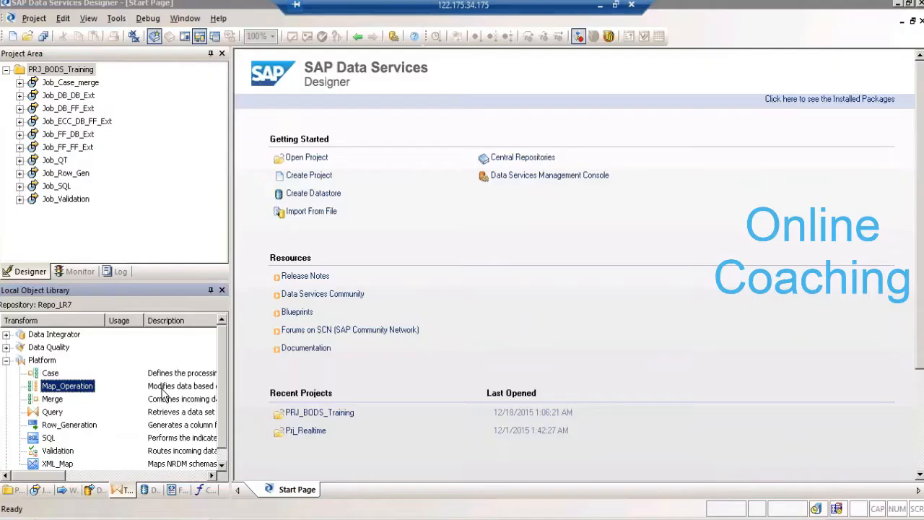
- Open a blank Notepad document and write the line Opcodes "I/U/D"
key(super+r)
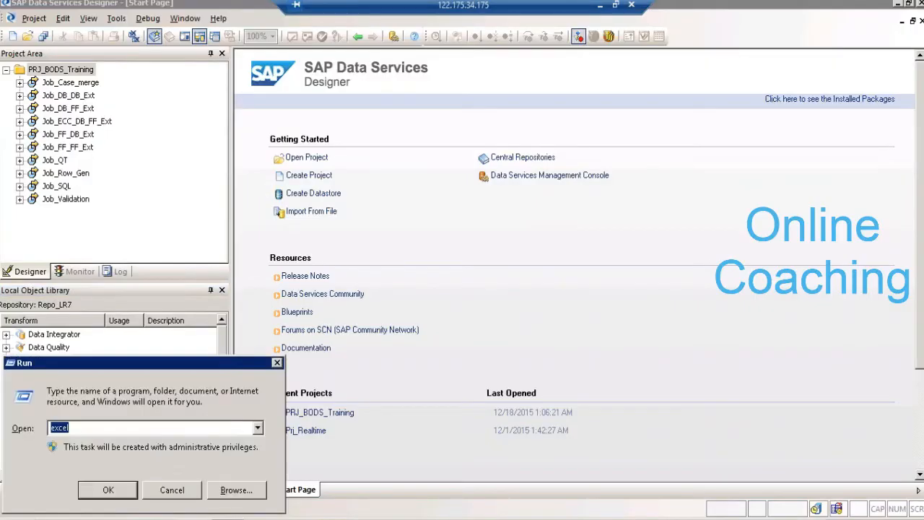
text(notepad)
key(Return)
text(Opcodes)
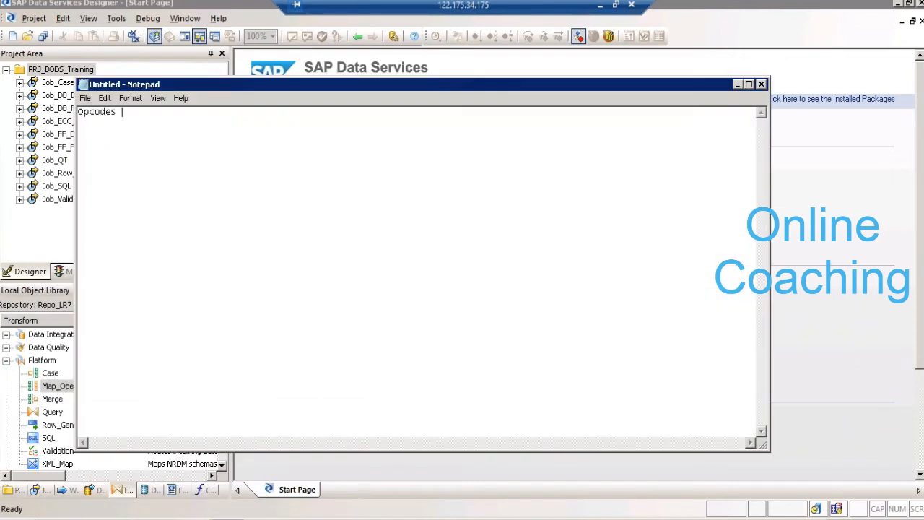
text( "I/U/D")
- Add the lines "Mapoperation" and "Debug the code:-" below the opcodes line in the Notepad notes
click(61, 388)
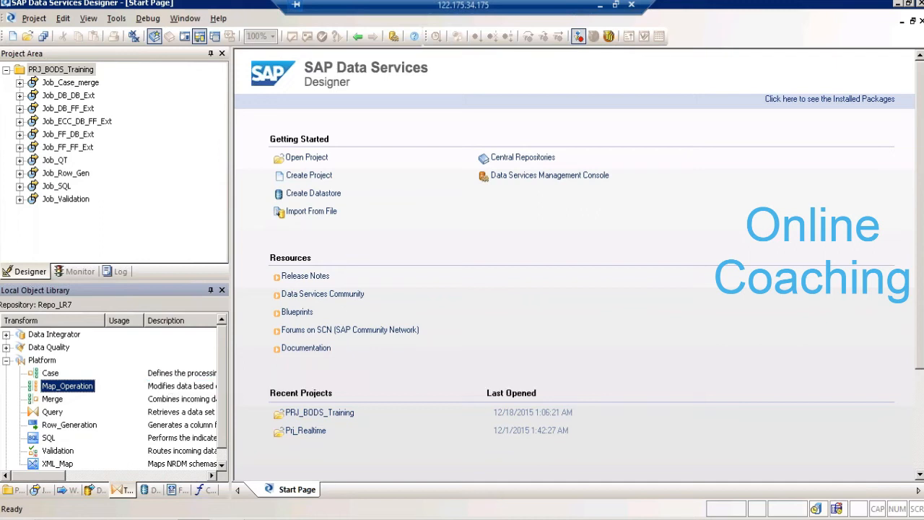
key(alt+Tab)
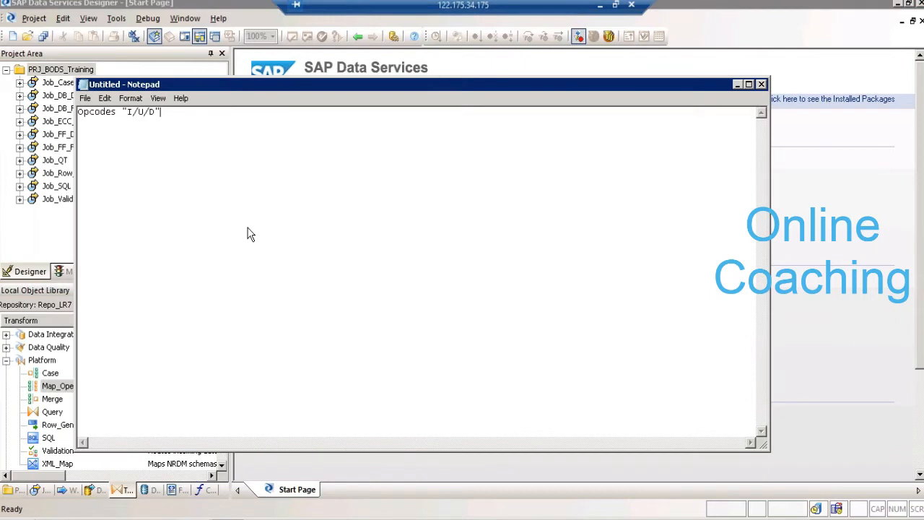
key(Return)
key(Return)
text(Map)
text(oip)
key(BackSpace)
key(BackSpace)
text(ration  )
text(Debug t)
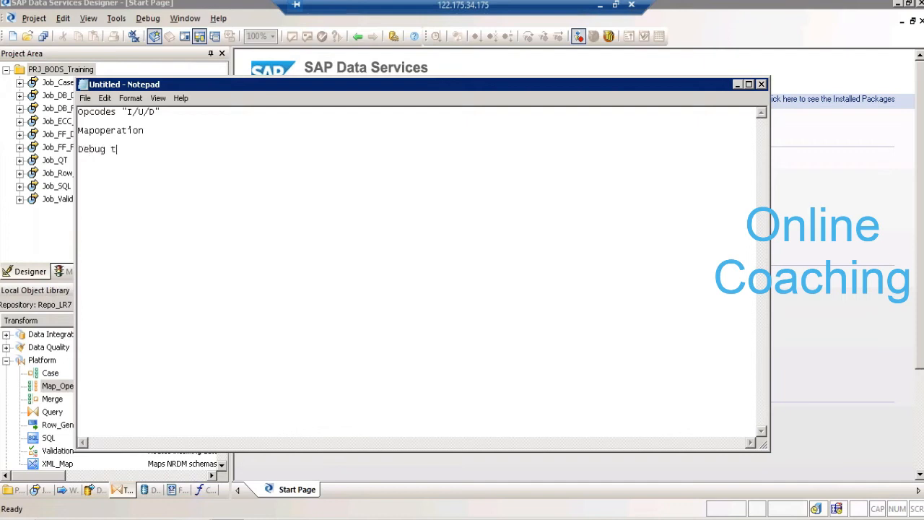
text(he code:-)
- Switch to Data Services Designer and create a new batch job named Job_Map_Operation in the PRJ_BODS_Training project
click(794, 236)
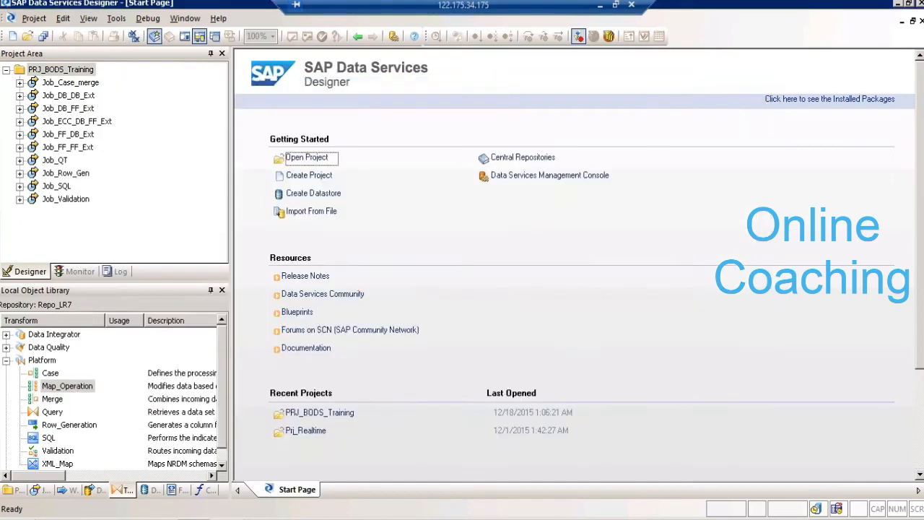
right_click(87, 72)
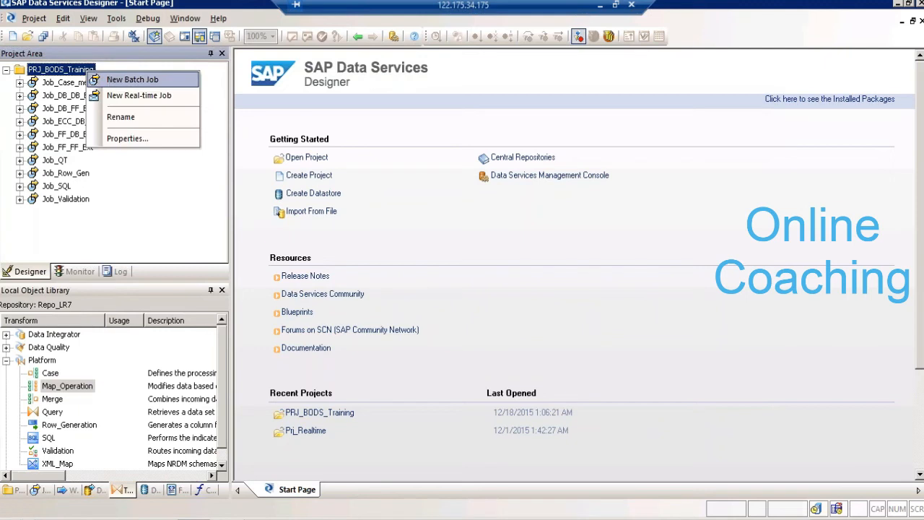
click(132, 80)
text(J)
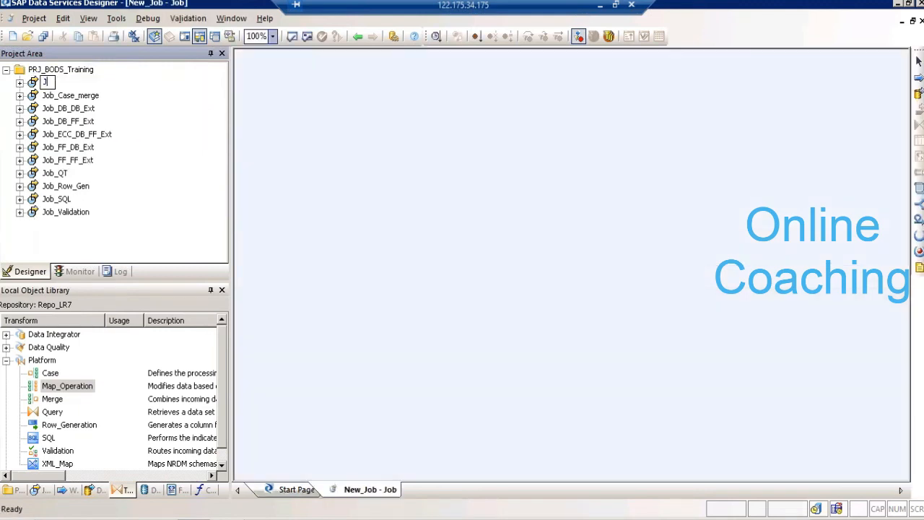
text(ob_Map_Operat)
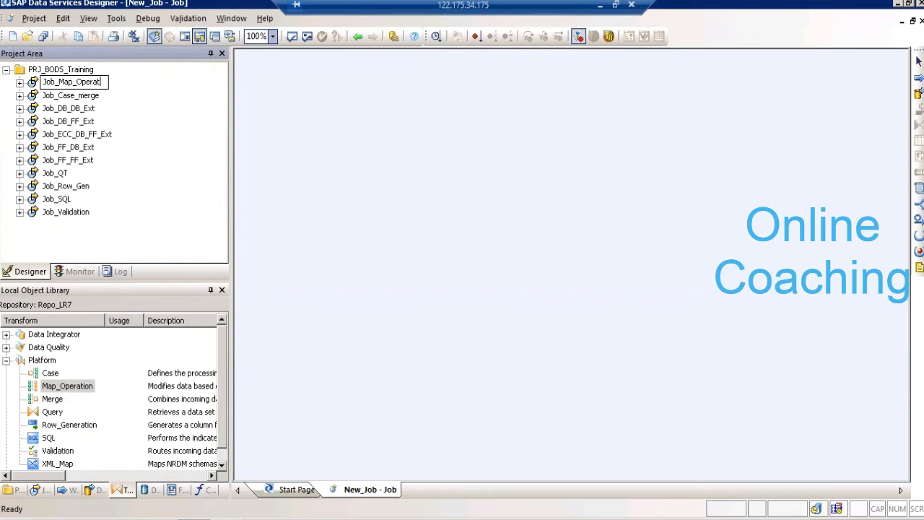
text(ion)
key(Return)
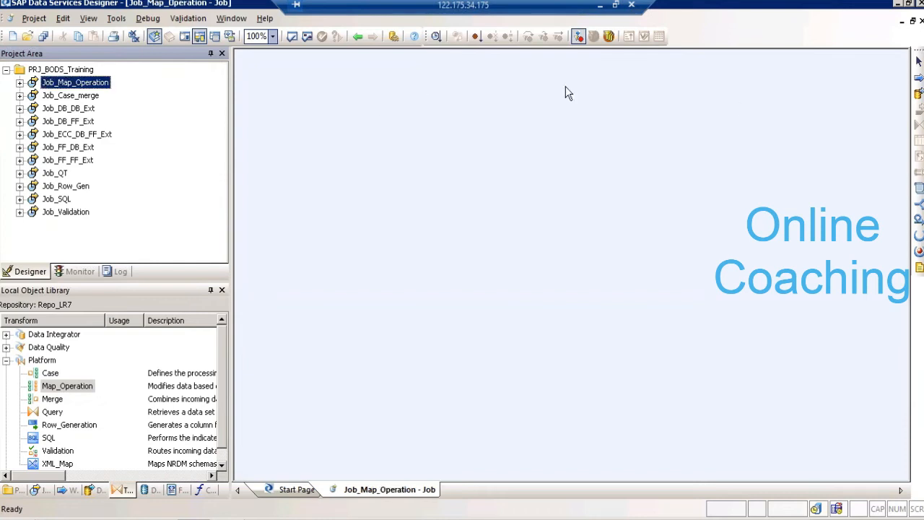
- Add a data flow named DF_Map_OP to the job's workspace and open it
click(919, 93)
click(405, 193)
text(DF_)
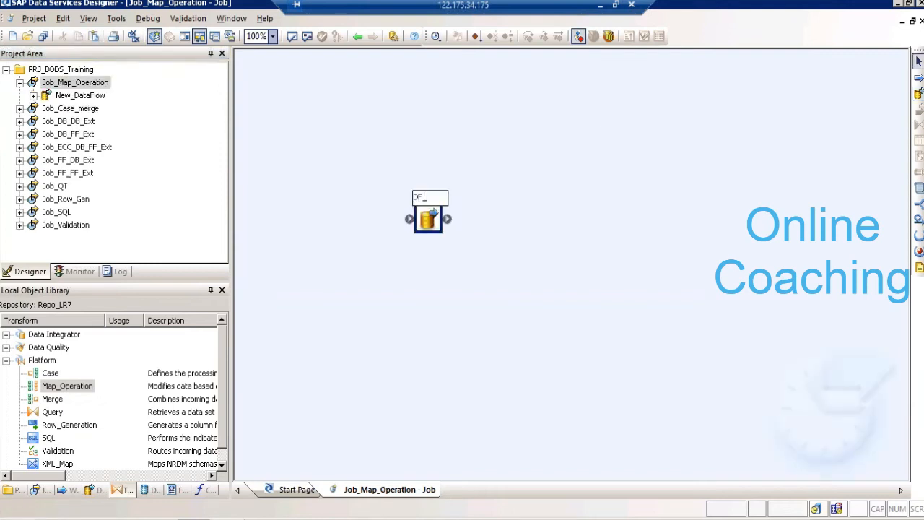
text(Map_OP)
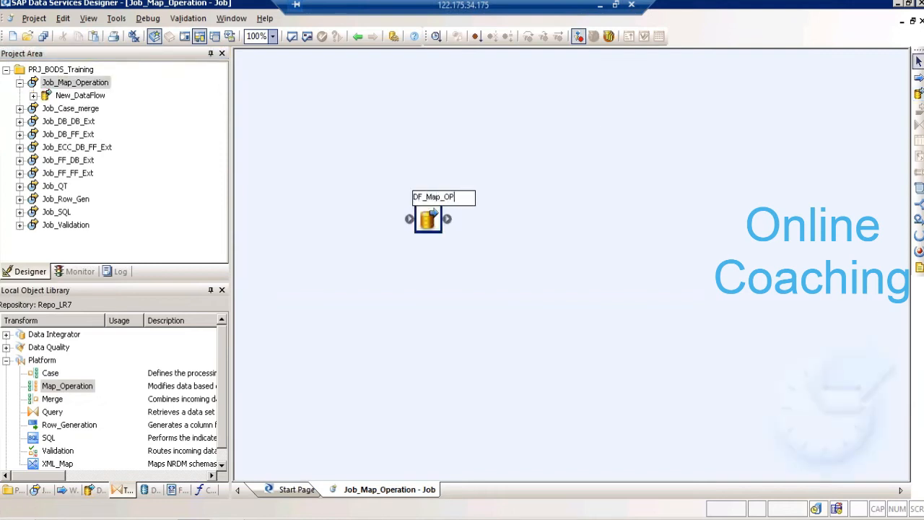
key(Return)
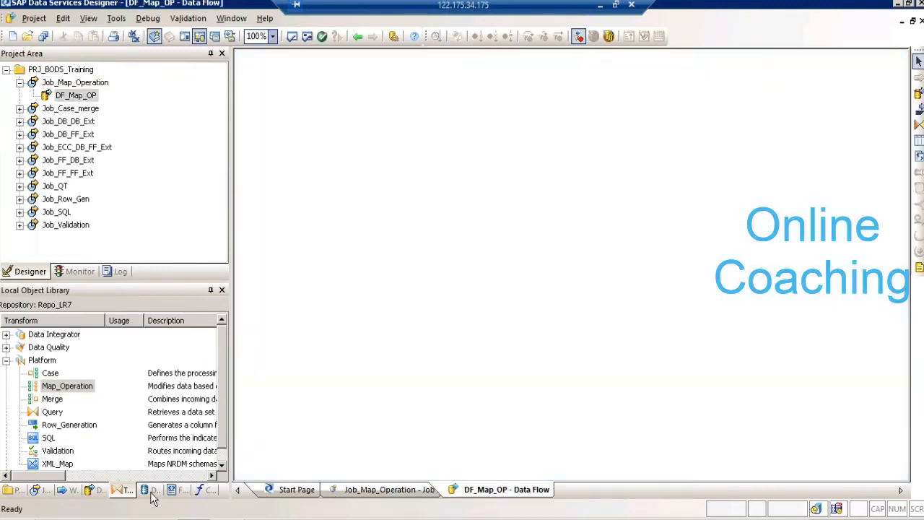
- Place the ORDERS table from the DS_DB_SRC datastore in the DF_Map_OP data flow as its source
click(152, 490)
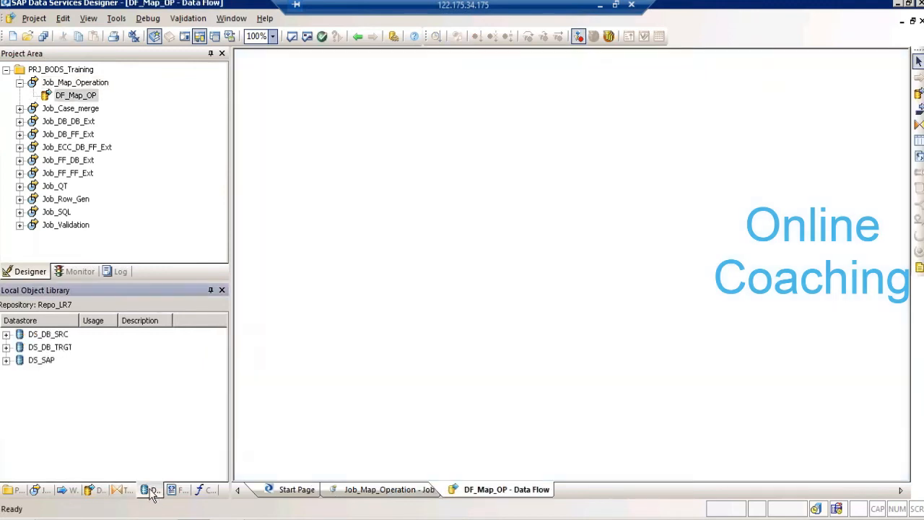
click(6, 360)
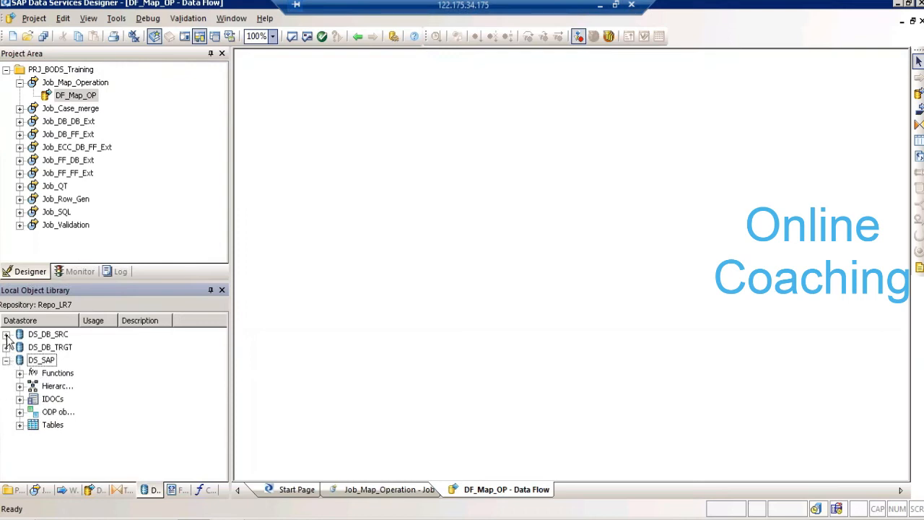
click(5, 334)
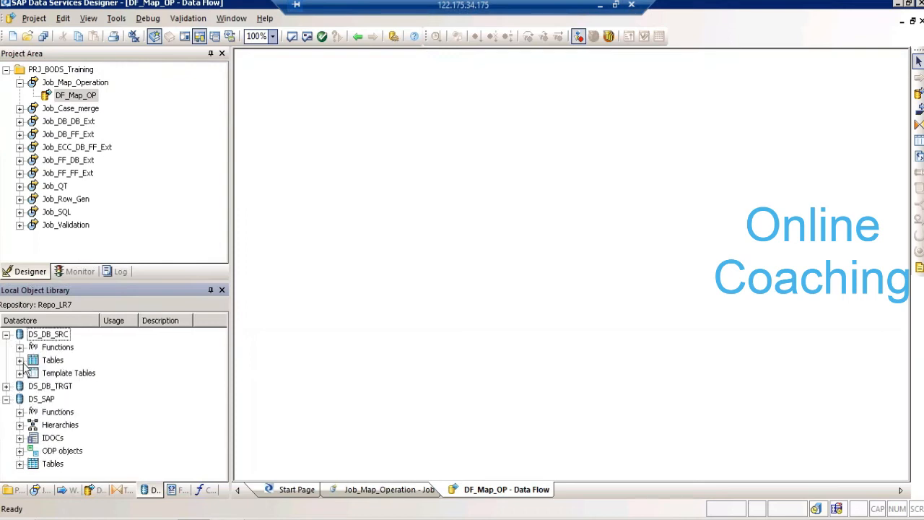
click(20, 361)
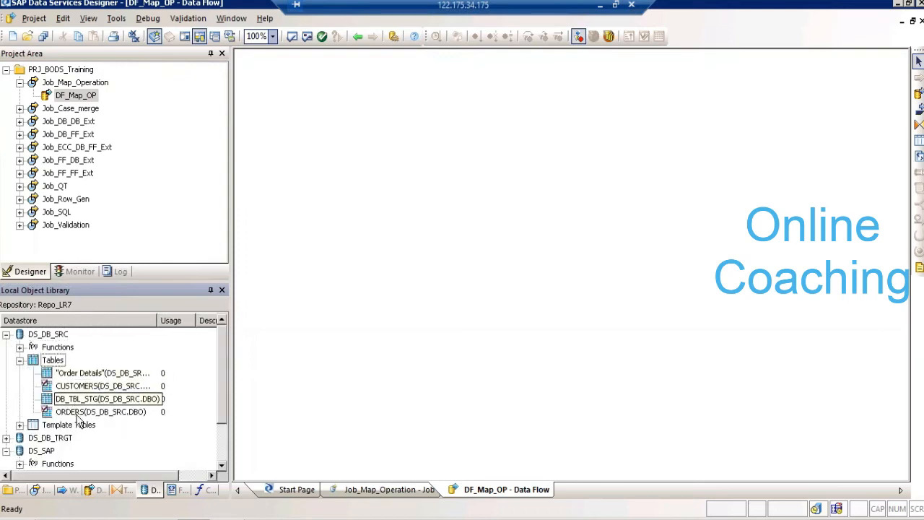
drag(90, 413, 291, 196)
click(319, 207)
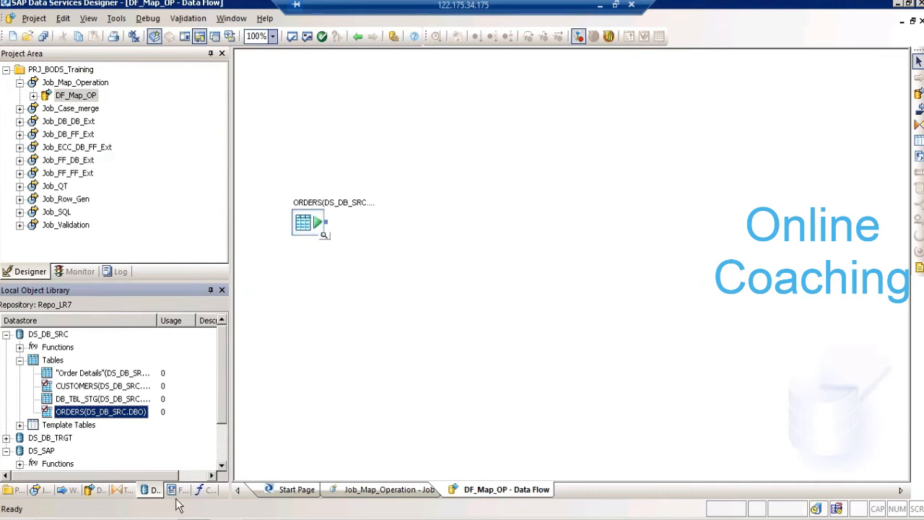
- Leave the remote session, switch to the Book1 workbook in Excel and add a new blank worksheet
click(127, 493)
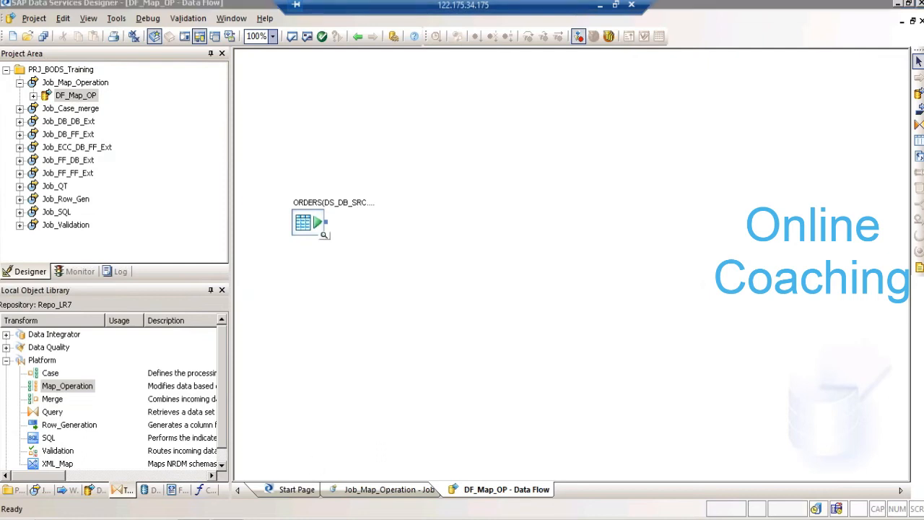
key(alt+Tab)
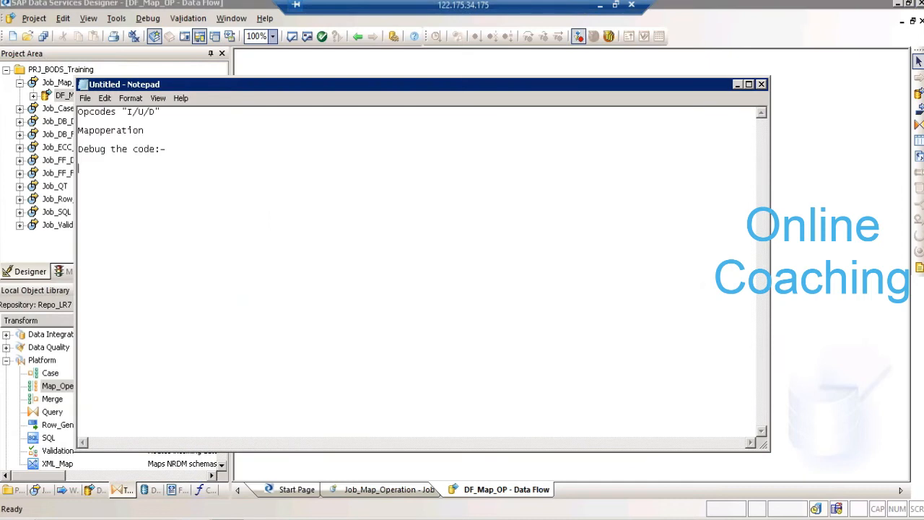
key(super+r)
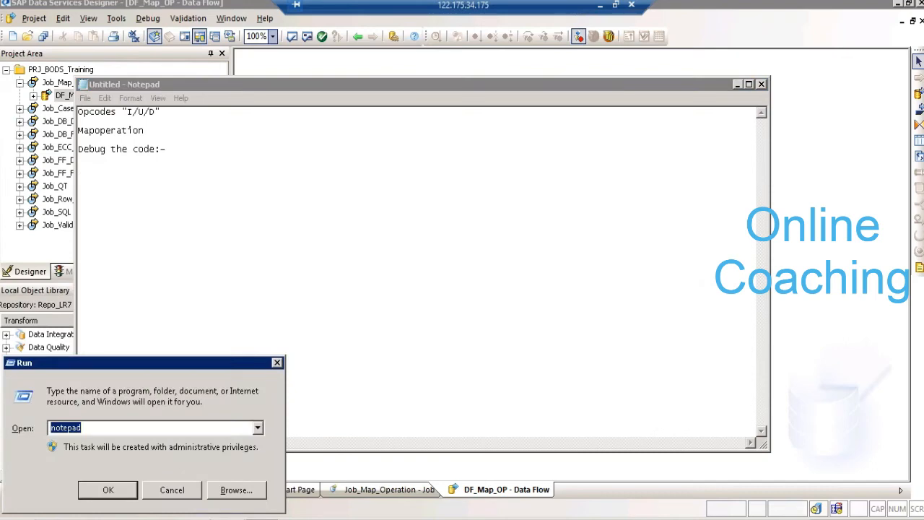
click(602, 6)
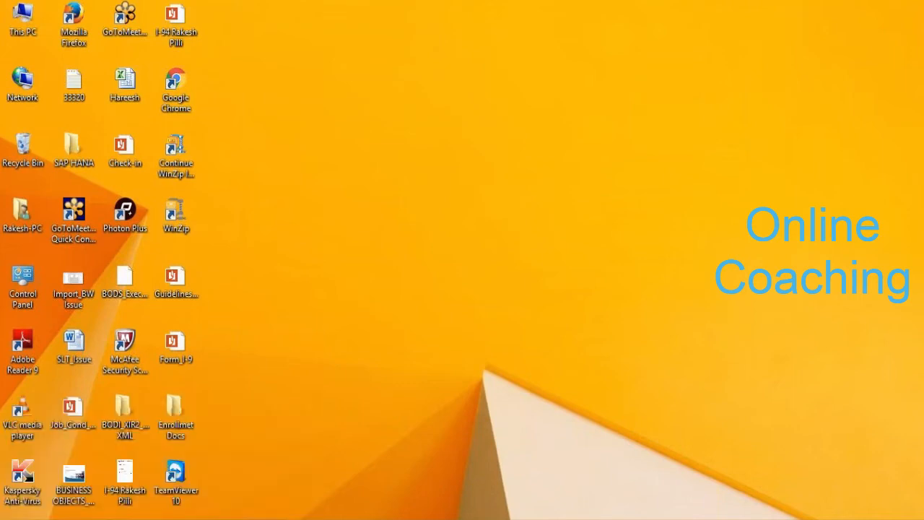
mouse_move(221, 482)
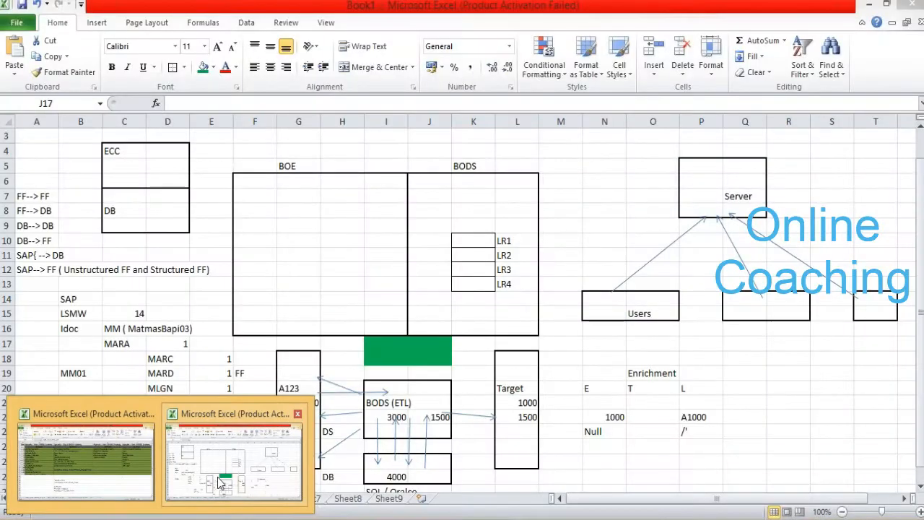
click(220, 482)
click(390, 500)
click(420, 499)
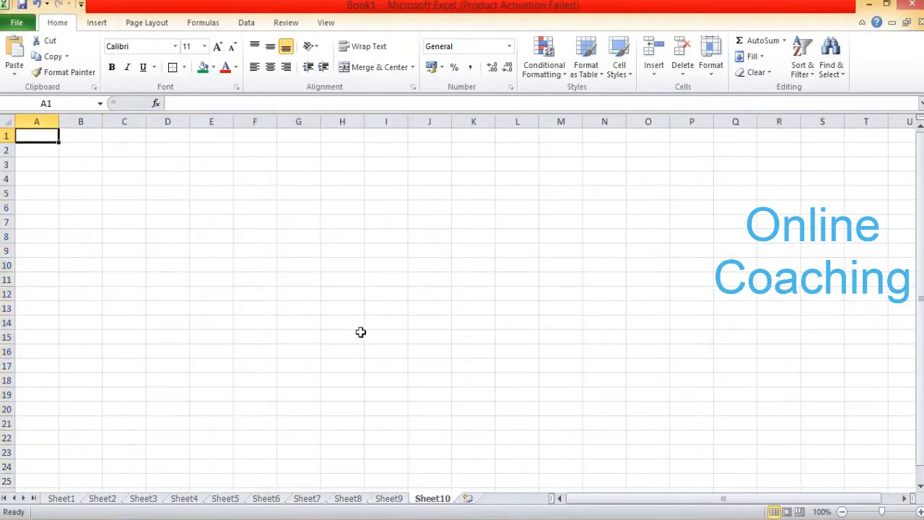
- Outline the ranges F8:G11, I8:J10 and L8:M10 with outside borders, and label the last box Mapop in L7
drag(264, 233, 280, 282)
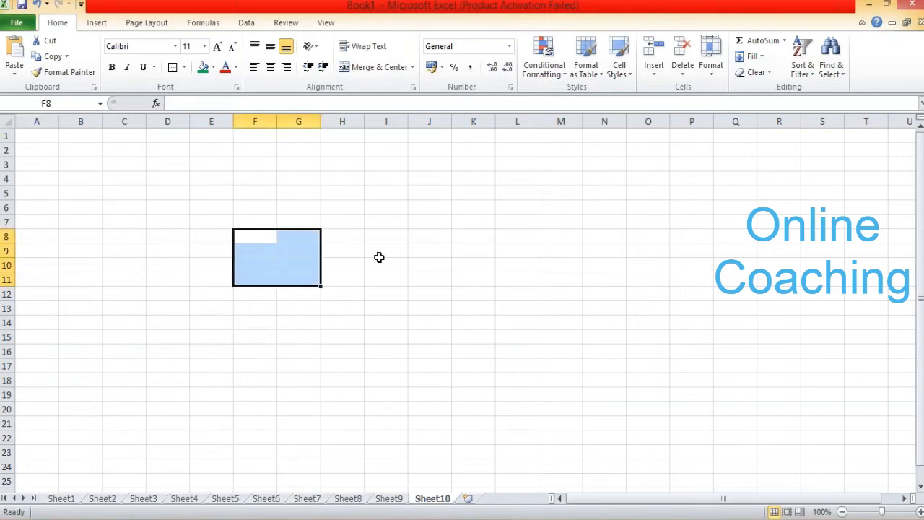
ctrl+drag(390, 238, 426, 260)
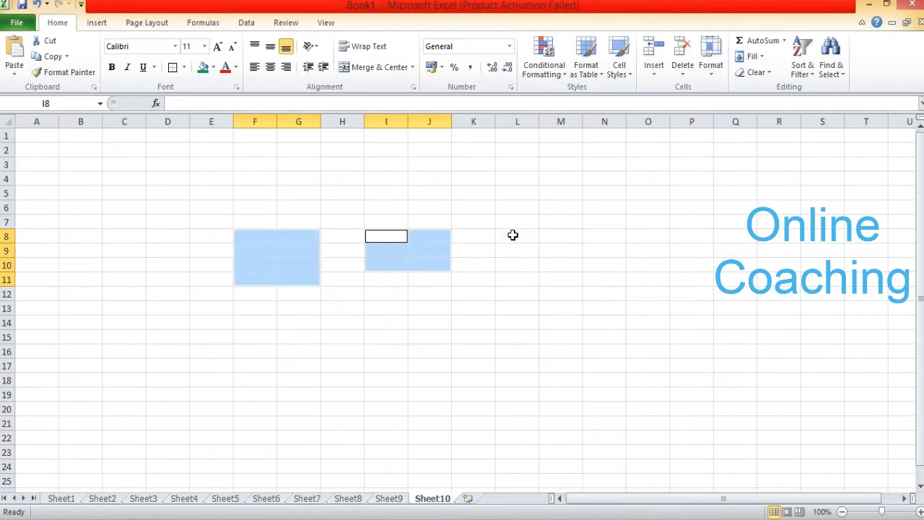
ctrl+drag(513, 236, 561, 265)
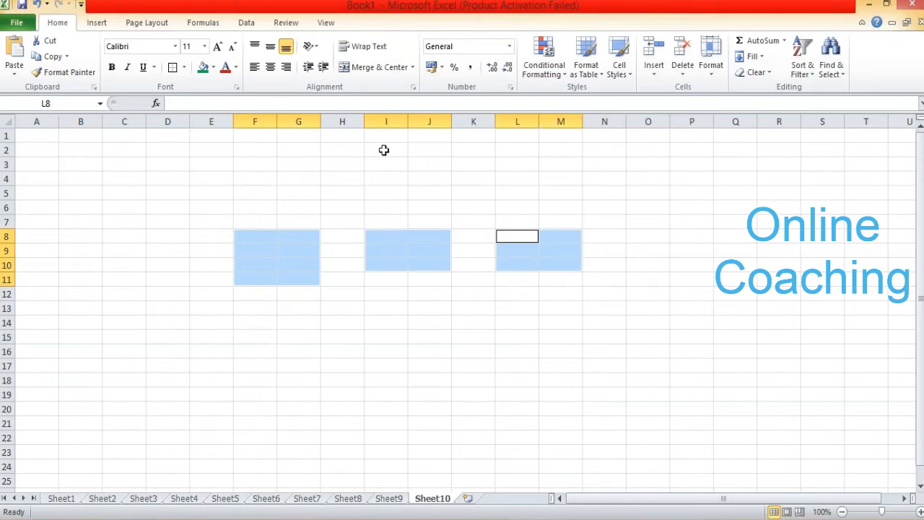
click(178, 70)
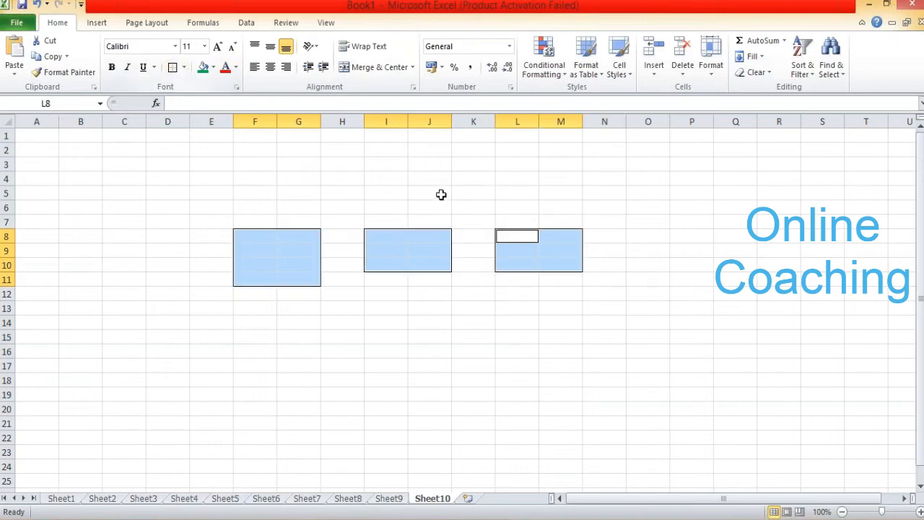
click(530, 225)
text(Mapop)
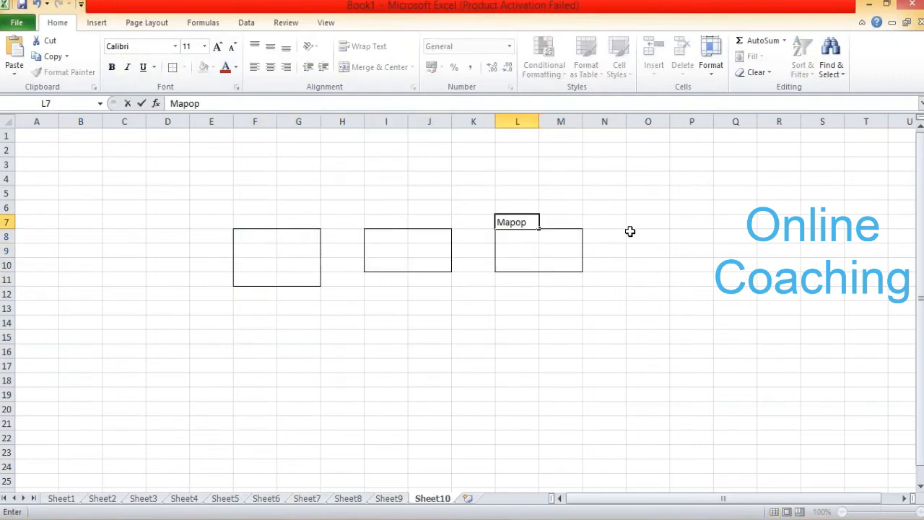
- Outline cells O8:O10 with an outside border and label the box Opcodes in O7
drag(629, 231, 661, 264)
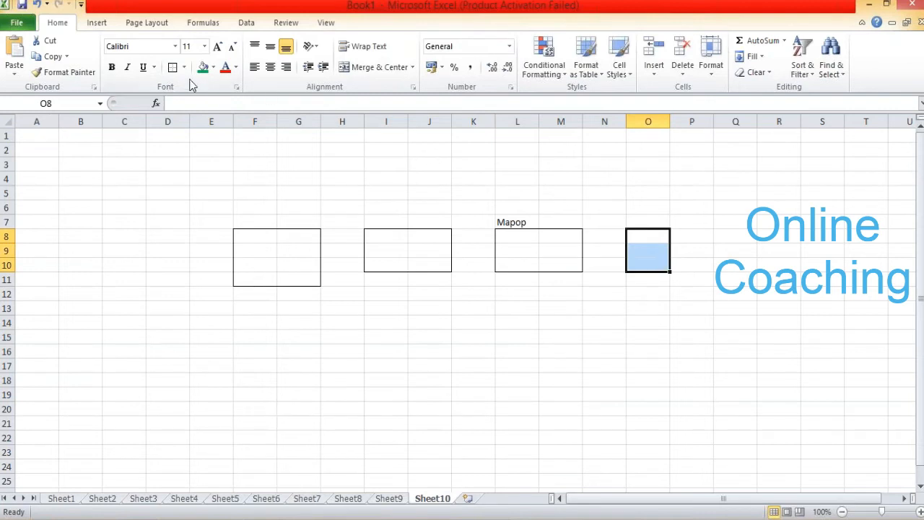
click(173, 67)
click(644, 220)
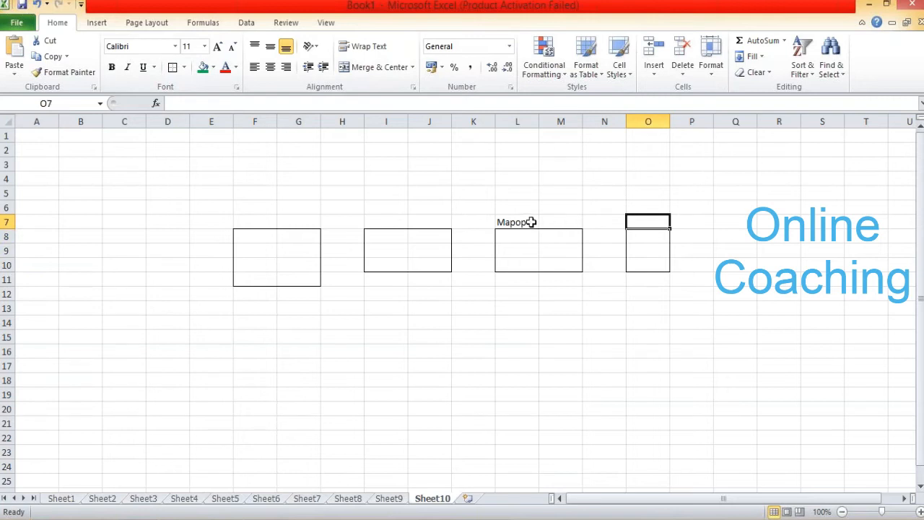
text(Opcodes)
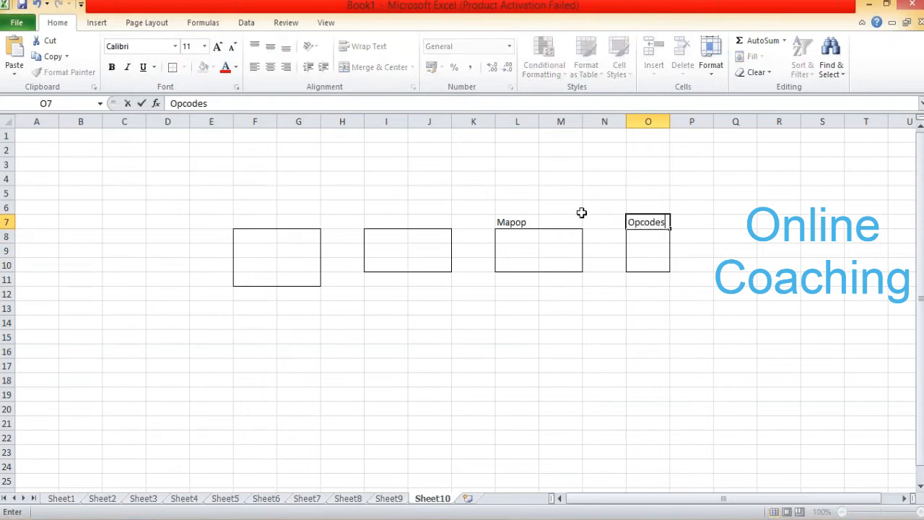
click(682, 254)
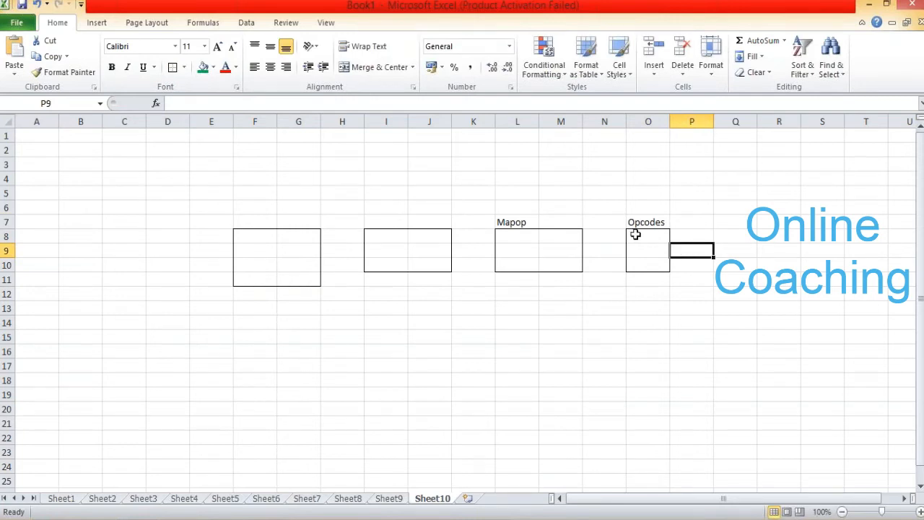
- Label cell P7 Perm Table and widen column P slightly to fit the text
click(655, 224)
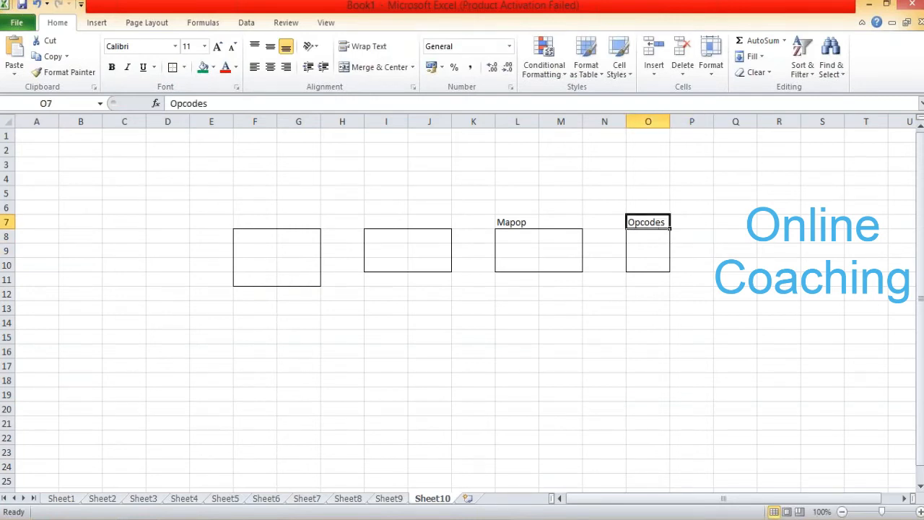
click(705, 223)
text(P)
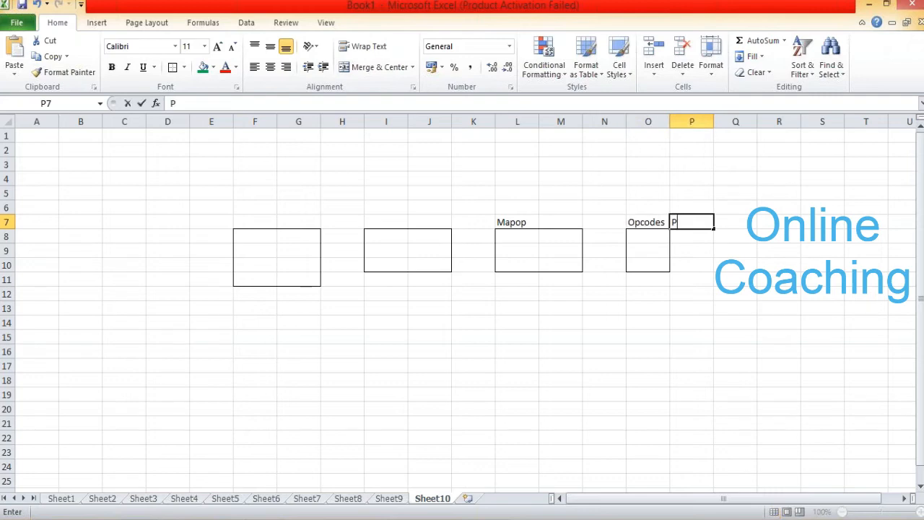
text(erm Table)
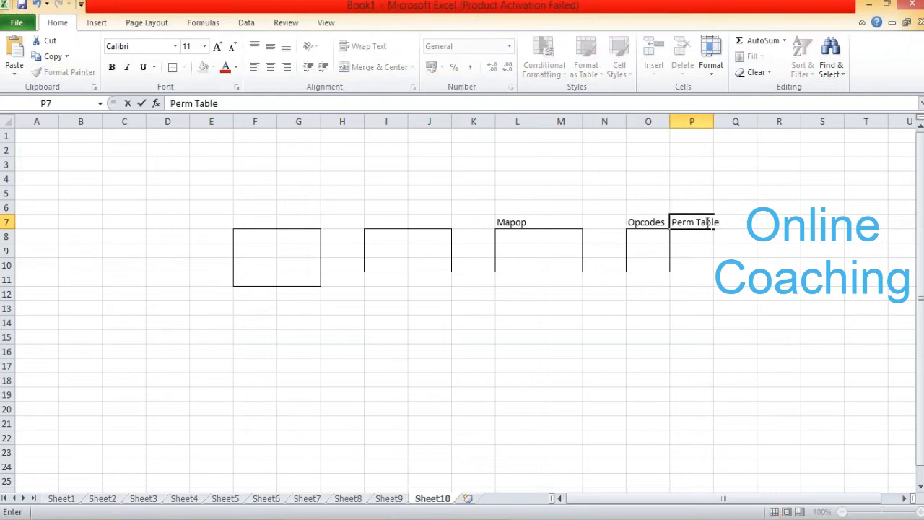
click(787, 279)
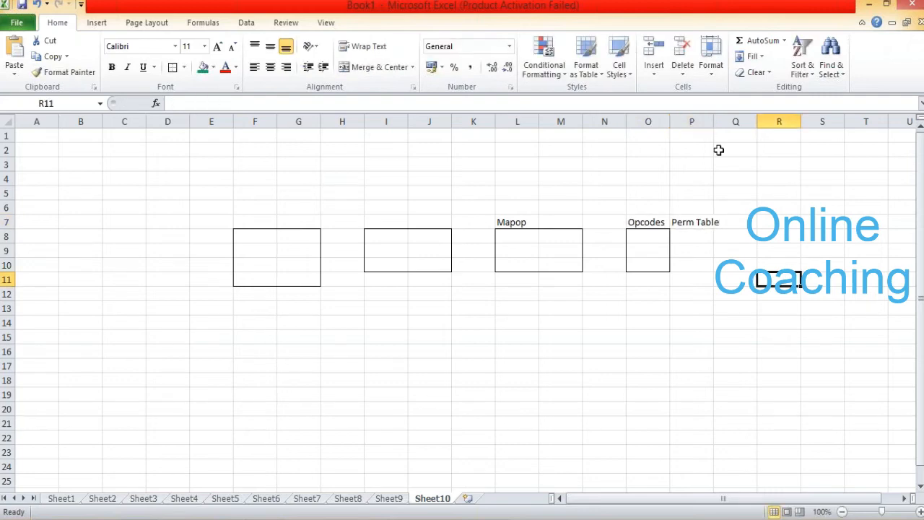
drag(713, 124, 722, 123)
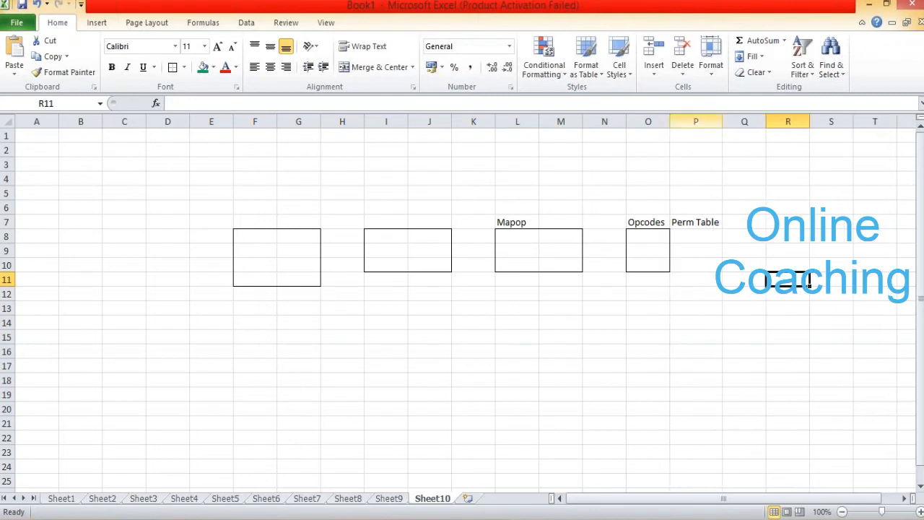
- Enter I/U/D in cell H9 beside the source box
click(265, 255)
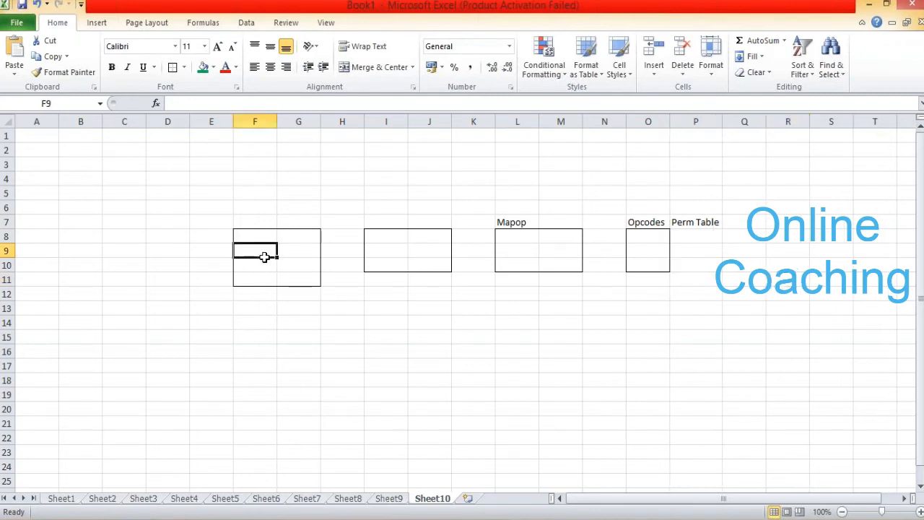
click(343, 246)
text(I/)
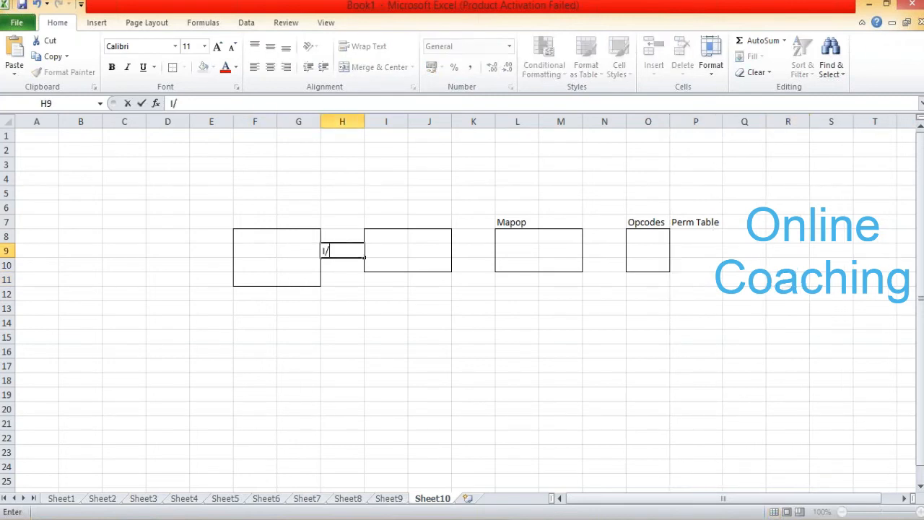
text(U/D)
click(519, 247)
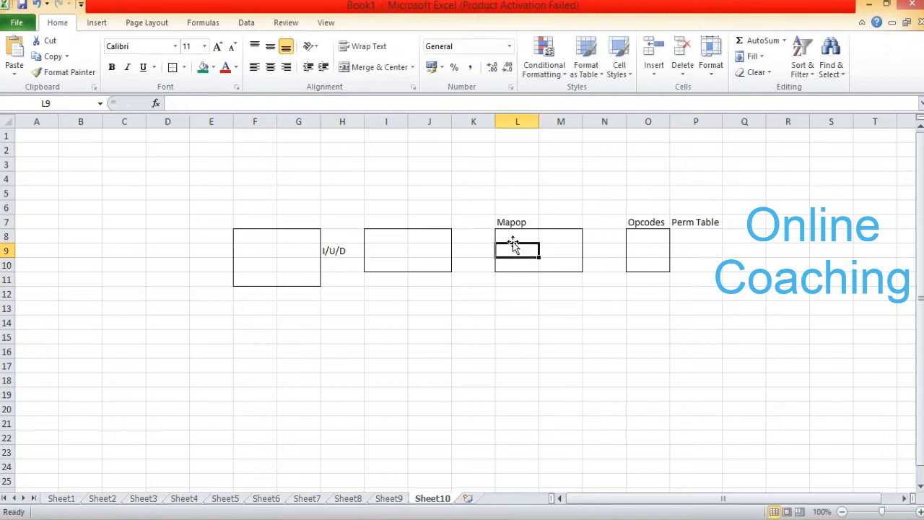
- Remove the borders from the range I6:J15 to clear the unlabelled middle box
click(510, 236)
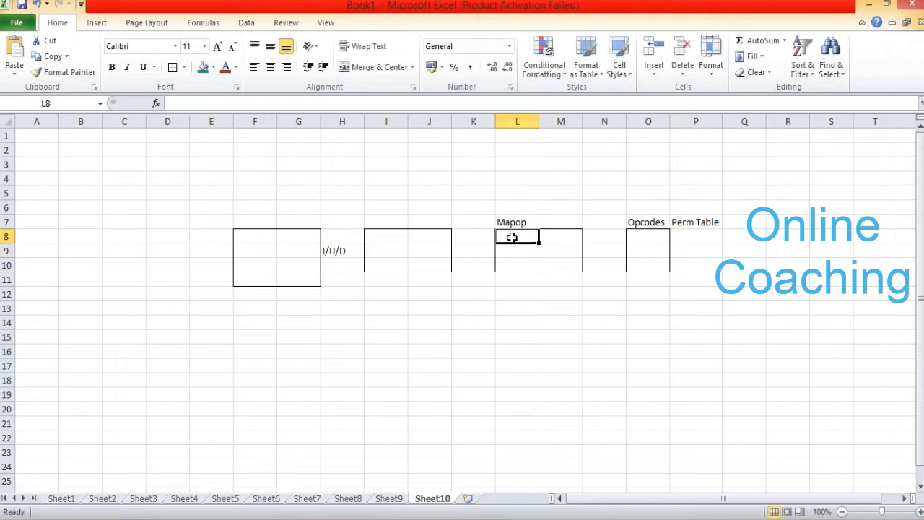
click(374, 231)
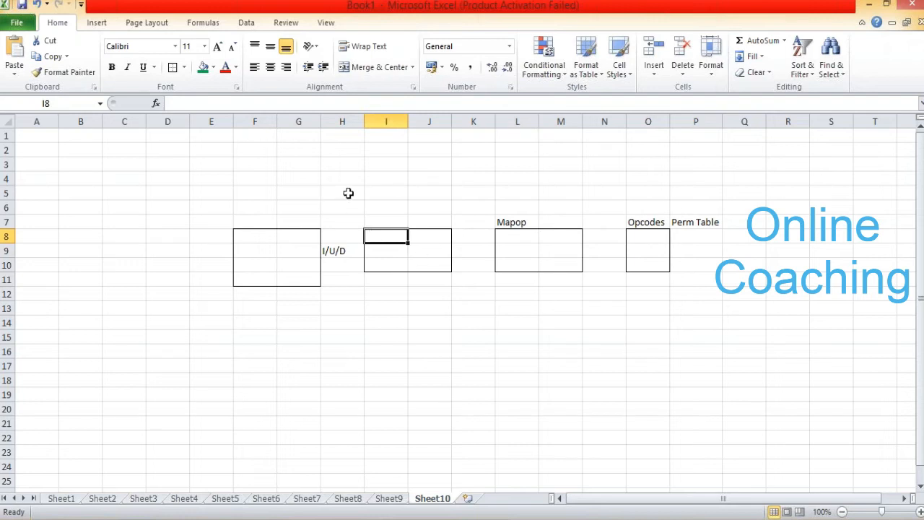
drag(349, 194, 454, 293)
click(454, 293)
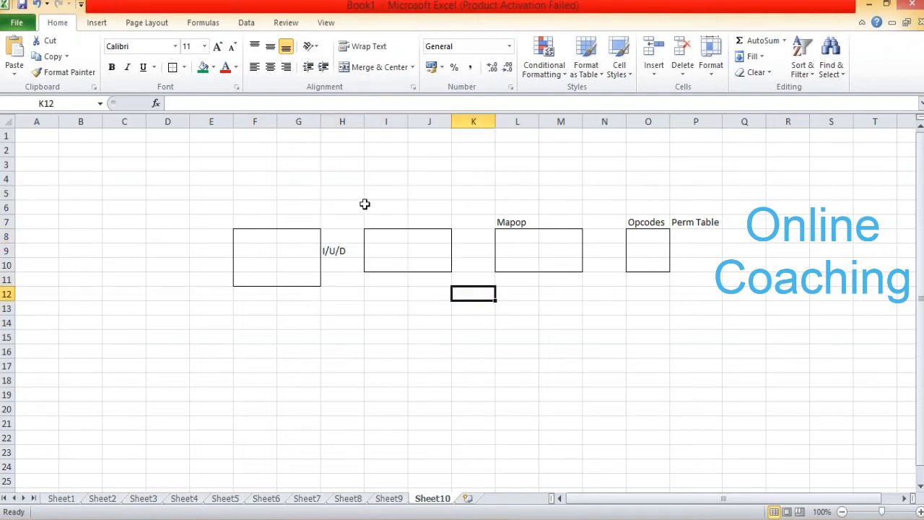
drag(365, 205, 449, 339)
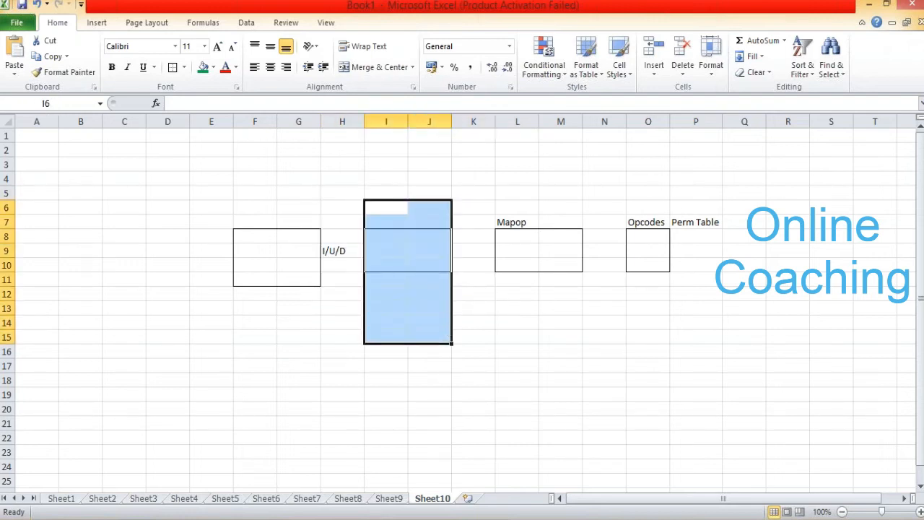
key(ctrl+c)
key(Escape)
click(185, 67)
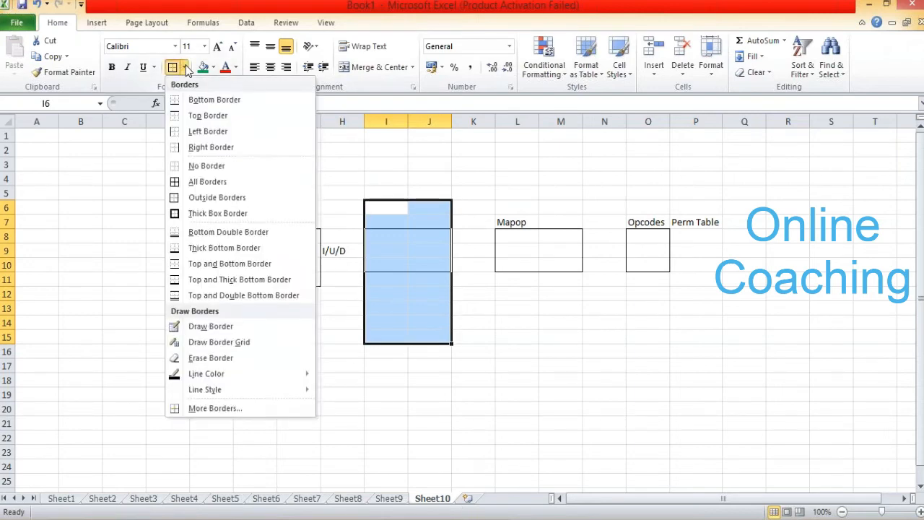
click(208, 166)
click(347, 153)
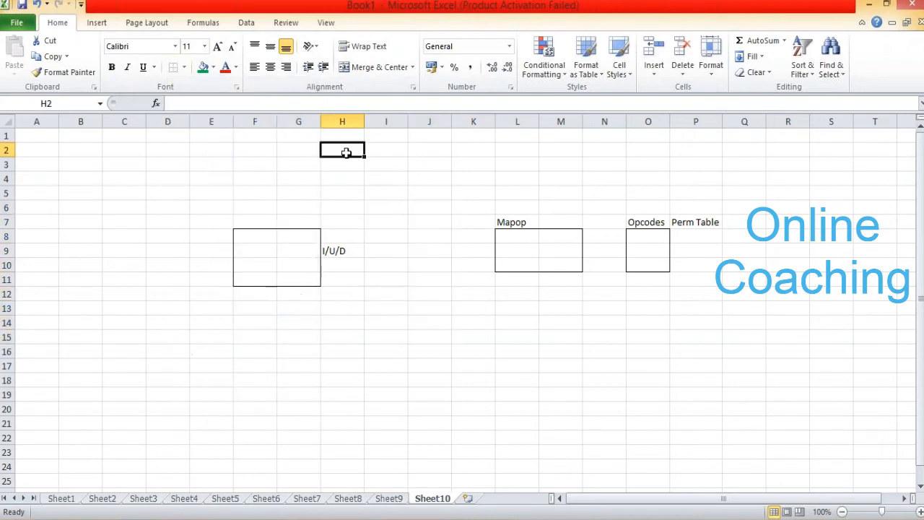
- Draw a straight arrow about 6.5 cm long from the F8:G11 box to the Mapop box
click(279, 263)
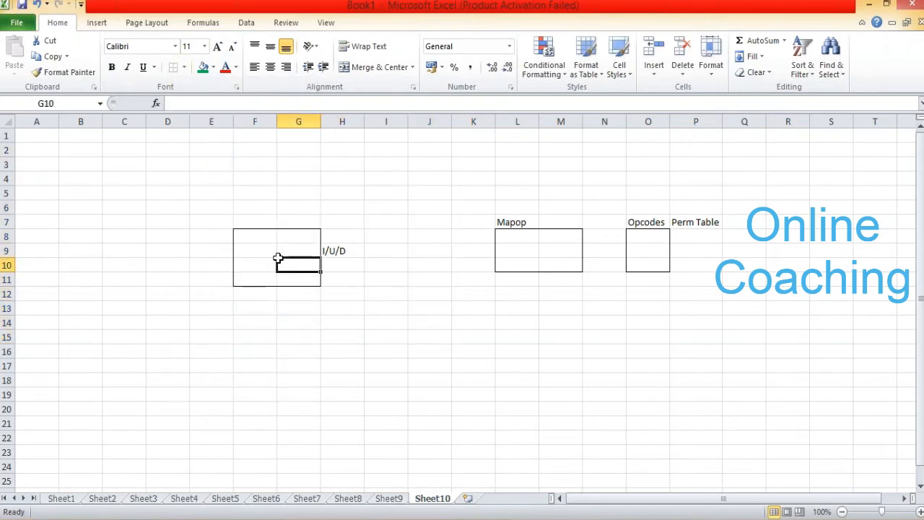
click(100, 24)
click(145, 62)
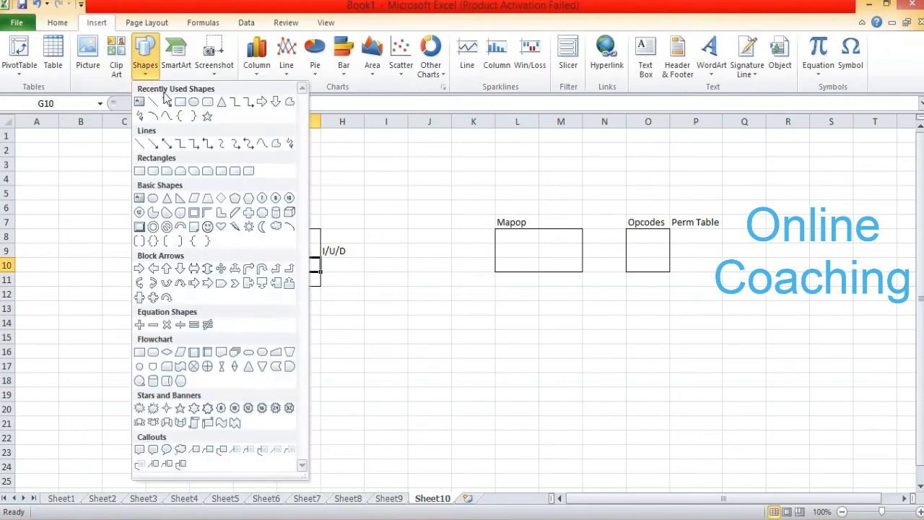
click(167, 102)
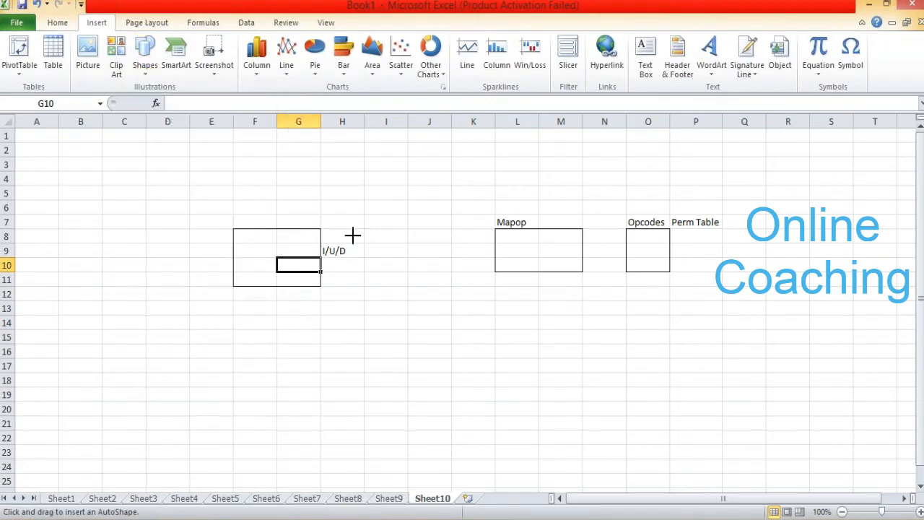
drag(322, 244, 491, 243)
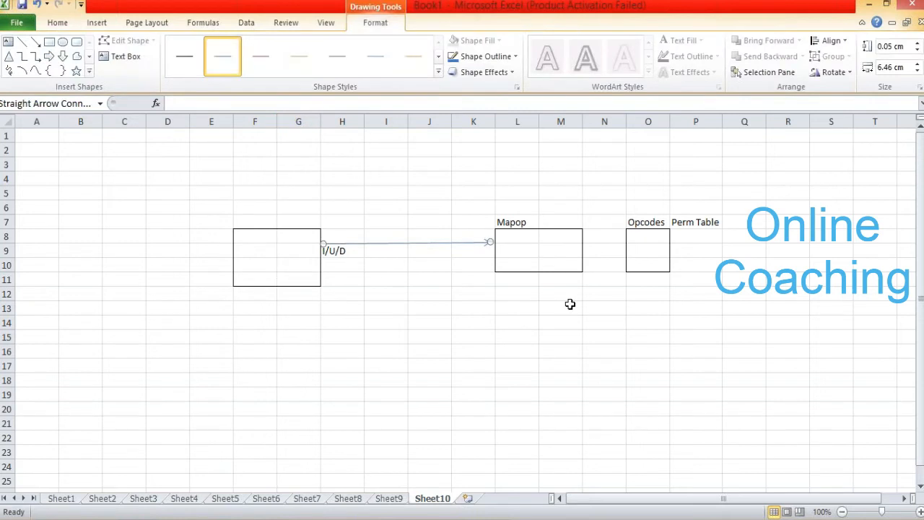
click(512, 236)
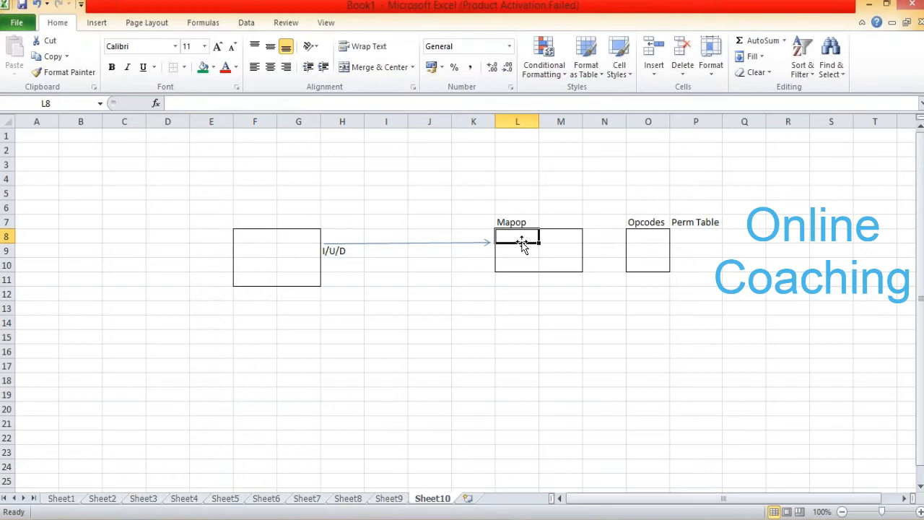
- Draw a straight arrow about 2.9 cm long from inside the Mapop box into the Opcodes box
click(101, 24)
click(145, 58)
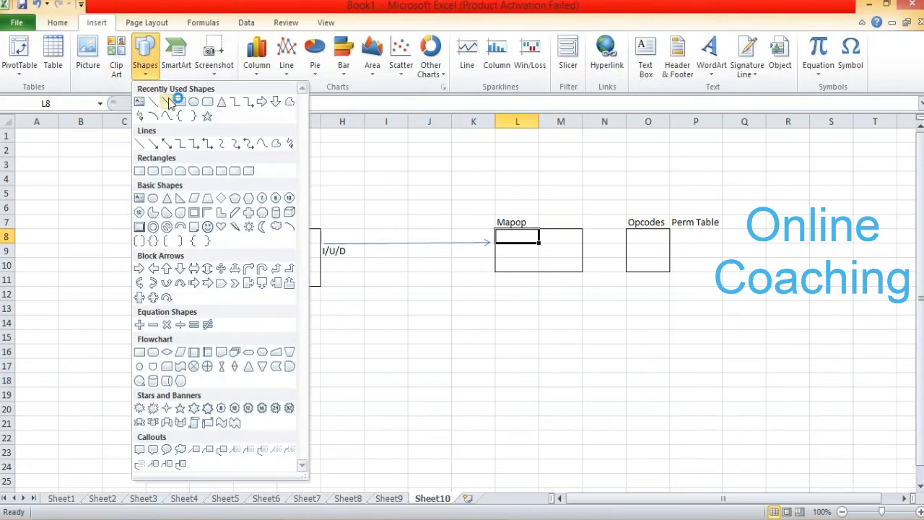
click(167, 101)
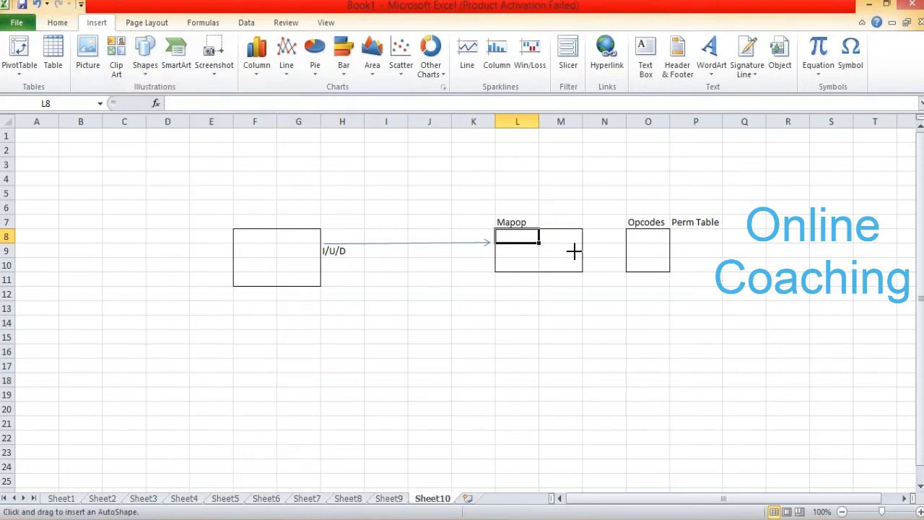
drag(565, 251, 641, 251)
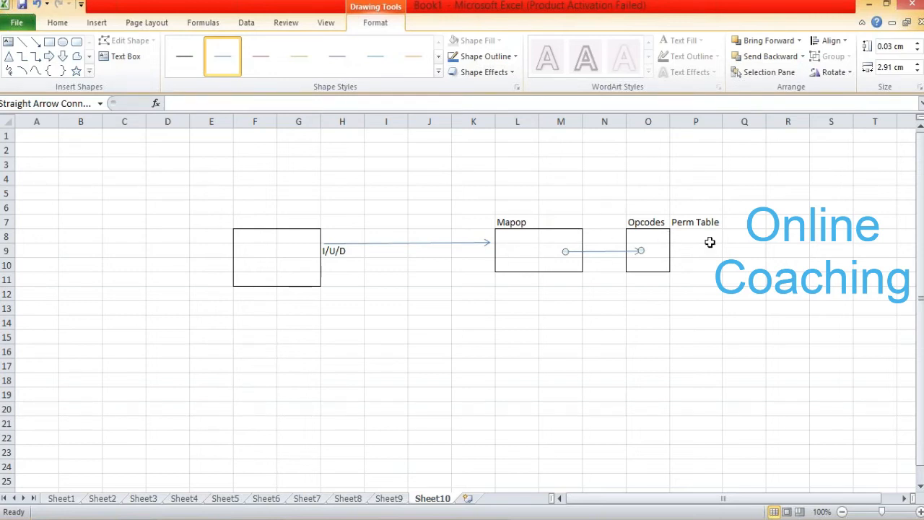
- Fill the Opcodes box with I in O8, U in O9 and D in O10
click(639, 240)
text(I)
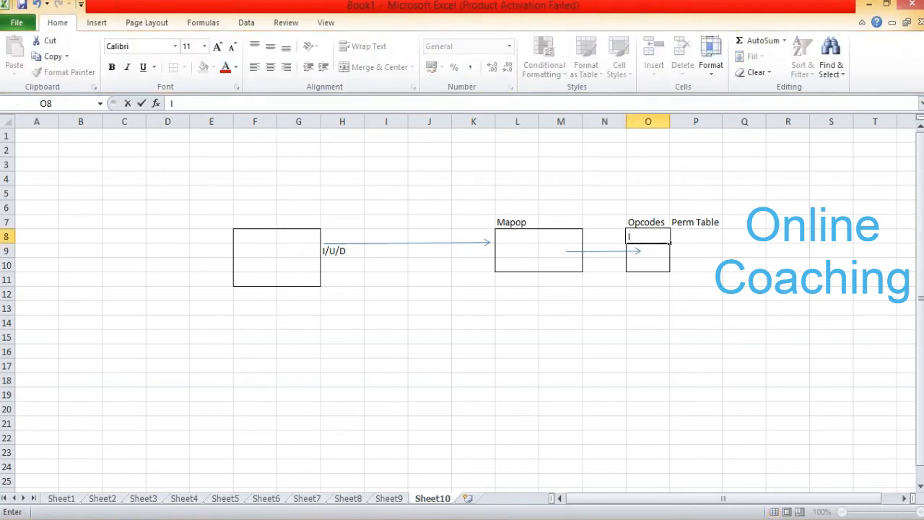
key(Return)
text(U)
key(Return)
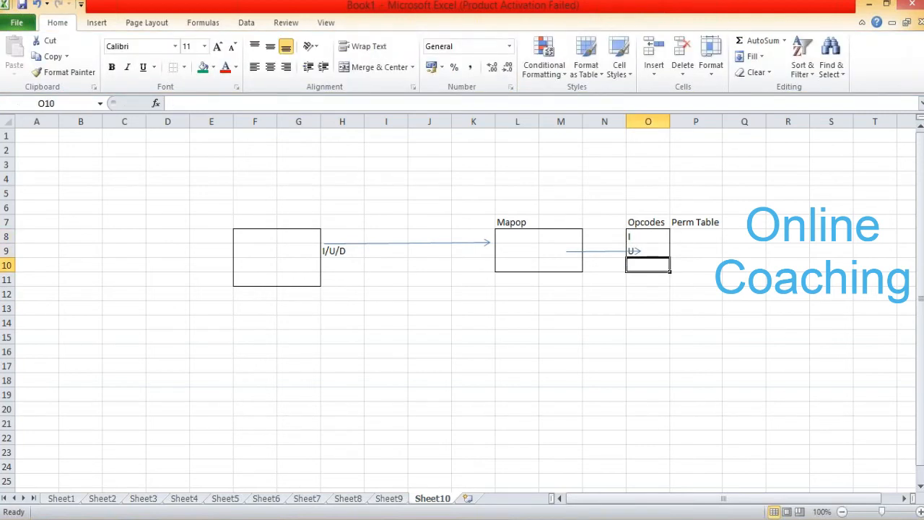
text(D)
click(718, 307)
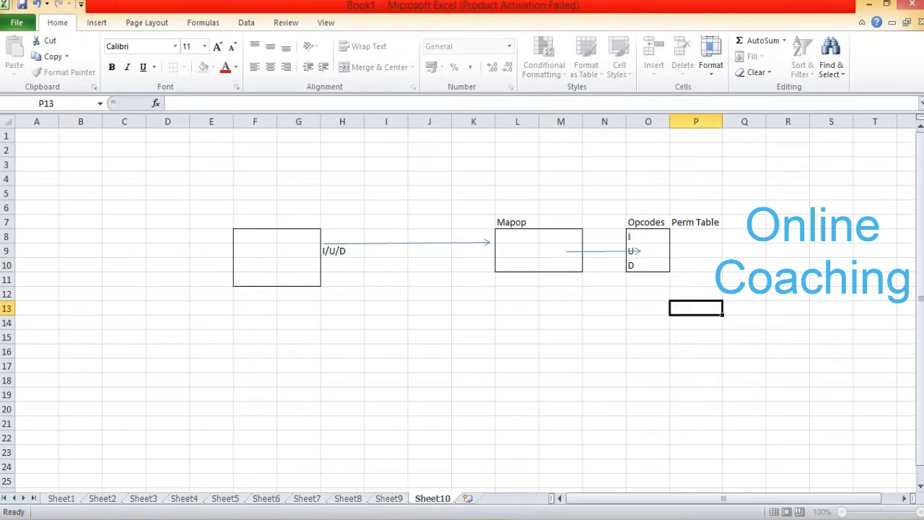
click(698, 222)
drag(698, 222, 701, 282)
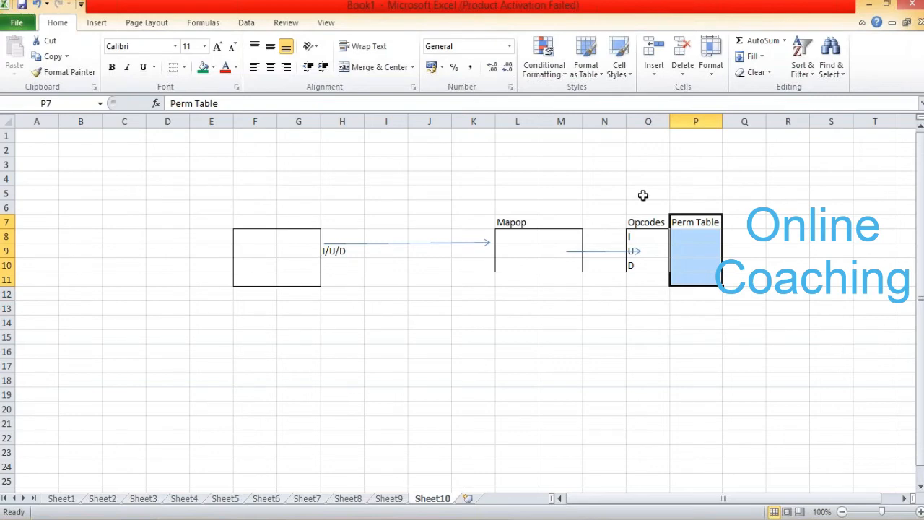
drag(643, 196, 652, 347)
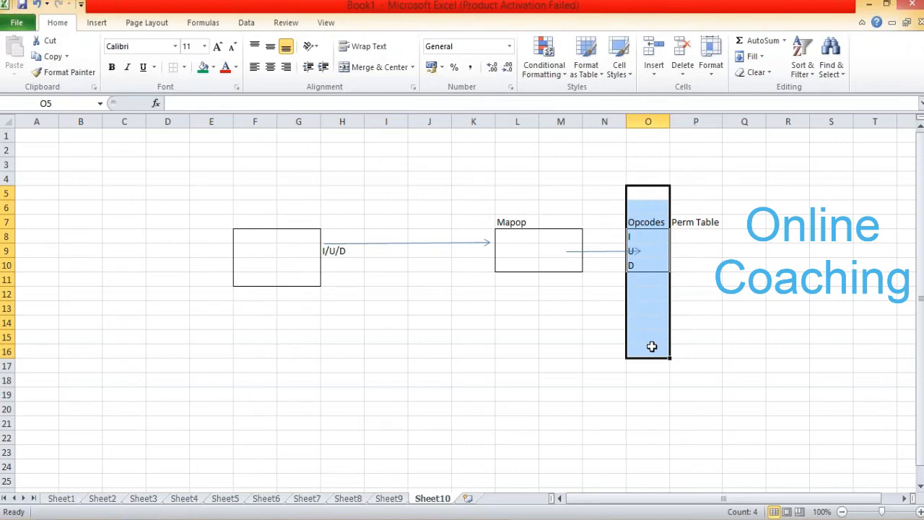
drag(423, 203, 428, 323)
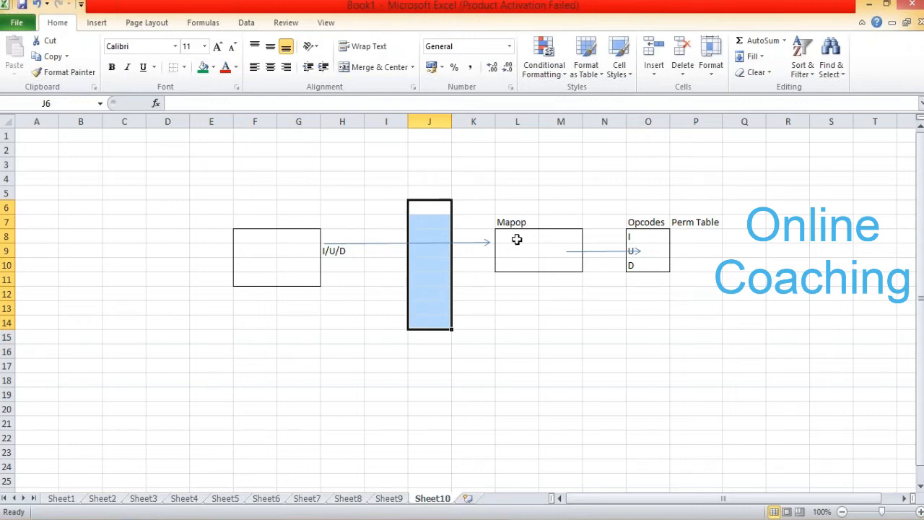
drag(426, 236, 441, 293)
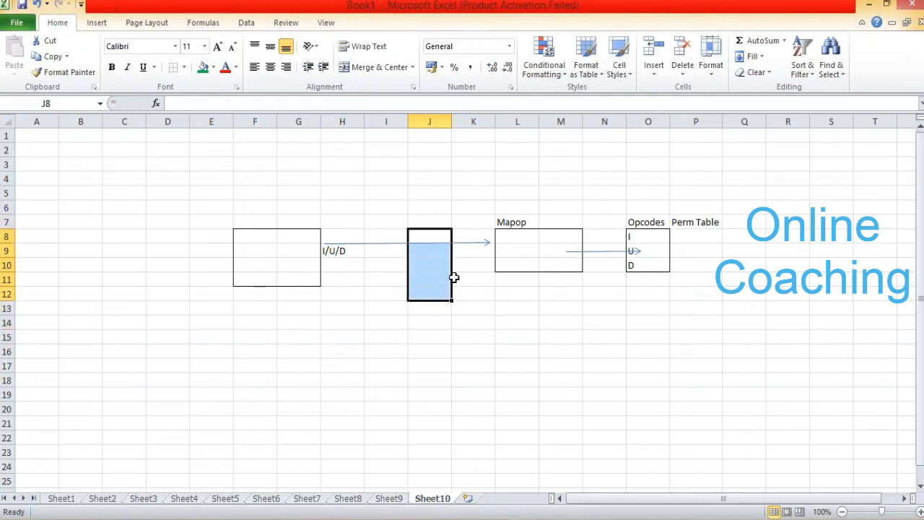
drag(503, 236, 572, 279)
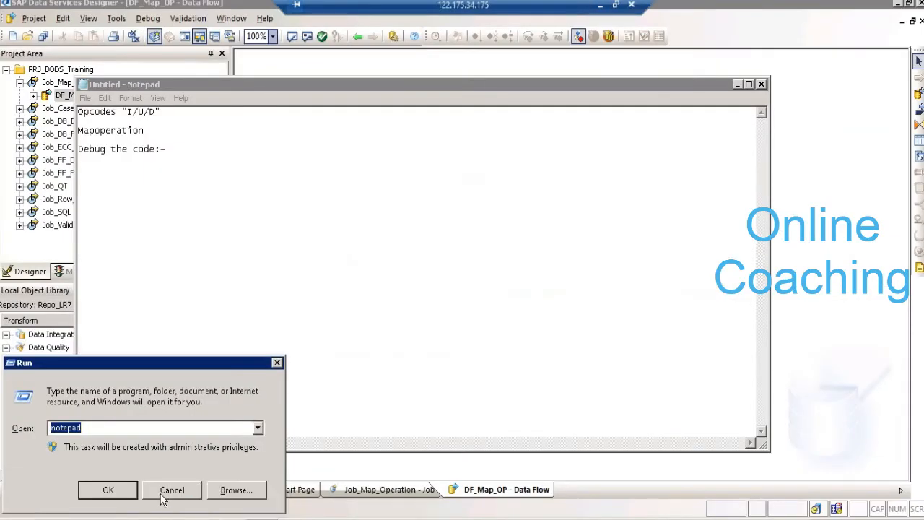
- In the remote Designer session, dismiss the Run dialog and Notepad to view the Map_Operation transform, and return to the Excel workbook
click(166, 491)
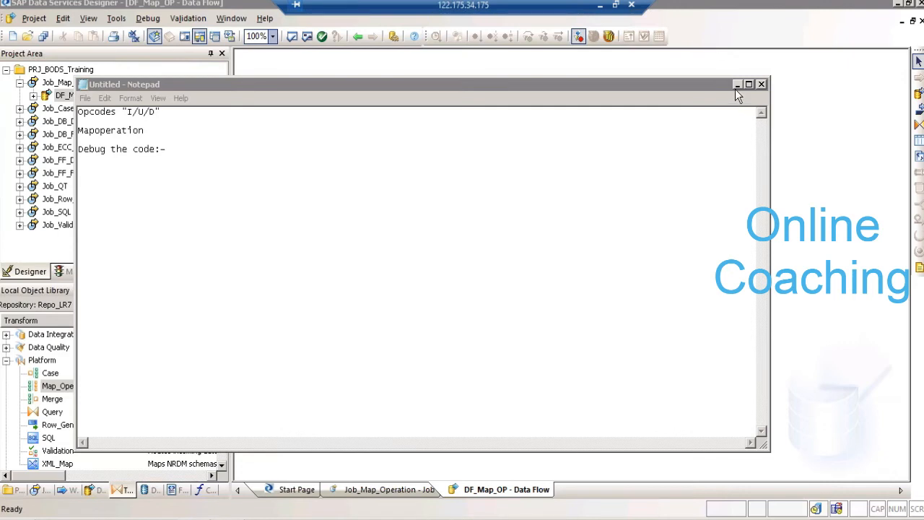
click(736, 87)
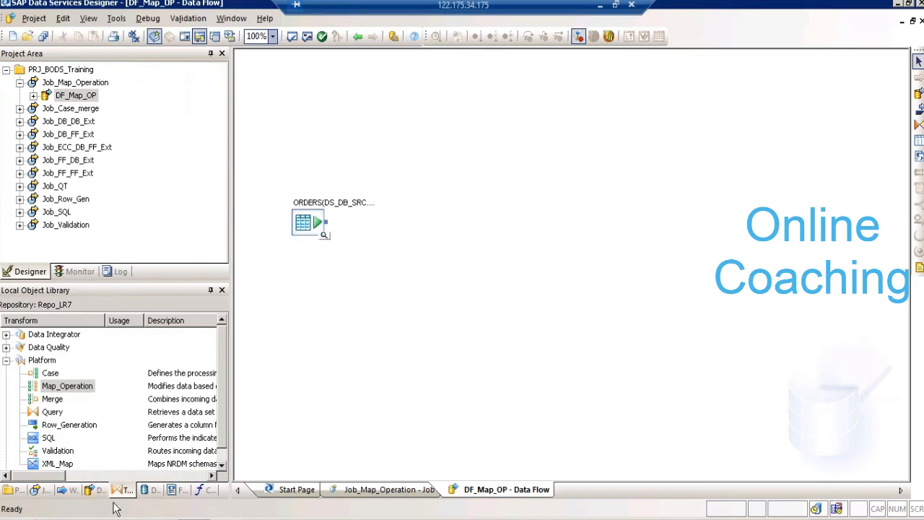
click(69, 388)
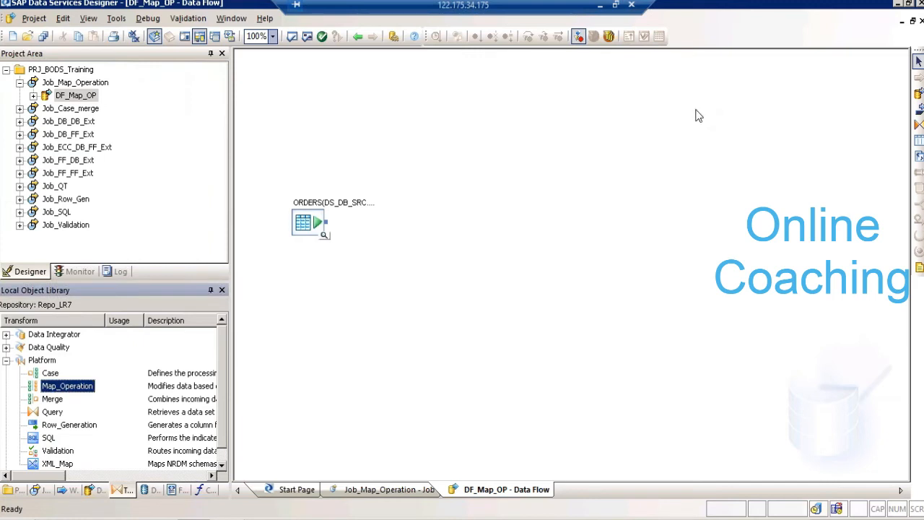
click(597, 10)
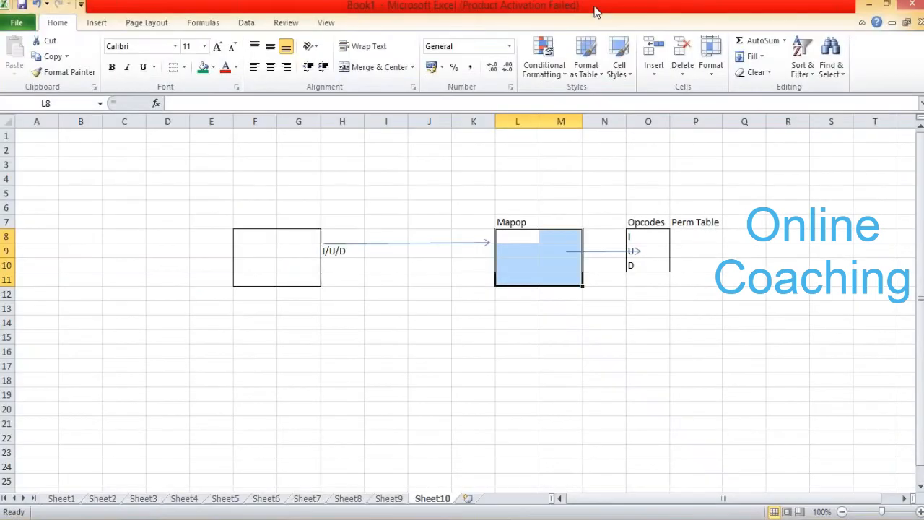
click(387, 243)
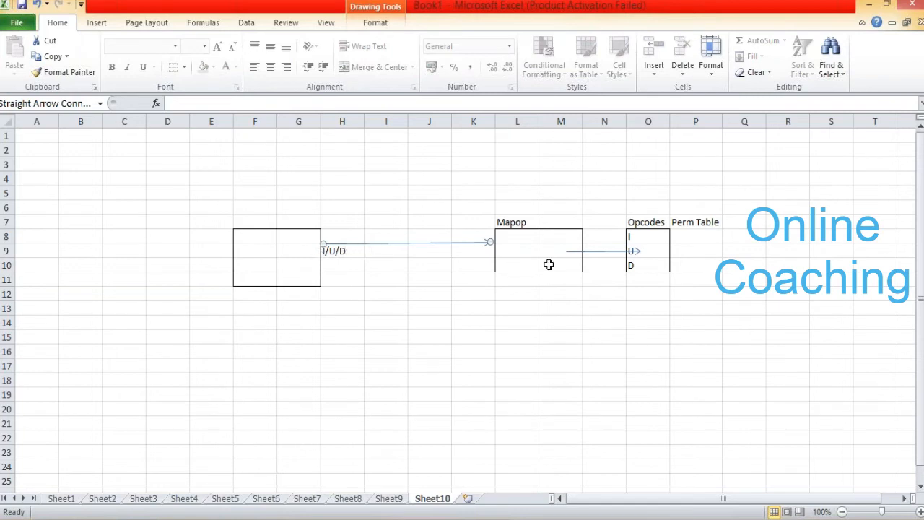
drag(423, 200, 430, 338)
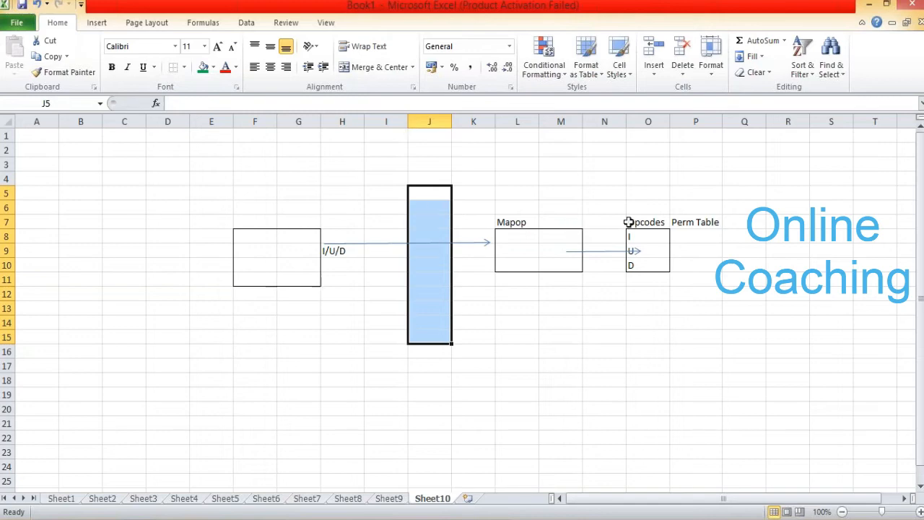
drag(636, 196, 659, 350)
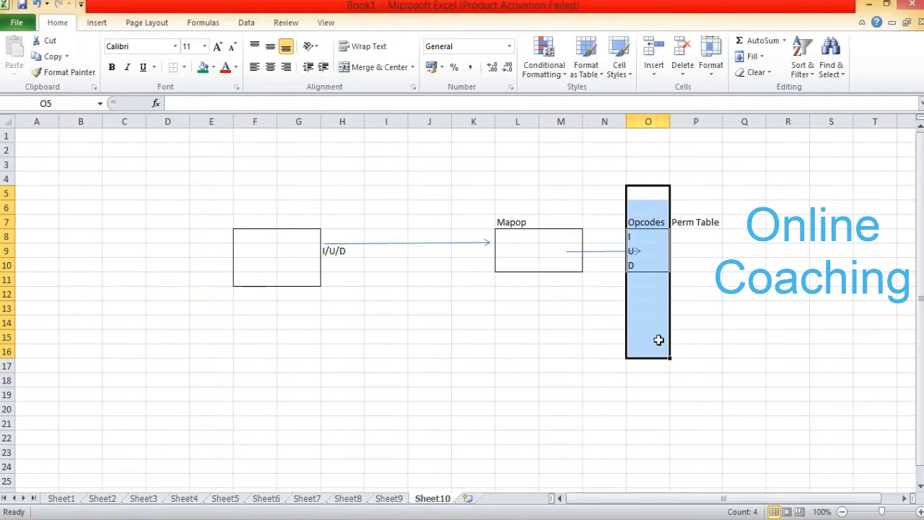
drag(689, 191, 710, 291)
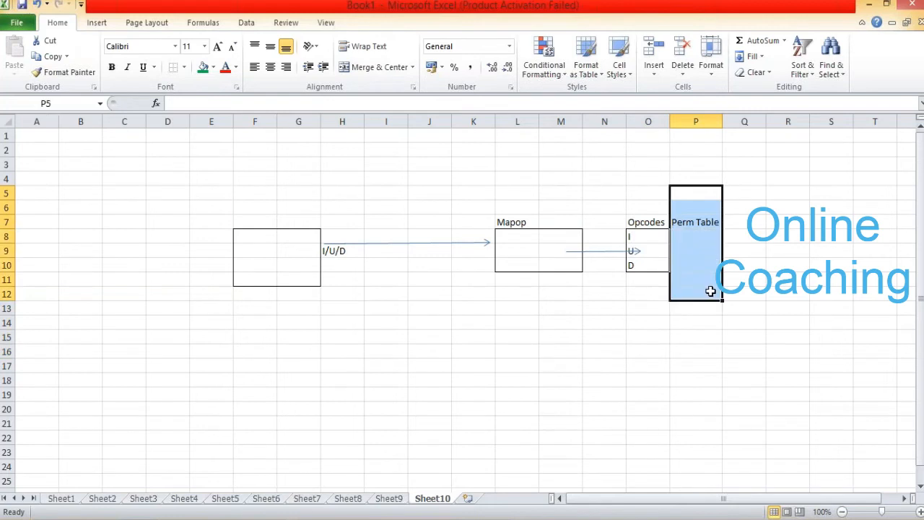
- Switch to the remote Designer session, add a Map_Operation transform above and beyond the ORDERS source in DF_Map_OP, and connect ORDERS to it
click(561, 11)
click(561, 11)
click(265, 518)
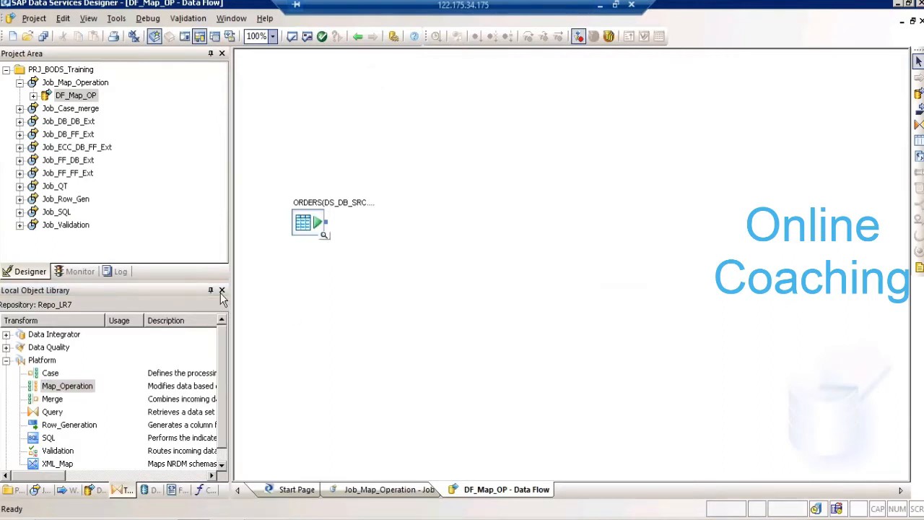
click(71, 388)
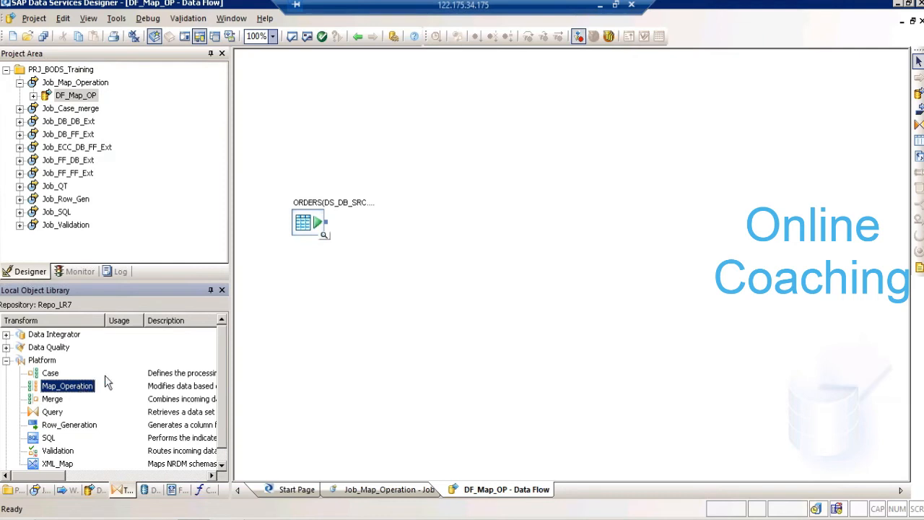
drag(107, 383, 402, 118)
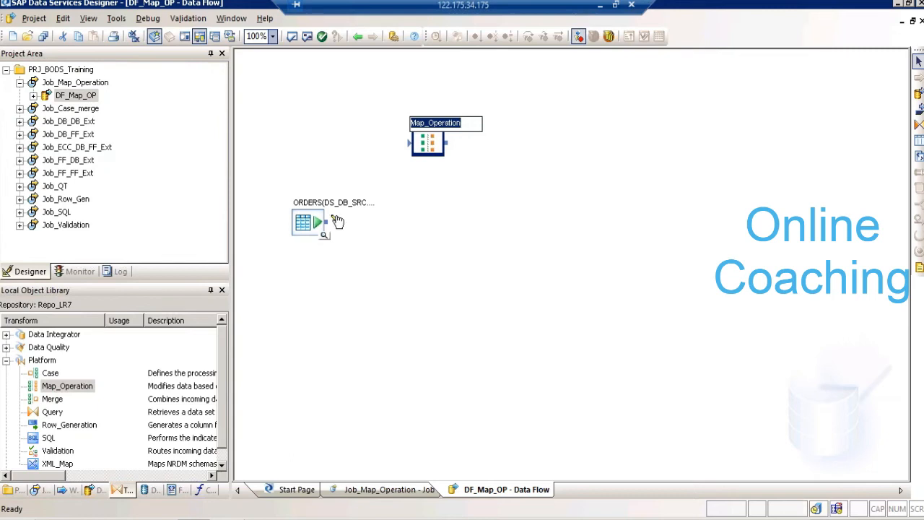
drag(337, 220, 410, 144)
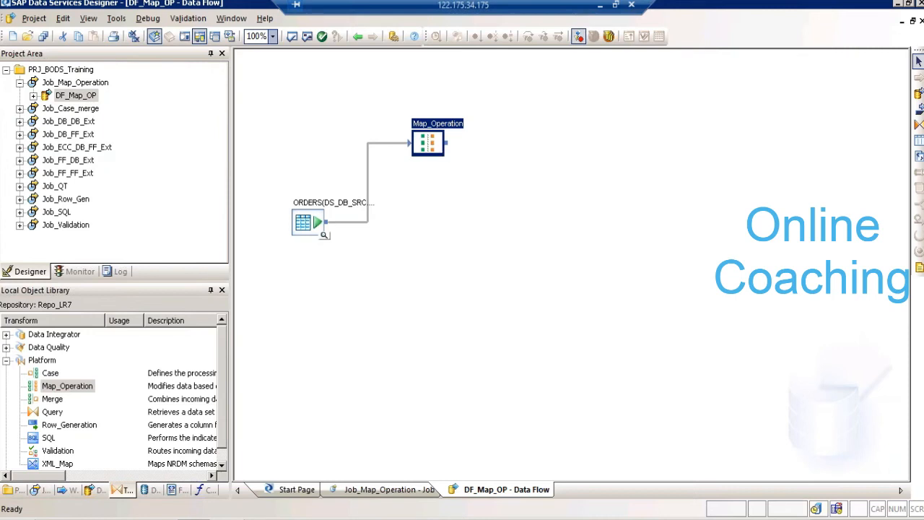
- Open the Map_Operation transform, examine the output row type options for normal and update input rows, and return to the data flow
double_click(429, 132)
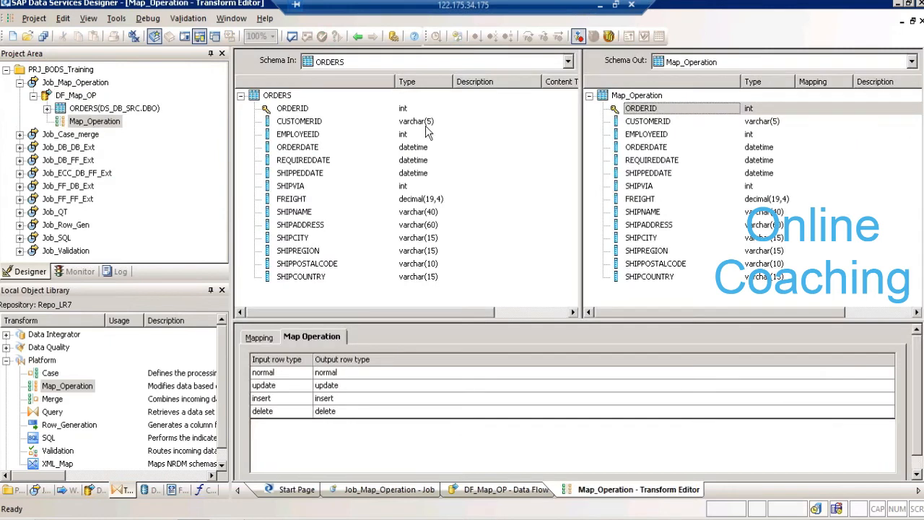
click(303, 114)
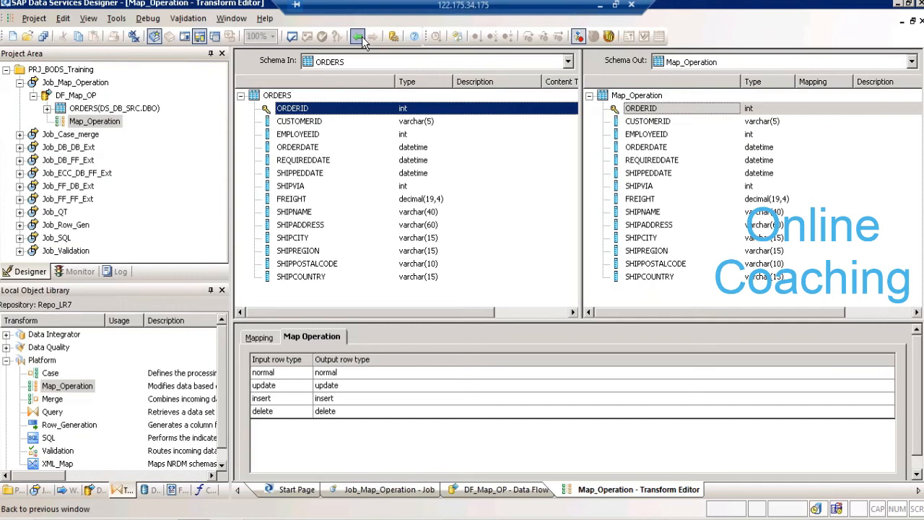
click(289, 375)
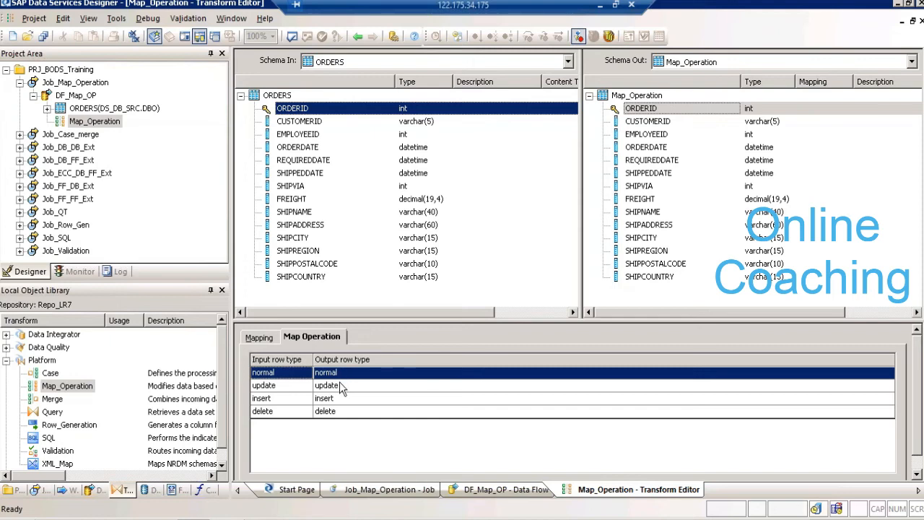
click(340, 374)
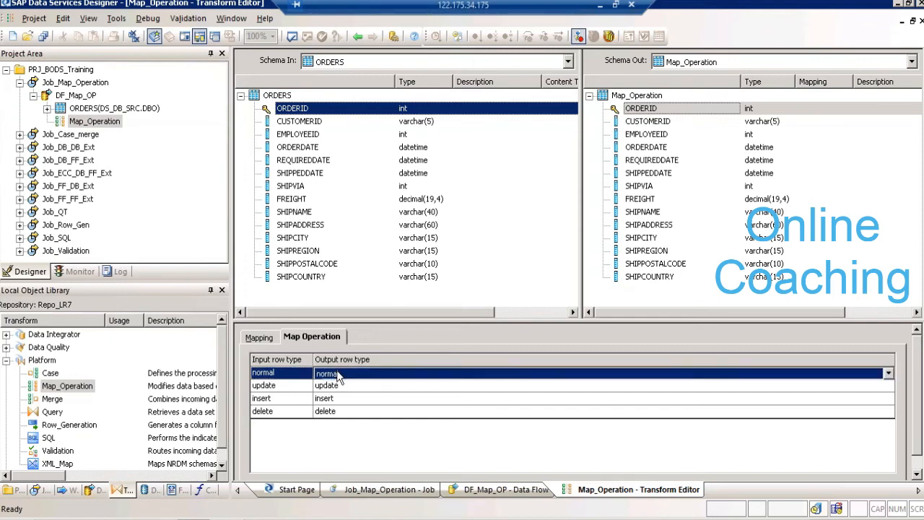
click(340, 374)
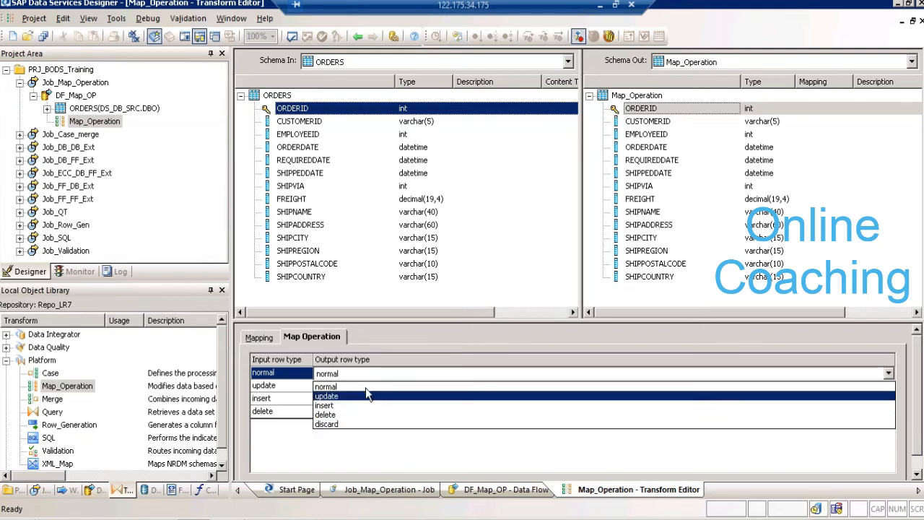
click(365, 392)
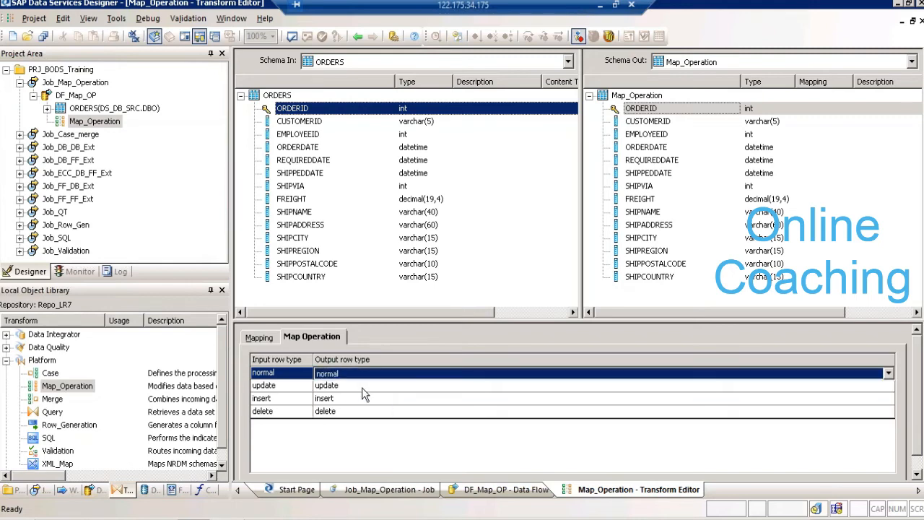
click(355, 388)
click(357, 388)
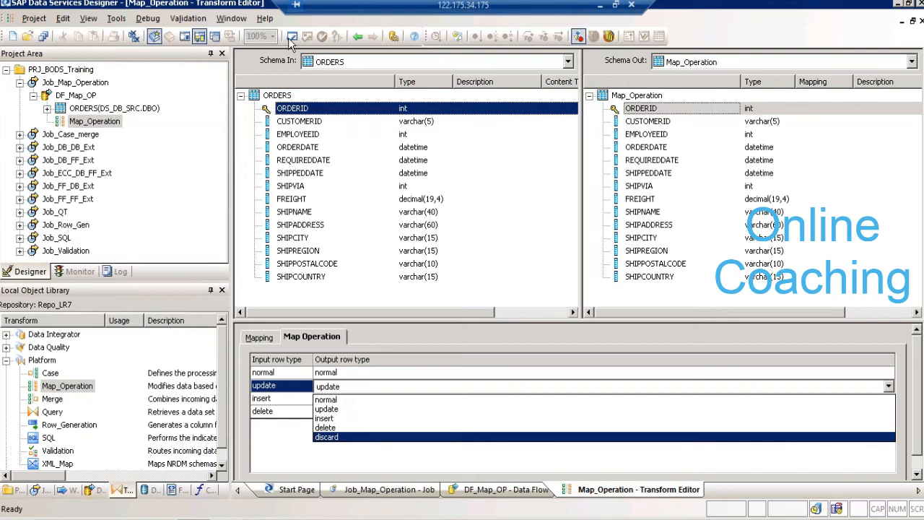
click(362, 38)
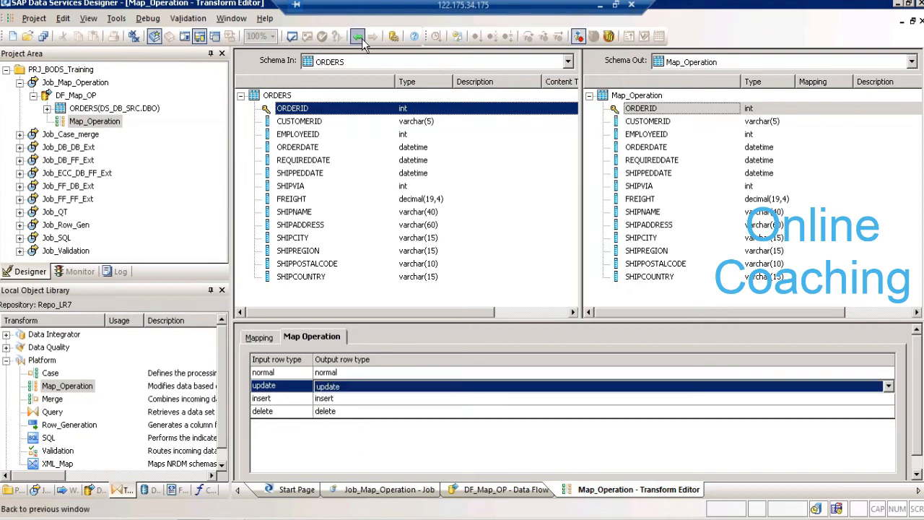
click(359, 39)
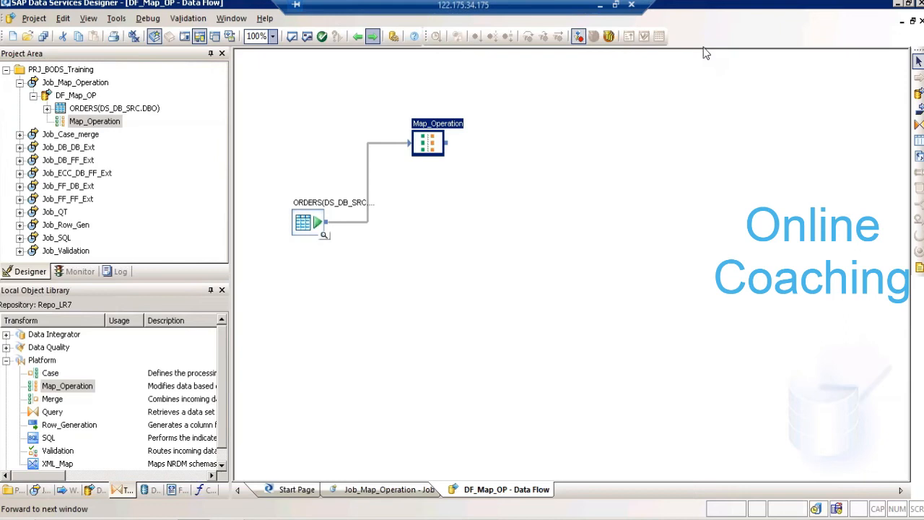
- Rename the Map_Operation transform connected to ORDERS as Map_Operation_N
click(432, 148)
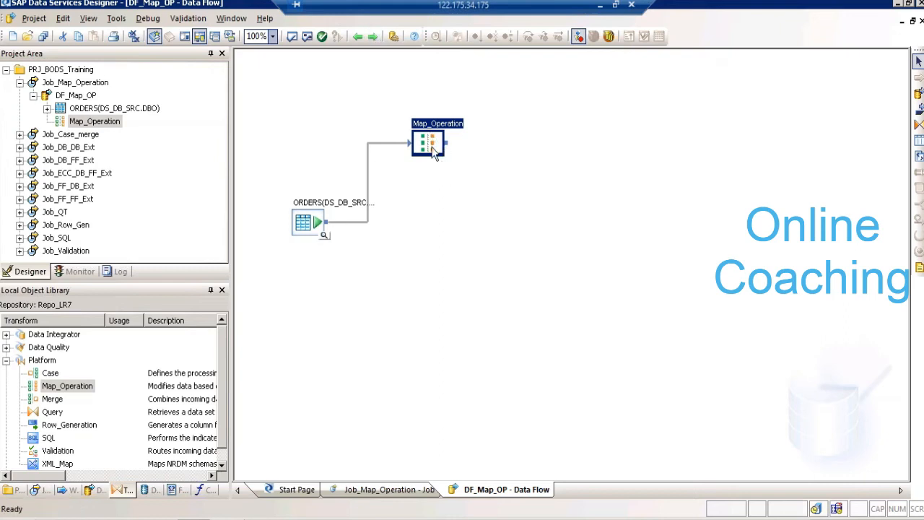
click(466, 123)
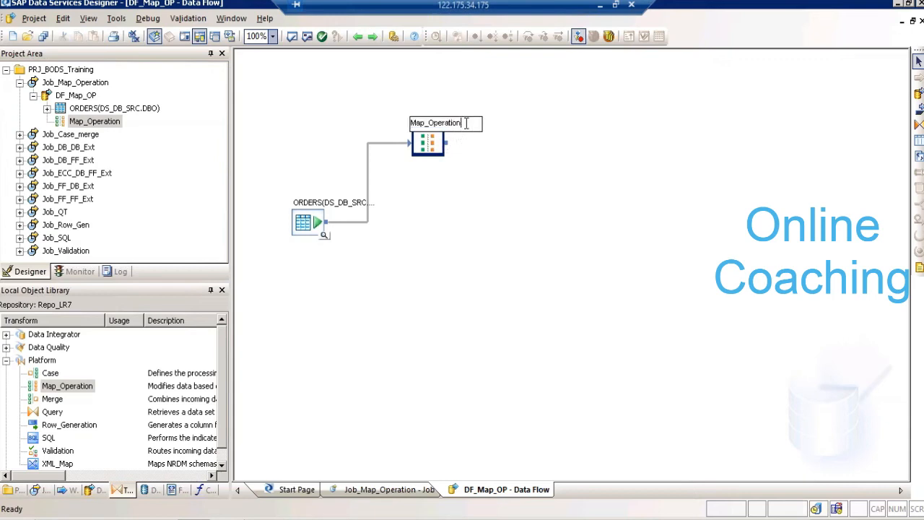
text(_1)
key(BackSpace)
key(BackSpace)
text(_N)
click(567, 289)
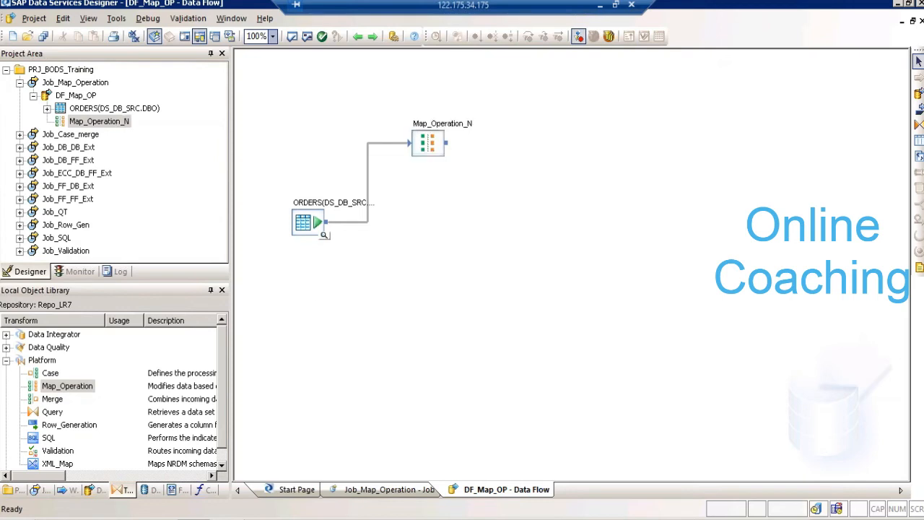
- Add a second Map_Operation transform below Map_Operation_N, name it Map_Operation_N_I, and connect ORDERS to it
click(69, 387)
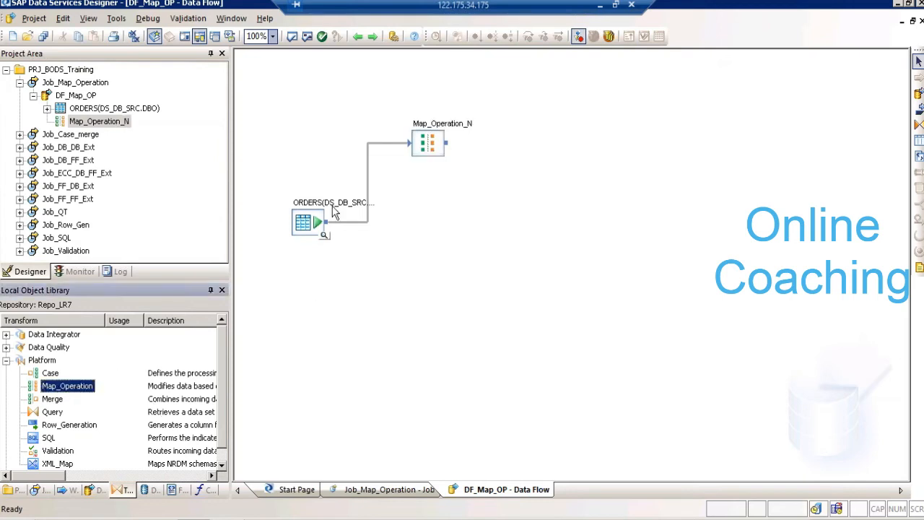
click(423, 231)
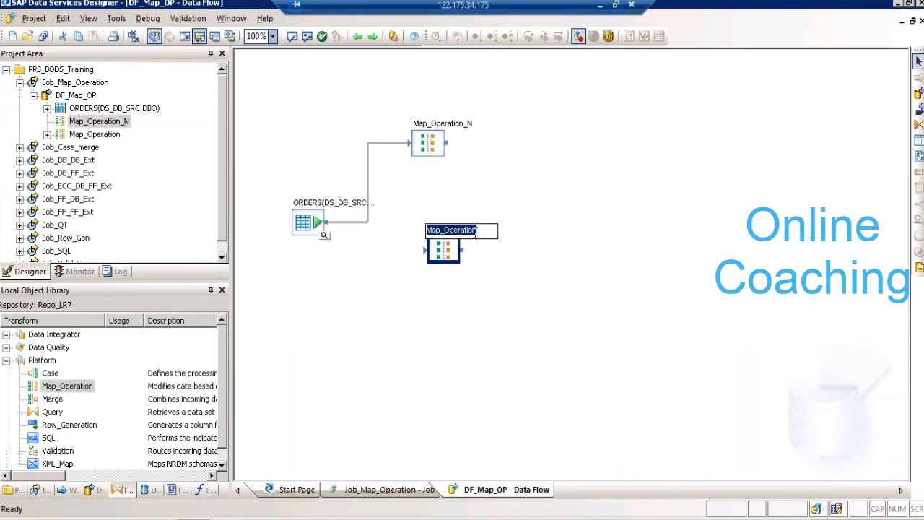
click(478, 231)
text(_N)
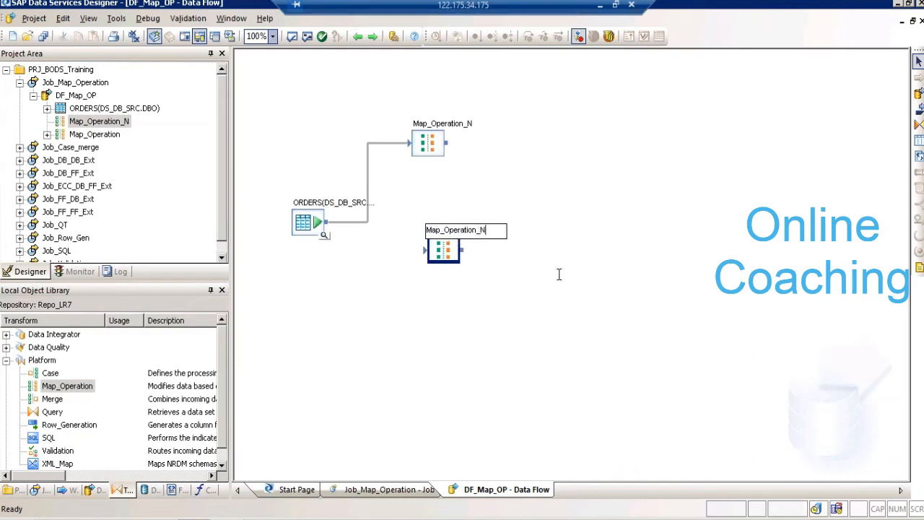
text(_I)
drag(329, 229, 427, 256)
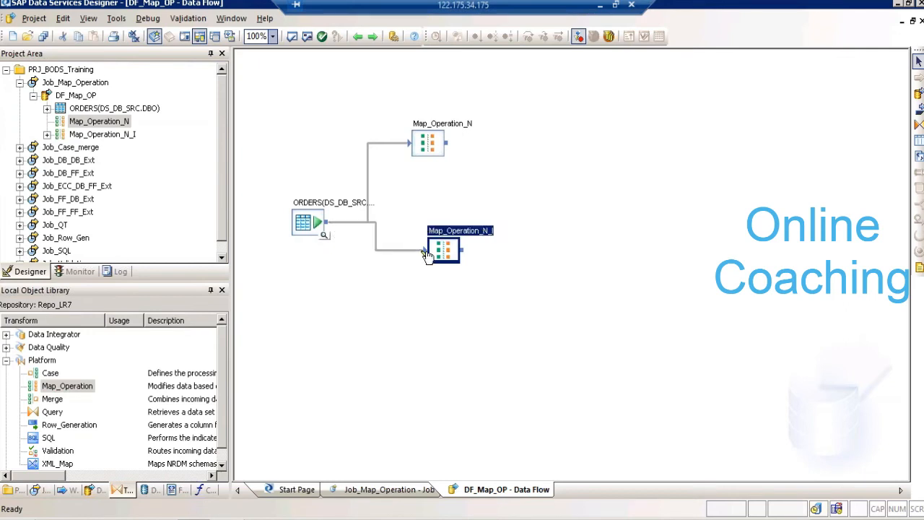
- Add a Map_Operation transform to the right of Map_Operation_N and Map_Operation_N_I, and name it Map_Operation_I_U
click(63, 389)
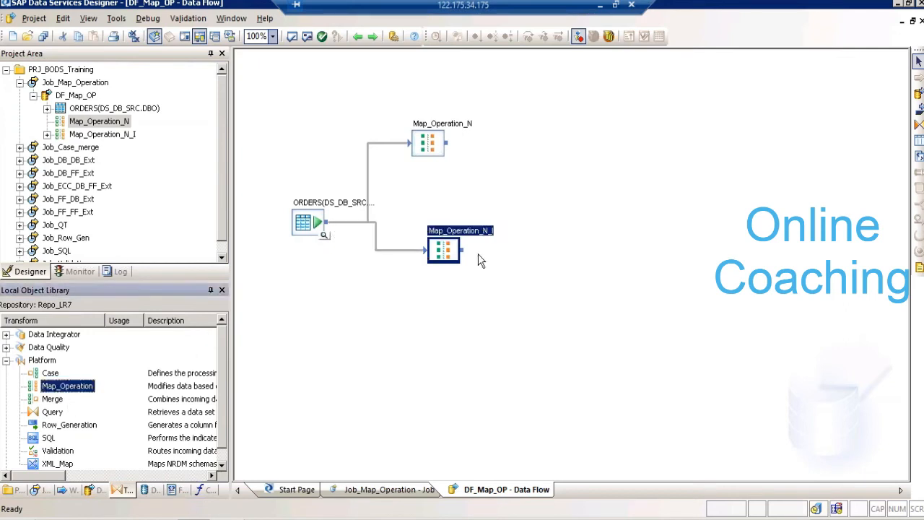
drag(182, 371, 561, 189)
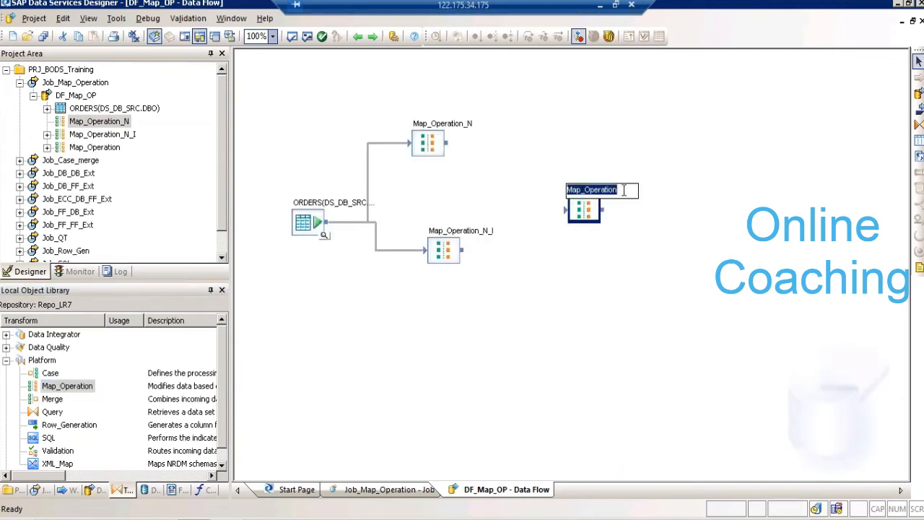
click(624, 190)
text(_I_U)
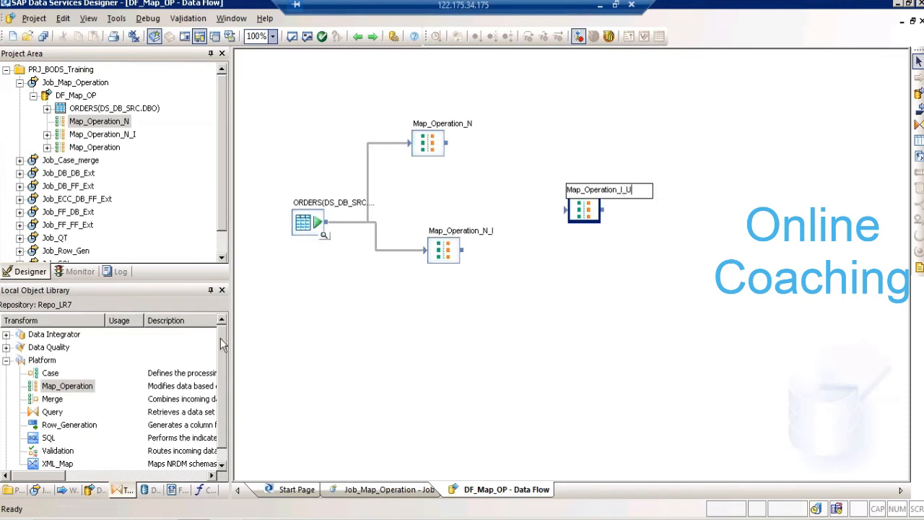
- Add a Map_Operation transform below Map_Operation_N_I and name it Map_Operation_N_U
click(76, 385)
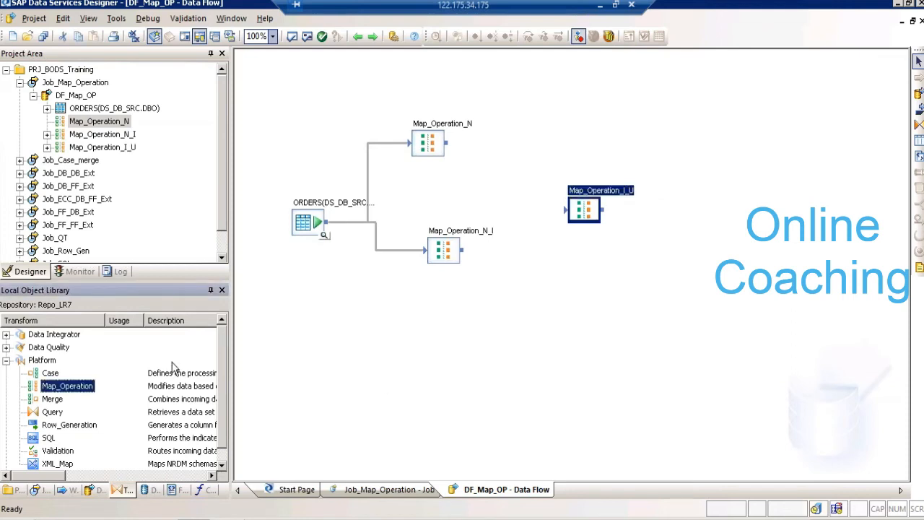
drag(173, 367, 432, 305)
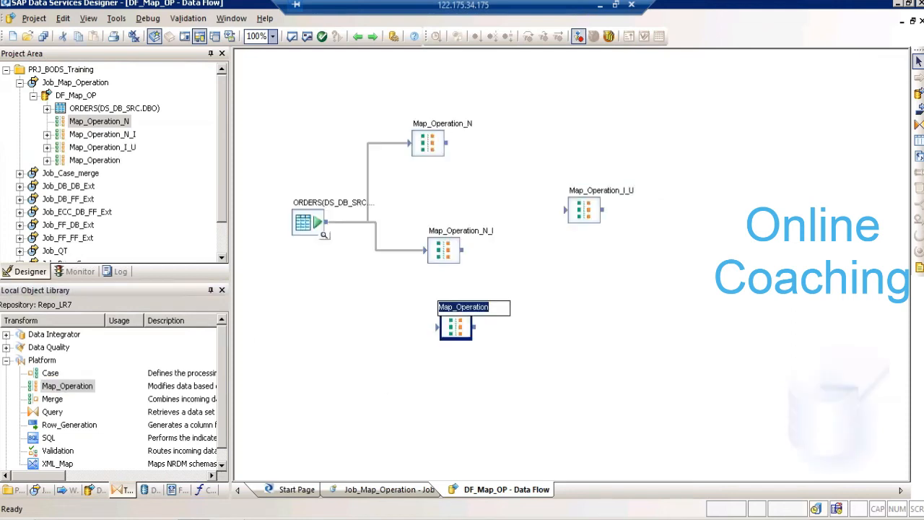
click(498, 309)
text(_N)
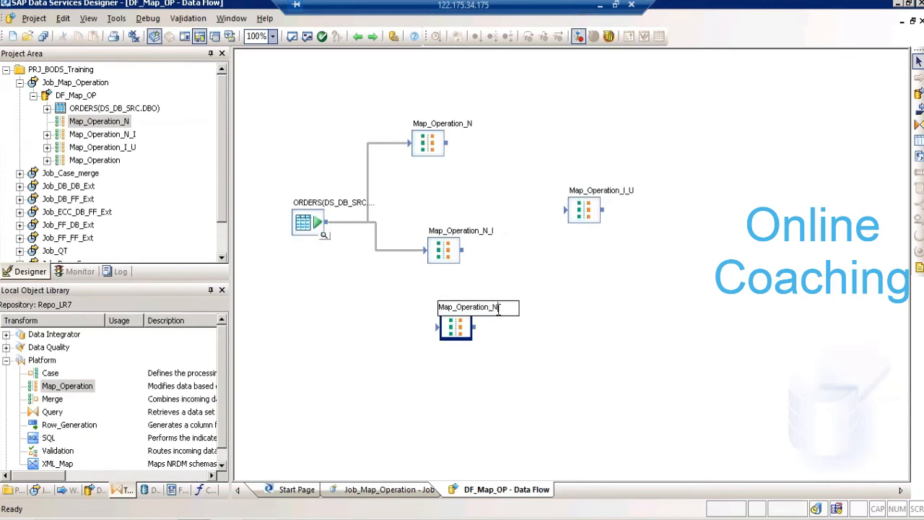
text(_U)
- Add a Map_Operation transform to the right of Map_Operation_N_U and name it Map_OperationUI_D
drag(74, 390, 542, 327)
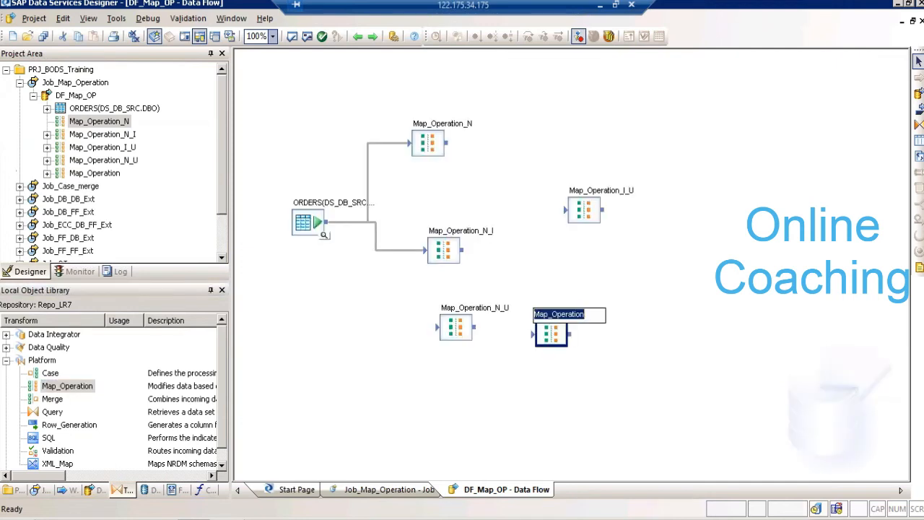
click(588, 312)
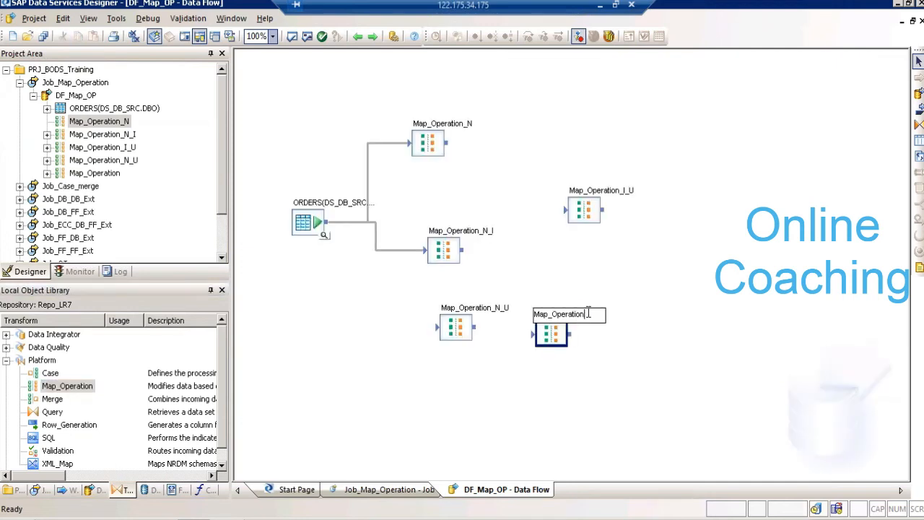
text(_U_D)
- Add a Map_Operation transform below Map_OperationUI_D and name it Map_Operation_D_I
drag(110, 386, 552, 402)
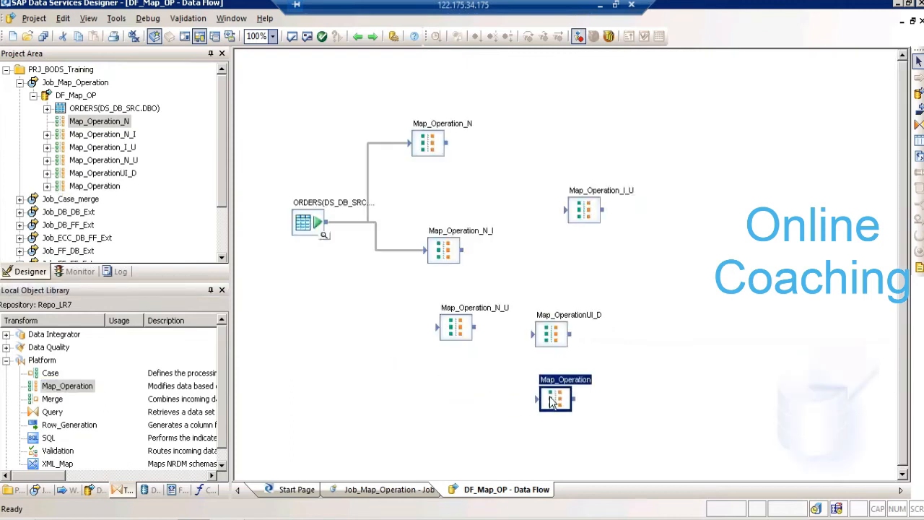
click(552, 402)
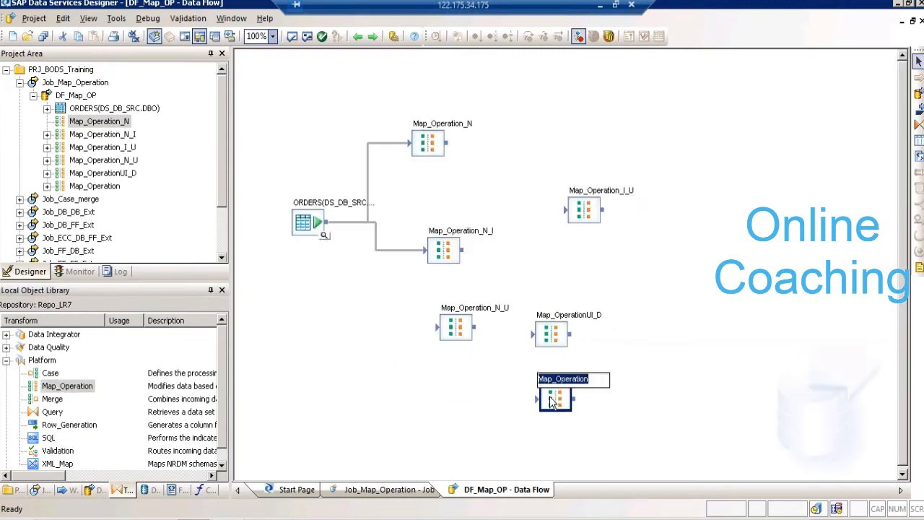
click(596, 388)
text(_D_+)
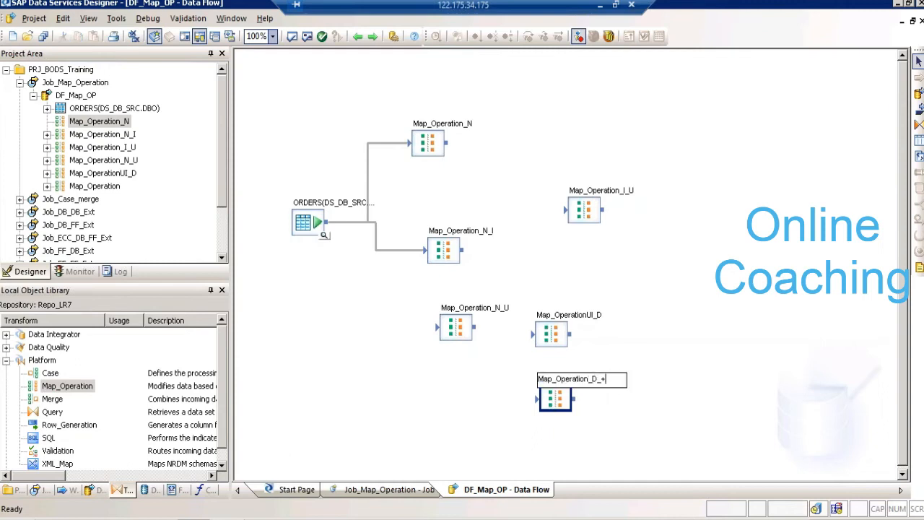
key(BackSpace)
text(I)
click(569, 249)
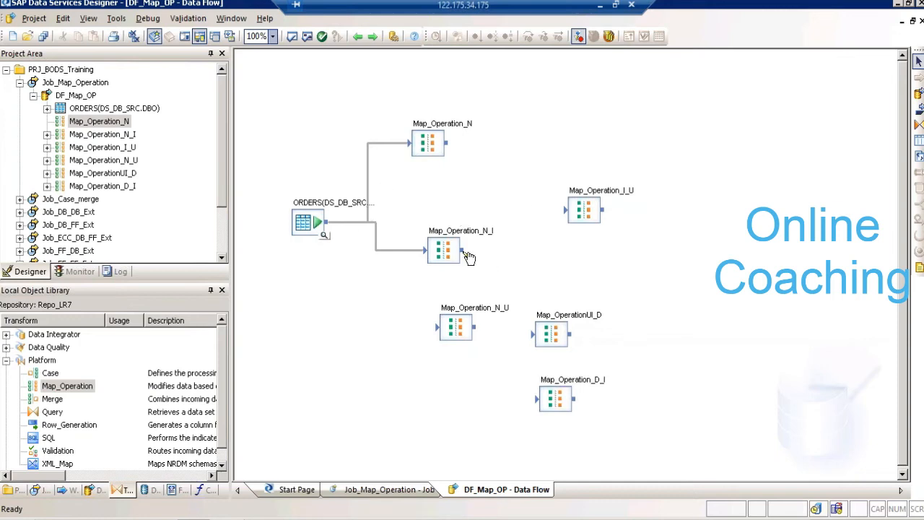
- Connect Map_Operation_N_I to Map_Operation_I_U, and chain ORDERS through Map_Operation_N_U and Map_OperationUI_D to Map_Operation_D_I
drag(464, 252, 567, 210)
drag(326, 222, 436, 330)
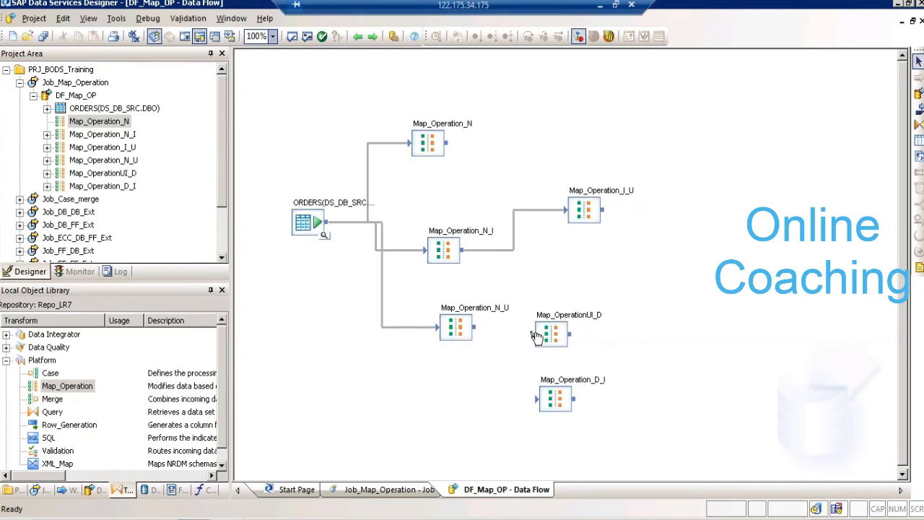
drag(477, 331, 537, 337)
drag(639, 392, 639, 385)
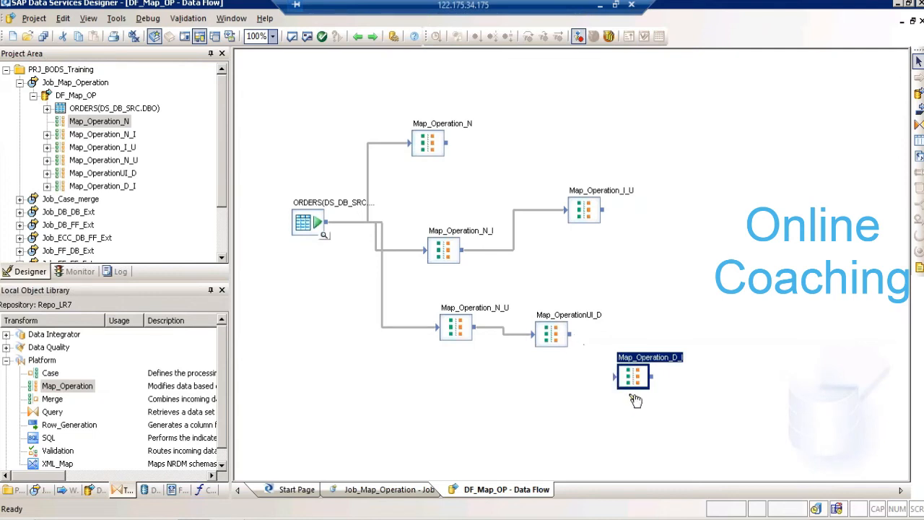
drag(572, 333, 615, 376)
- Add a template table named NORMAL in datastore DS_DB_SRC to the right of Map_Operation_N
click(657, 121)
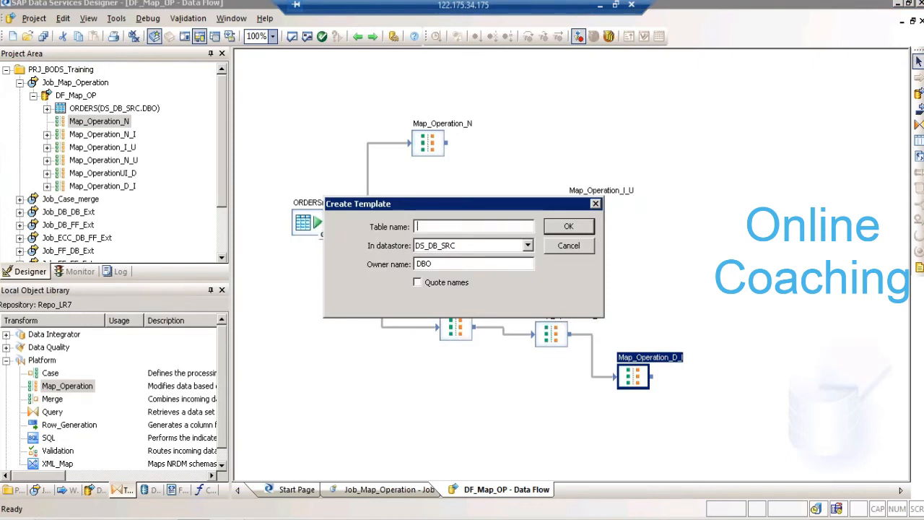
text(T)
key(BackSpace)
text(Normal)
key(Tab)
key(Return)
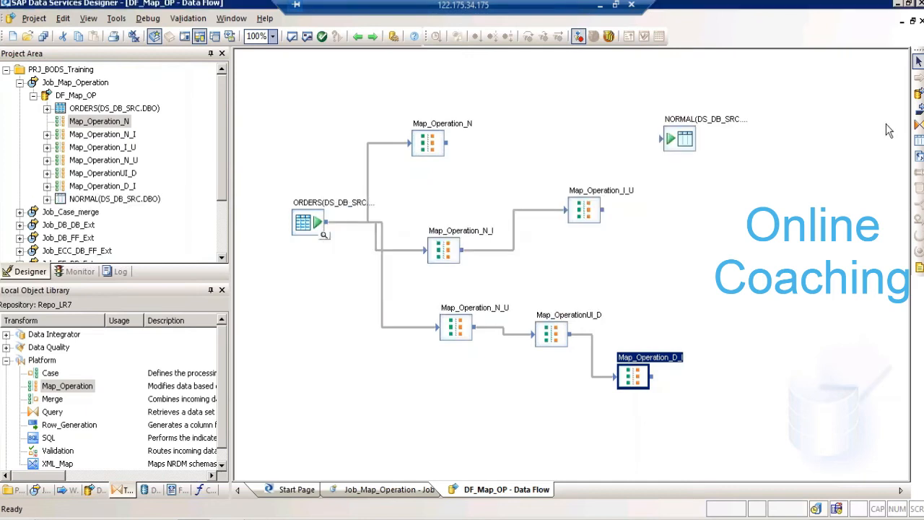
- Add a template table named Update in datastore DS_DB_TRGT and connect Map_Operation_I_U to it
click(919, 141)
click(678, 200)
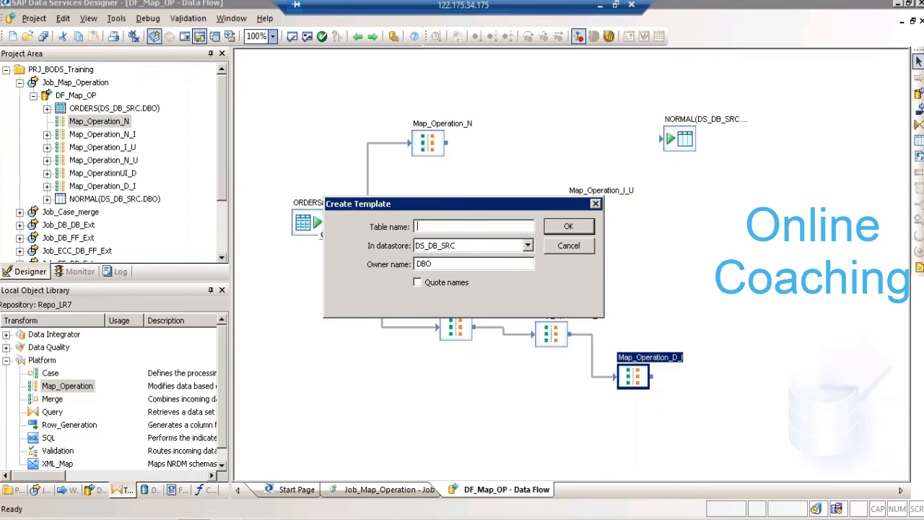
text(Update)
key(Tab)
key(Down)
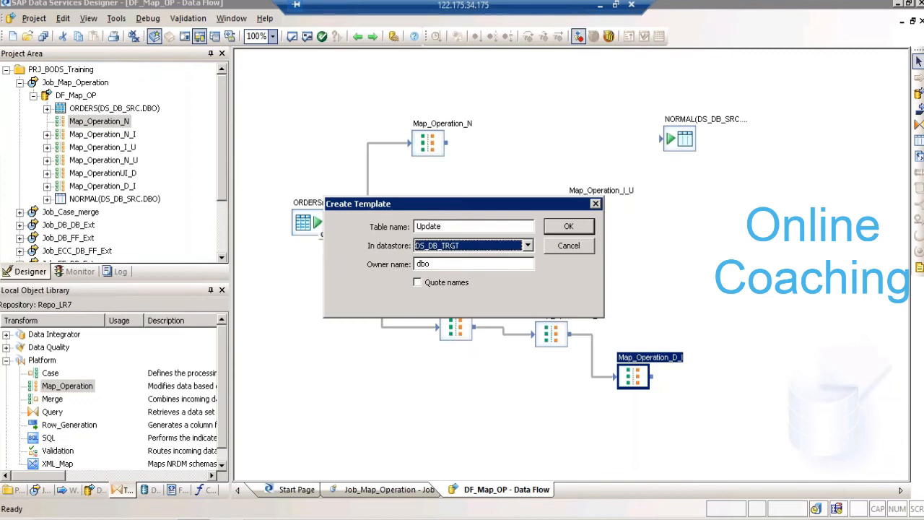
key(Return)
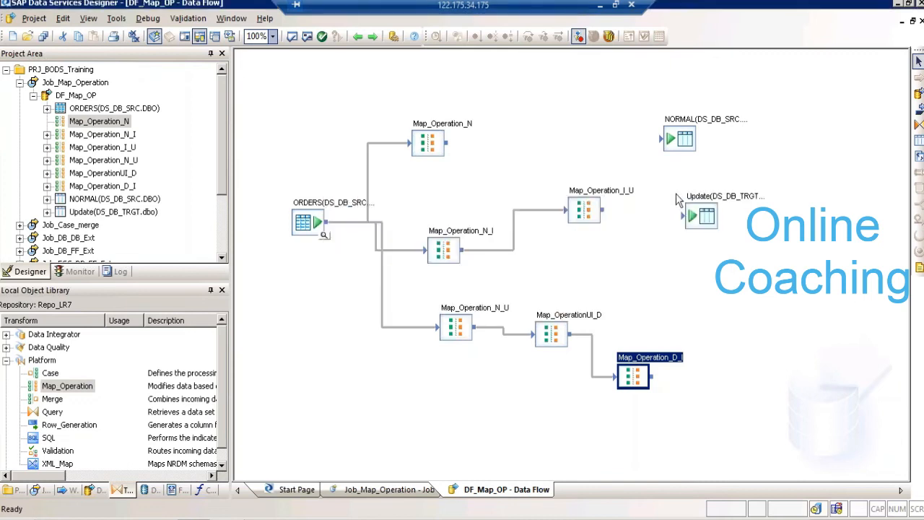
drag(603, 215, 686, 220)
- Add a template table named UPD1 in datastore DS_DB_TRGT, place it below Update, and connect Map_Operation_N_U to it
click(918, 139)
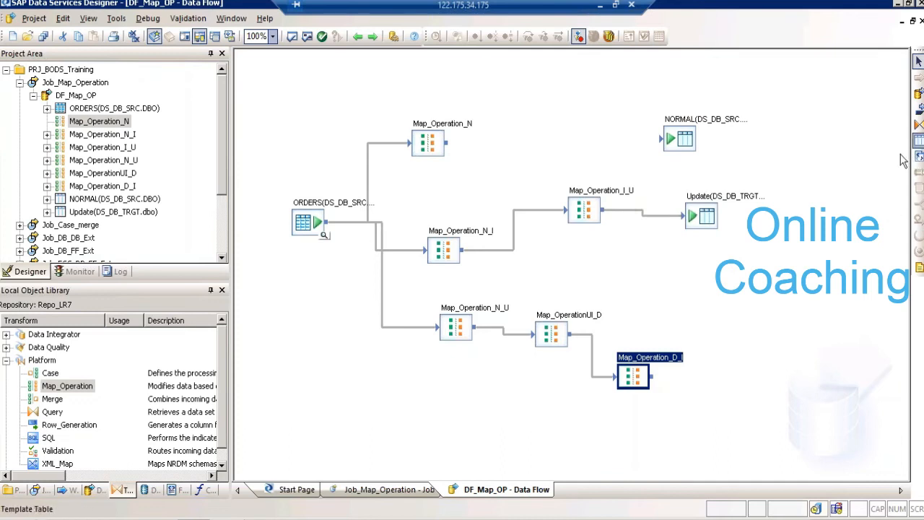
click(748, 293)
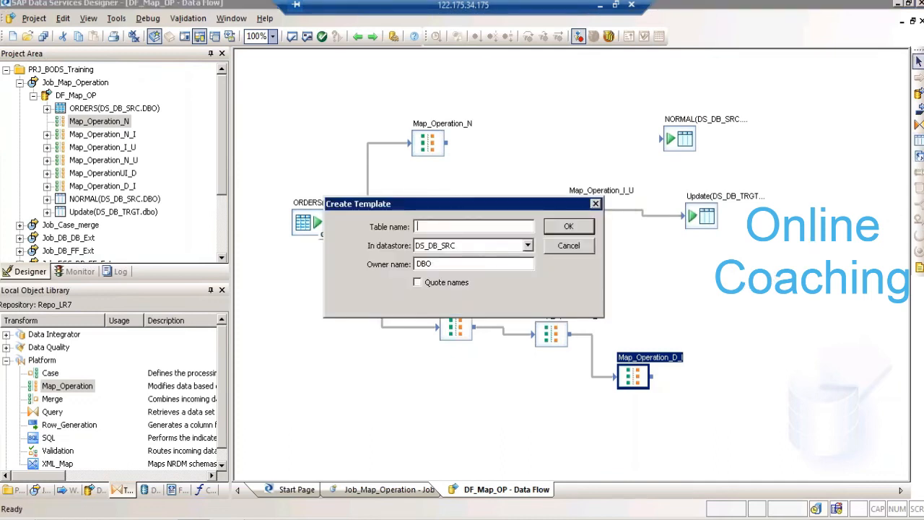
text(UPD1)
key(Tab)
key(Return)
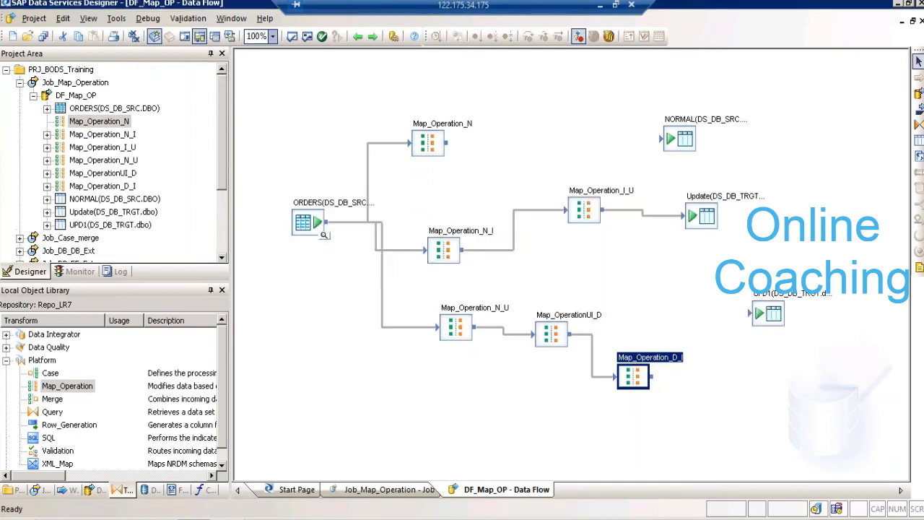
drag(485, 329, 724, 271)
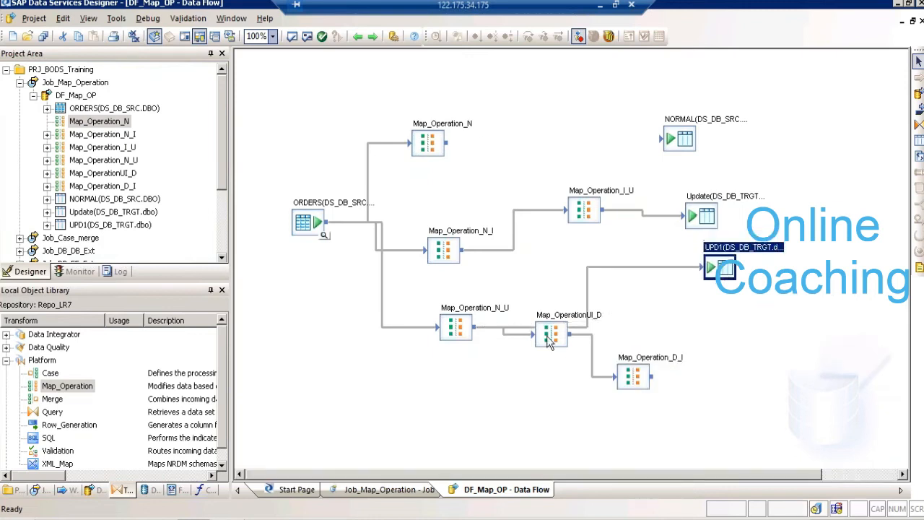
- Move Map_OperationUI_D and Map_Operation_D_I lower, and add a template table named INS in datastore DS_DB_TRGT beside Map_Operation_D_I
drag(547, 336, 553, 374)
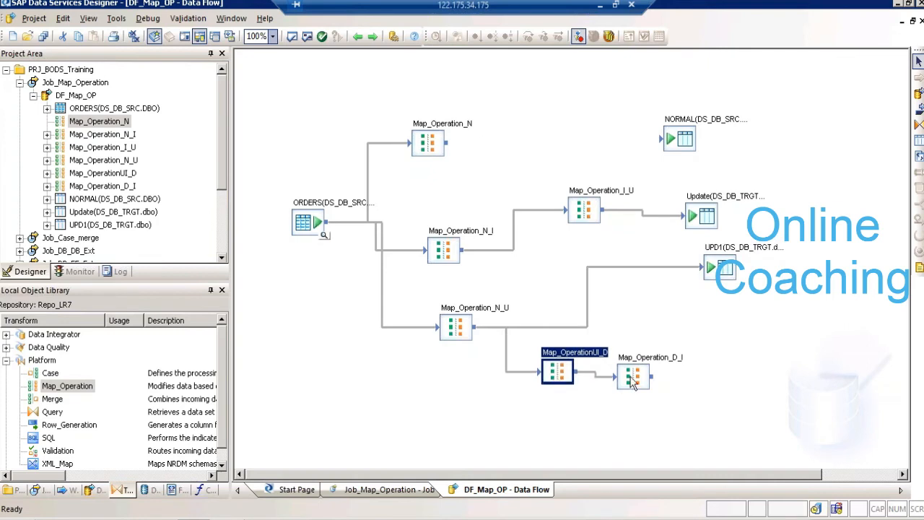
drag(633, 380, 634, 417)
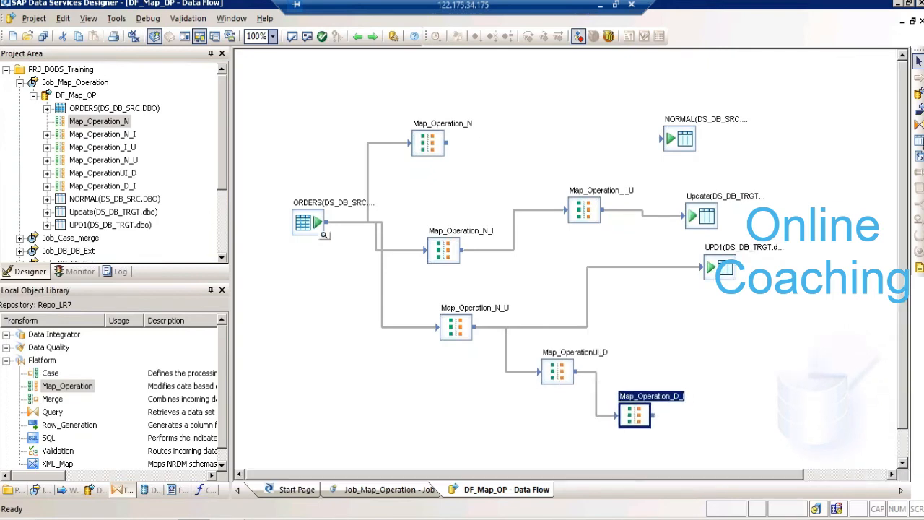
click(760, 407)
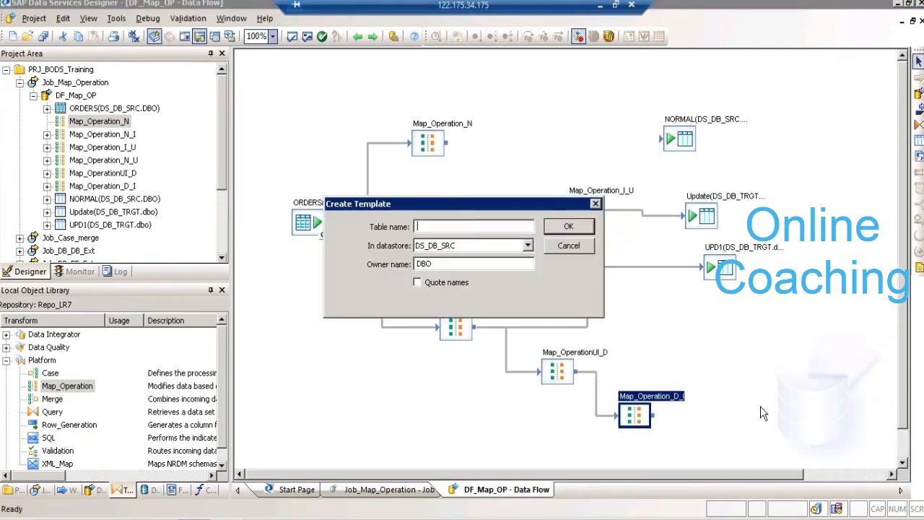
text(INS)
key(Tab)
key(Down)
key(Return)
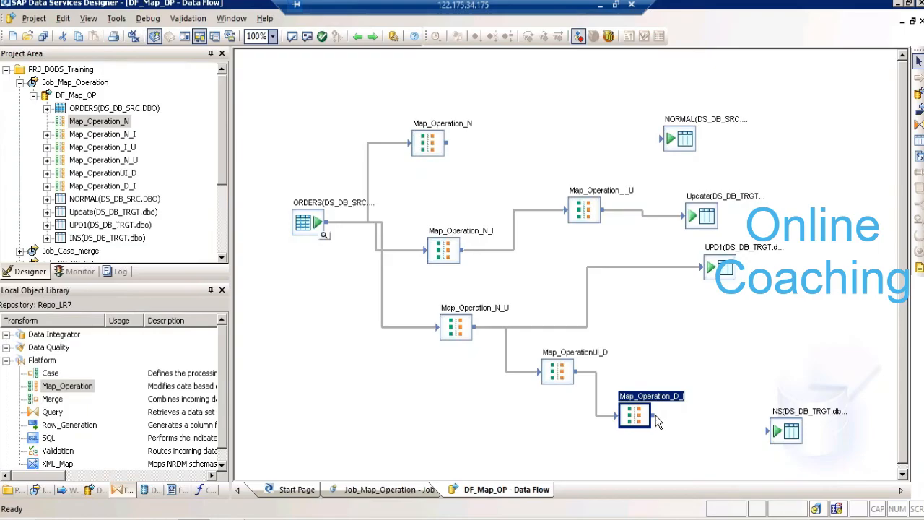
click(377, 24)
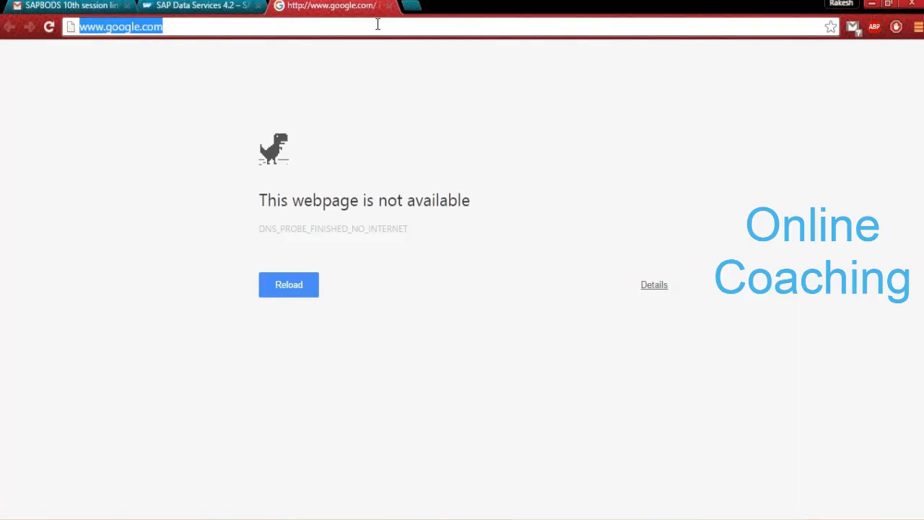
key(Return)
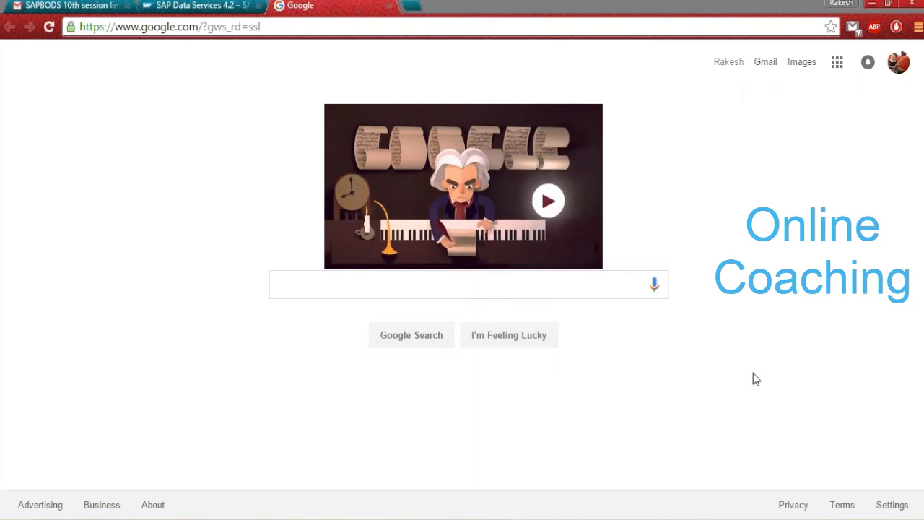
click(910, 38)
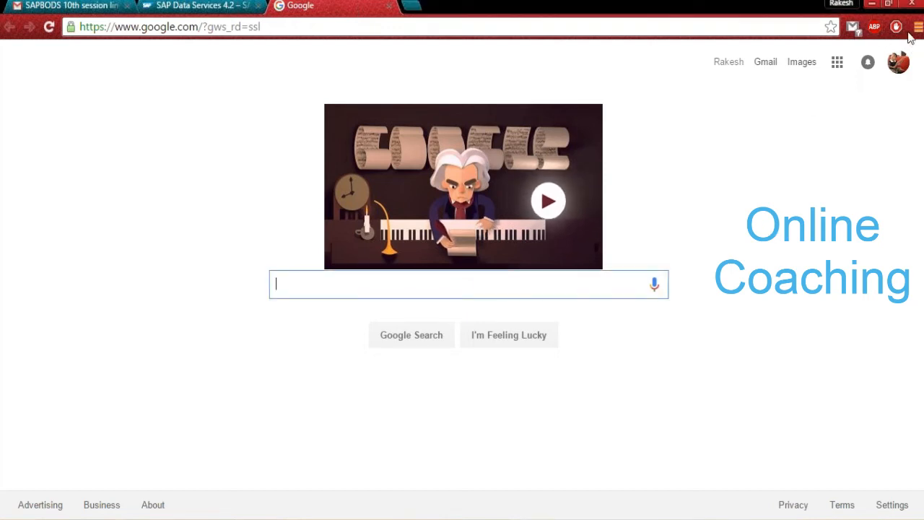
click(499, 13)
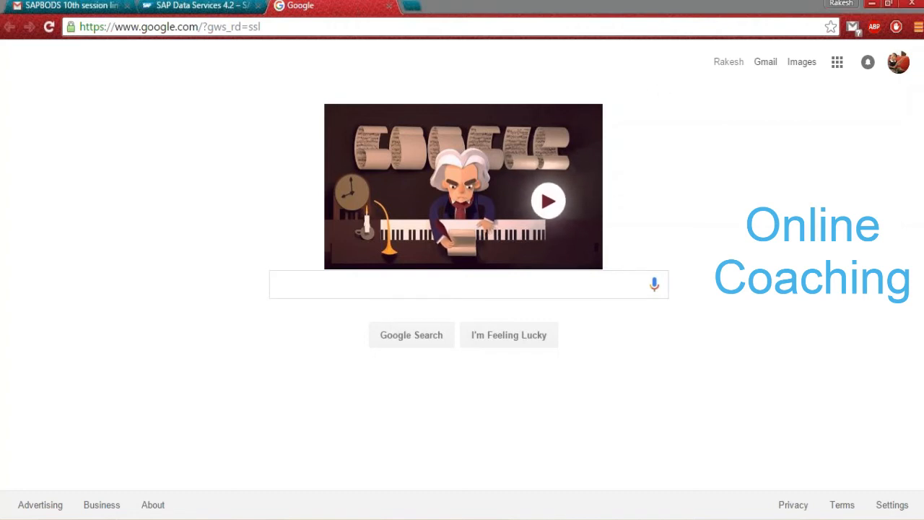
key(alt+Tab)
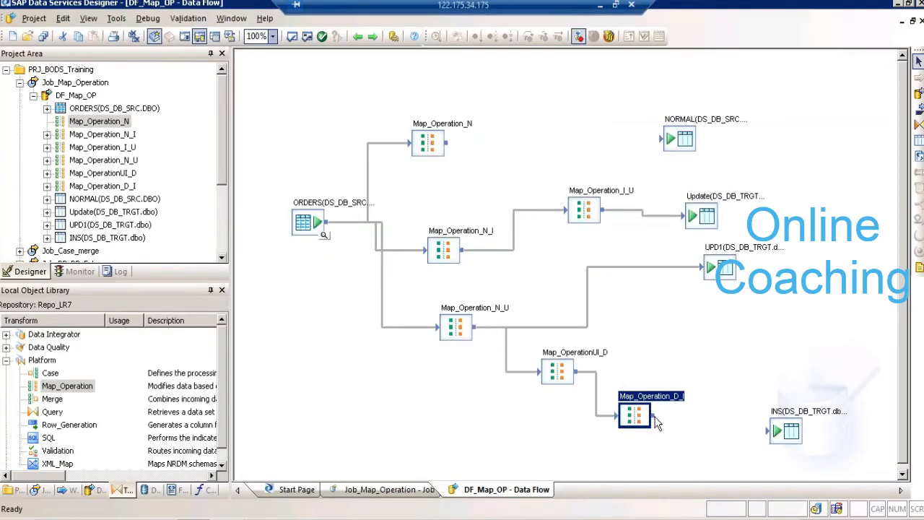
- Connect Map_Operation_D_I to the INS table and Map_Operation_N to the NORMAL table
drag(657, 421, 767, 436)
drag(446, 142, 663, 139)
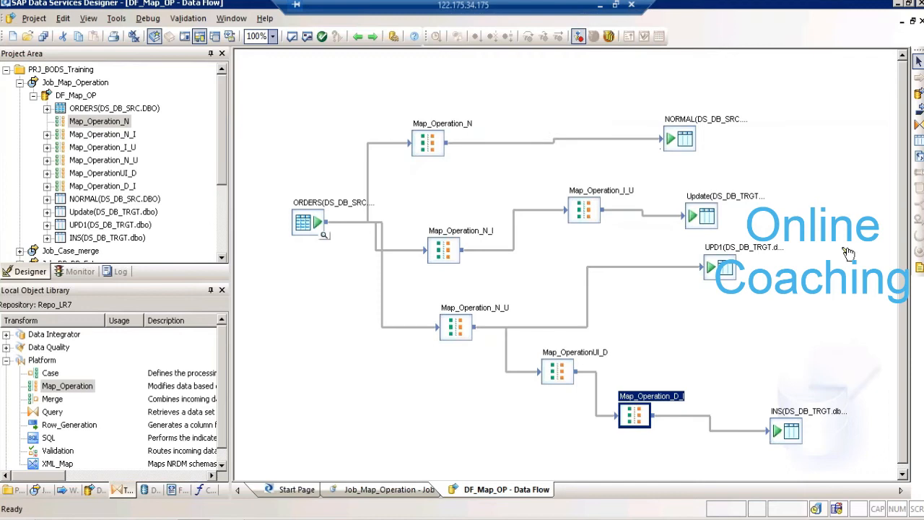
- Add a template table named DEL in datastore DS_DB_TRGT above INS and connect Map_OperationUI_D to it
click(918, 140)
text(DEL)
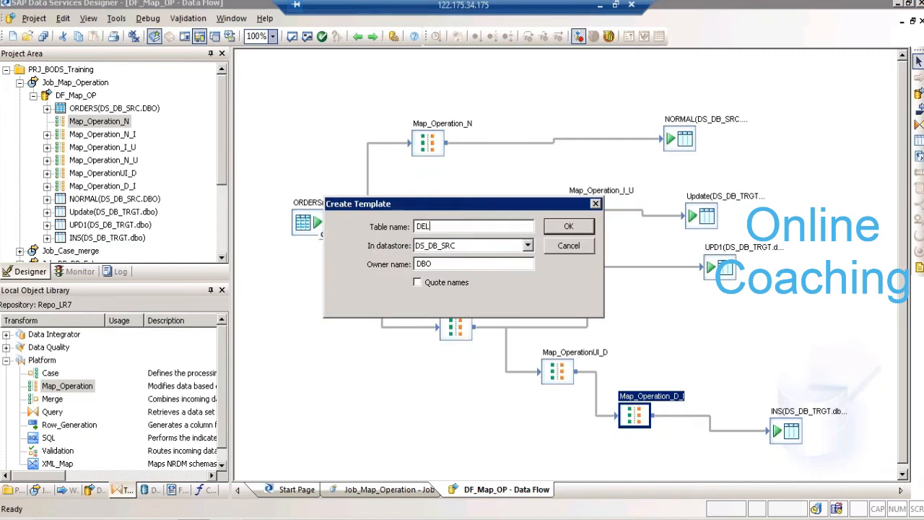
key(Tab)
key(Return)
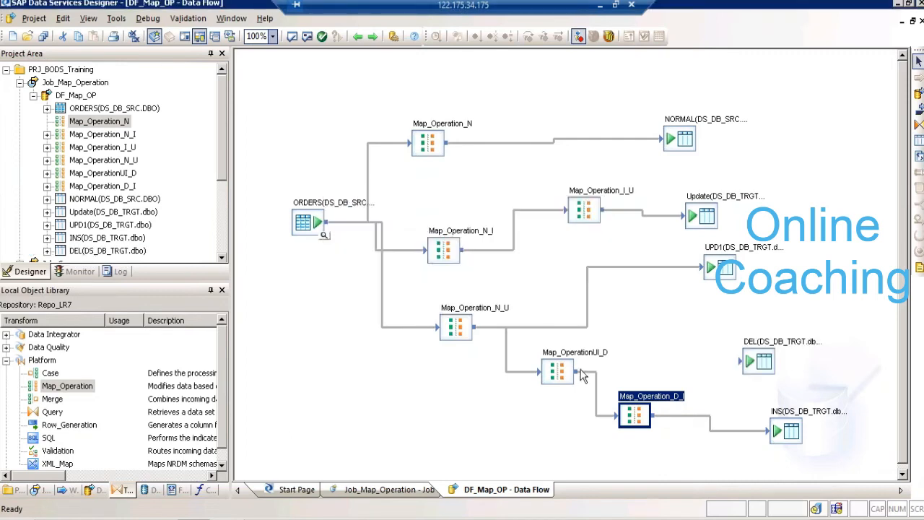
mouse_move(581, 371)
mouse_down()
mouse_move(754, 365)
mouse_move(742, 366)
mouse_up()
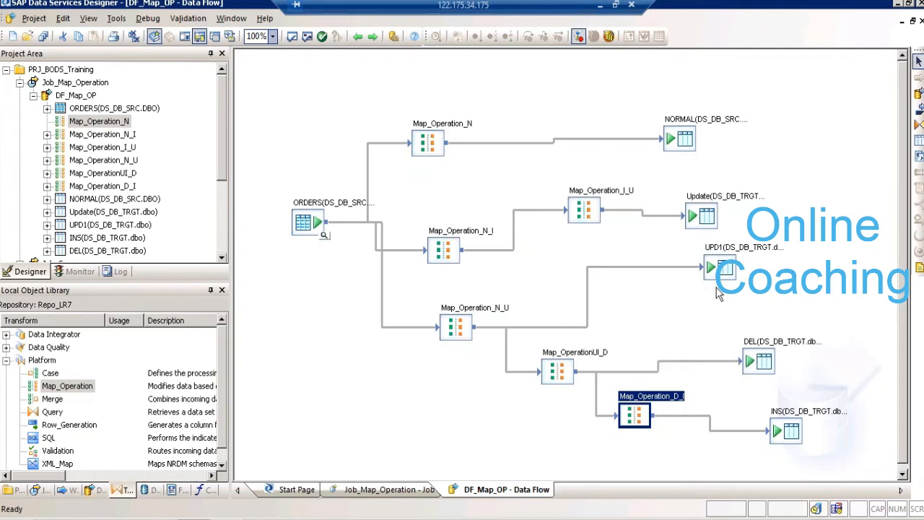
- Open Job_Map_Operation in the workspace and collapse DF_Map_OP in the project tree
click(590, 210)
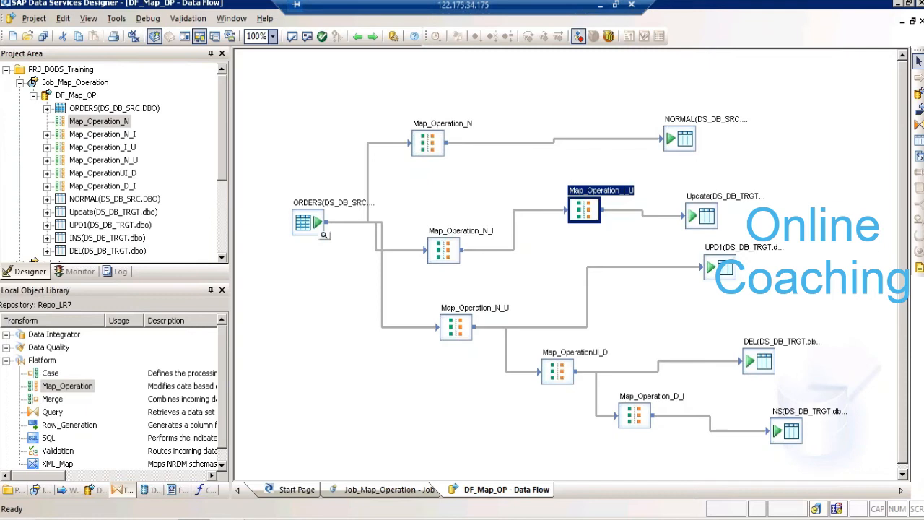
click(68, 85)
right_click(69, 85)
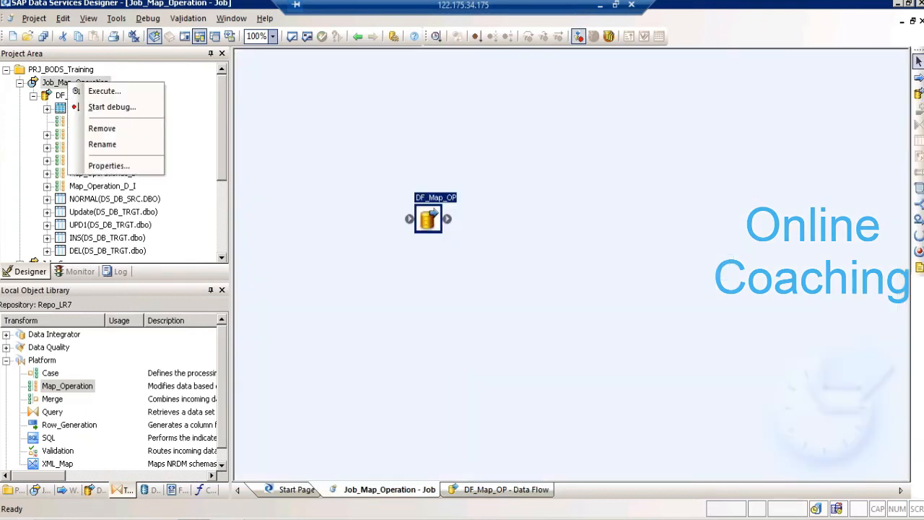
click(255, 91)
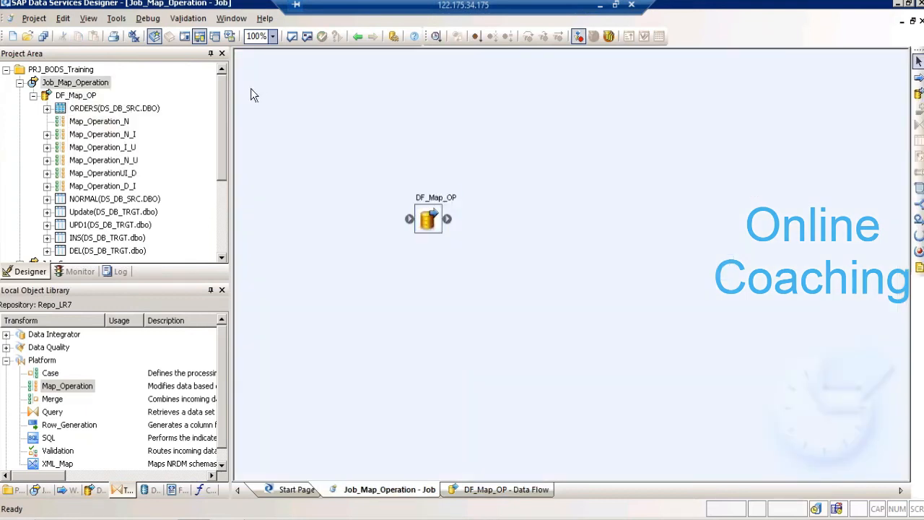
click(95, 85)
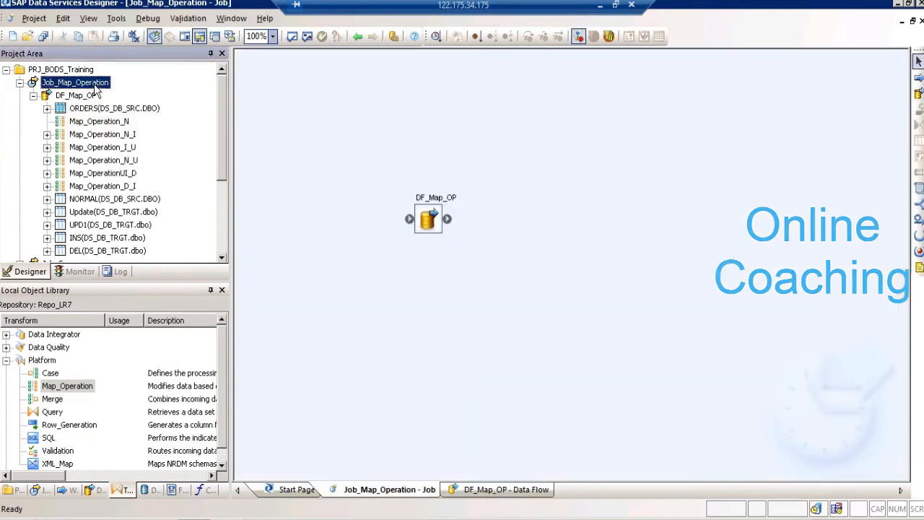
click(33, 96)
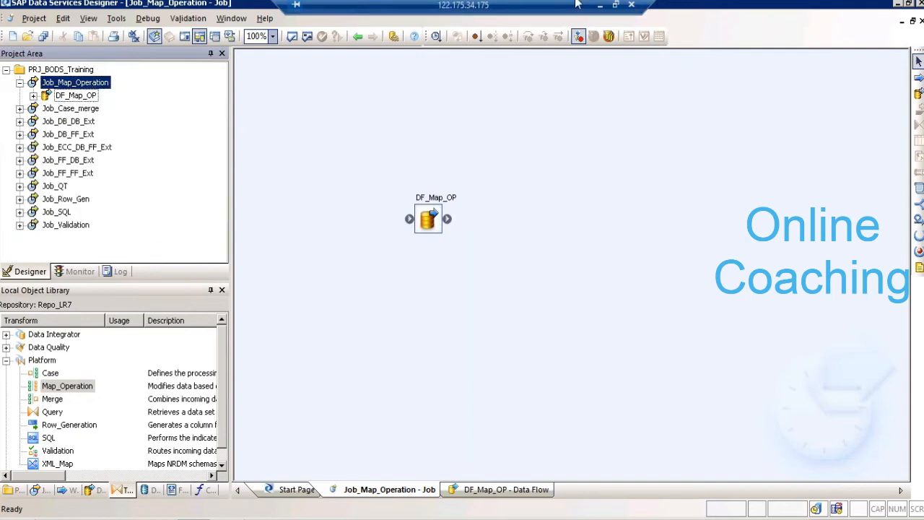
click(89, 85)
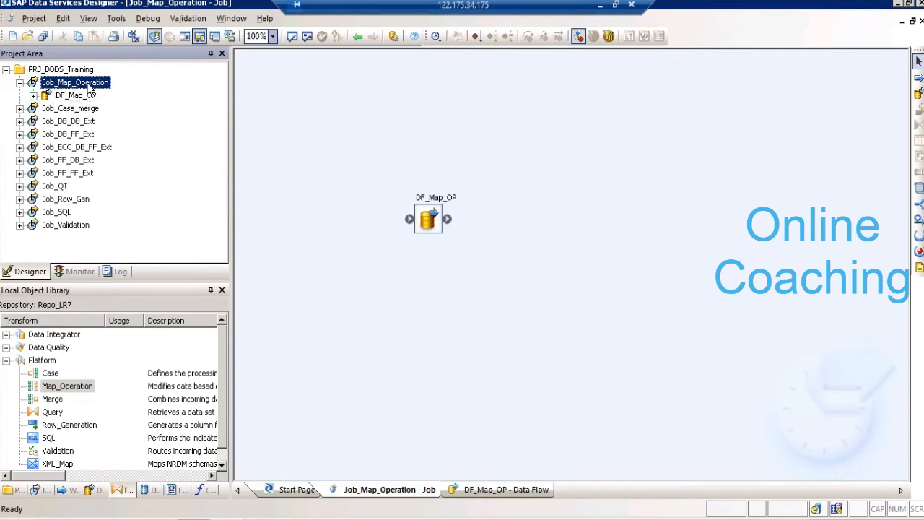
right_click(89, 86)
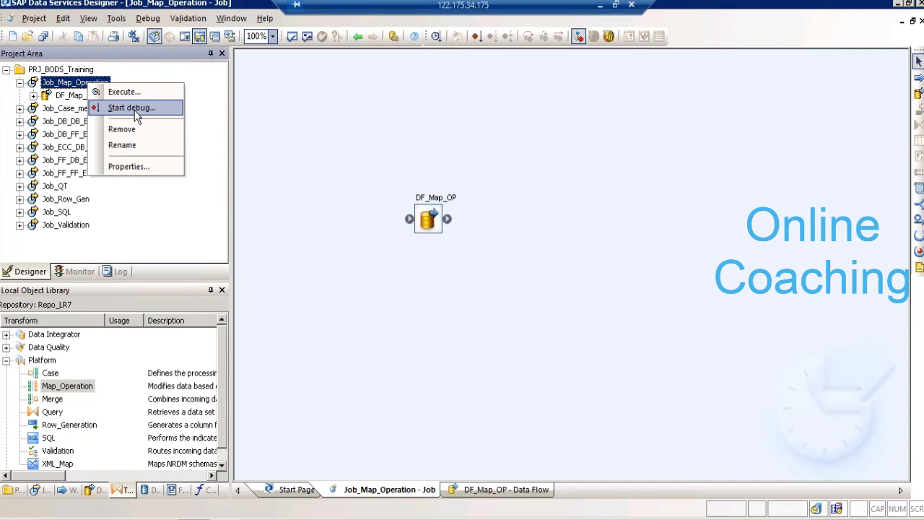
click(416, 78)
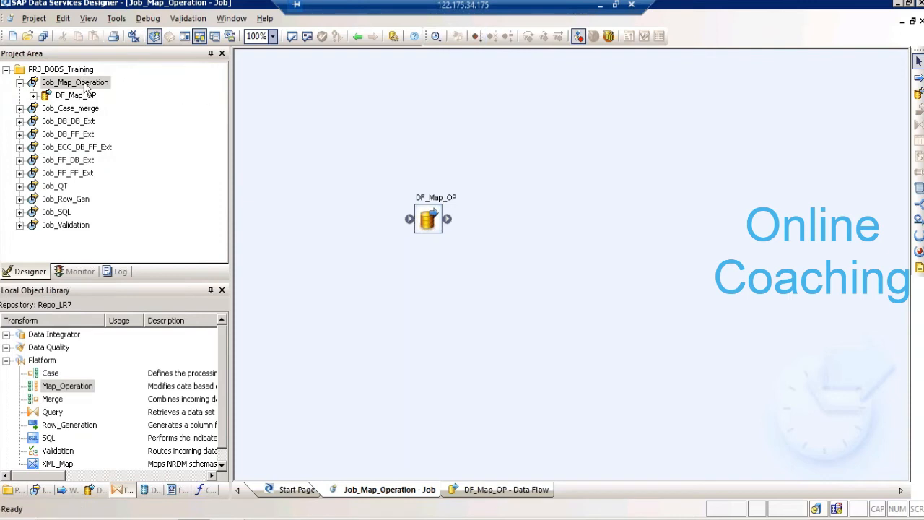
- Start debugging Job_Map_Operation, saving all changes and accepting the default debug properties, and keep the debugger open once the job finishes
click(84, 87)
right_click(85, 86)
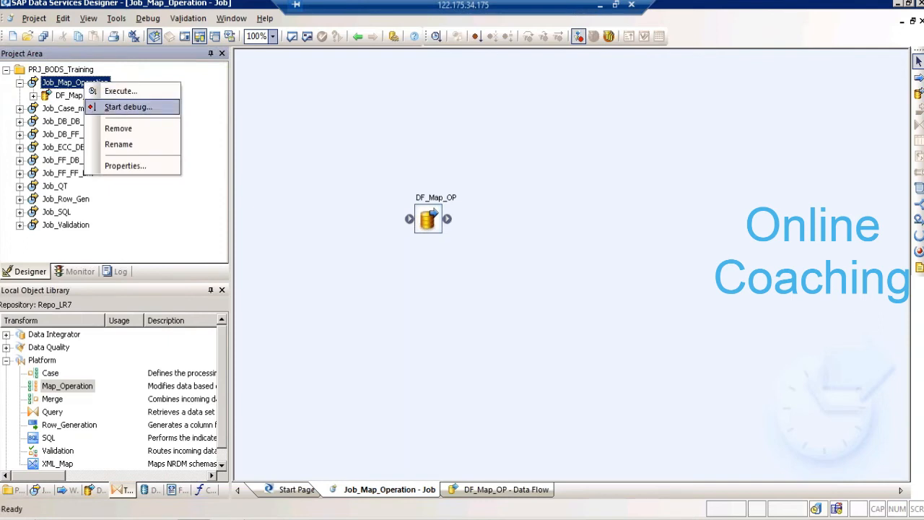
click(145, 107)
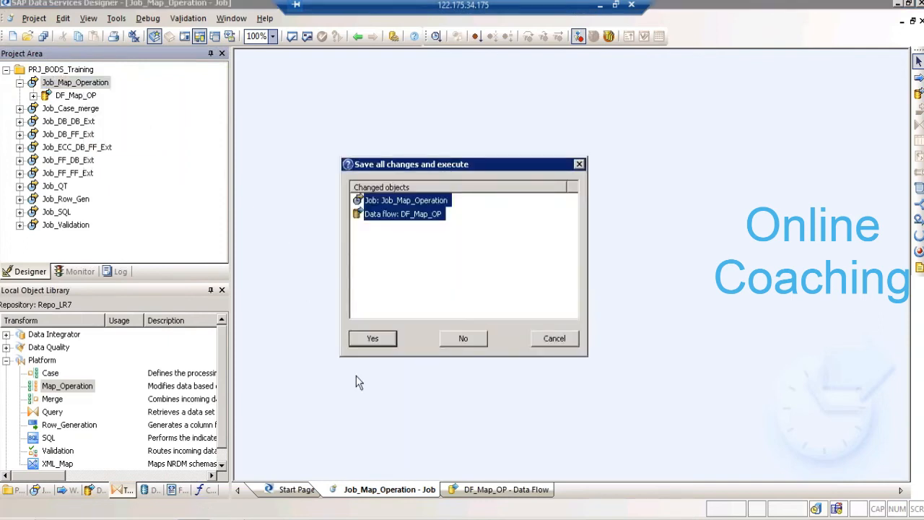
click(373, 339)
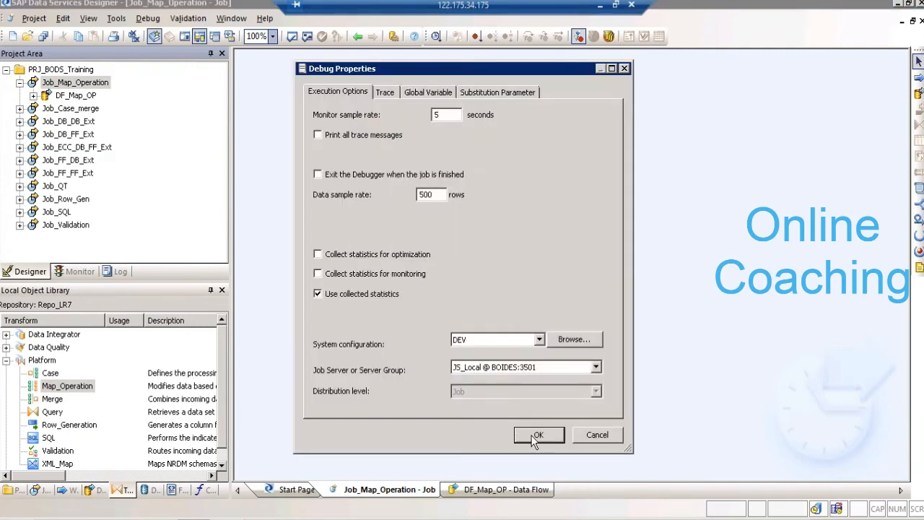
click(537, 436)
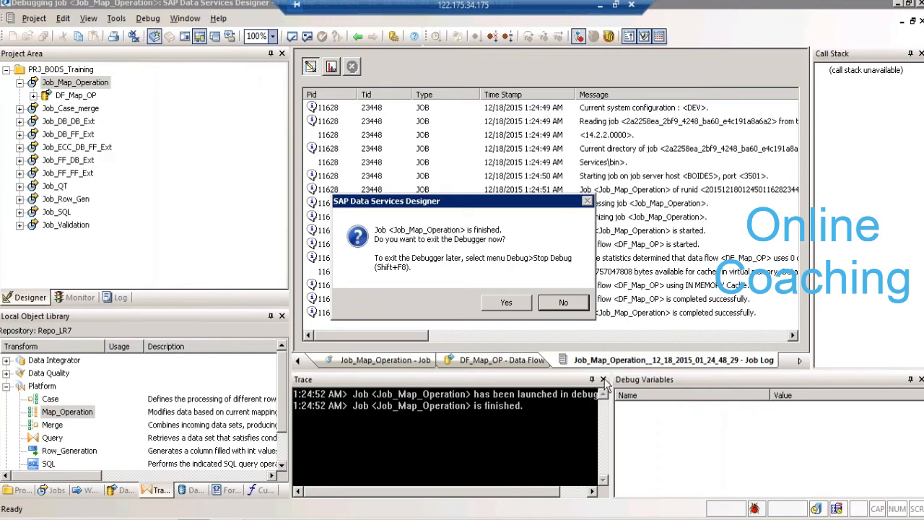
click(579, 303)
- Close the Trace, Debug Variables and Call Stack panes of the debugger
click(602, 379)
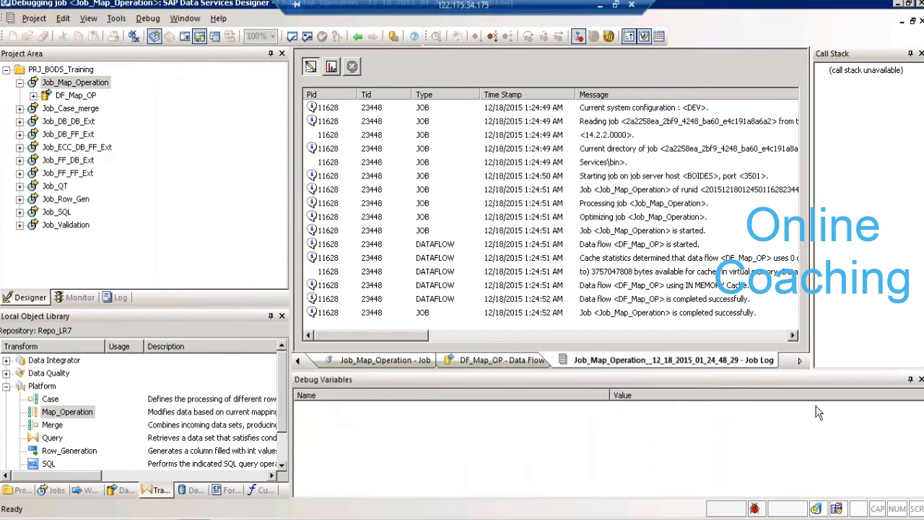
click(920, 380)
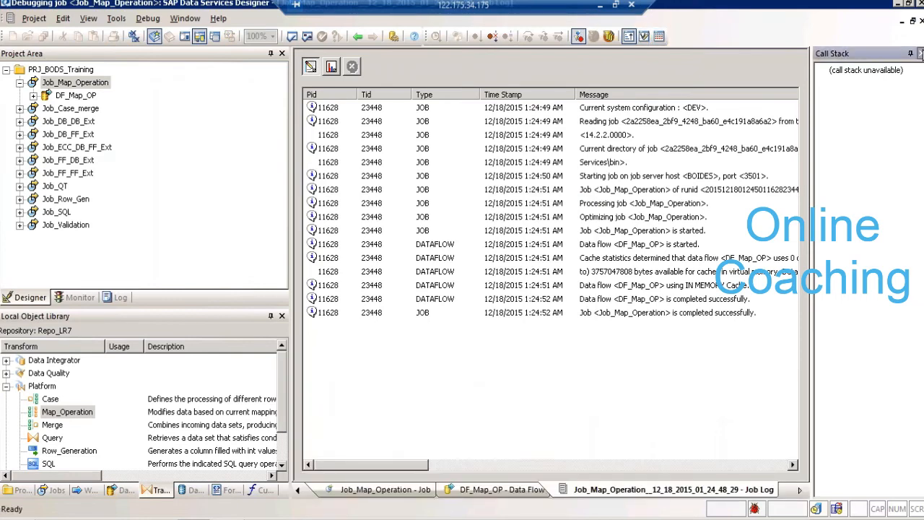
click(920, 53)
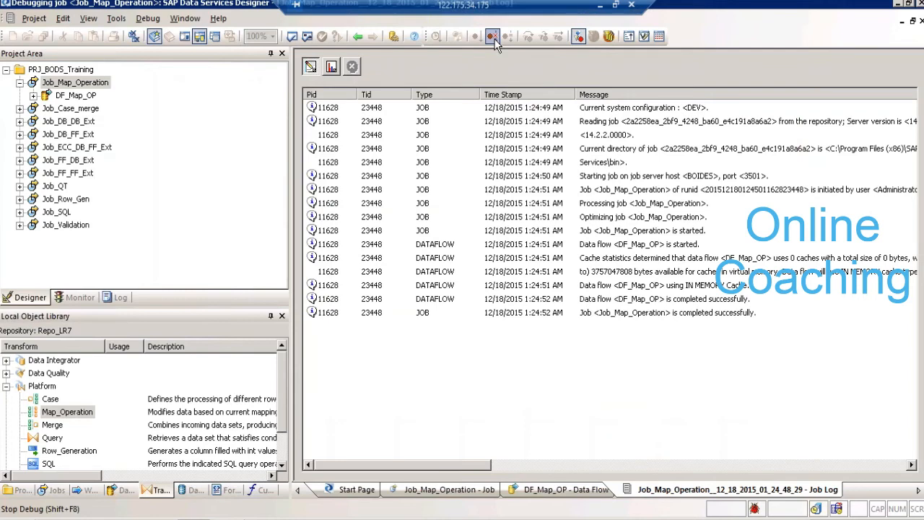
- In DF_Map_OP, view the debug rows passing from ORDERS to Map_Operation_N, and stop the debugger
double_click(87, 99)
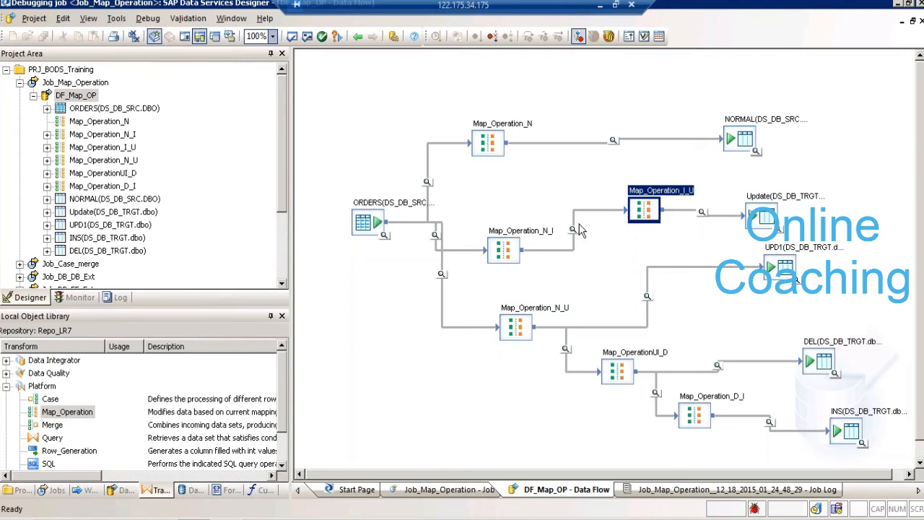
click(427, 183)
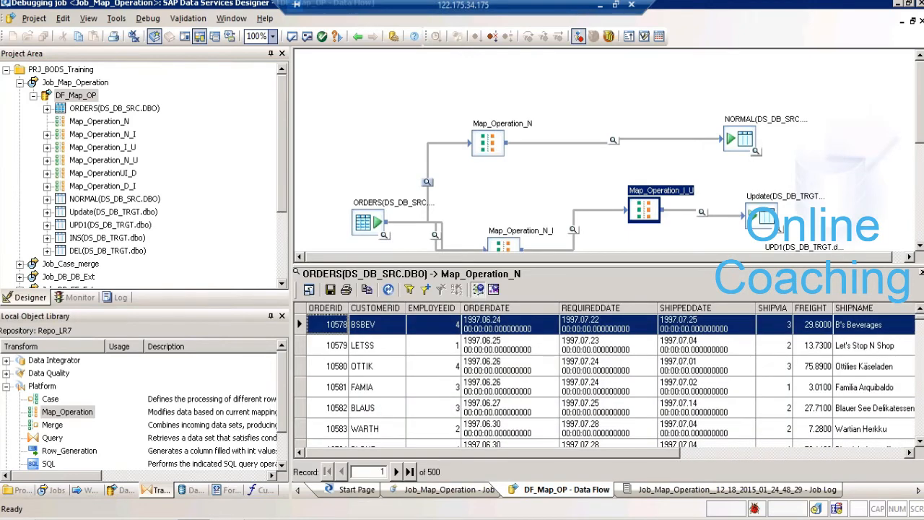
click(427, 182)
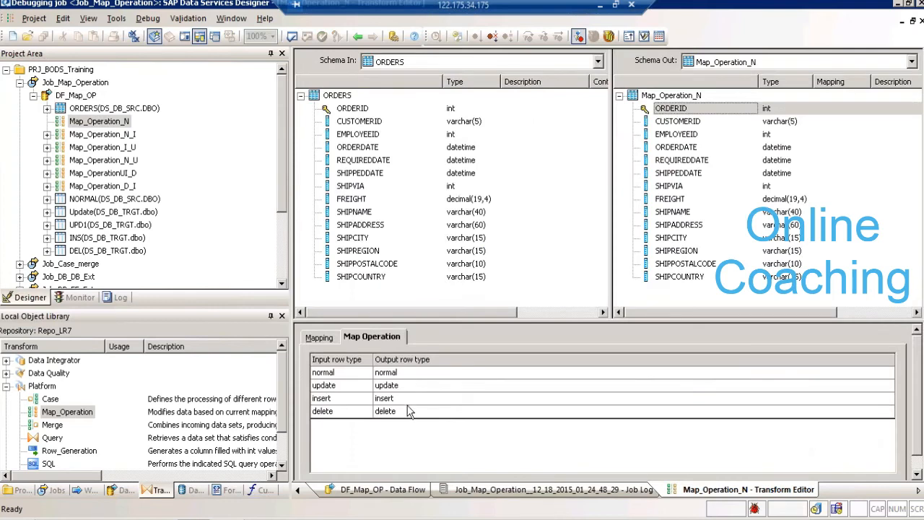
click(356, 38)
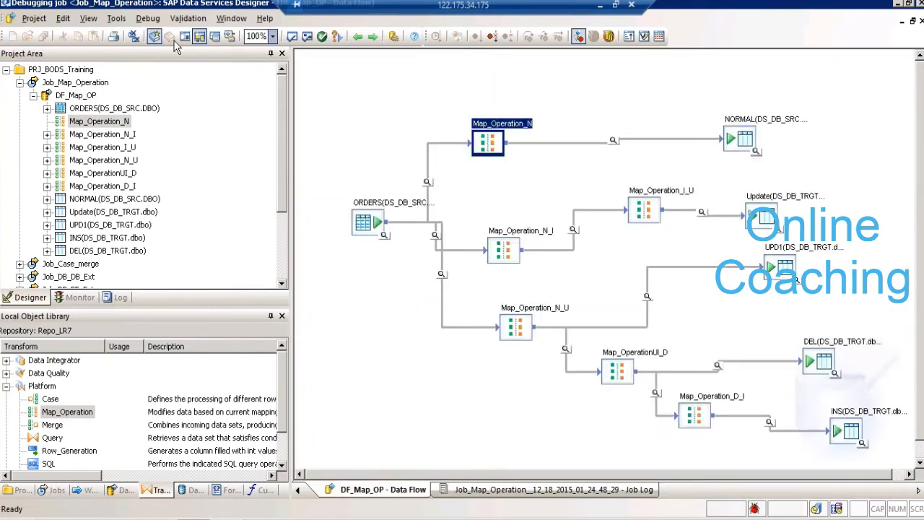
click(491, 38)
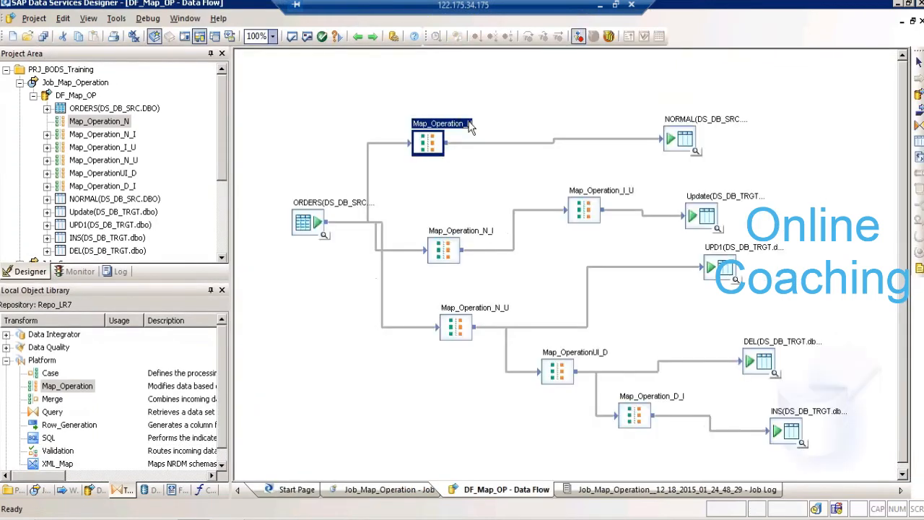
- In Map_Operation_N, set the output row type of update, insert and delete rows to discard, and return to the data flow
double_click(428, 143)
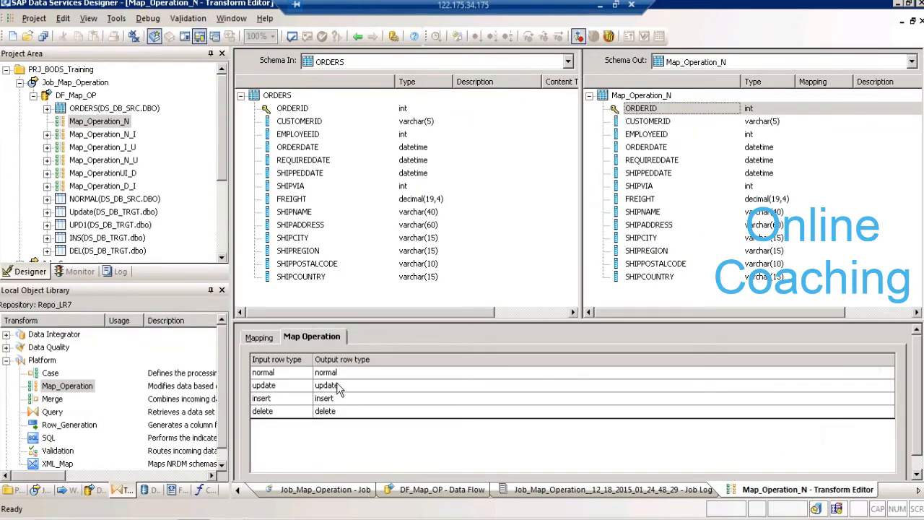
click(339, 387)
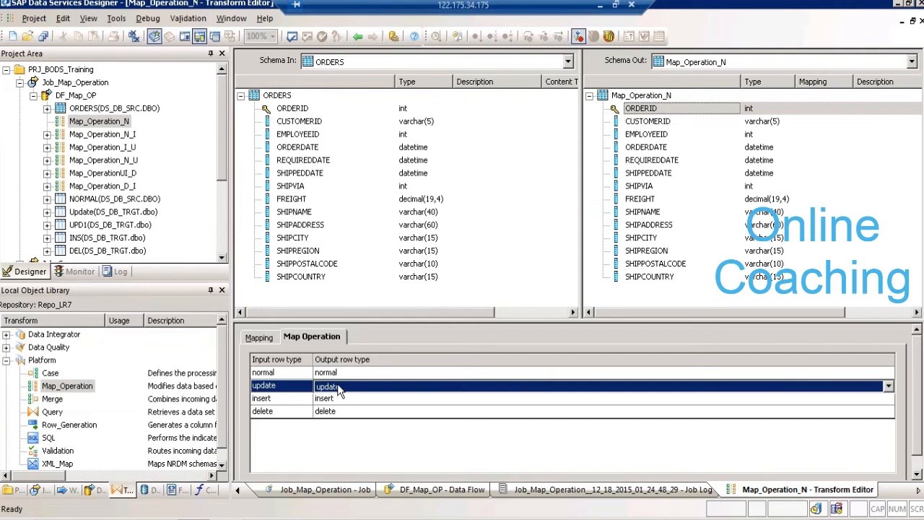
click(337, 386)
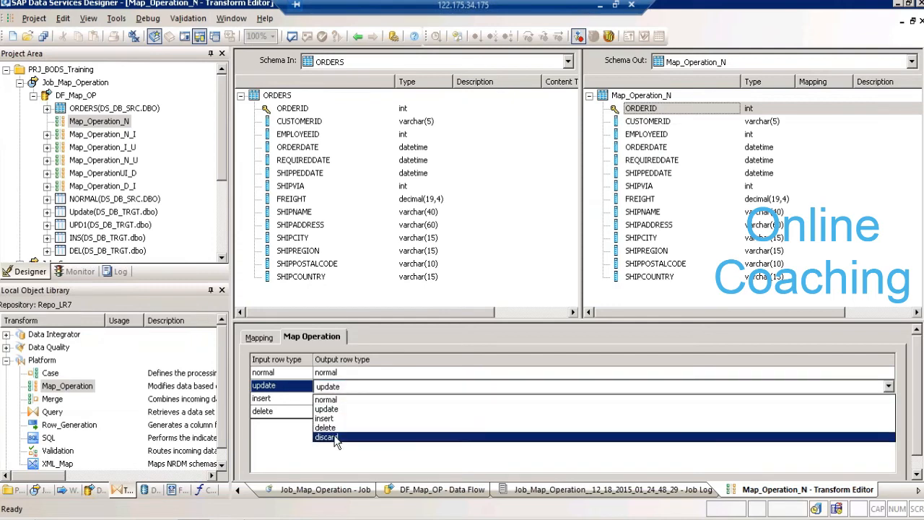
click(327, 438)
click(340, 398)
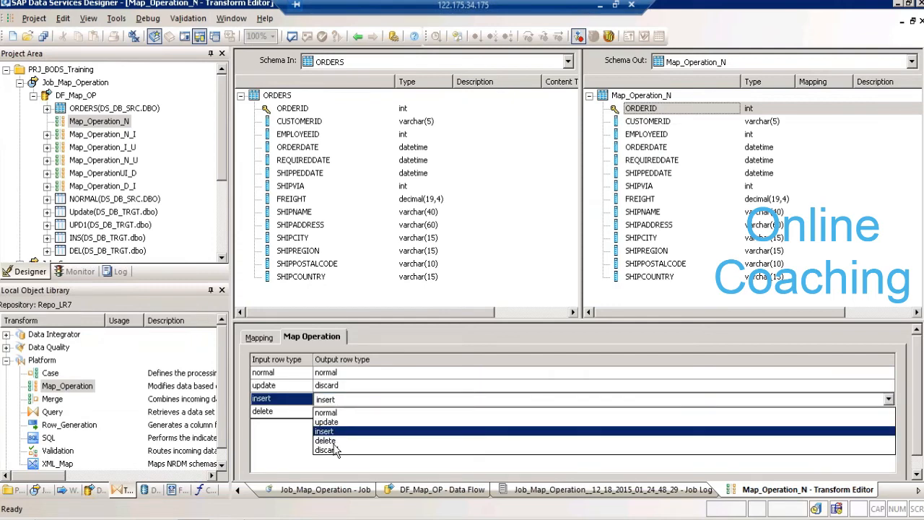
click(326, 450)
click(337, 411)
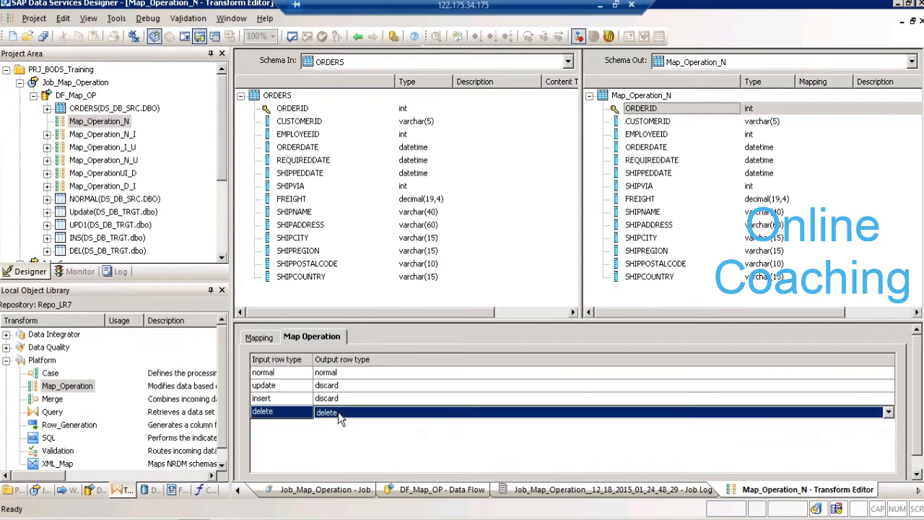
click(339, 411)
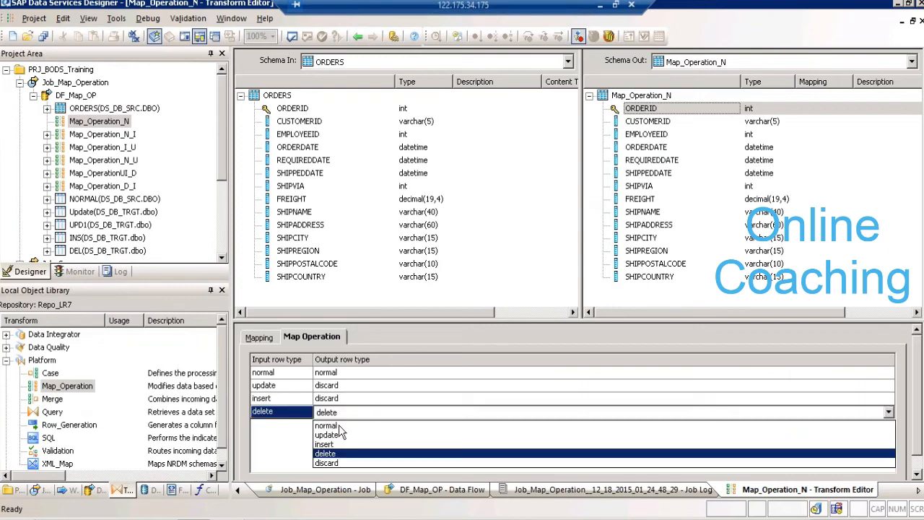
click(338, 461)
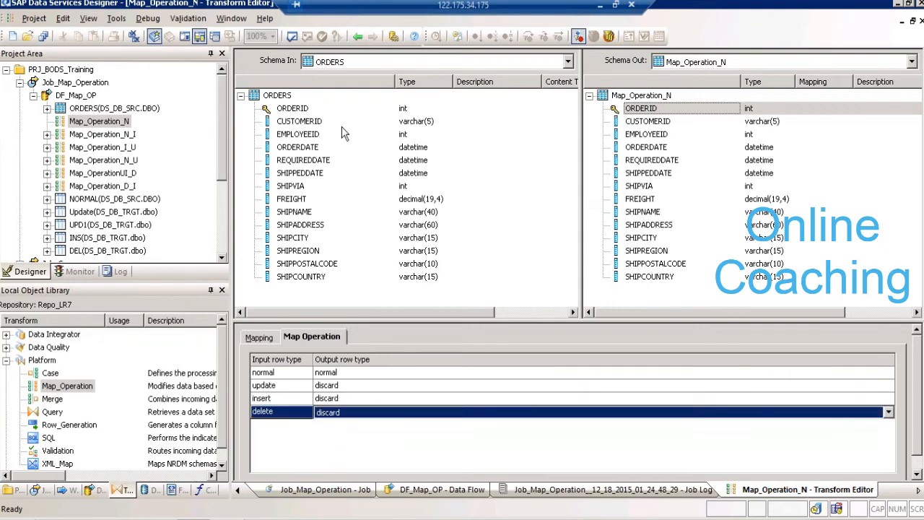
click(351, 36)
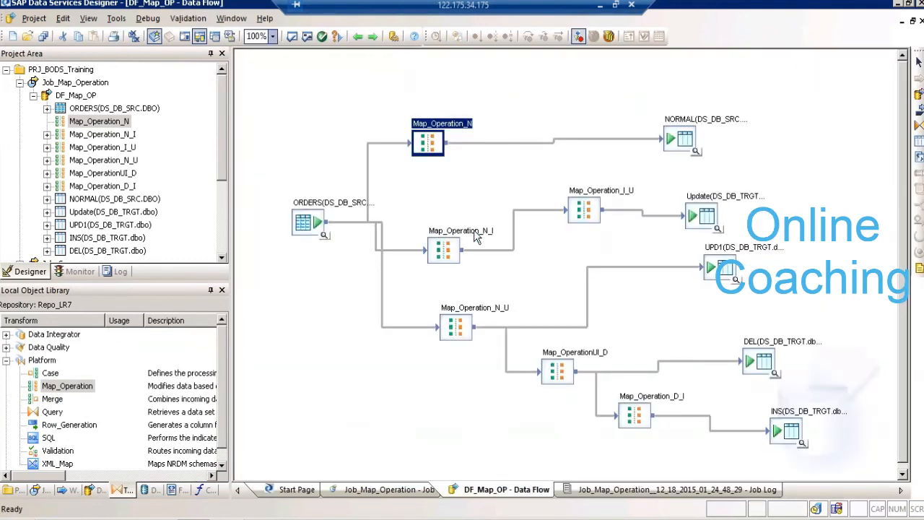
- In Map_Operation_N_I, map normal rows to insert and update, insert and delete rows to discard, and return to the data flow
double_click(443, 249)
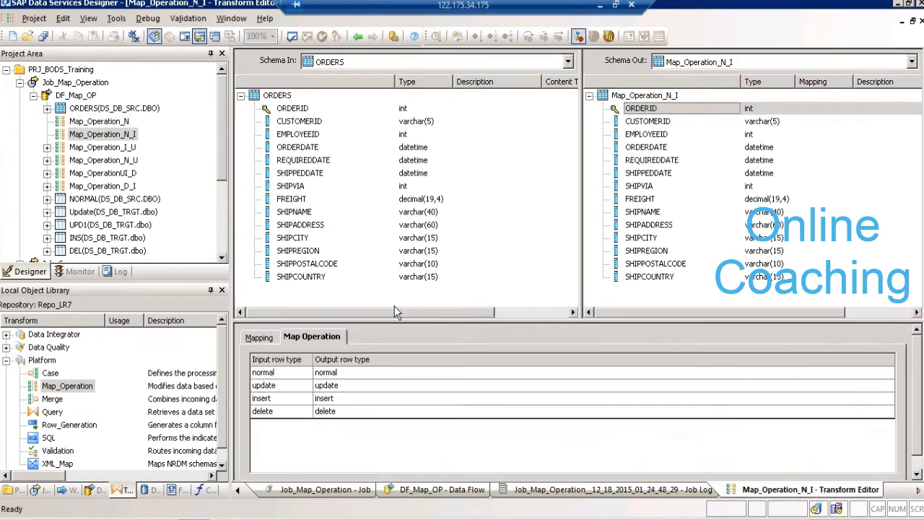
click(348, 373)
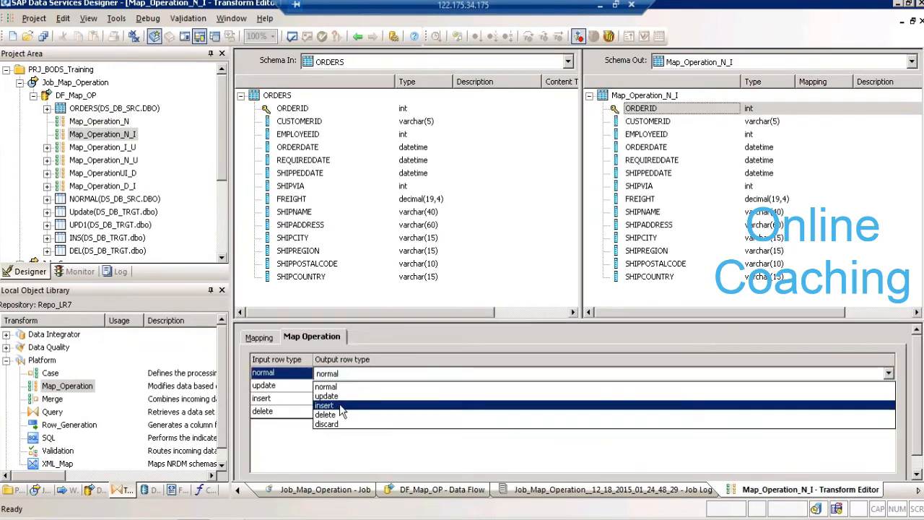
click(343, 407)
click(343, 386)
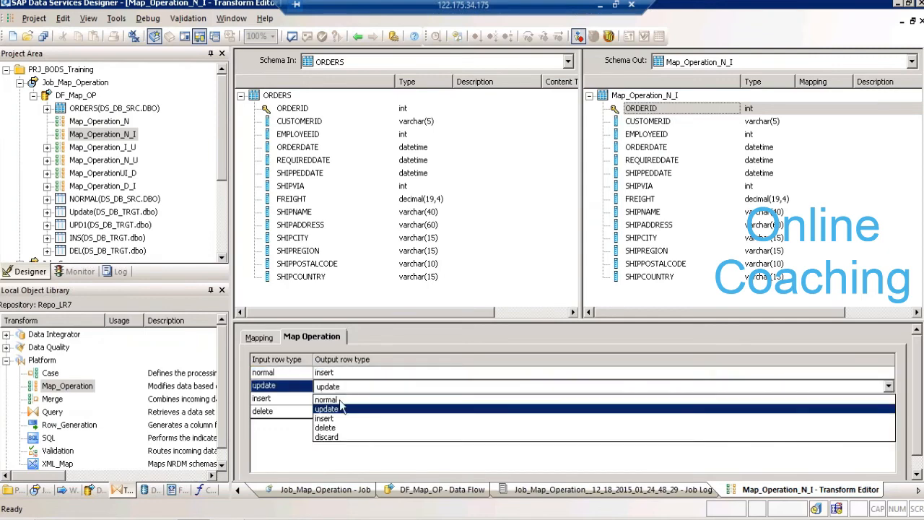
click(334, 438)
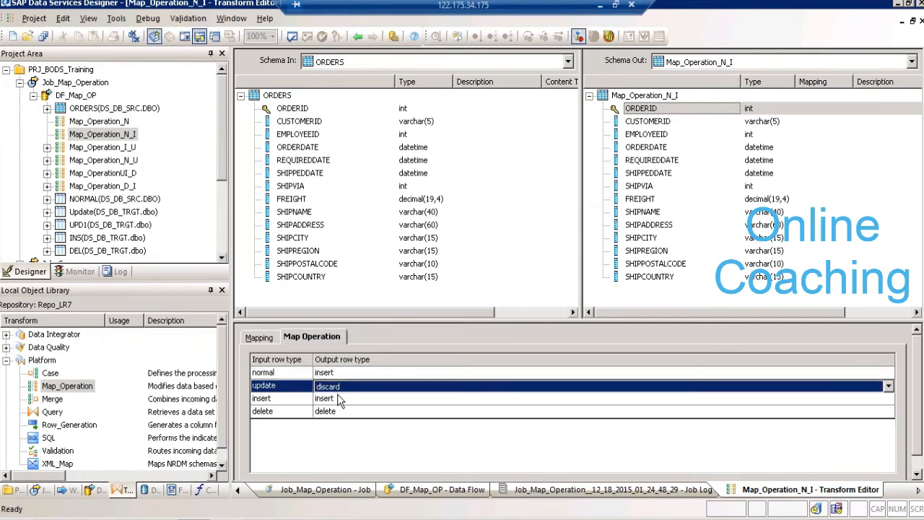
click(339, 402)
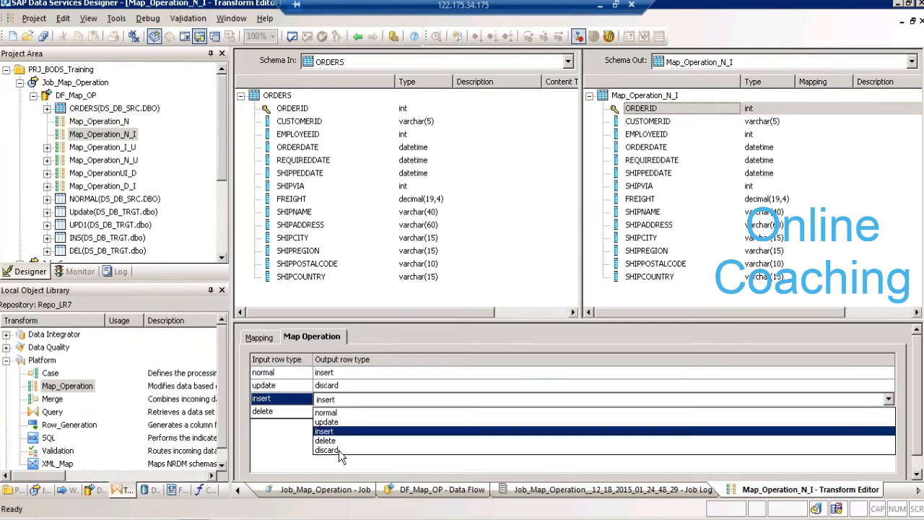
click(338, 450)
click(338, 410)
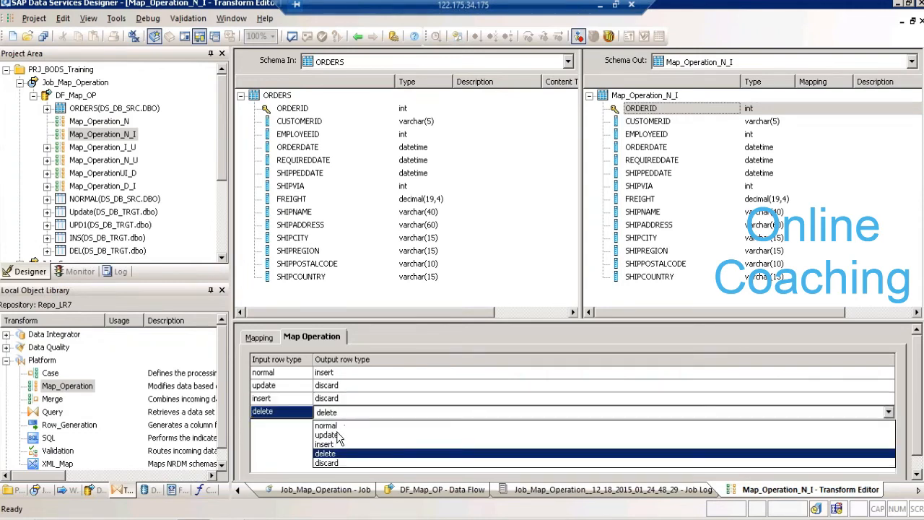
click(336, 464)
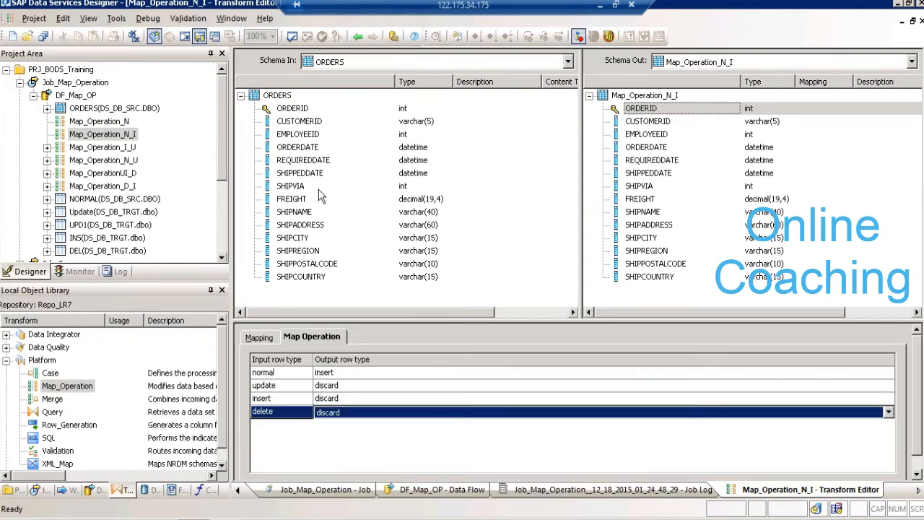
click(357, 36)
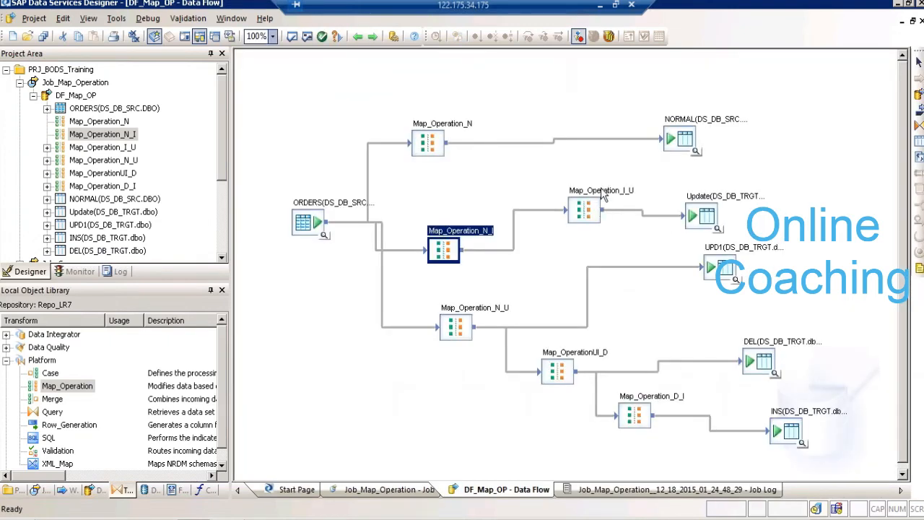
double_click(584, 209)
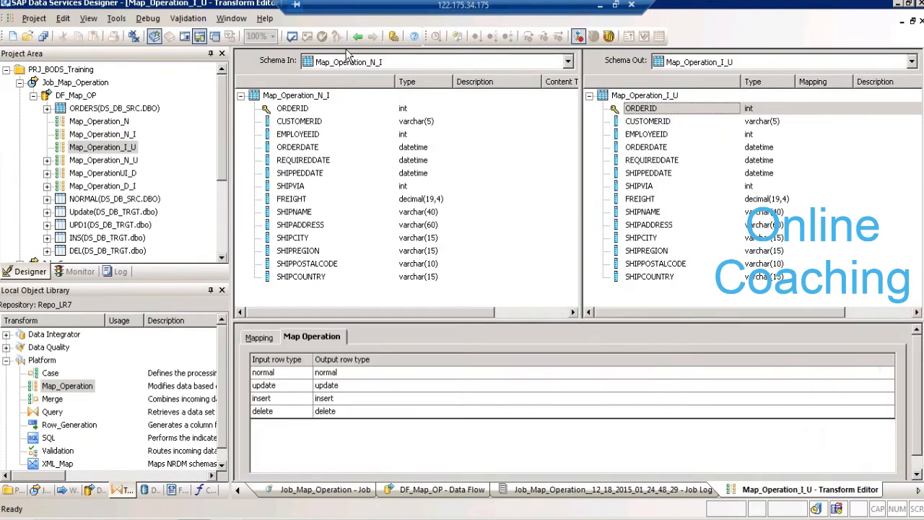
click(357, 36)
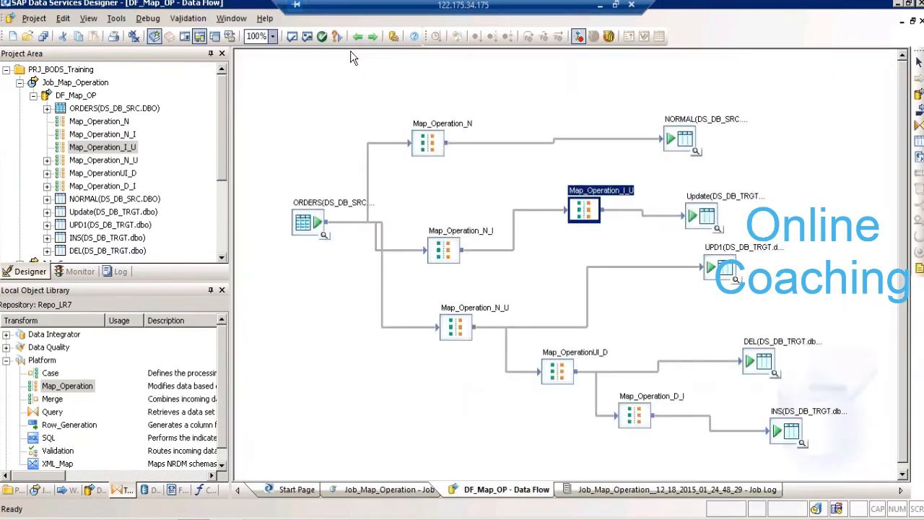
click(410, 260)
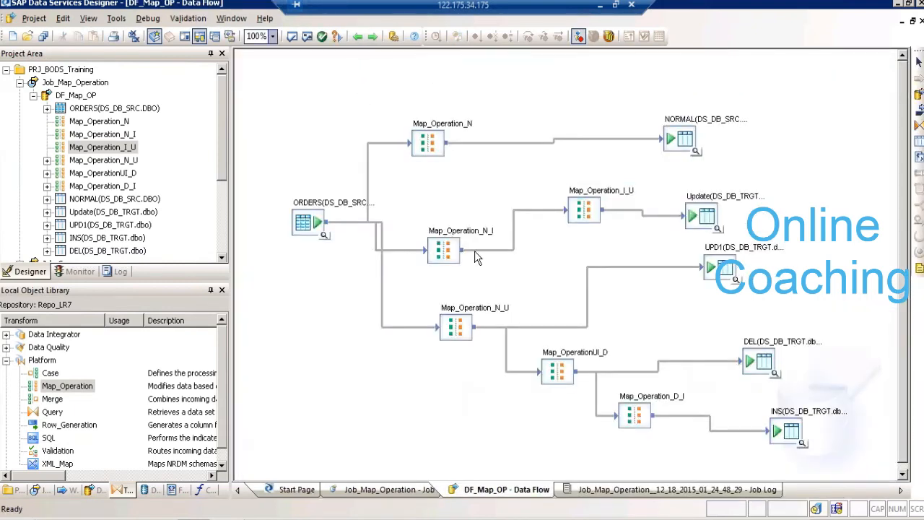
click(456, 252)
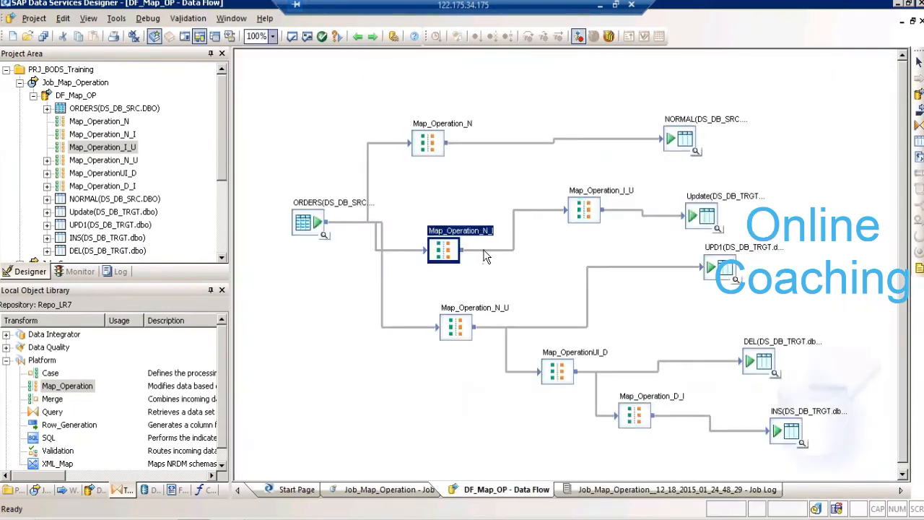
click(484, 250)
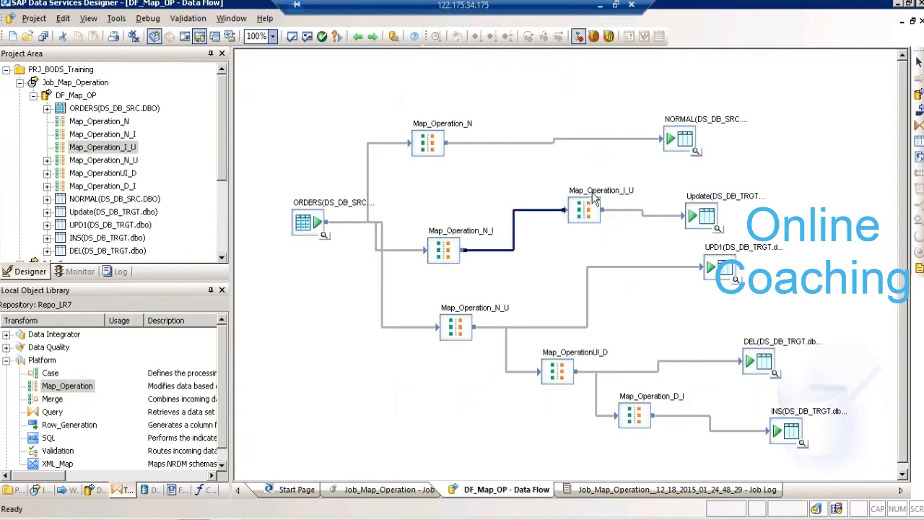
- In Map_Operation_I_U, map insert rows to update and normal, update and delete rows to discard, and return to the data flow
double_click(588, 206)
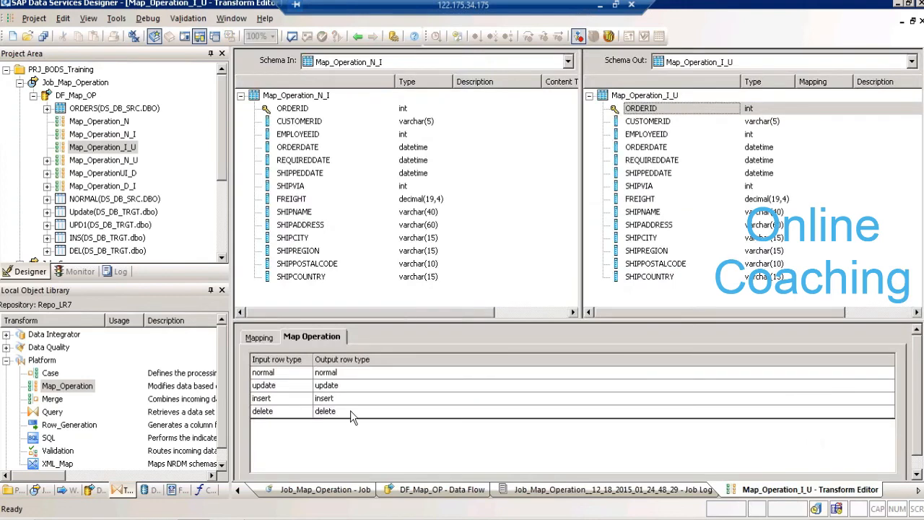
click(349, 404)
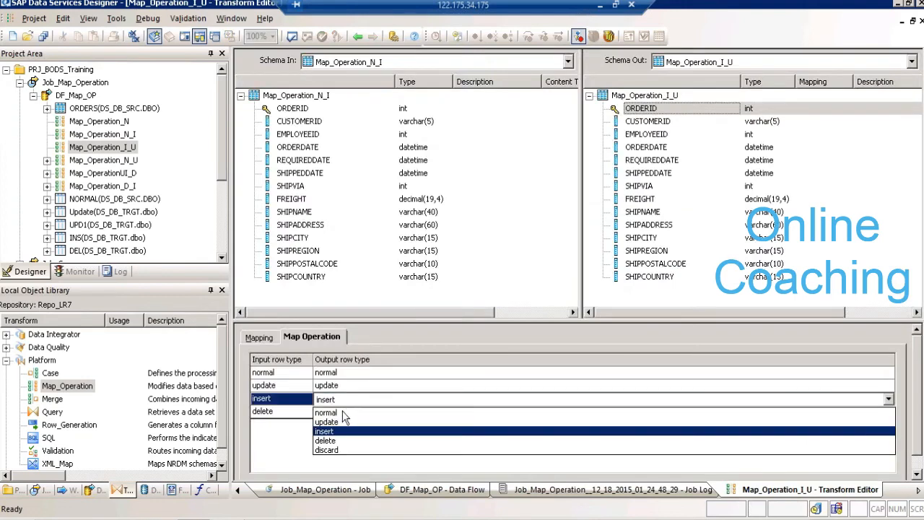
click(341, 421)
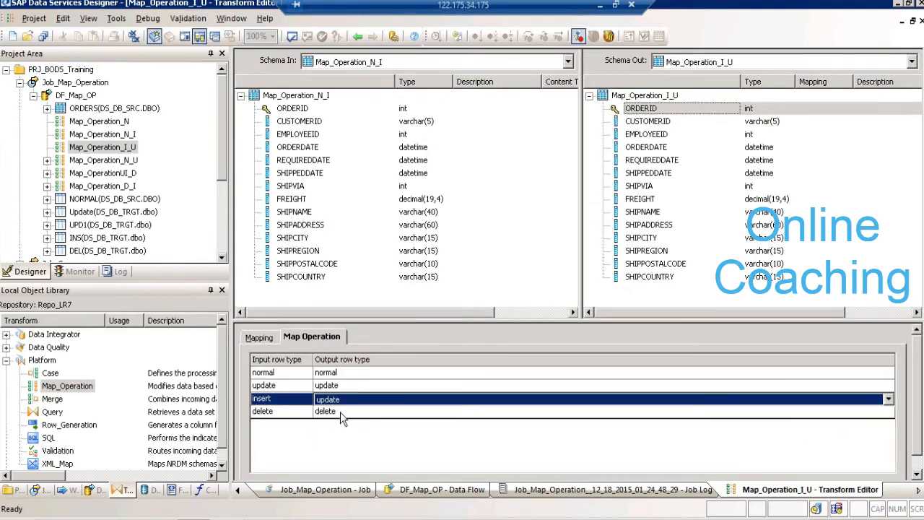
click(342, 375)
click(343, 381)
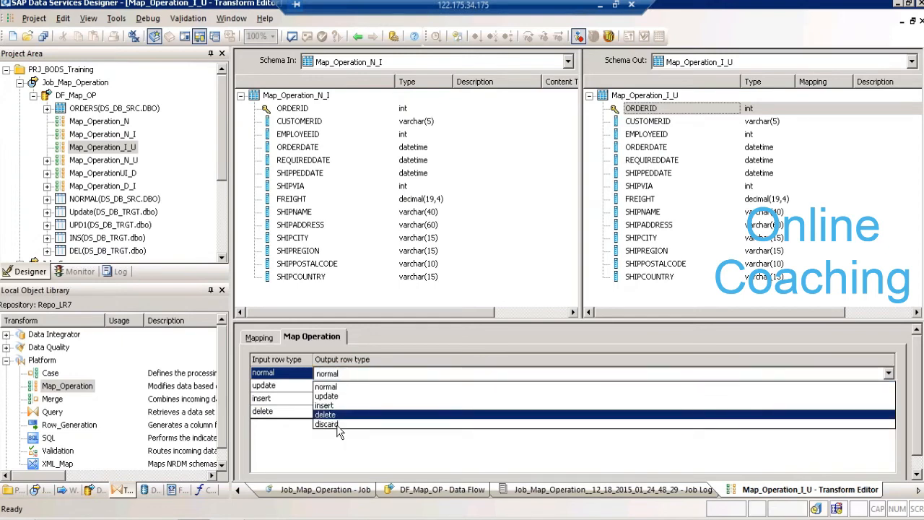
click(336, 425)
click(336, 385)
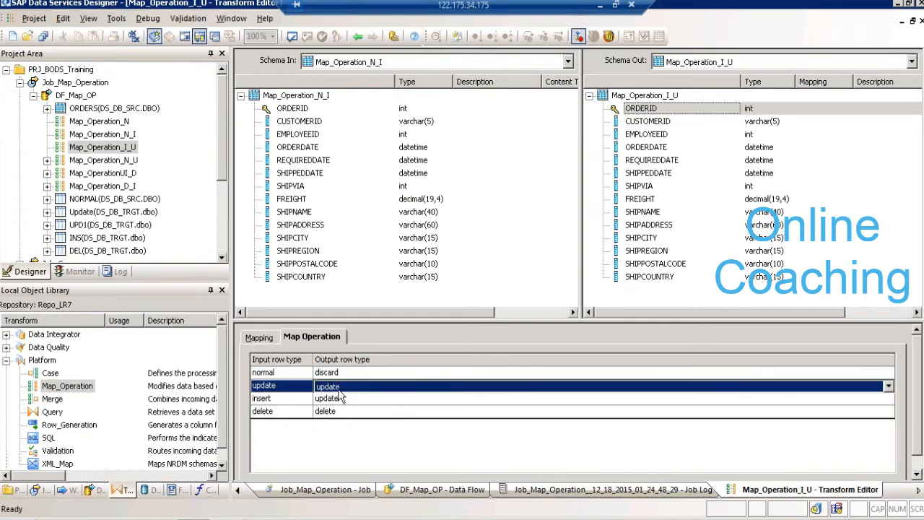
click(337, 387)
click(336, 439)
click(336, 411)
click(337, 413)
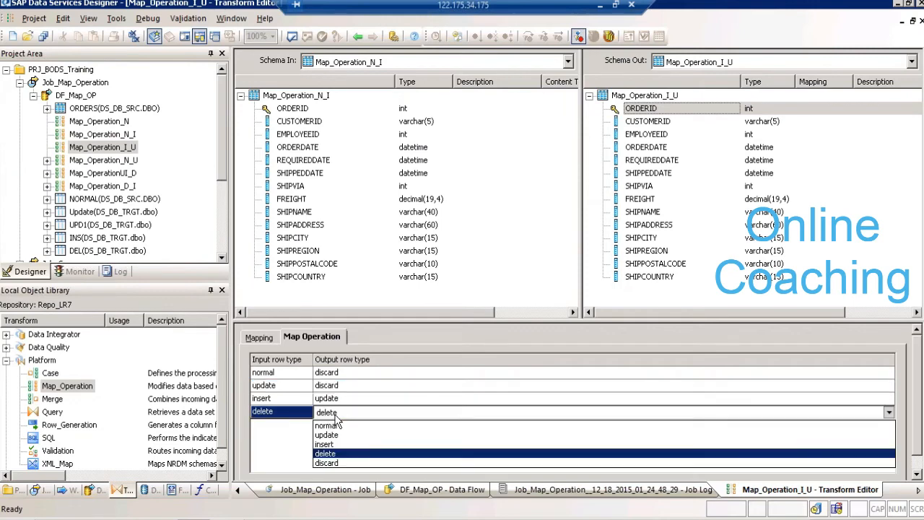
click(326, 462)
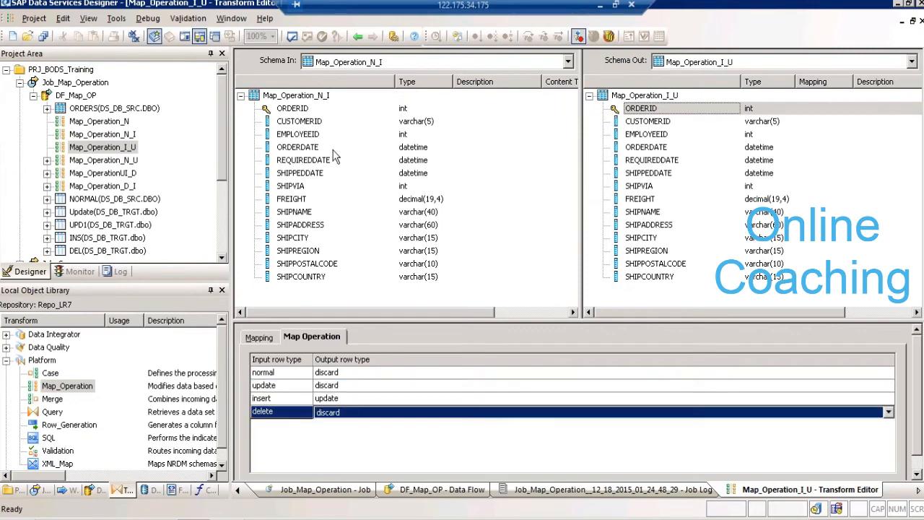
click(357, 37)
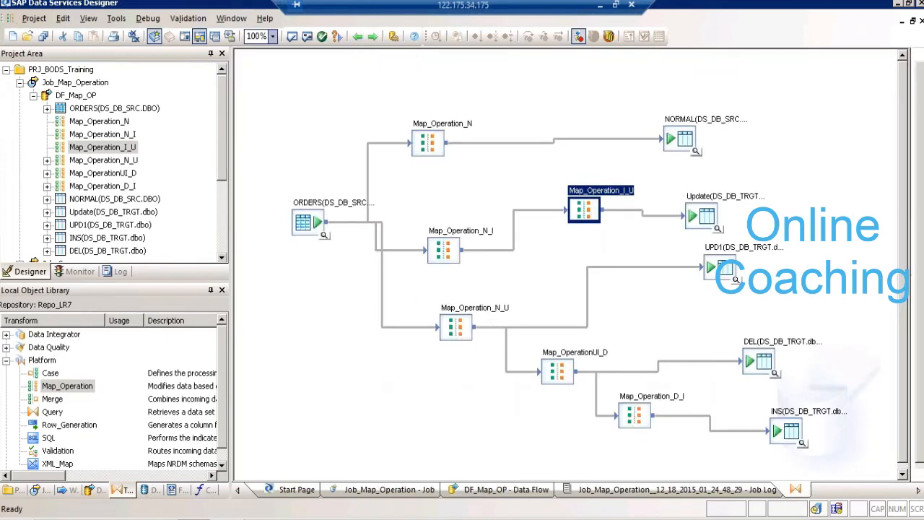
- In Map_Operation_N_U, map normal rows to update and update, insert and delete rows to discard, and return to the data flow
double_click(488, 318)
click(340, 372)
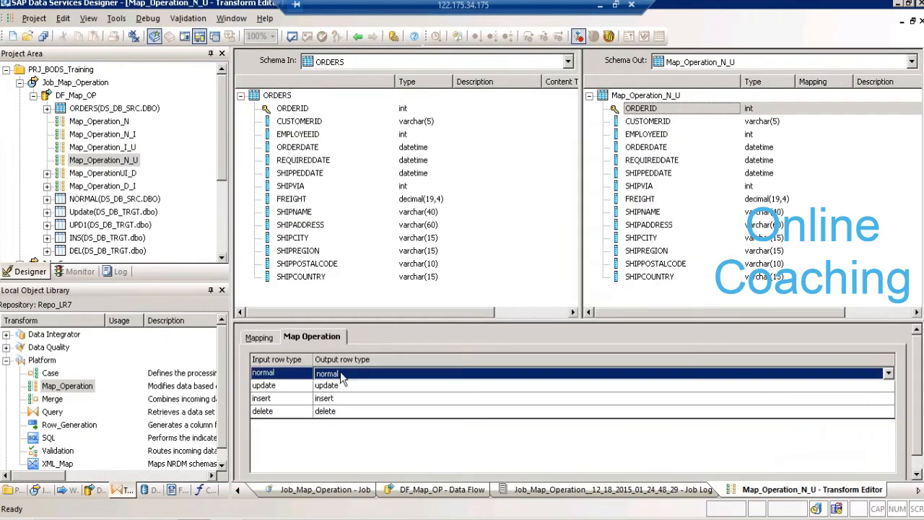
click(336, 397)
click(338, 386)
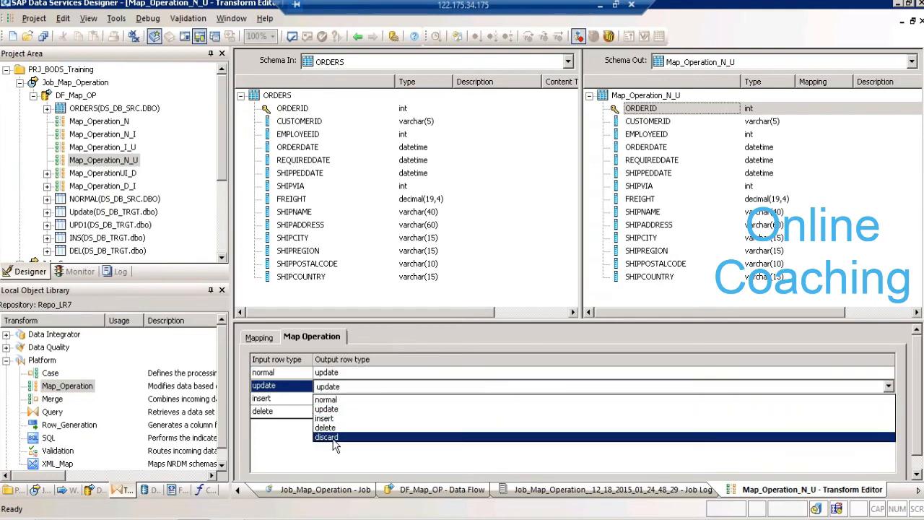
click(334, 438)
click(333, 400)
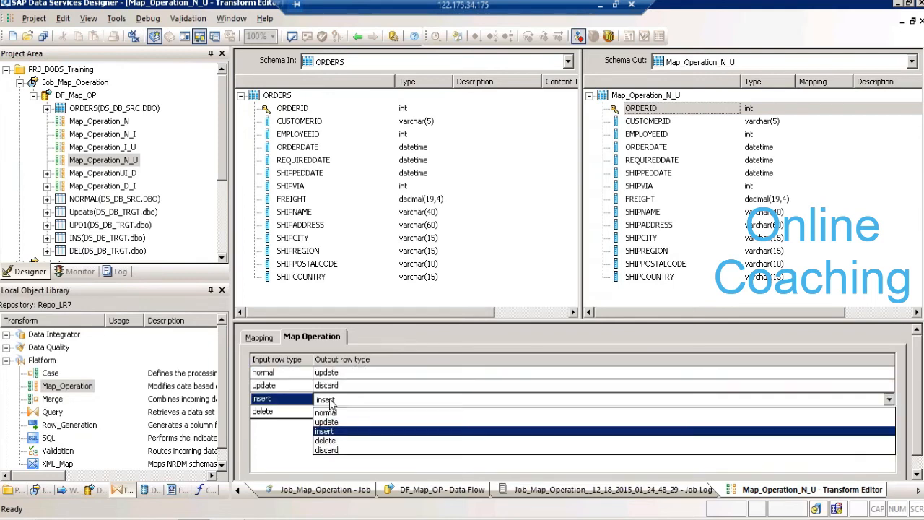
click(330, 449)
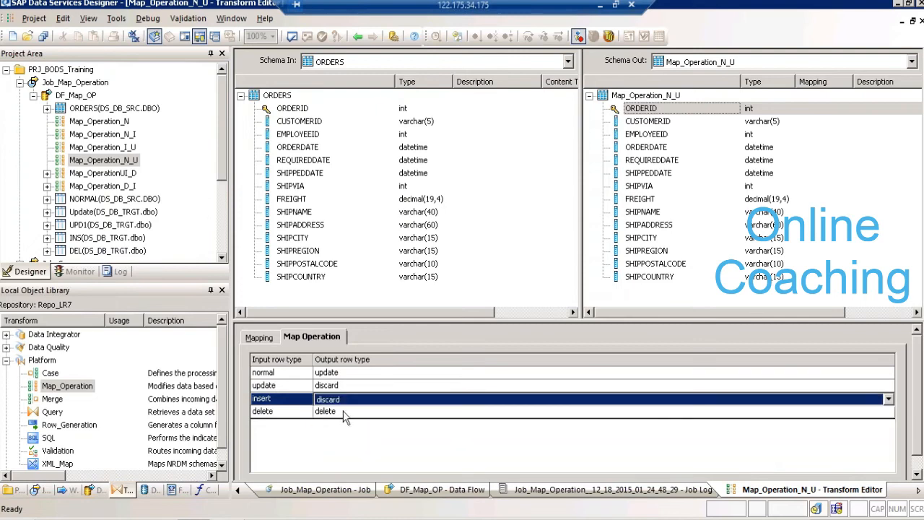
click(345, 411)
click(334, 462)
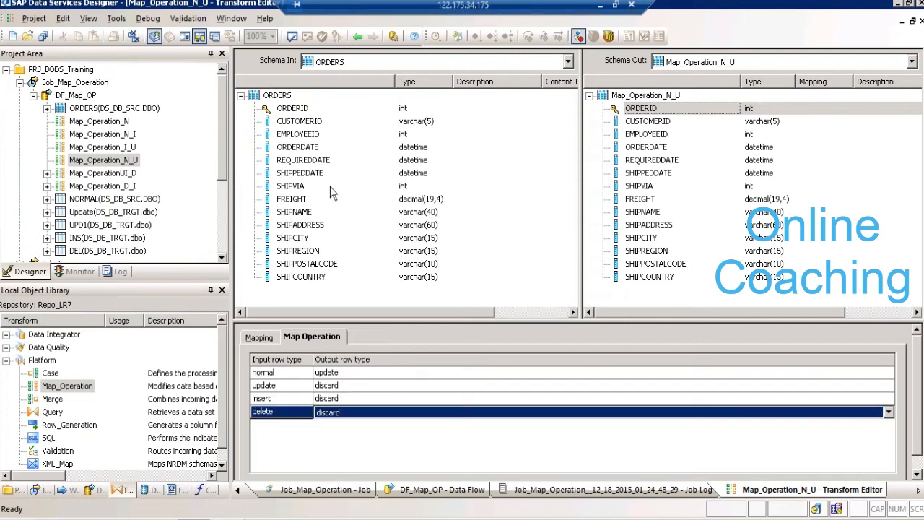
click(358, 37)
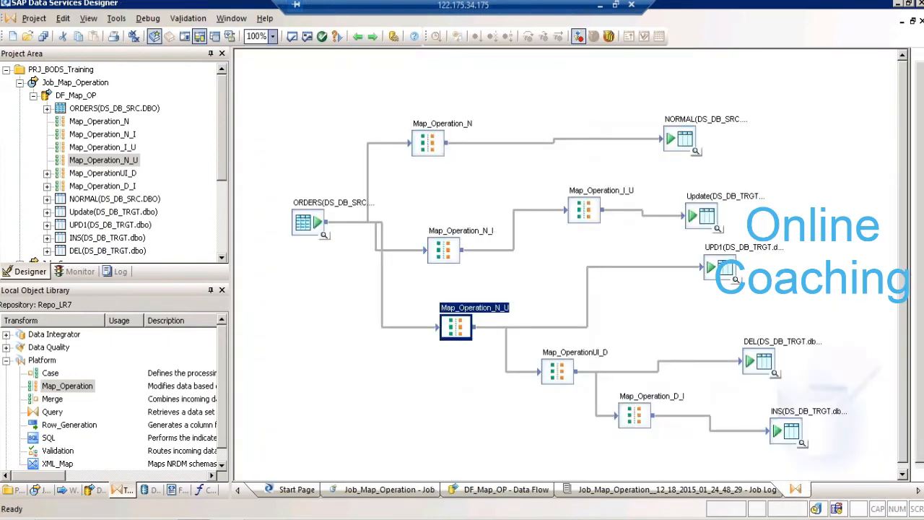
double_click(590, 357)
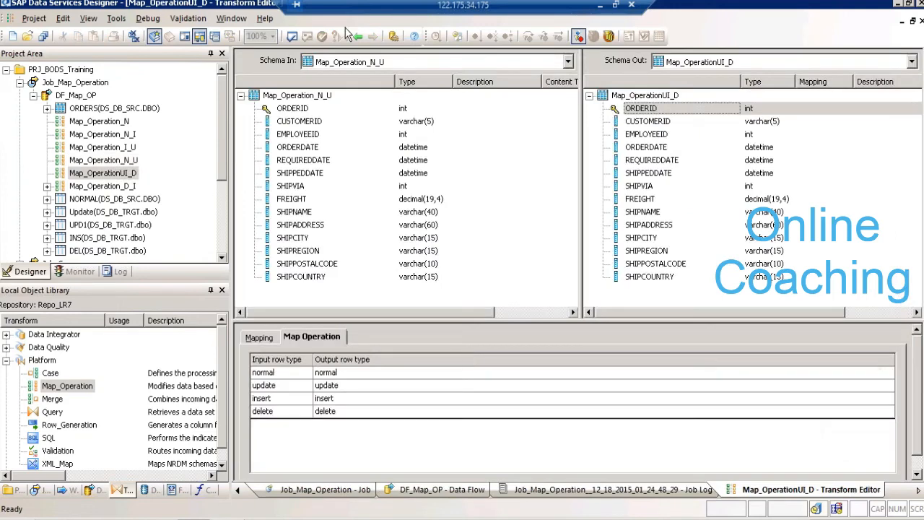
click(358, 39)
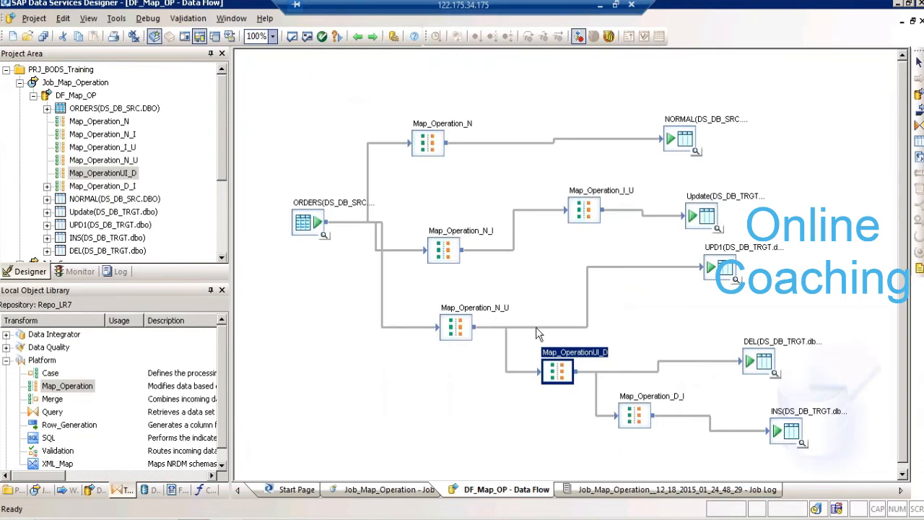
click(567, 360)
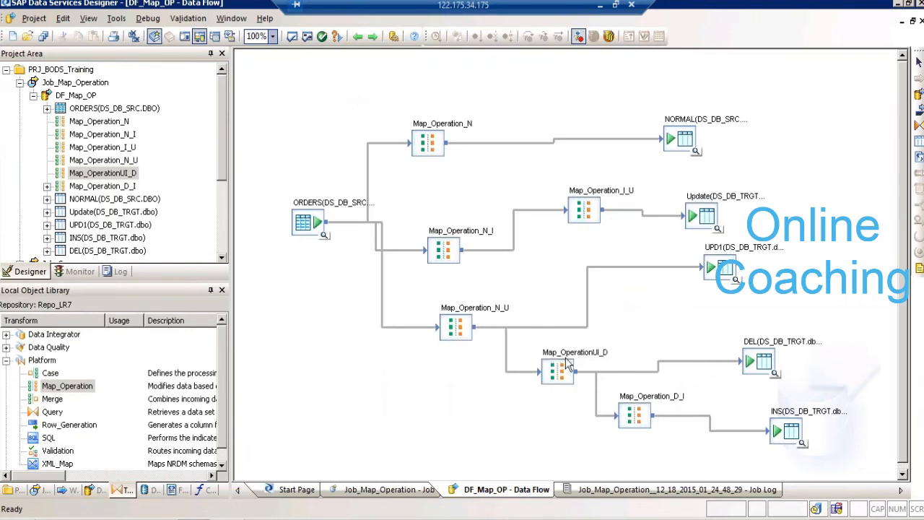
- In Map_OperationUI_D, map update rows to delete and normal, insert and delete rows to discard, and return to the data flow
double_click(567, 361)
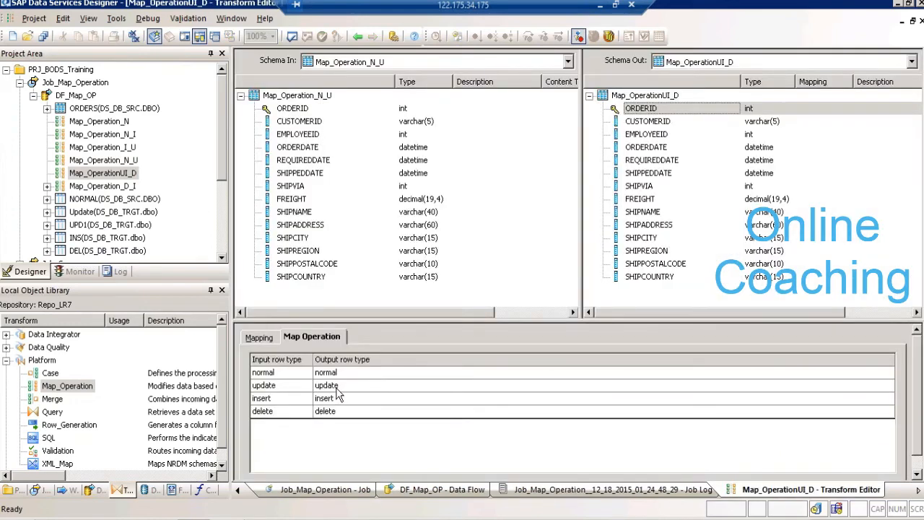
click(337, 389)
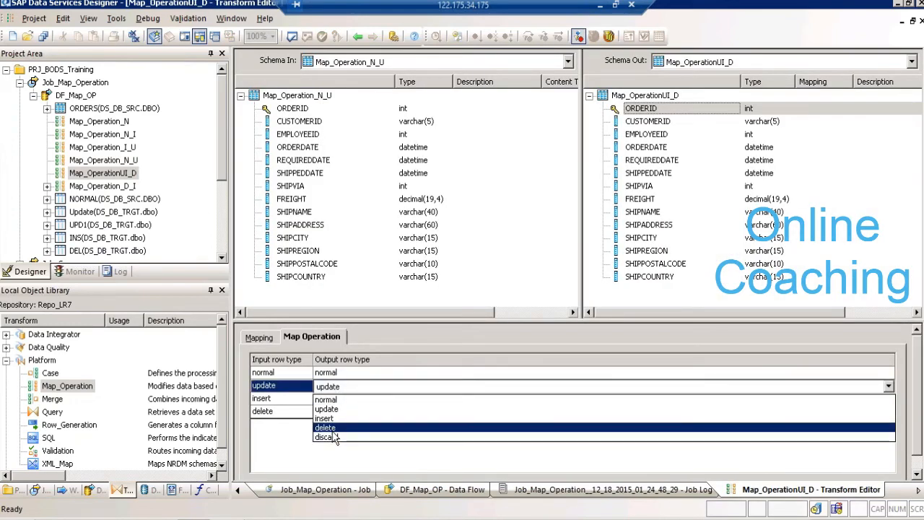
click(331, 427)
click(344, 374)
click(343, 375)
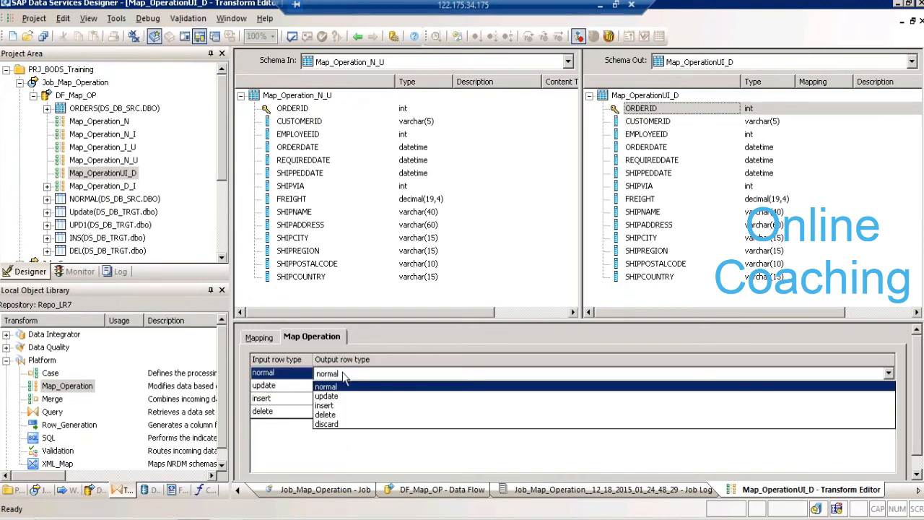
click(338, 426)
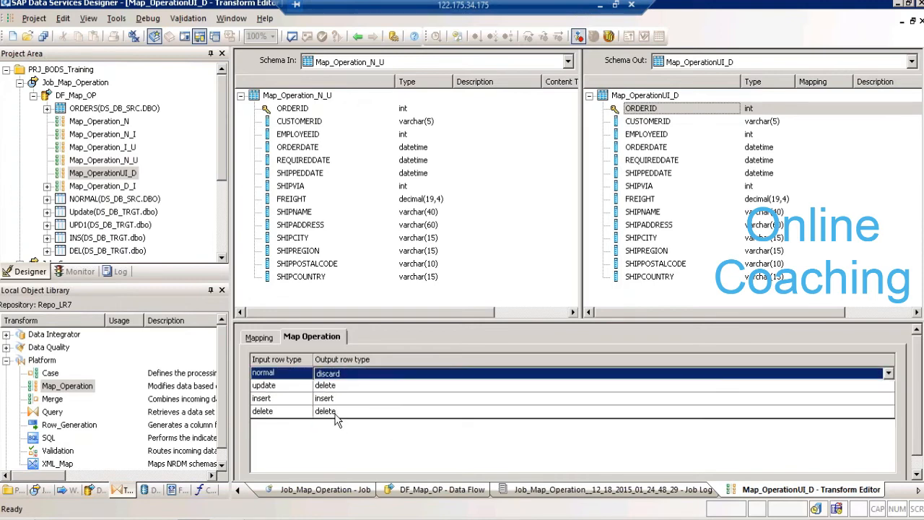
click(338, 399)
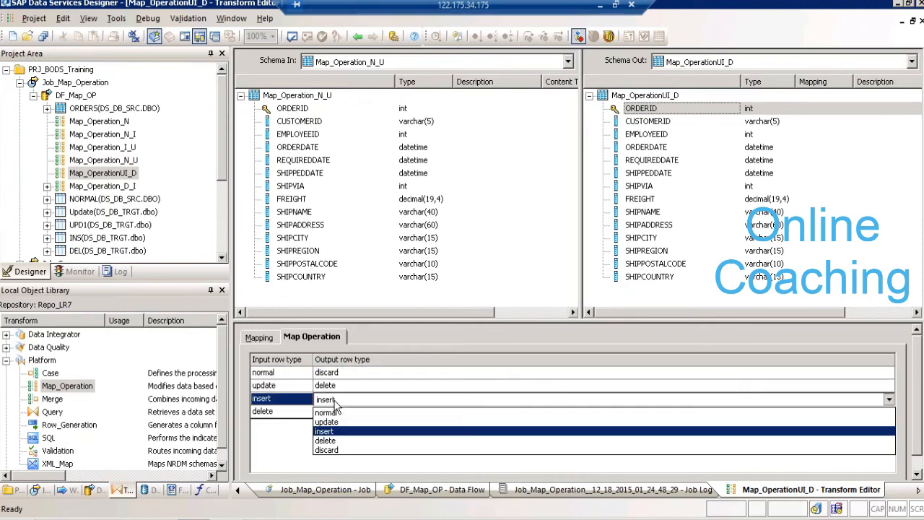
click(332, 450)
click(337, 412)
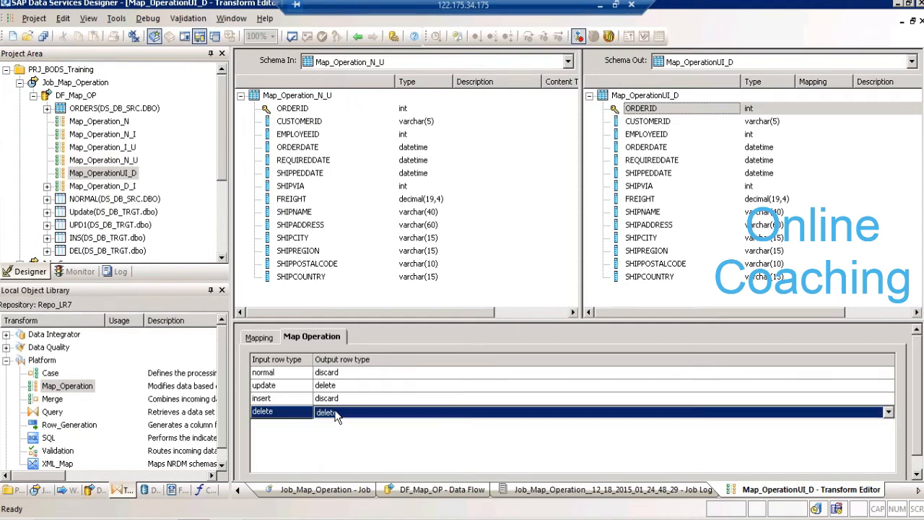
click(338, 463)
click(357, 36)
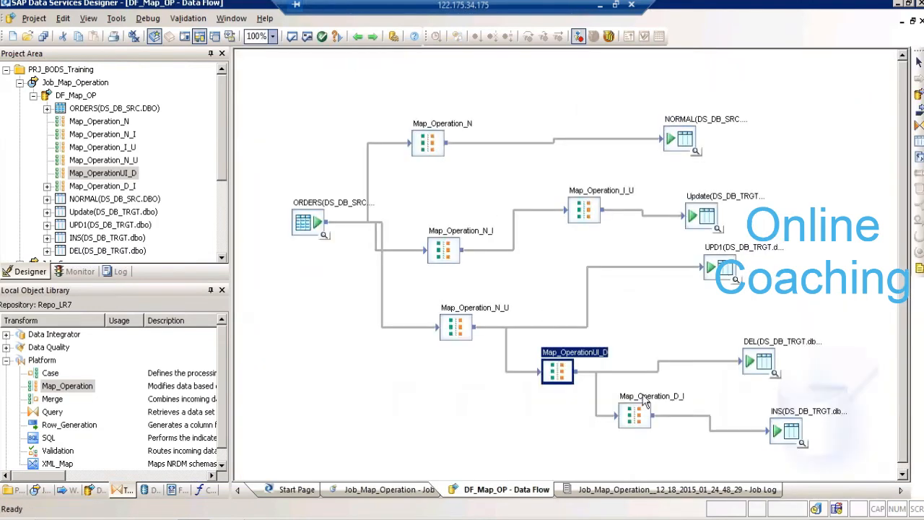
- In Map_Operation_D_I, map delete rows to insert and set the output row type of normal, update and insert rows to discard
click(651, 397)
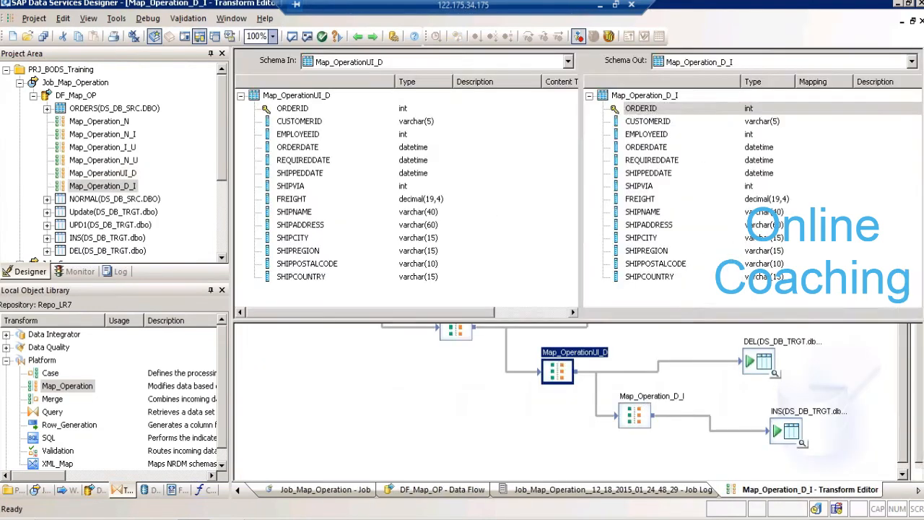
click(365, 376)
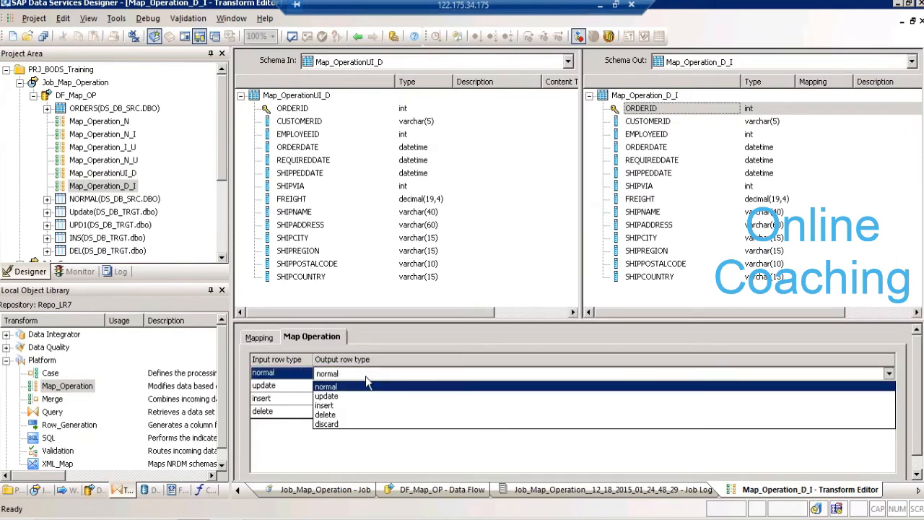
click(351, 415)
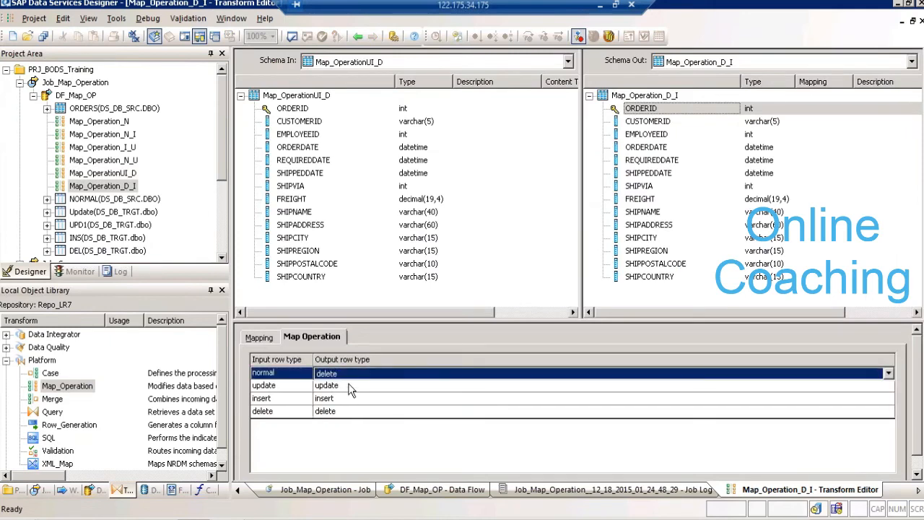
click(349, 390)
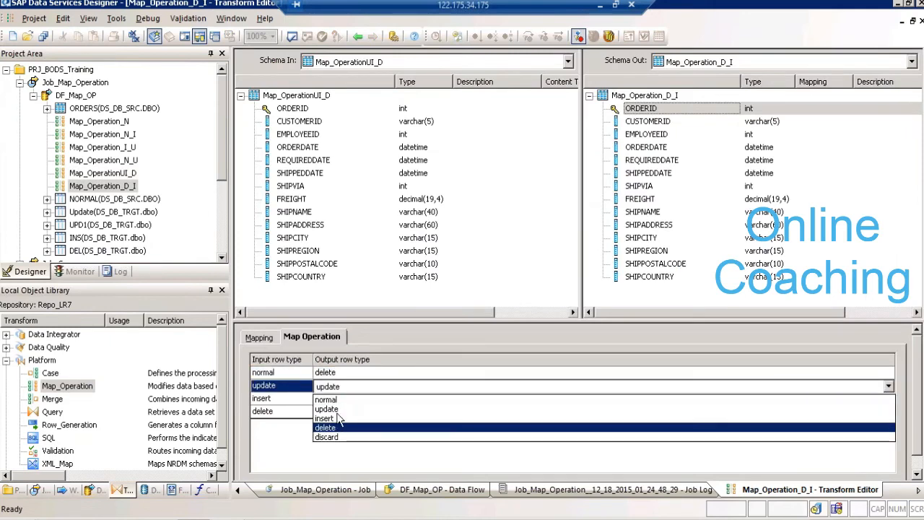
click(340, 427)
click(340, 400)
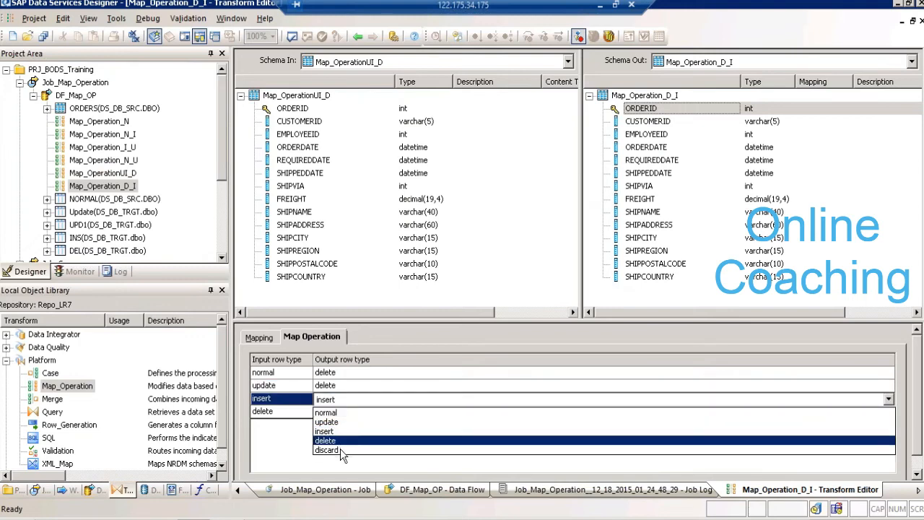
click(340, 448)
click(337, 374)
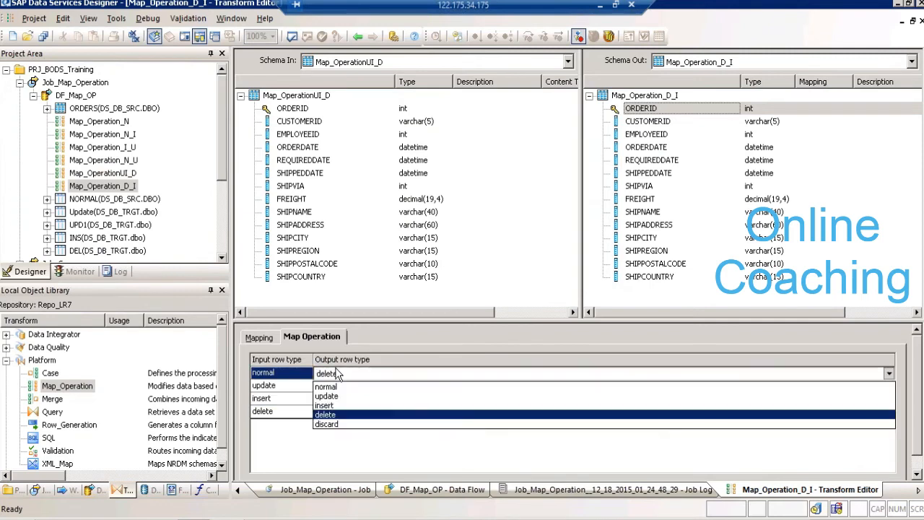
click(336, 424)
click(334, 390)
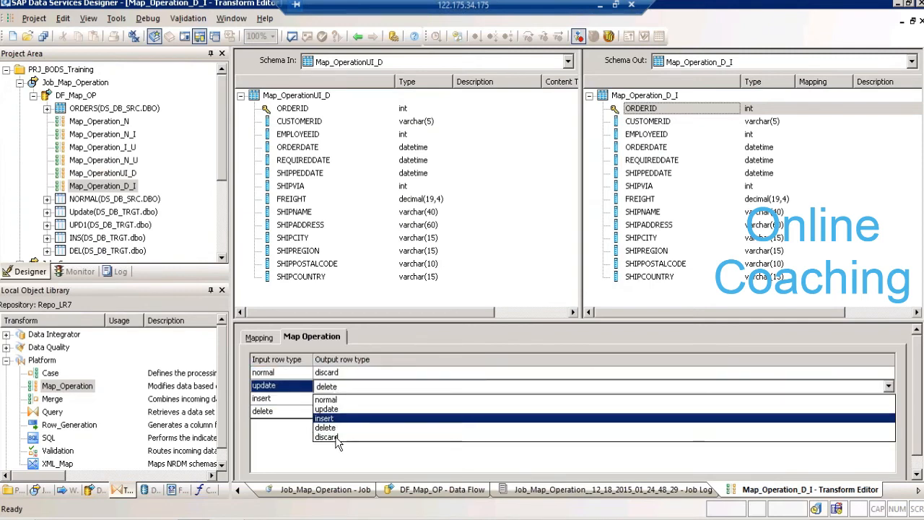
click(338, 432)
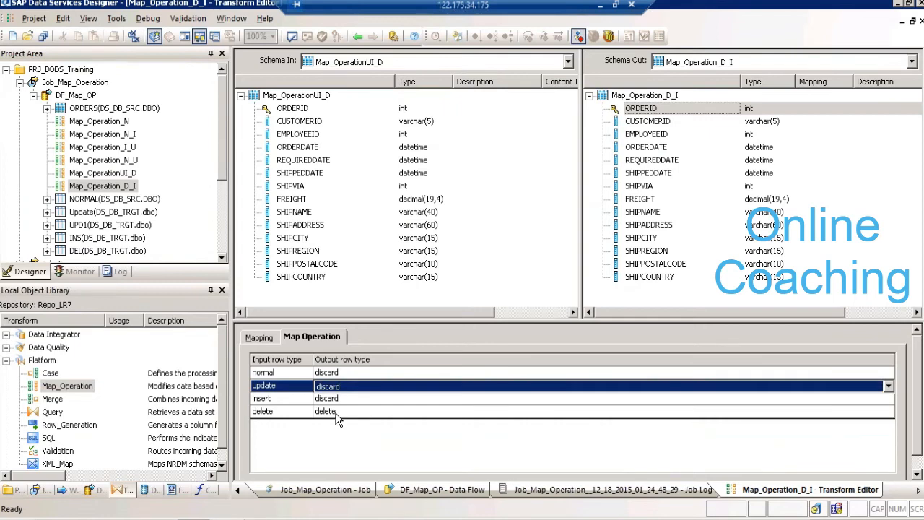
click(336, 412)
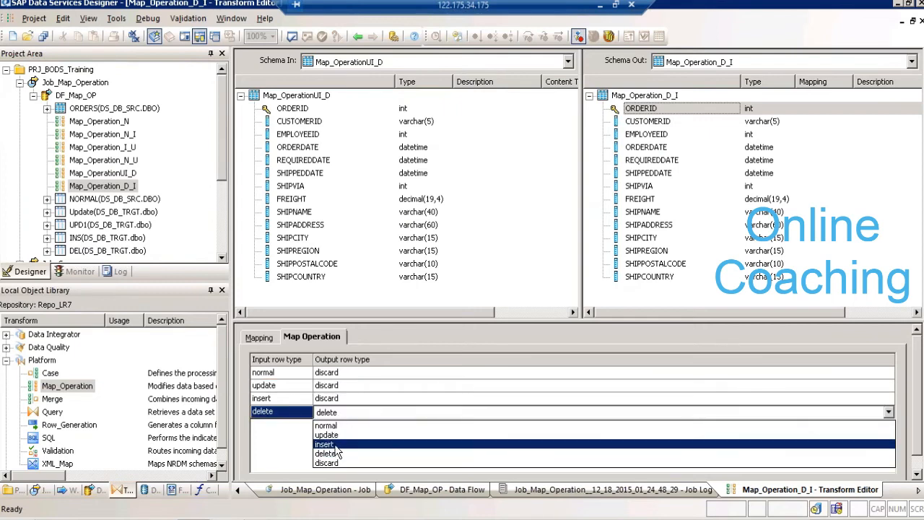
click(337, 444)
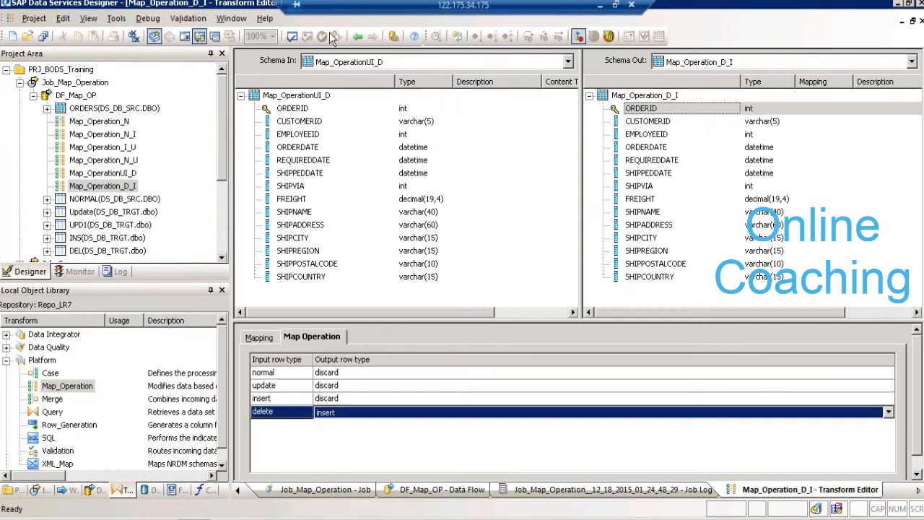
- Return to the DF_Map_OP data flow, validate all of its objects and dismiss the validation output
click(356, 38)
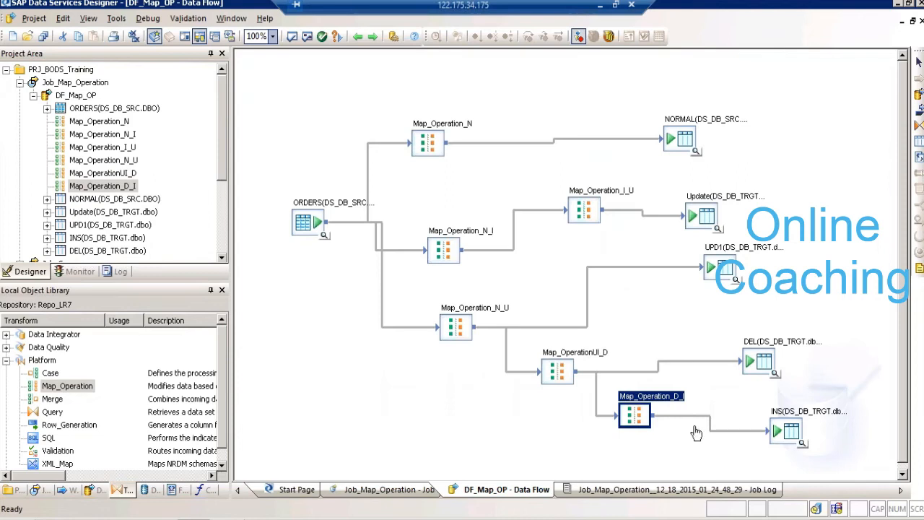
click(307, 37)
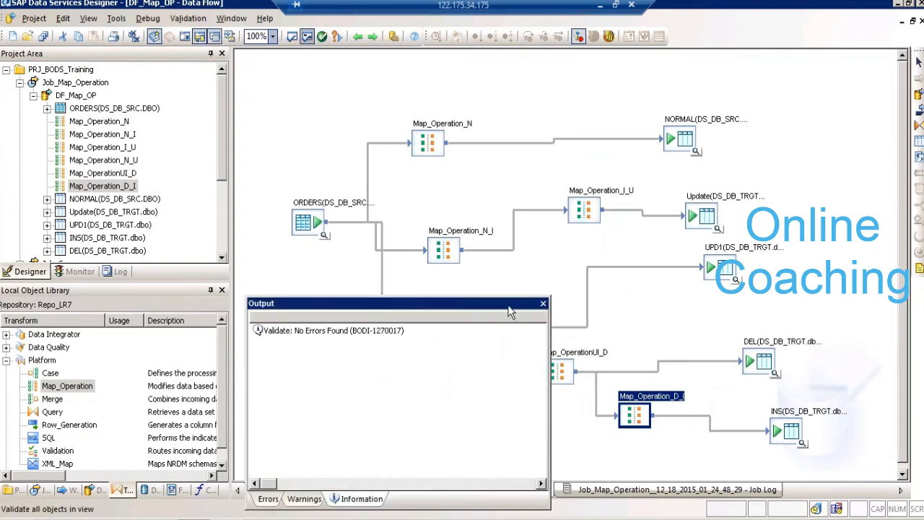
click(543, 303)
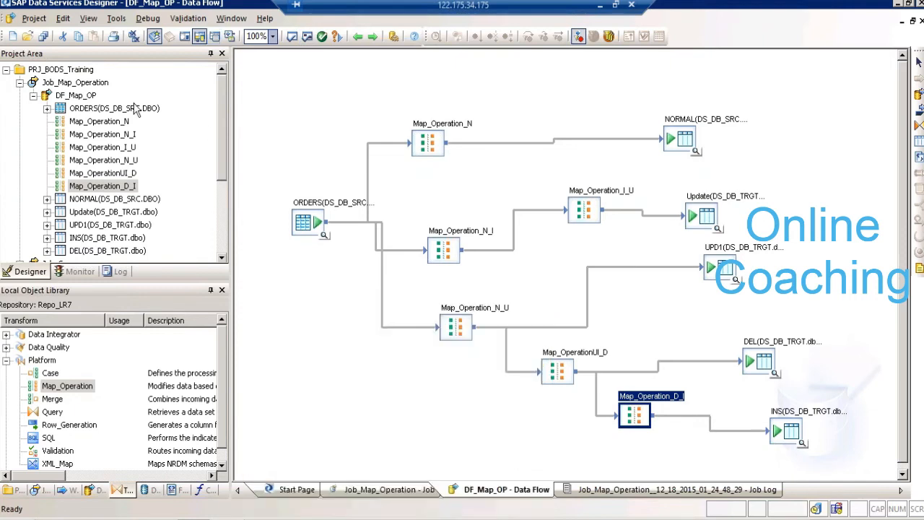
- Run Job_Map_Operation in debug mode, stay in the debugger when the job finishes, and open DF_Map_OP
click(71, 83)
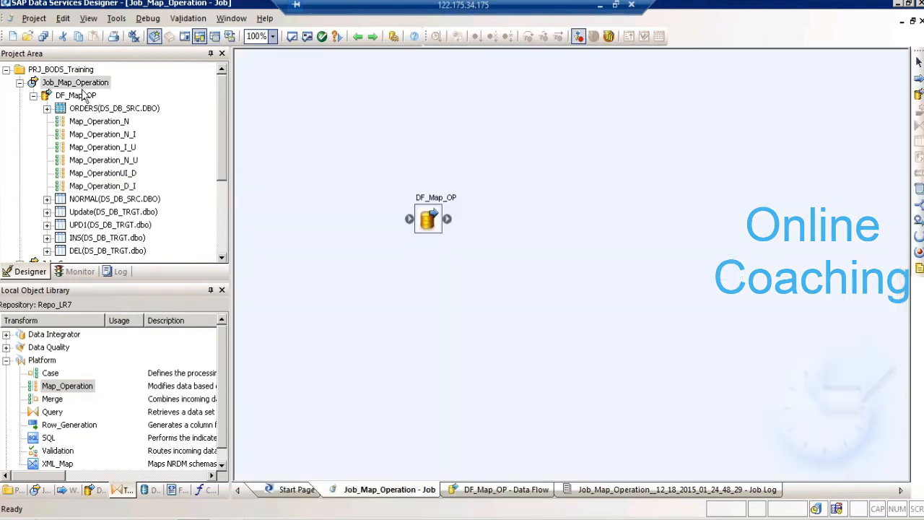
right_click(71, 84)
click(96, 110)
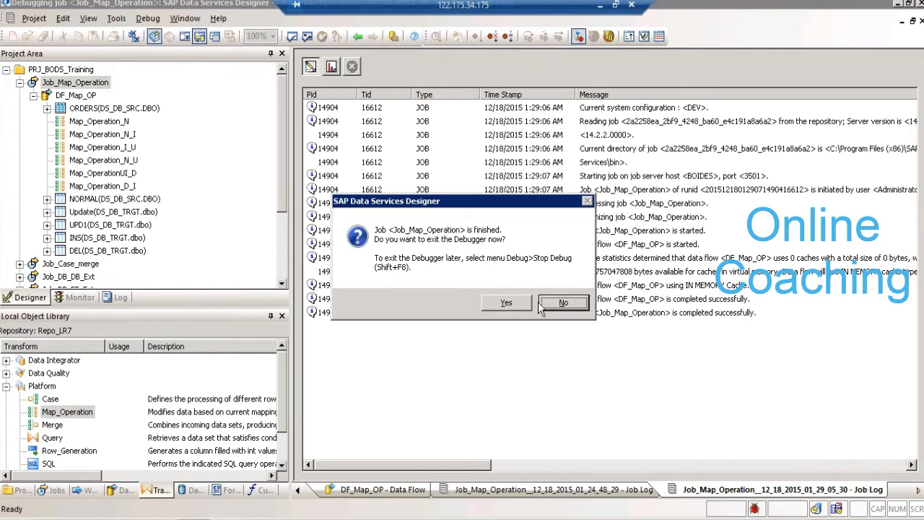
click(564, 304)
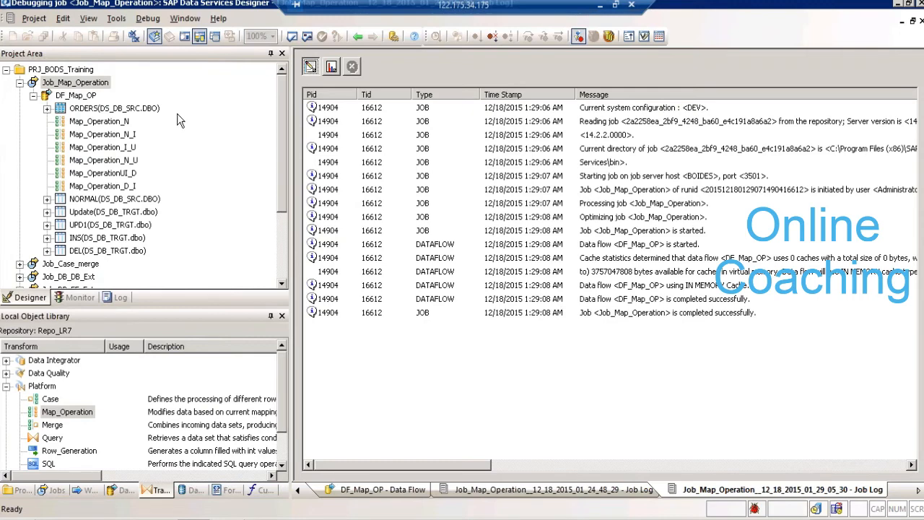
double_click(91, 95)
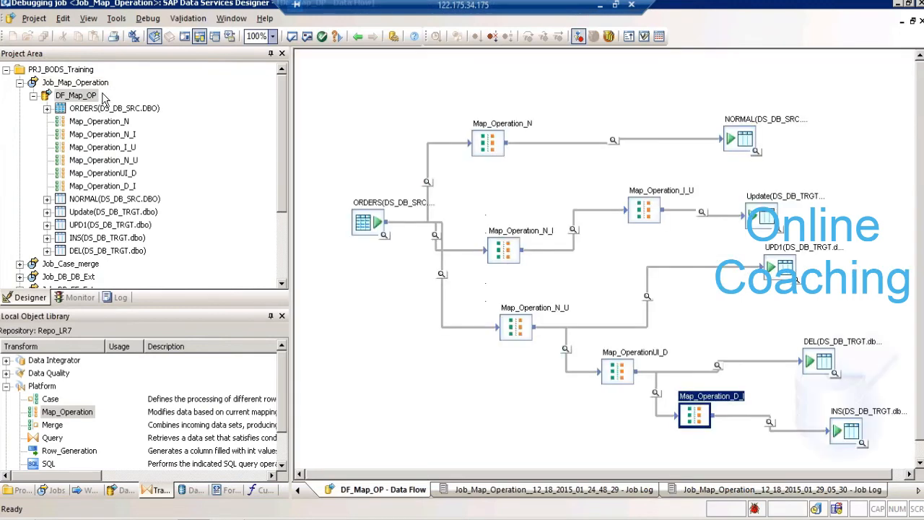
- Examine the debug data before and after Map_Operation_N and compare it with that transform's row type mapping
click(427, 182)
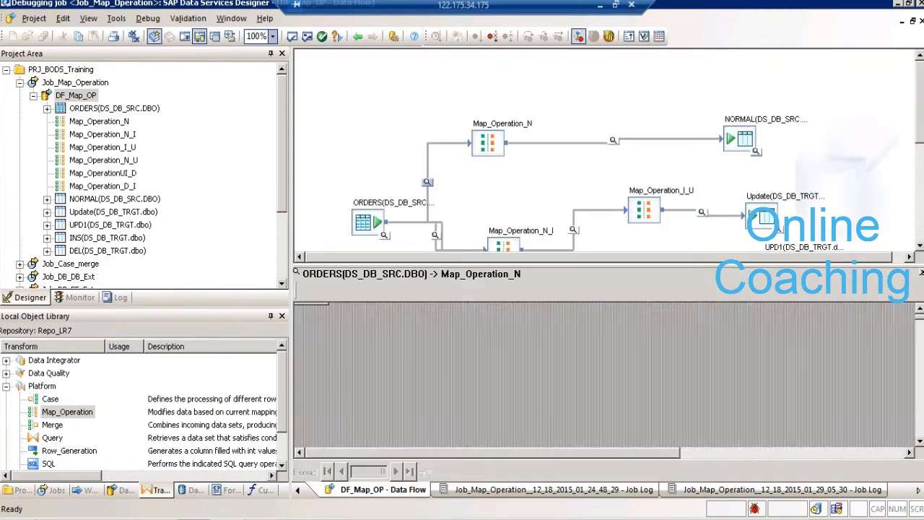
click(427, 182)
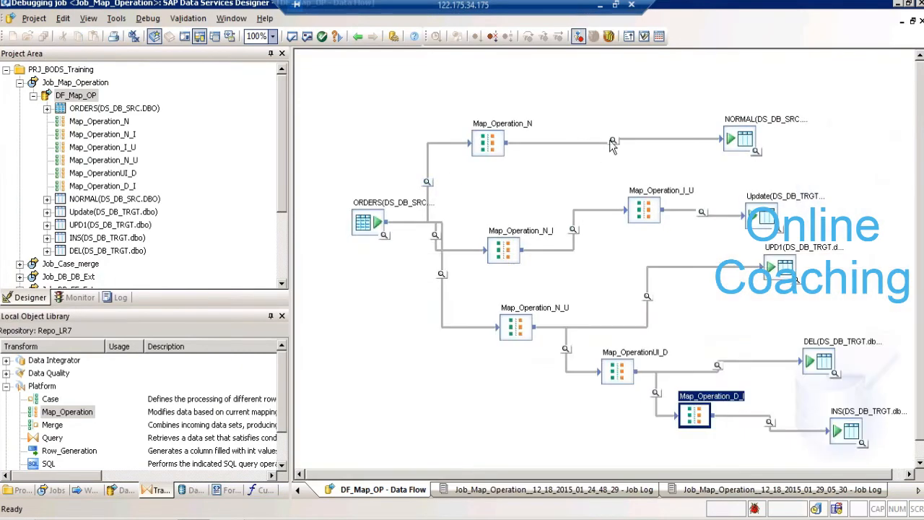
click(612, 141)
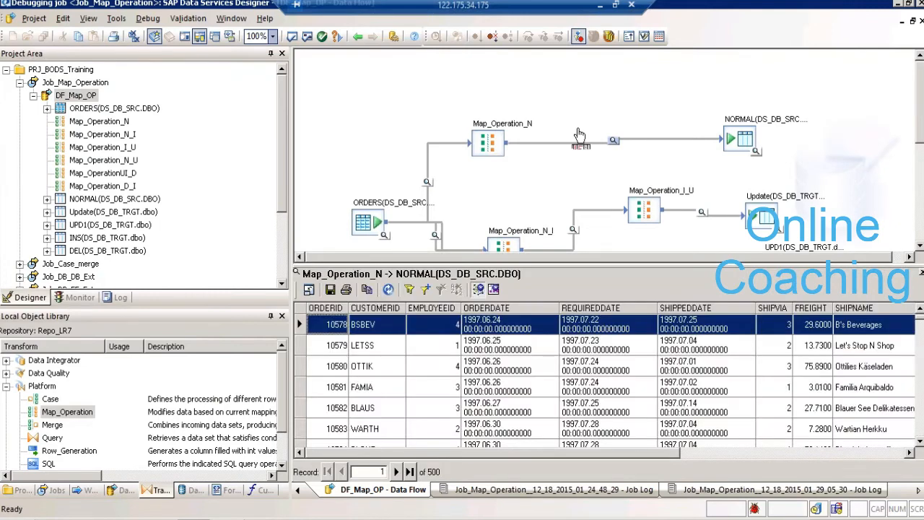
double_click(510, 127)
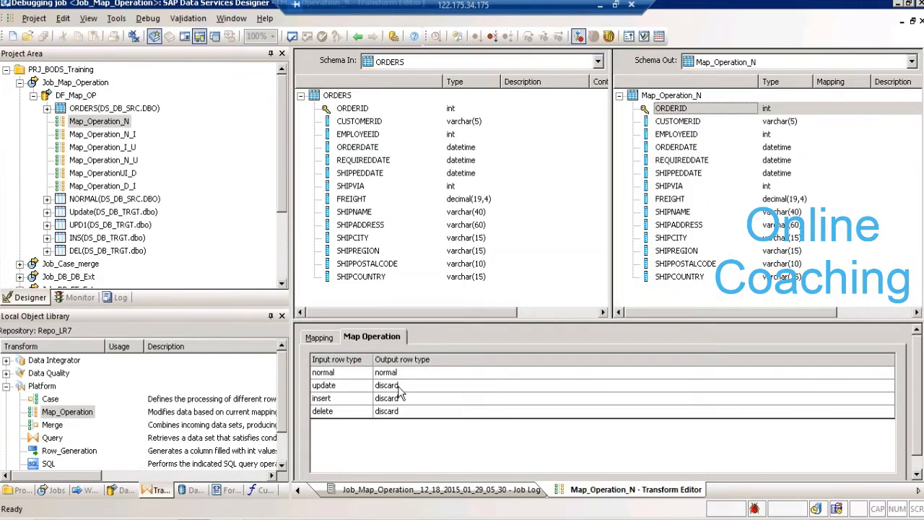
click(358, 36)
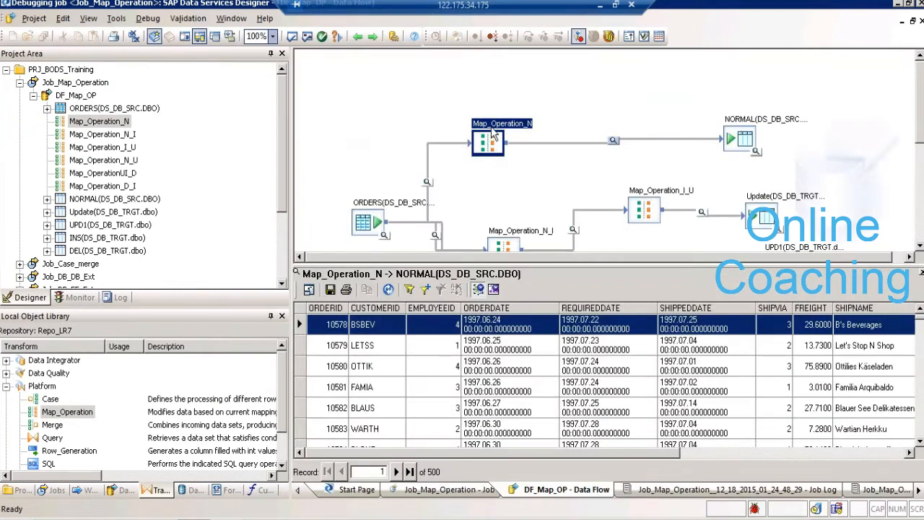
double_click(494, 132)
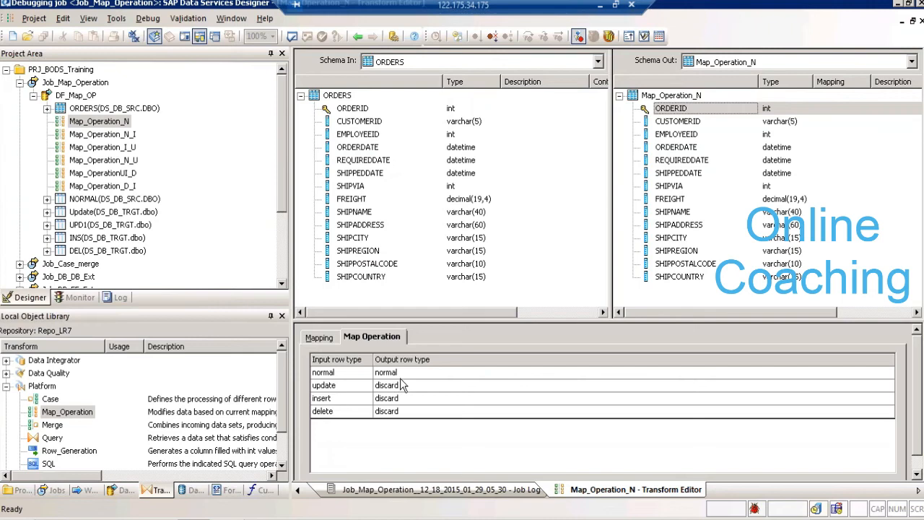
click(357, 36)
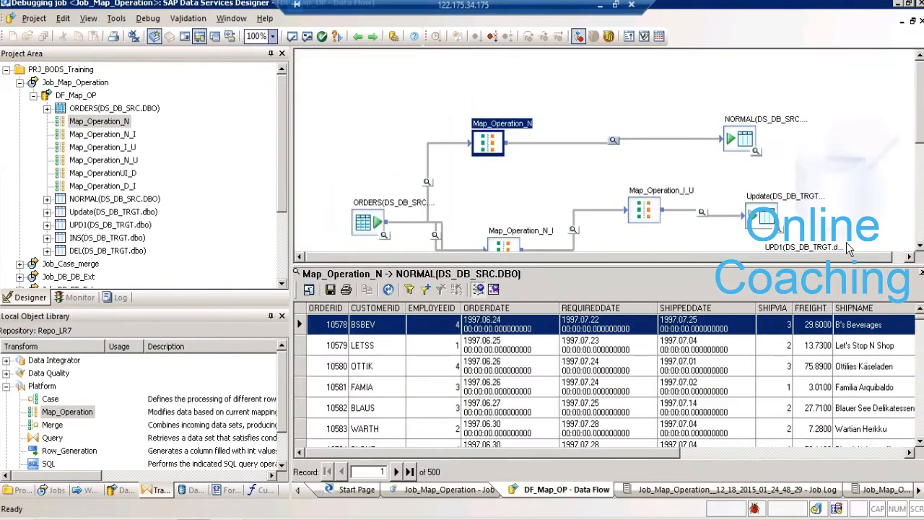
click(921, 275)
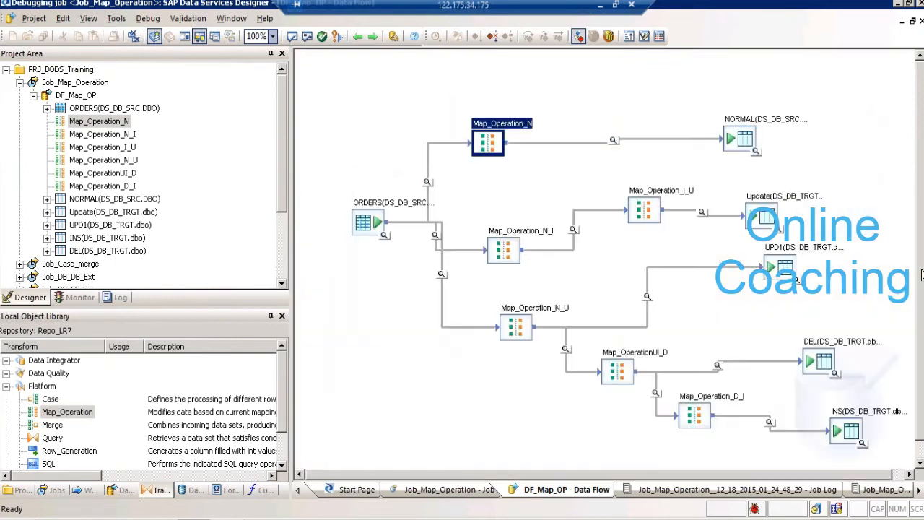
- Examine the row opcodes passing from Map_Operation_N_I to Map_Operation_I_U and from Map_Operation_I_U to the Update table
click(436, 239)
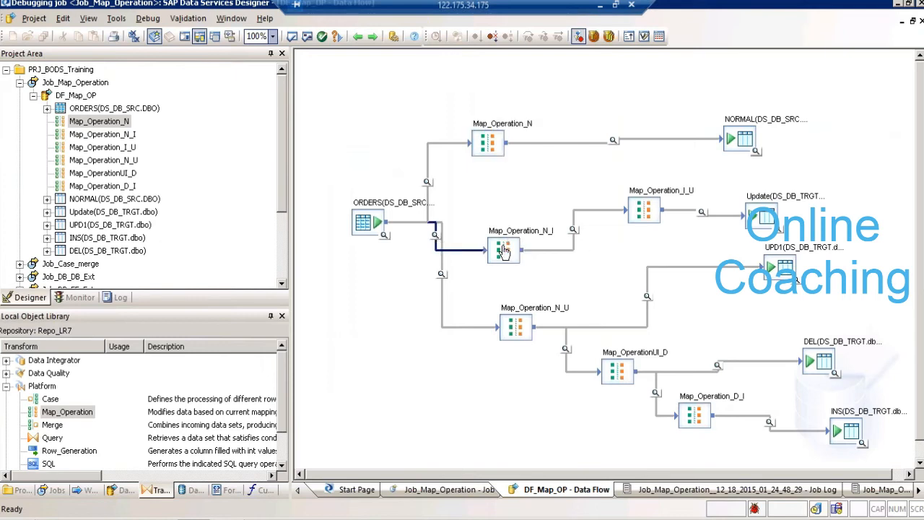
click(572, 230)
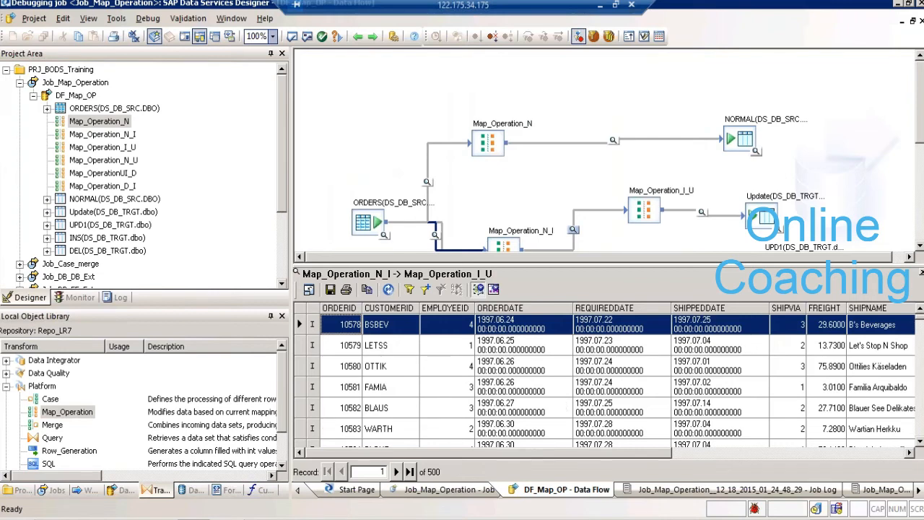
click(572, 229)
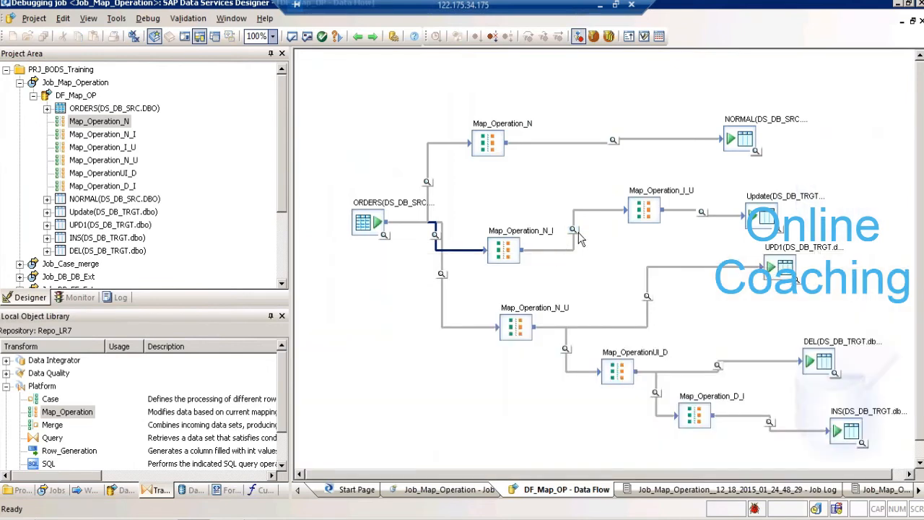
click(704, 215)
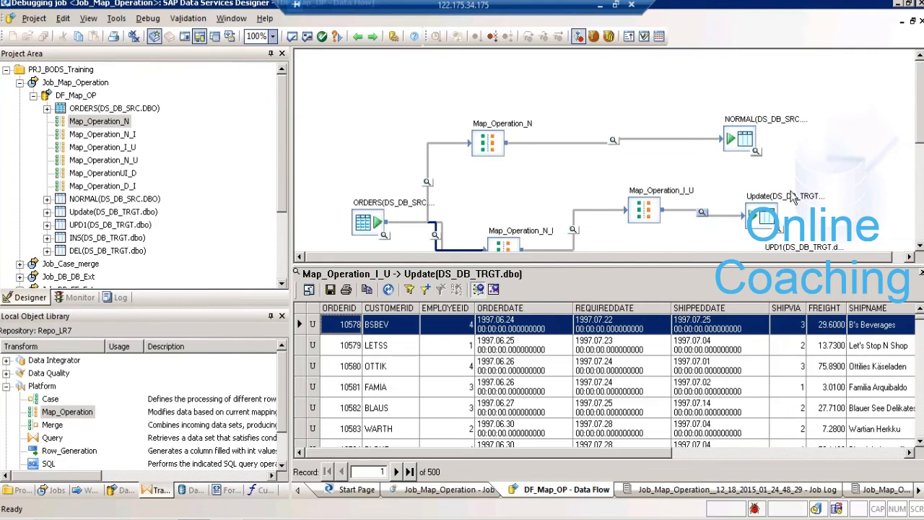
click(922, 273)
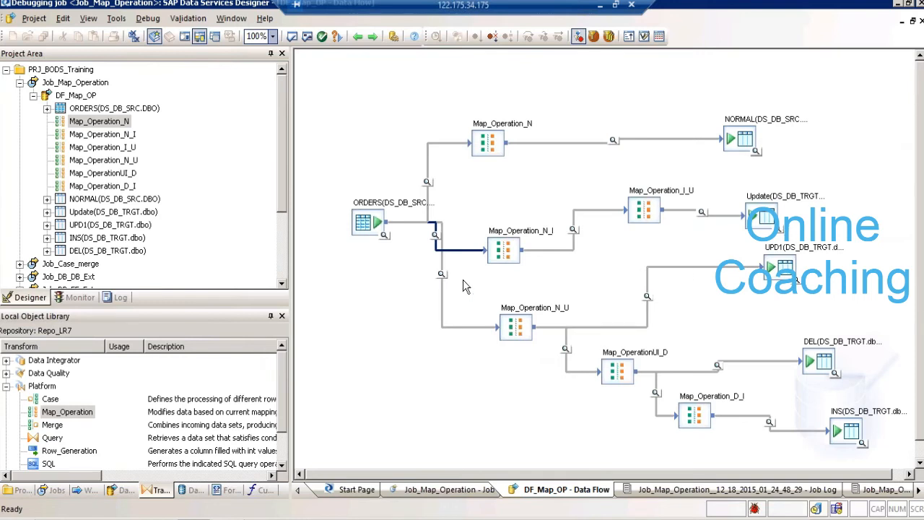
- Examine the row opcodes in the debug data flowing into the UPD1, DEL and INS target tables
click(646, 297)
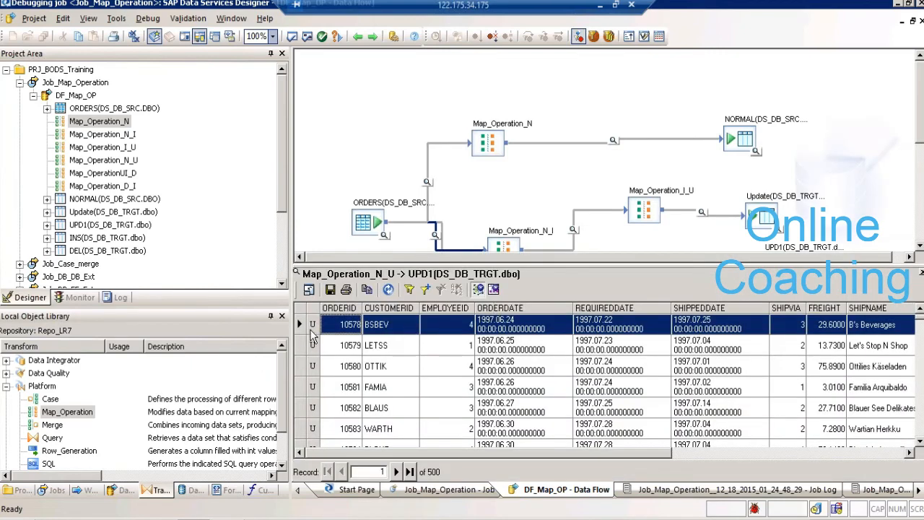
click(920, 273)
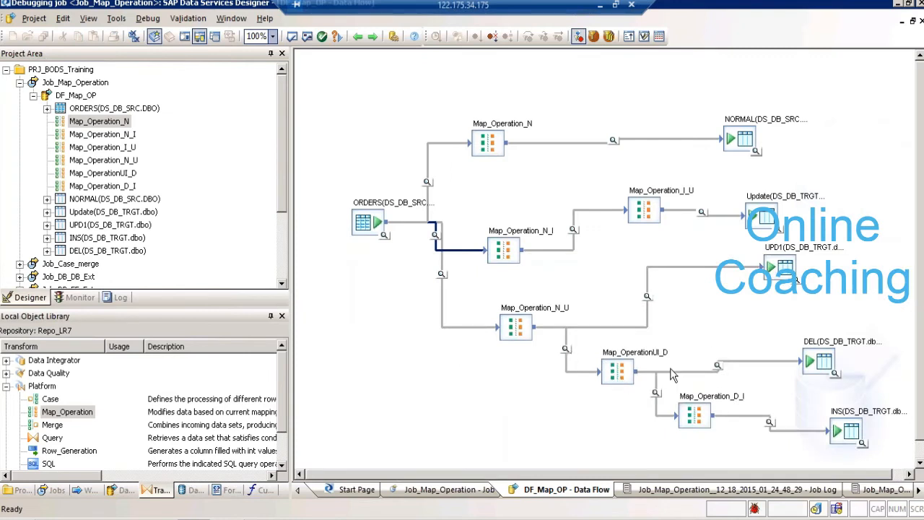
click(717, 367)
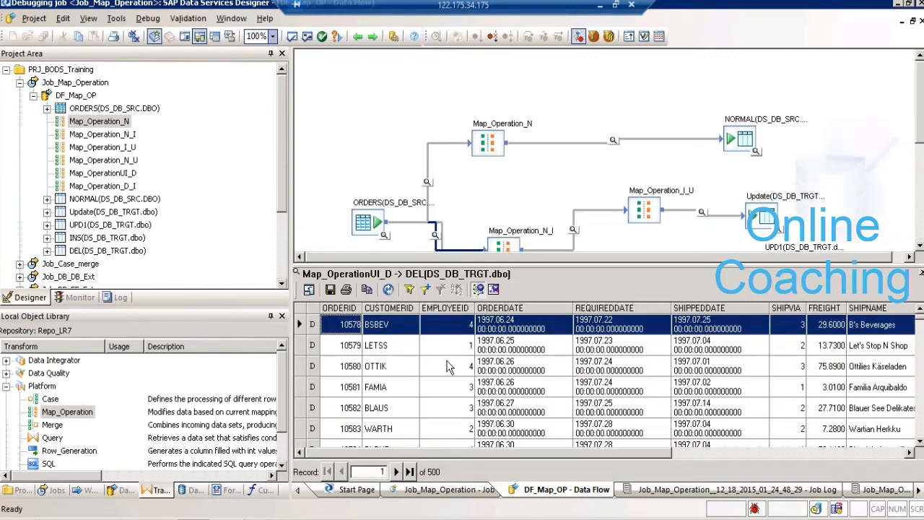
click(921, 276)
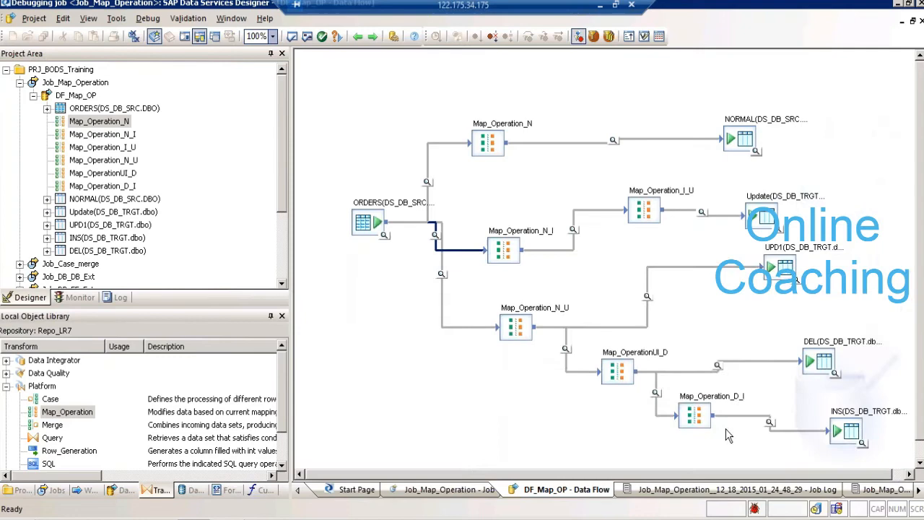
click(770, 423)
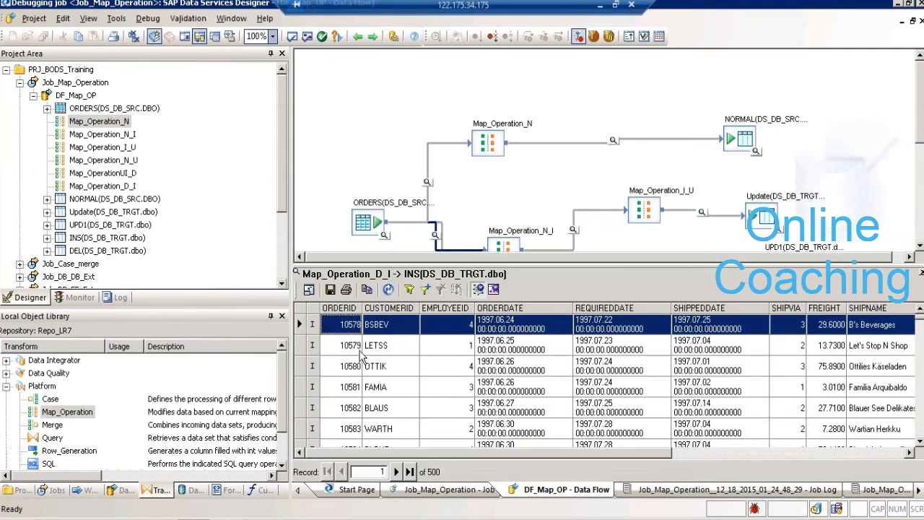
click(921, 274)
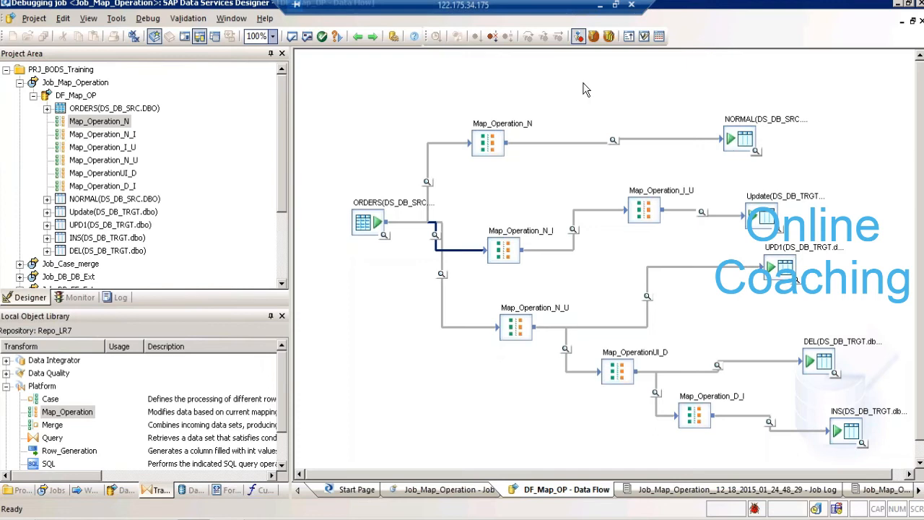
- Stop the debugging session and check the output row types in Map_Operation_N before returning to the data flow
click(491, 37)
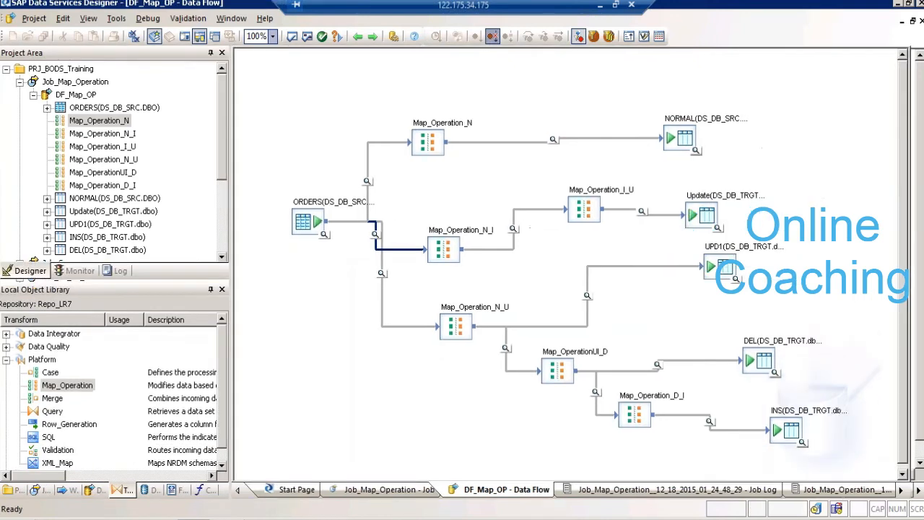
double_click(468, 134)
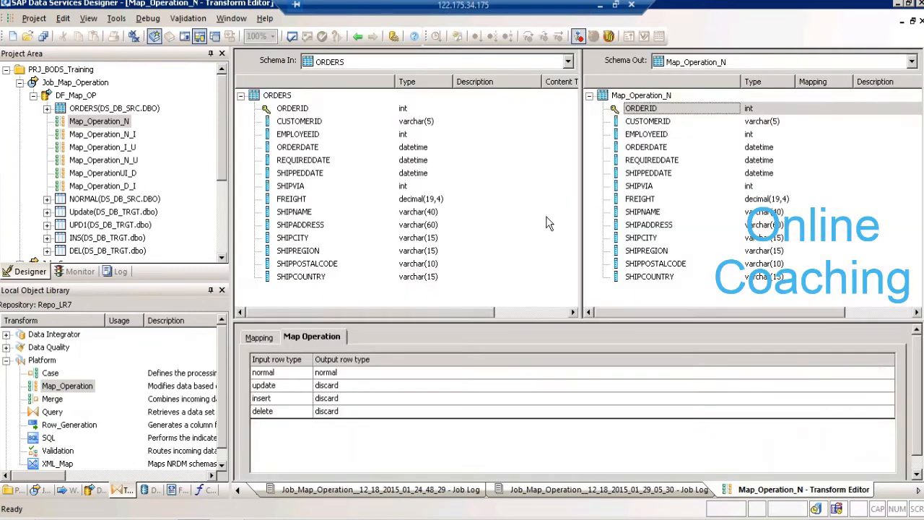
click(402, 382)
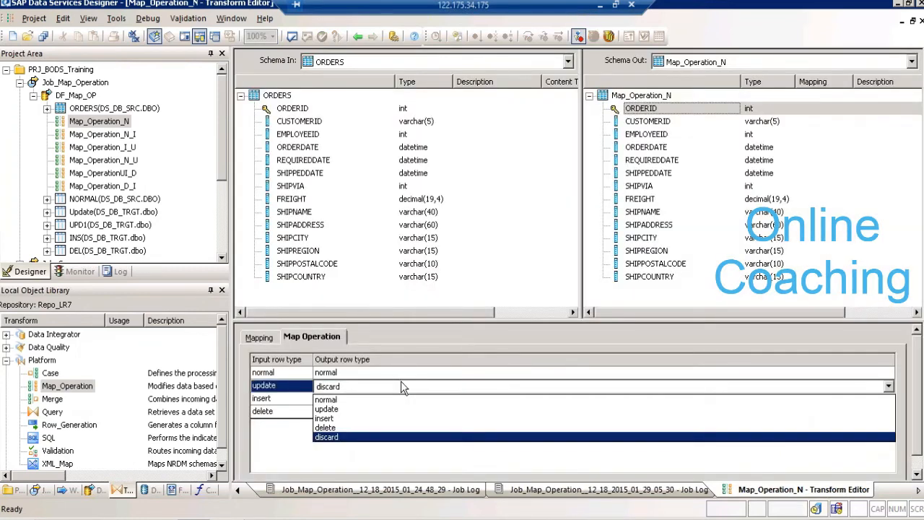
click(403, 387)
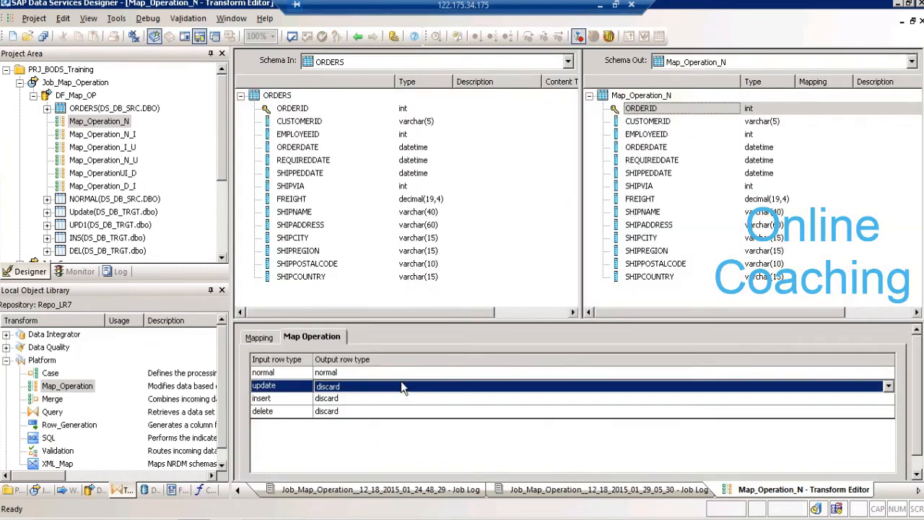
click(357, 36)
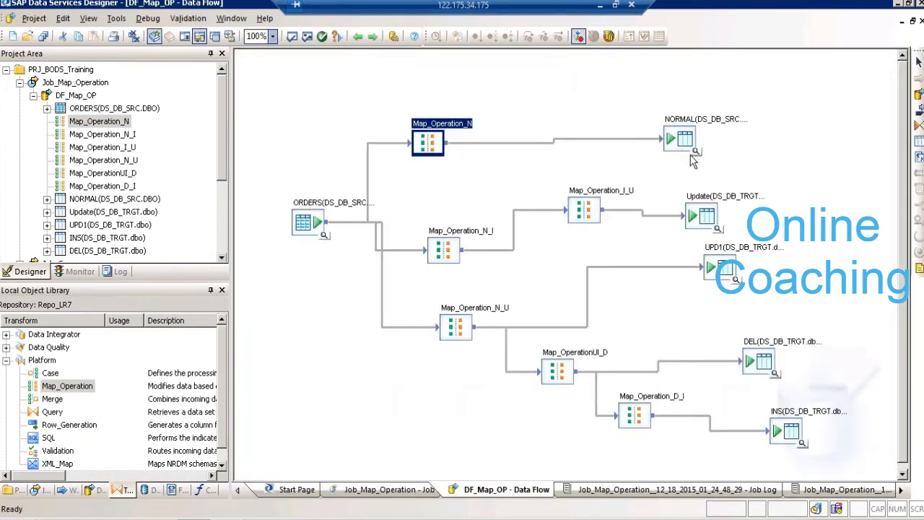
- Straighten the connectors by aligning the NORMAL table with Map_Operation_N and the Update table with Map_Operation_I_U
drag(677, 149, 686, 155)
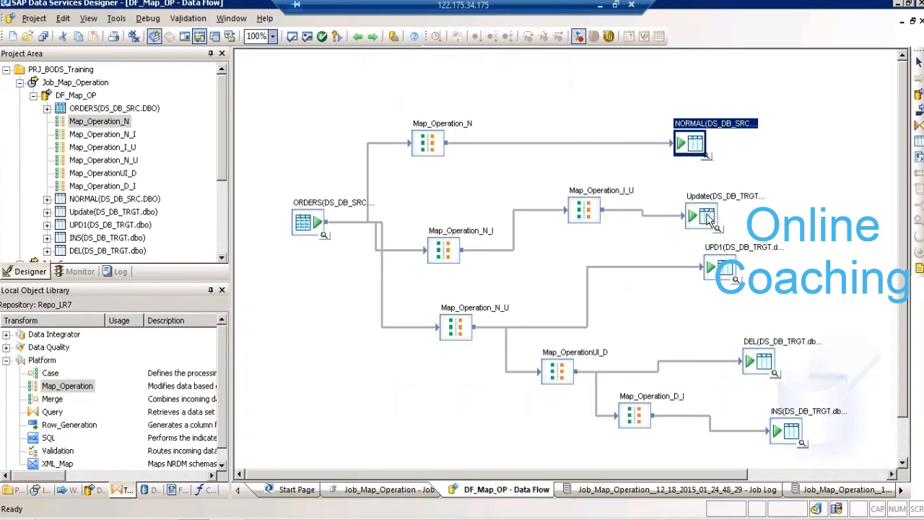
drag(707, 220, 708, 215)
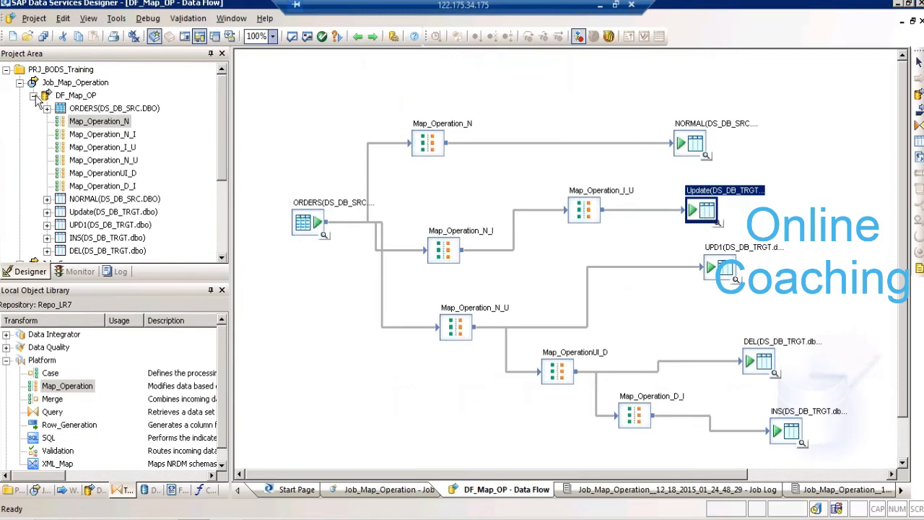
- Save all changes to DF_Map_OP and collapse the data flow and Job_Map_Operation in the project tree
click(43, 37)
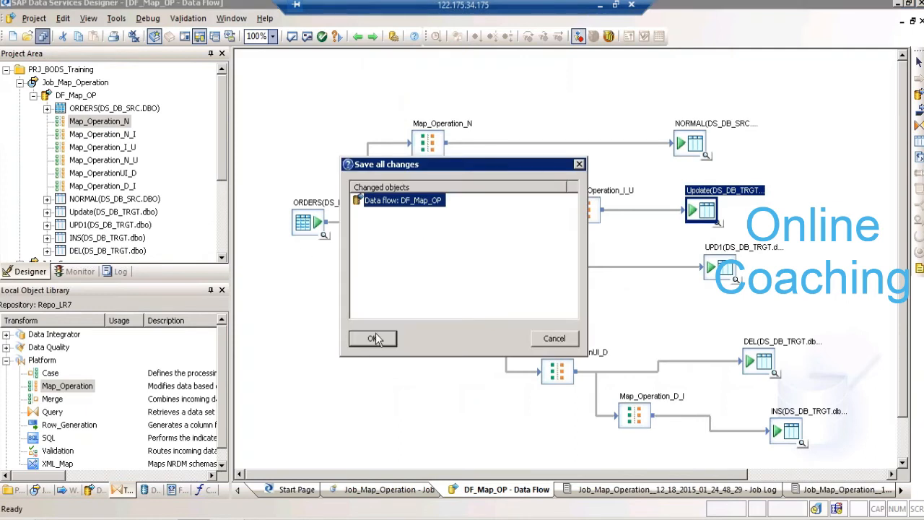
click(374, 338)
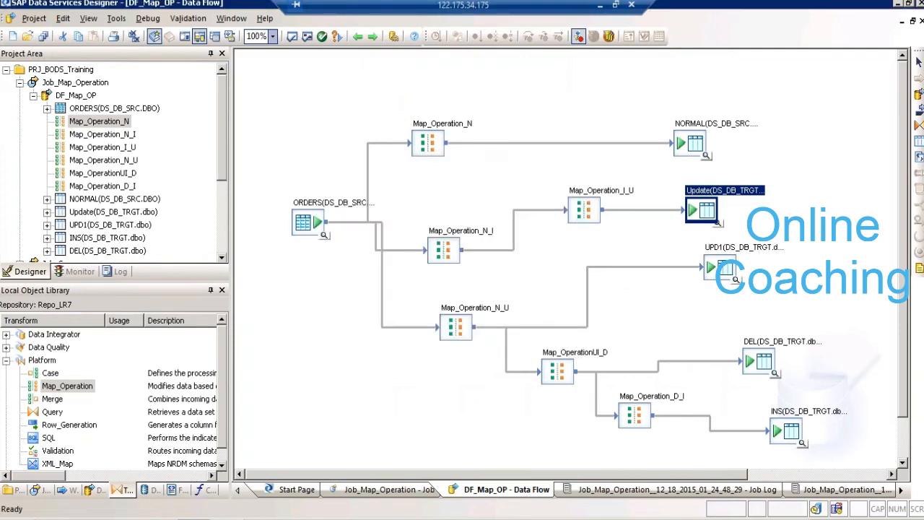
click(33, 96)
click(20, 82)
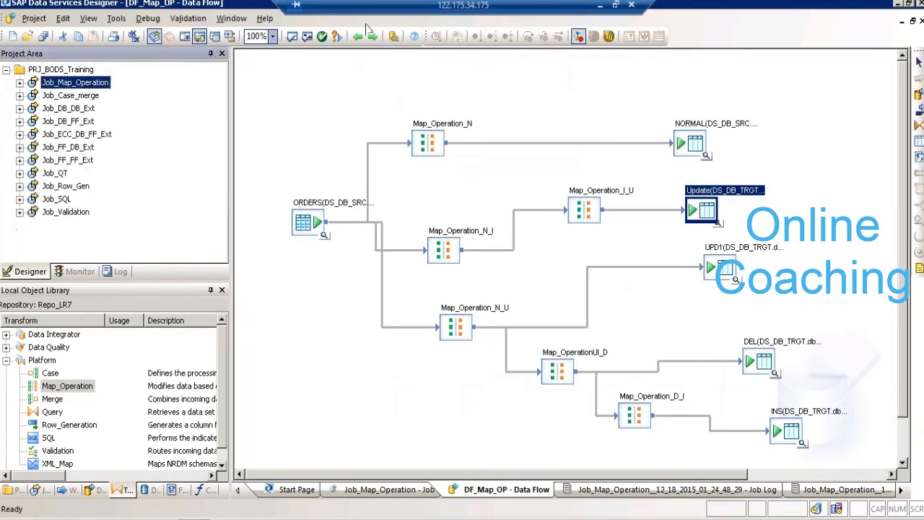
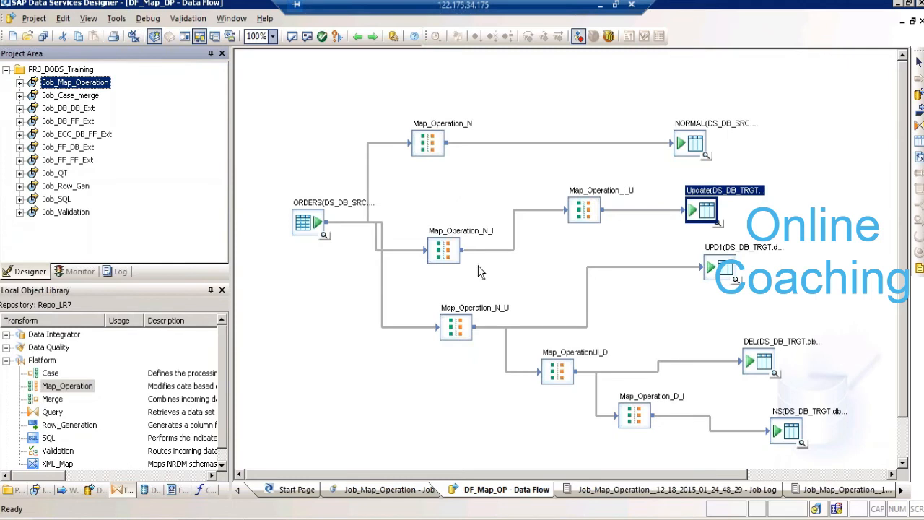
- Locate the XML_Map transform among the Platform transforms in the object library
click(442, 260)
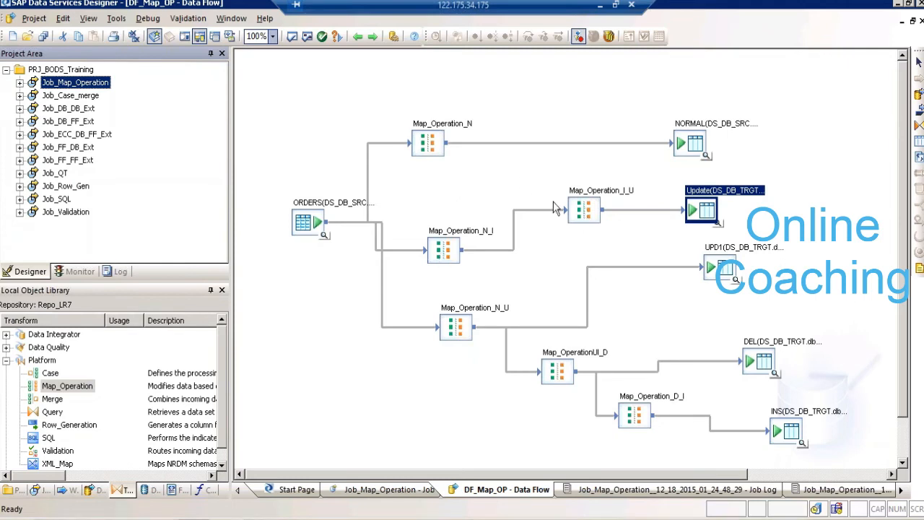
click(598, 226)
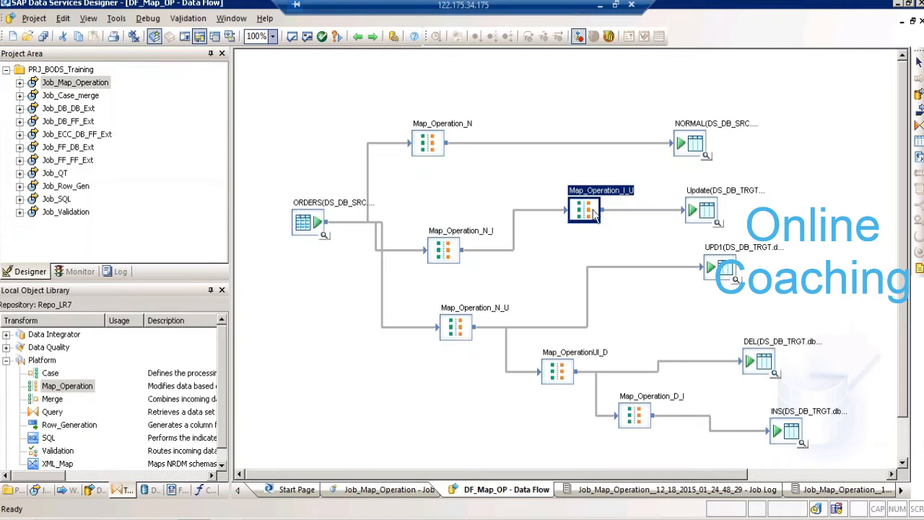
click(709, 215)
click(584, 224)
click(221, 466)
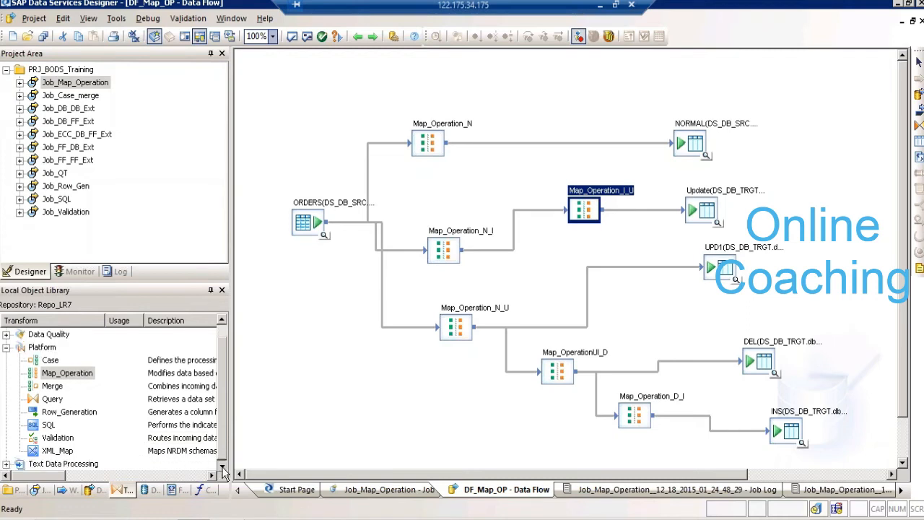
click(64, 450)
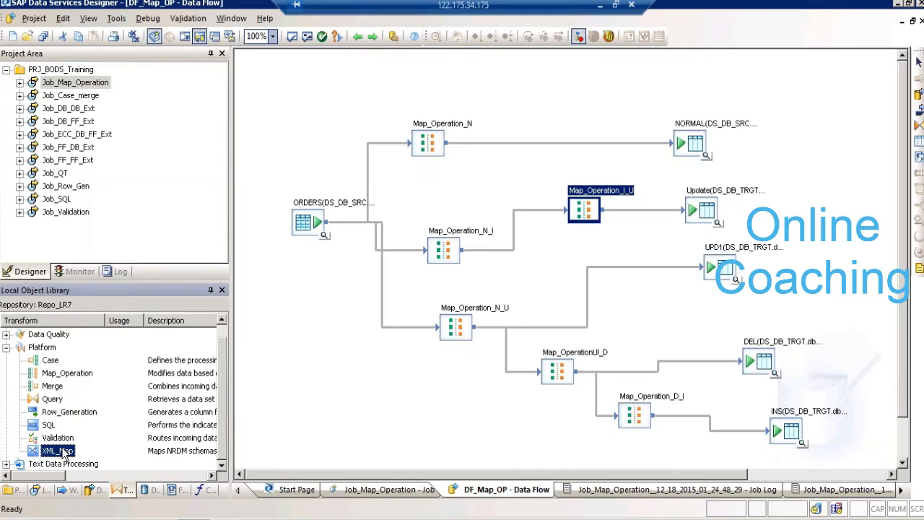
- Switch to the Excel workbook and enter the label XML in cell B3 of Sheet10
key(super+r)
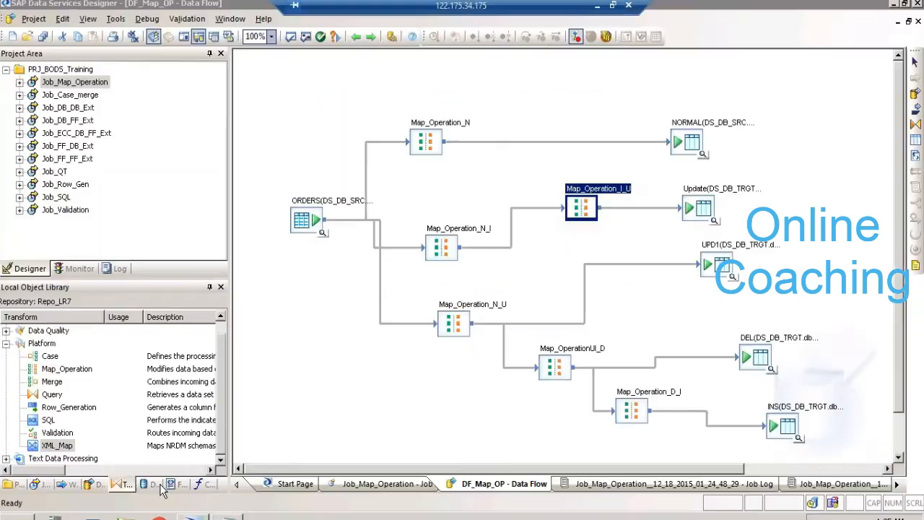
click(161, 484)
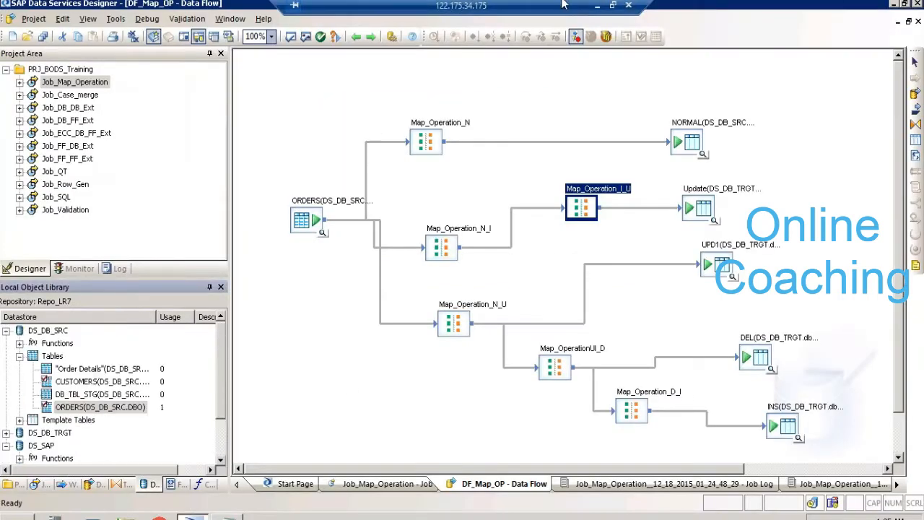
click(598, 5)
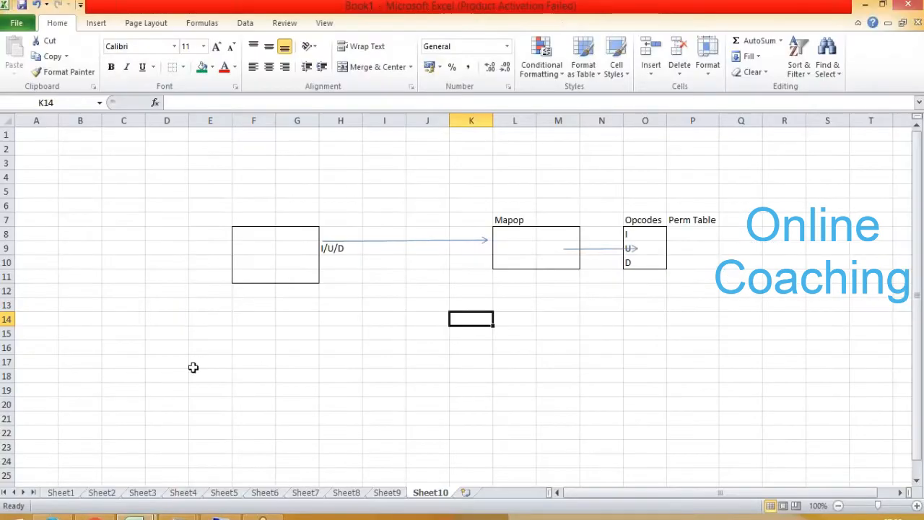
click(73, 167)
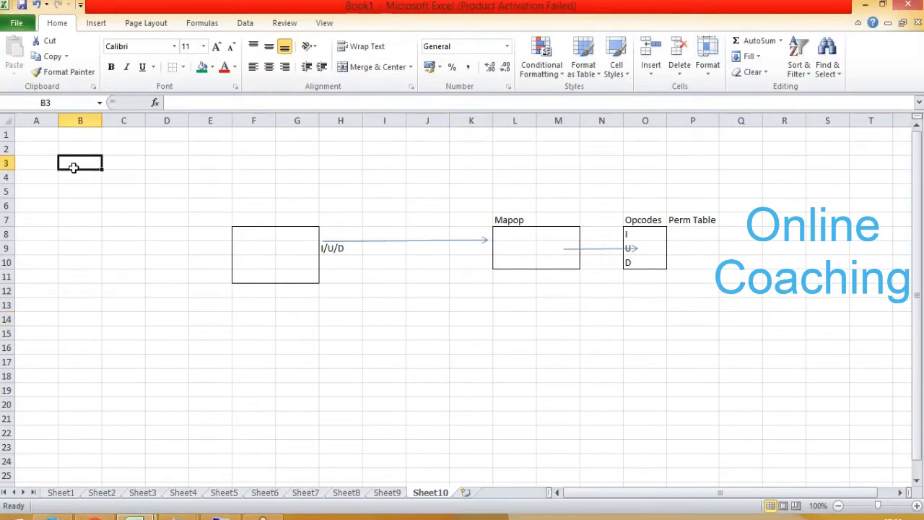
text(XML)
key(Tab)
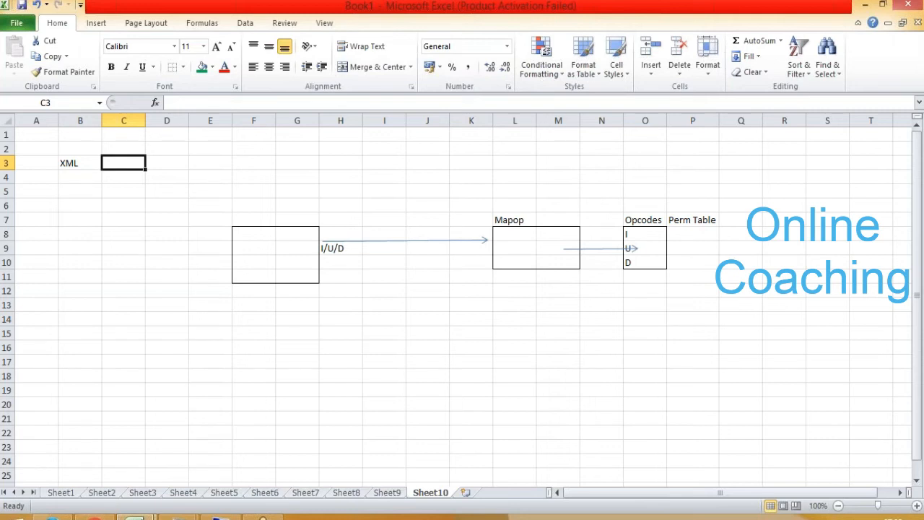
click(94, 516)
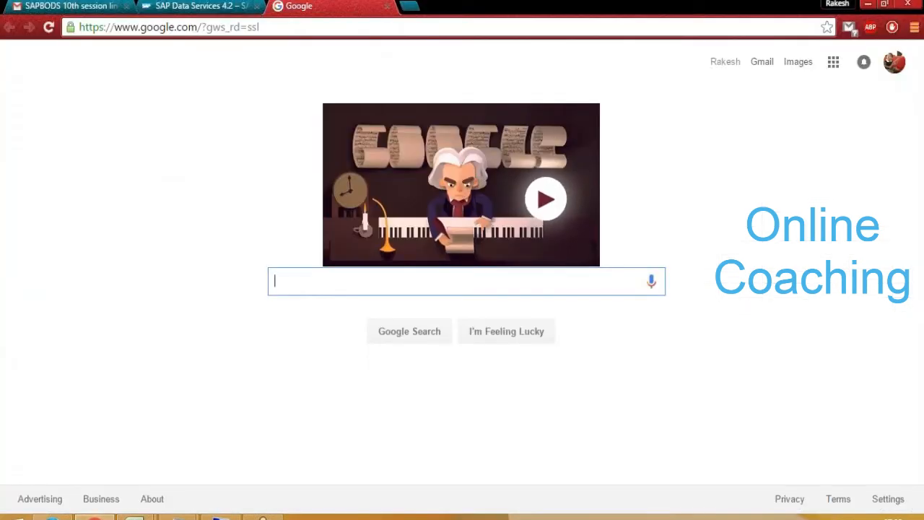
click(914, 29)
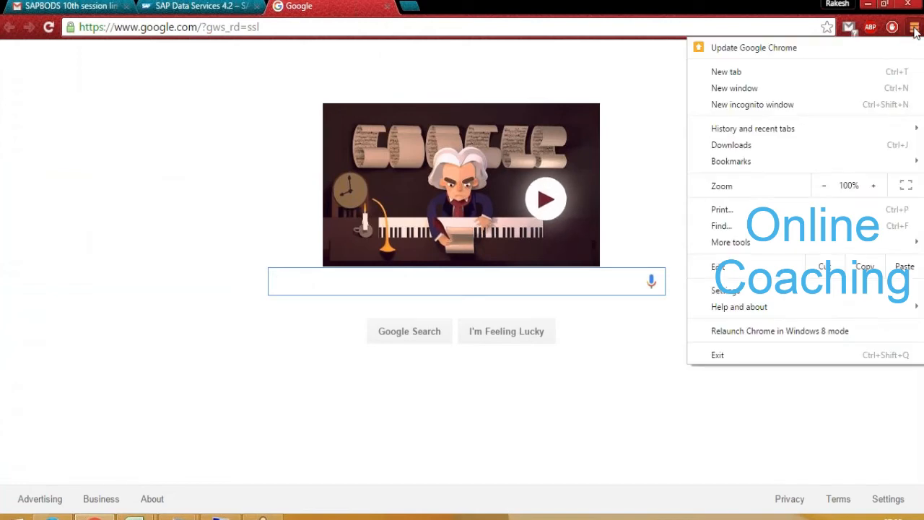
click(465, 314)
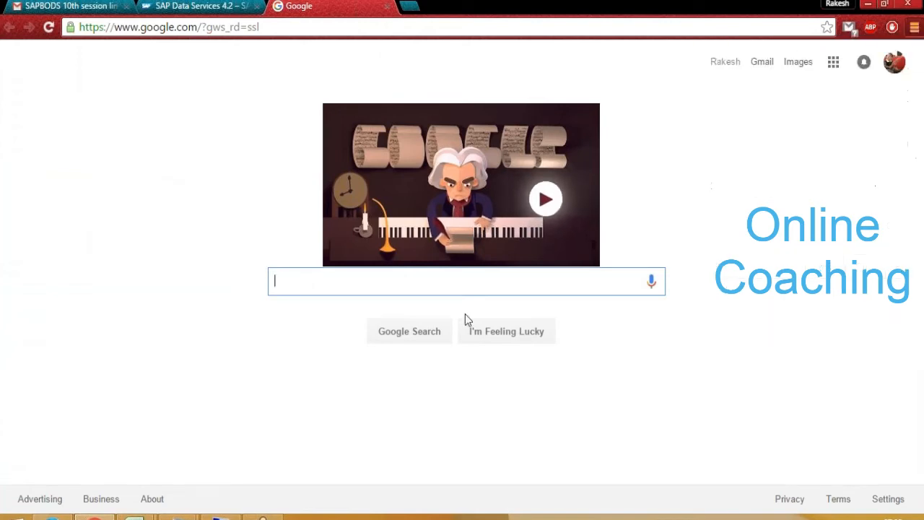
key(super+d)
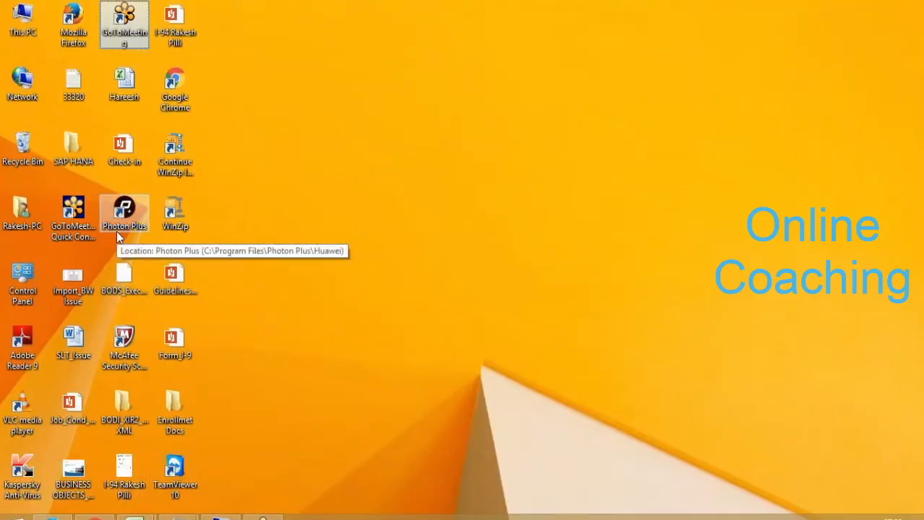
mouse_move(94, 514)
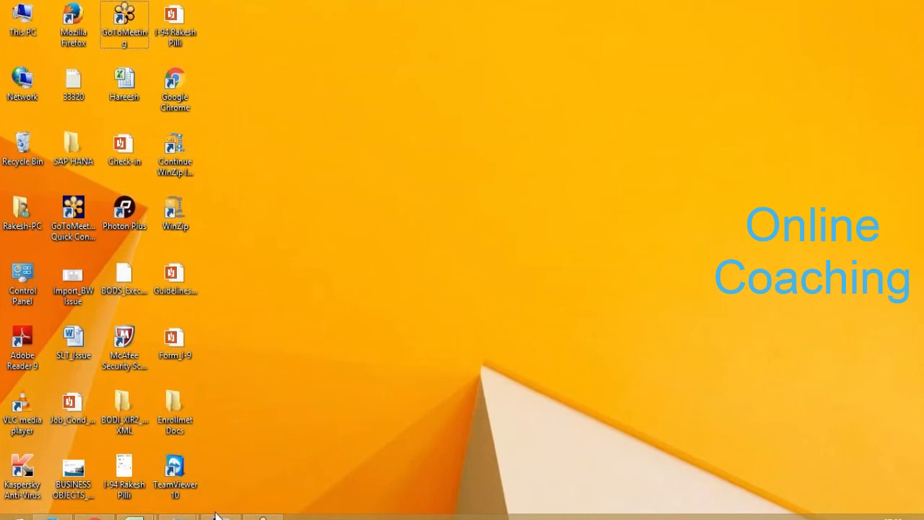
- Return to the Excel workbook's Sheet10 and enter the label Nested in cell B5
mouse_move(135, 514)
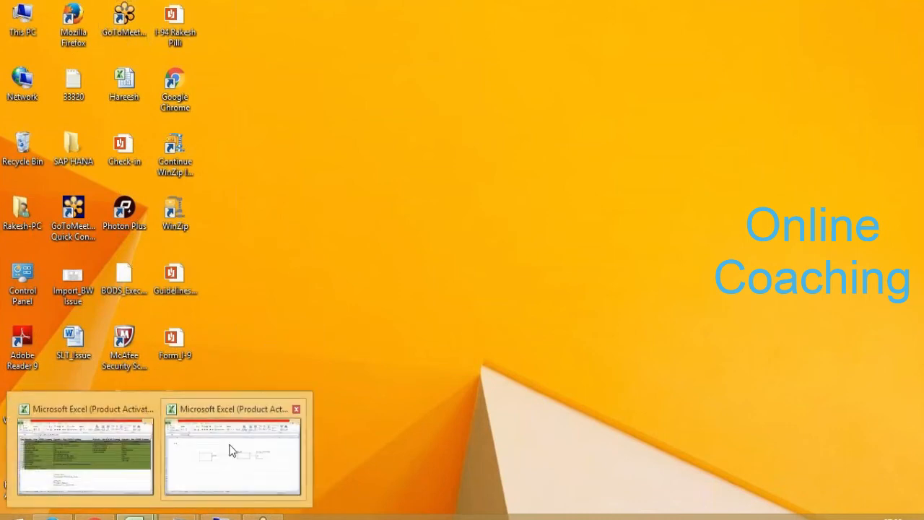
click(231, 451)
click(75, 195)
text(Nester)
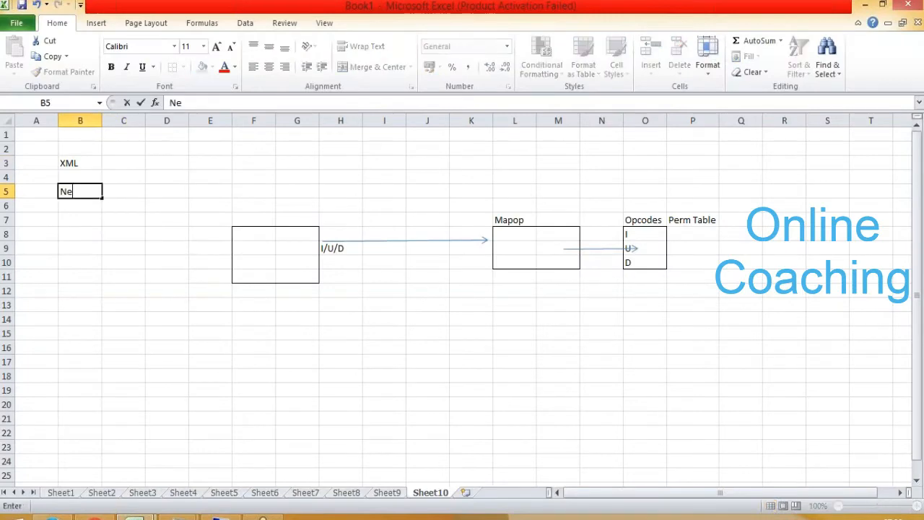
key(BackSpace)
text(d)
key(Tab)
- Apply all borders to the range A6:C10 to form a flat table grid below the B5 label
key(Down)
key(Left)
key(Left)
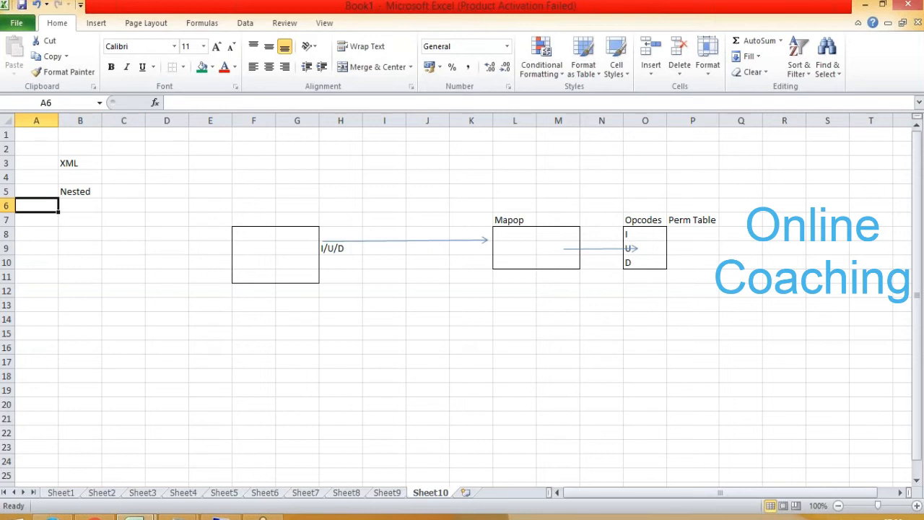
key(shift+Right)
key(shift+Right)
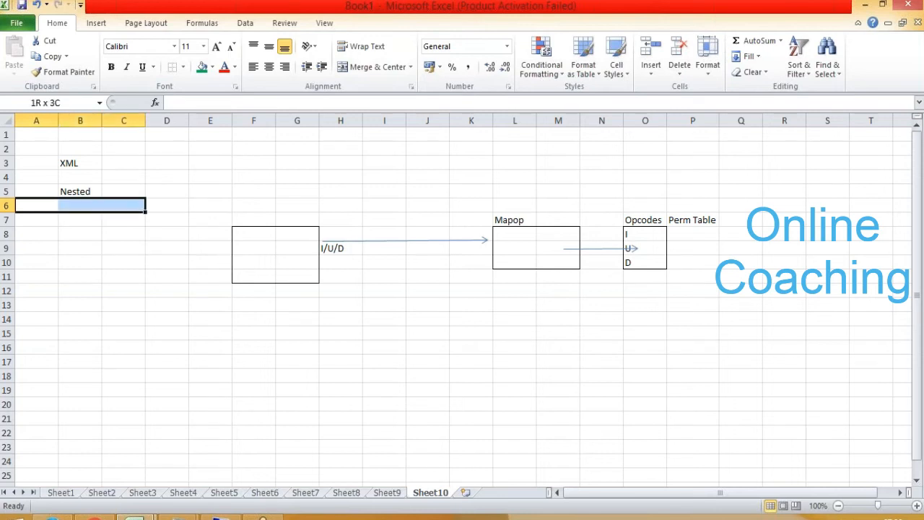
key(shift+Down)
key(shift+Down)
key(shift+Down)
key(shift+Down)
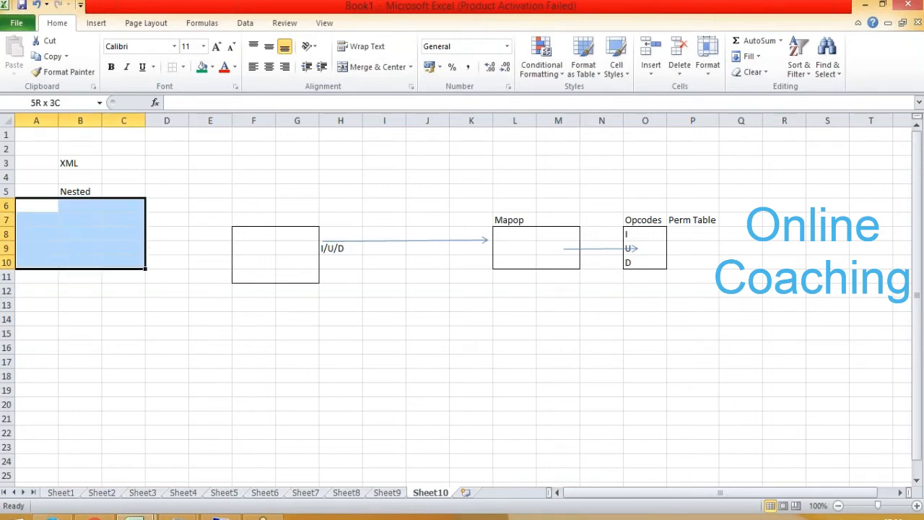
click(184, 67)
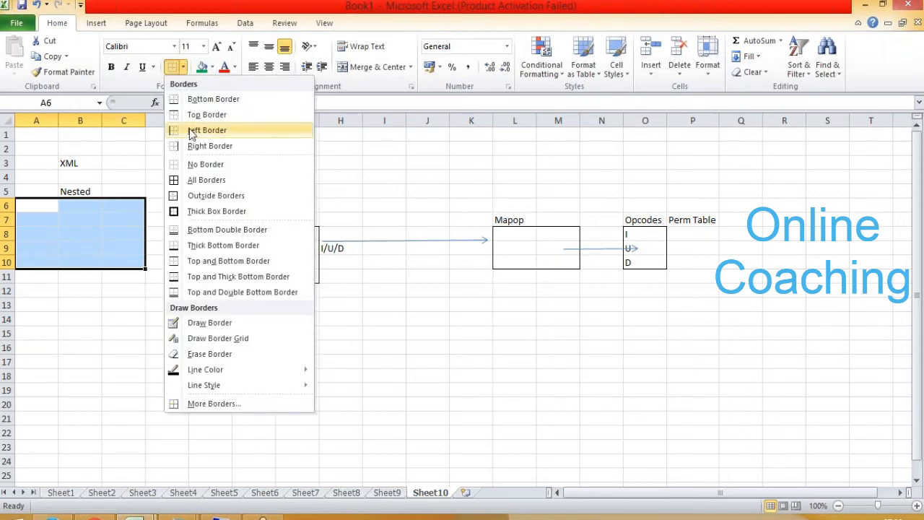
click(206, 179)
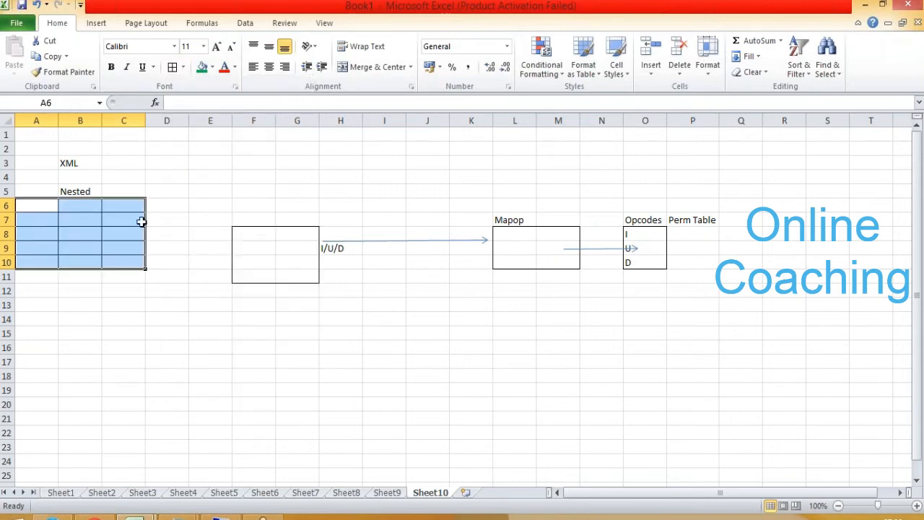
- Label the bordered grid Plain in cell B5 and enter the heading Nested in cell B13
click(75, 189)
text(Plain)
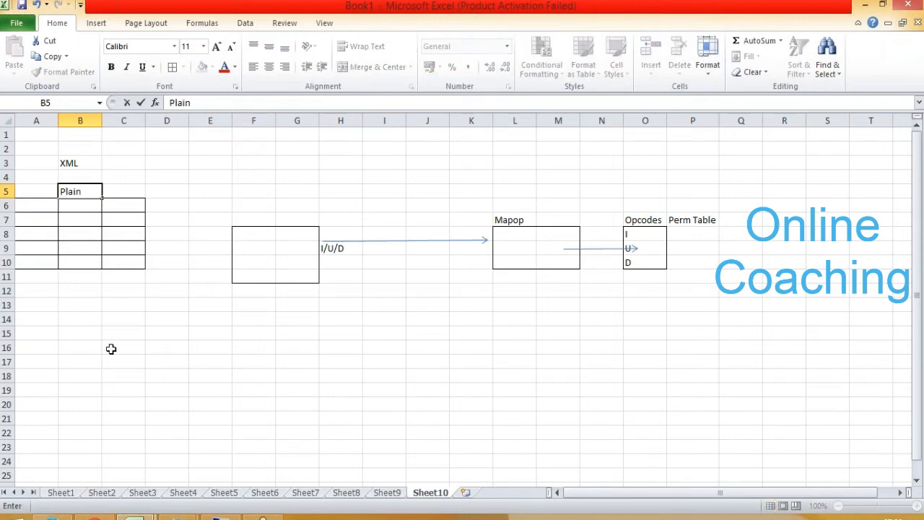
click(65, 304)
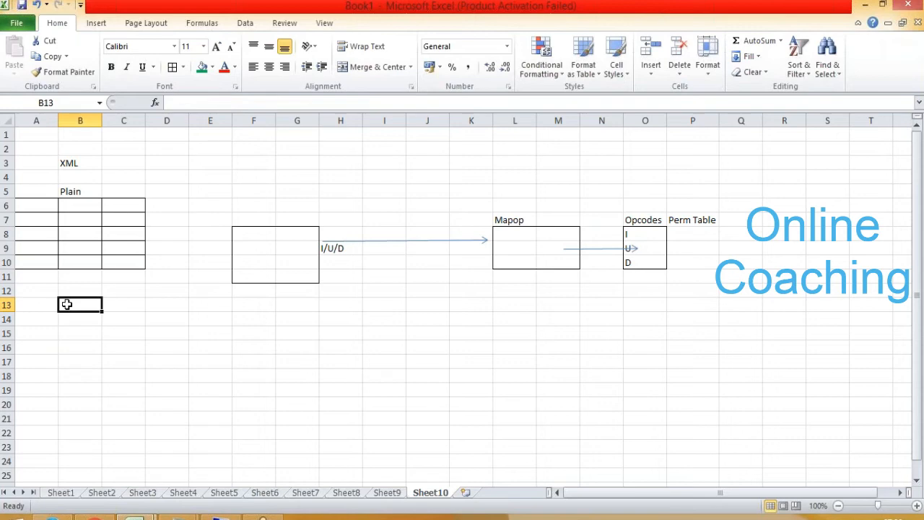
text(Nesteed)
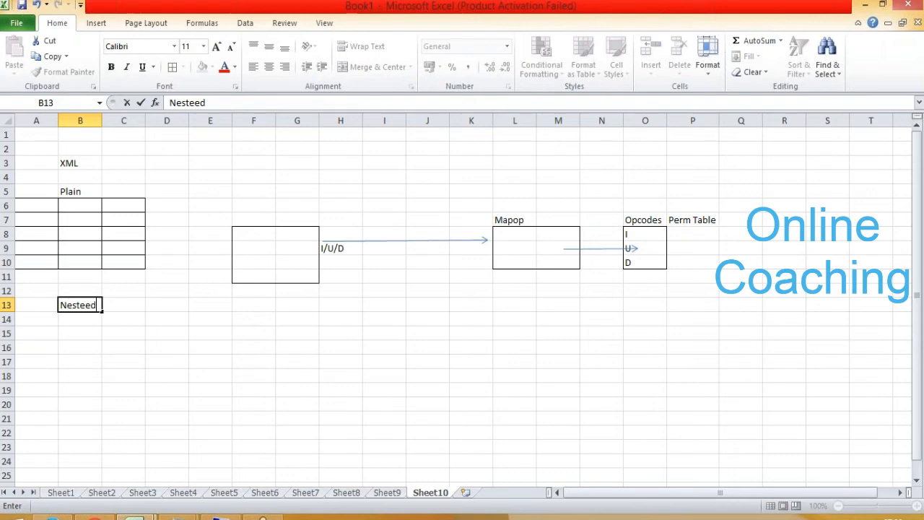
key(BackSpace)
key(BackSpace)
text(d)
- Start the nested hierarchy with RegionCode in cell B15 and Area Code one level deeper in cell C16
click(77, 328)
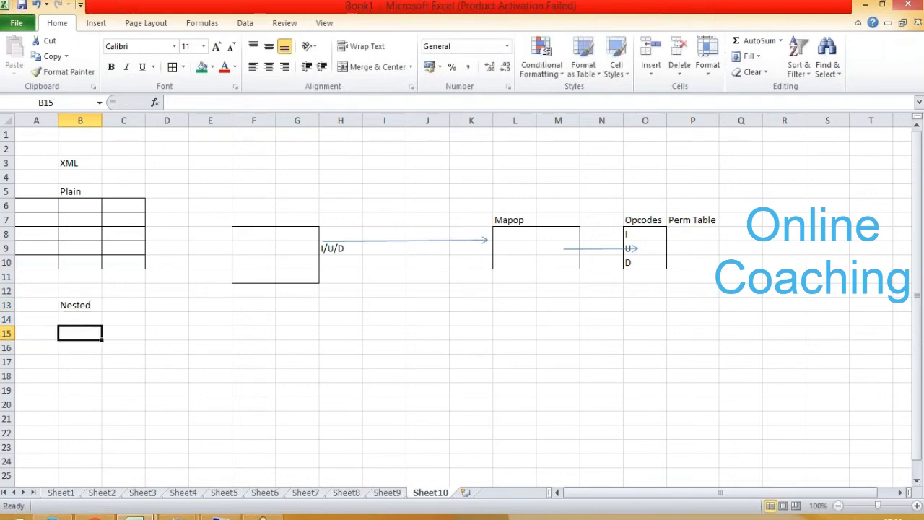
text(Region)
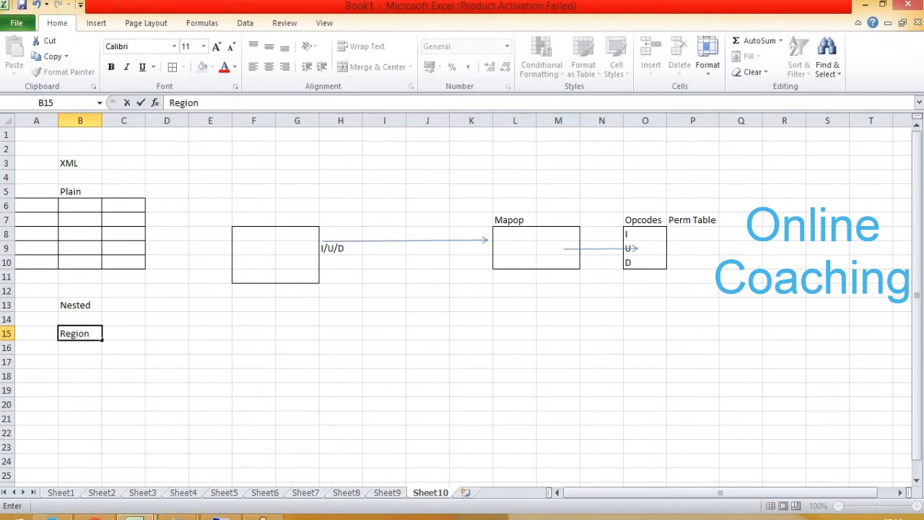
text(Code)
key(Return)
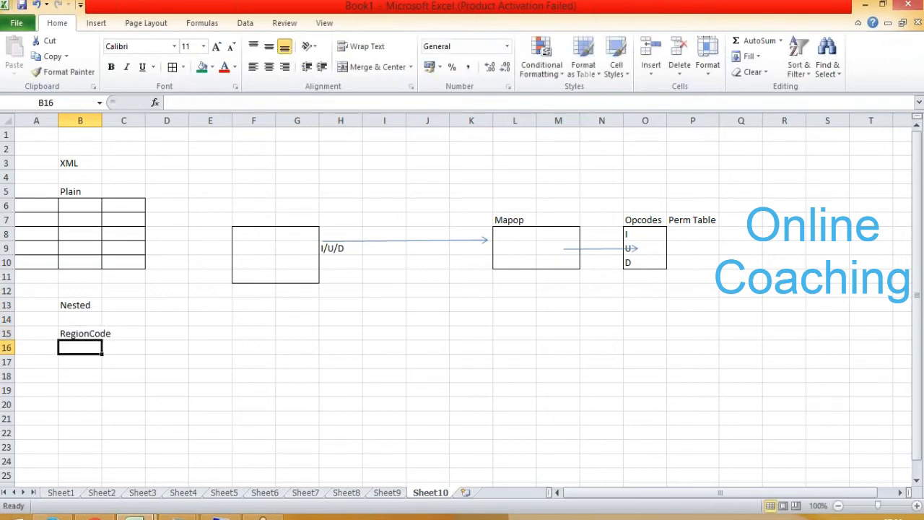
key(Right)
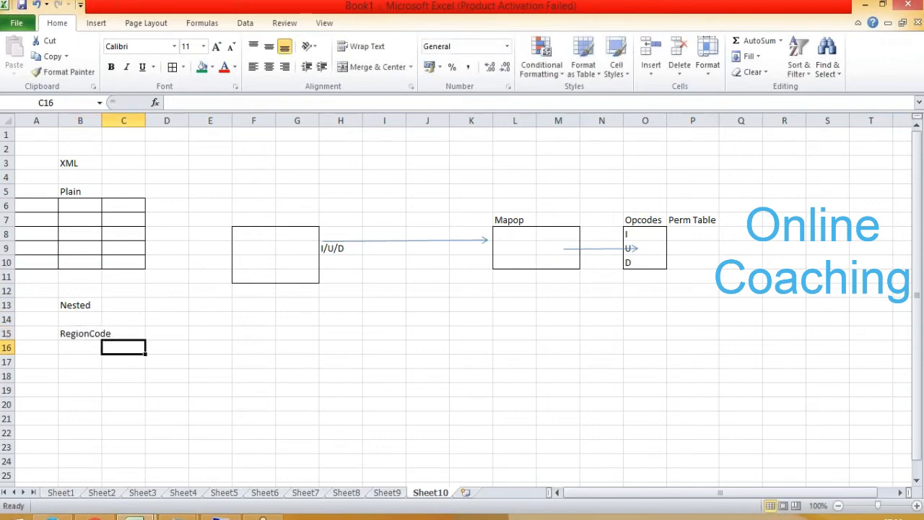
text(Aread)
key(BackSpace)
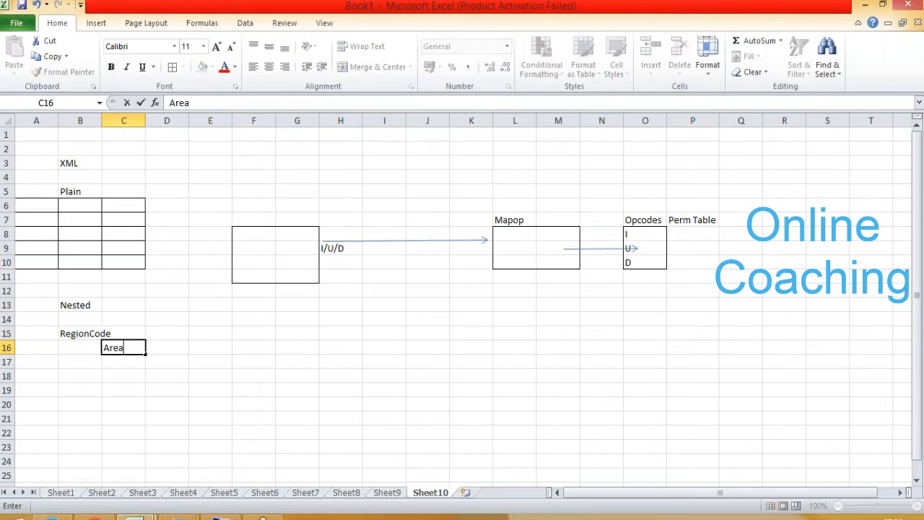
text(Code)
key(Return)
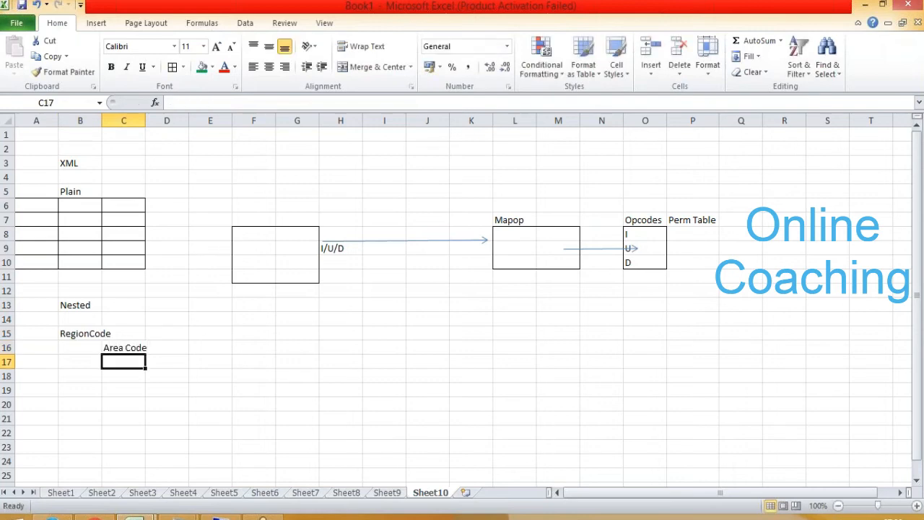
- Add Postal code as the third hierarchy level in cell D17
key(Right)
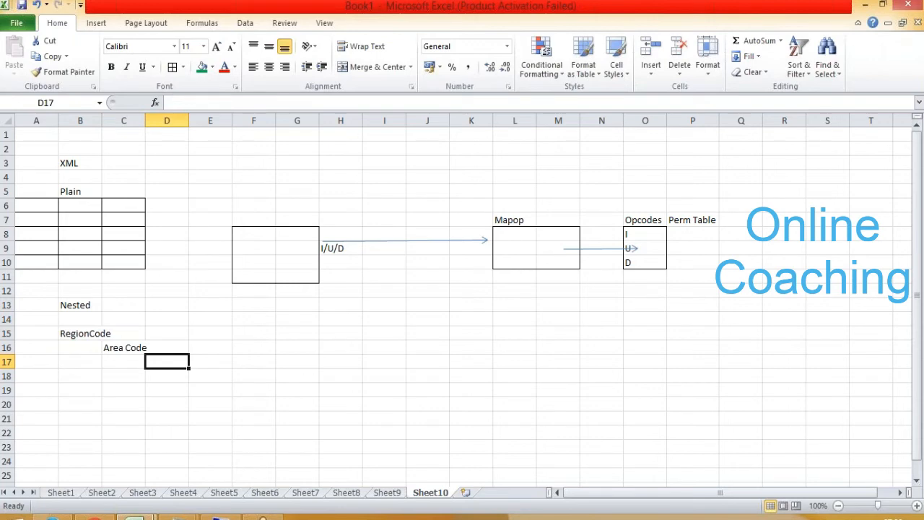
text(Postal code)
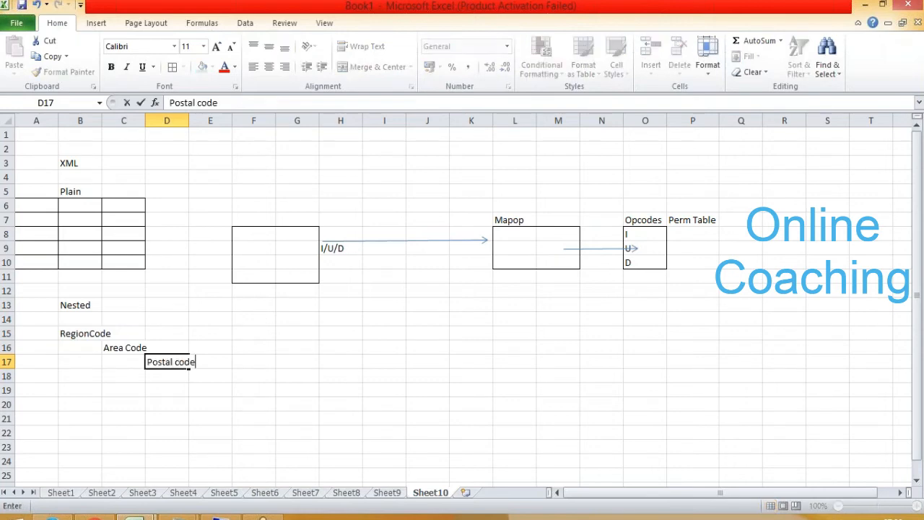
click(514, 17)
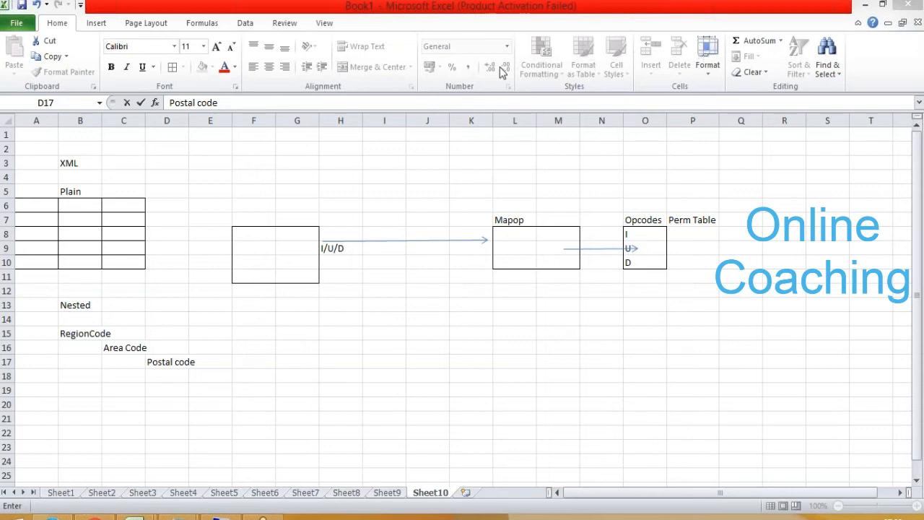
click(477, 191)
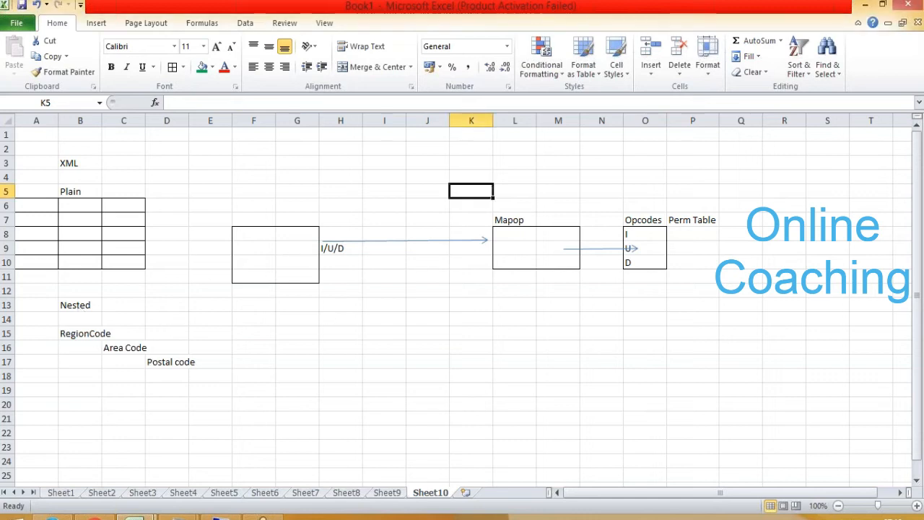
click(78, 307)
drag(79, 307, 193, 382)
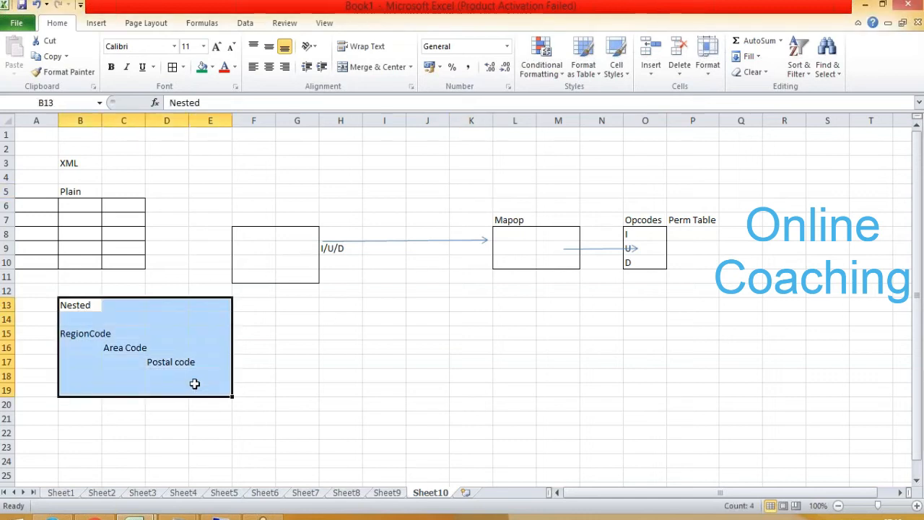
click(126, 307)
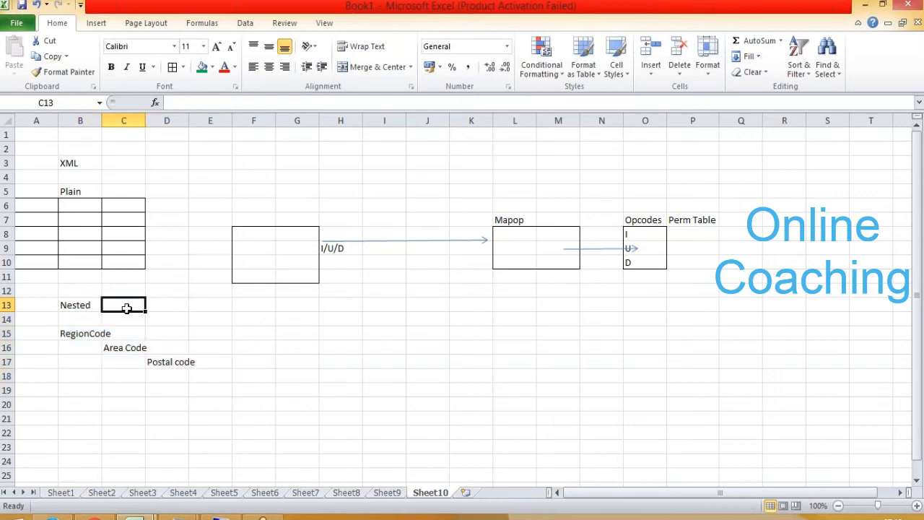
click(138, 332)
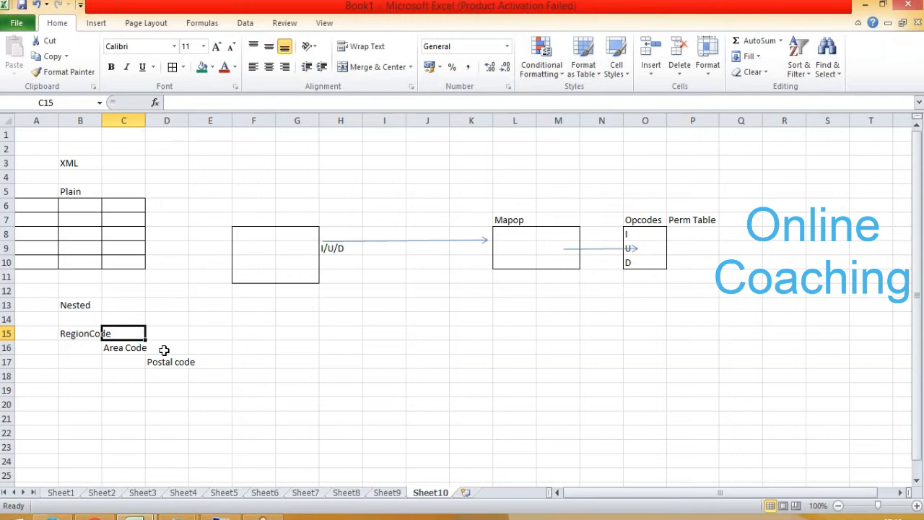
click(163, 350)
click(211, 367)
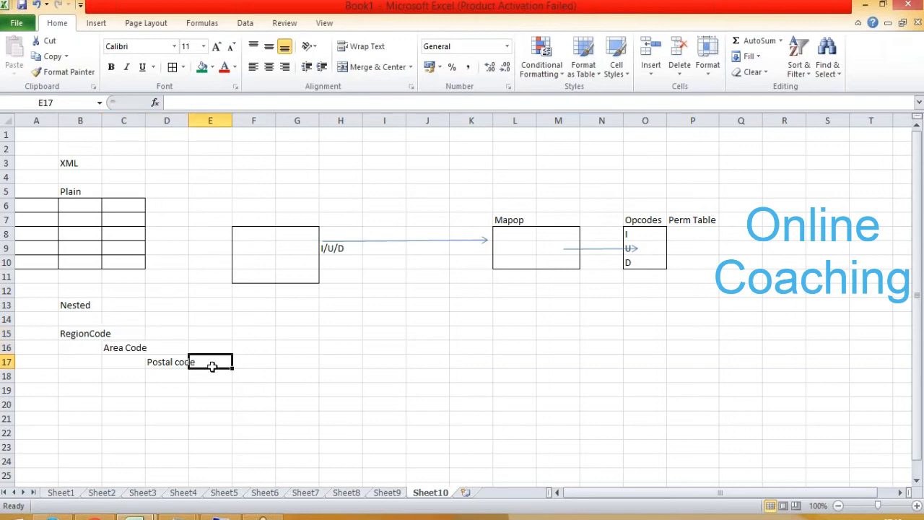
drag(126, 303, 220, 305)
- Enter USA in cell H13 as the top-level example for the nested structure
click(338, 311)
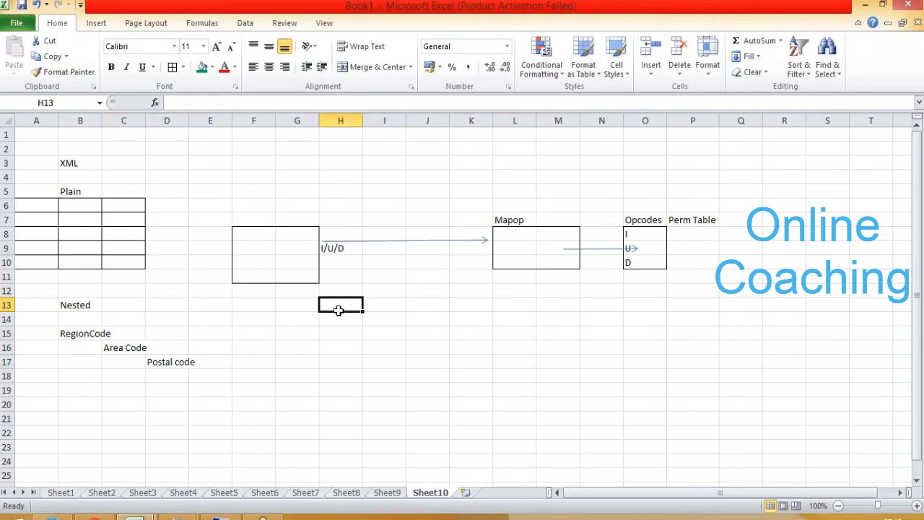
text(USA)
key(Return)
key(Return)
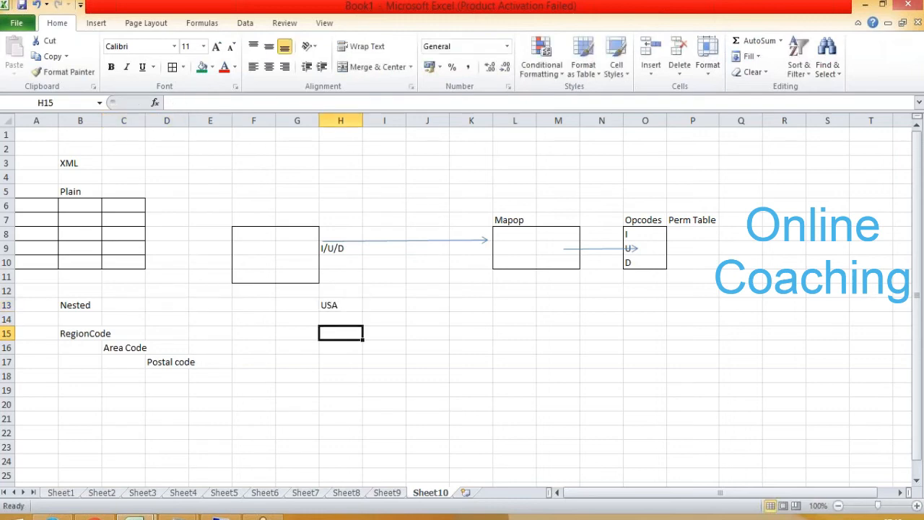
- Fill the region row H15:K15 with NC, SC, Chicago and NJ
text(NC)
key(Tab)
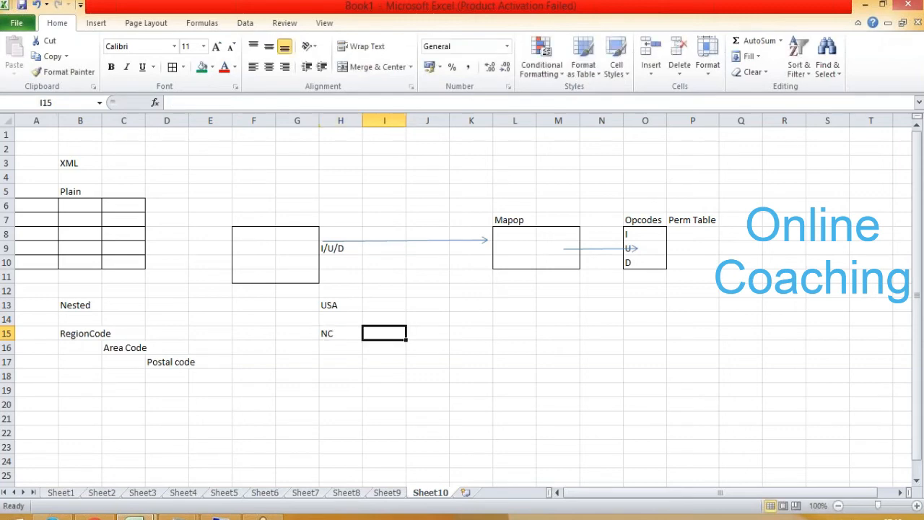
text(SC)
key(Tab)
text(Chi)
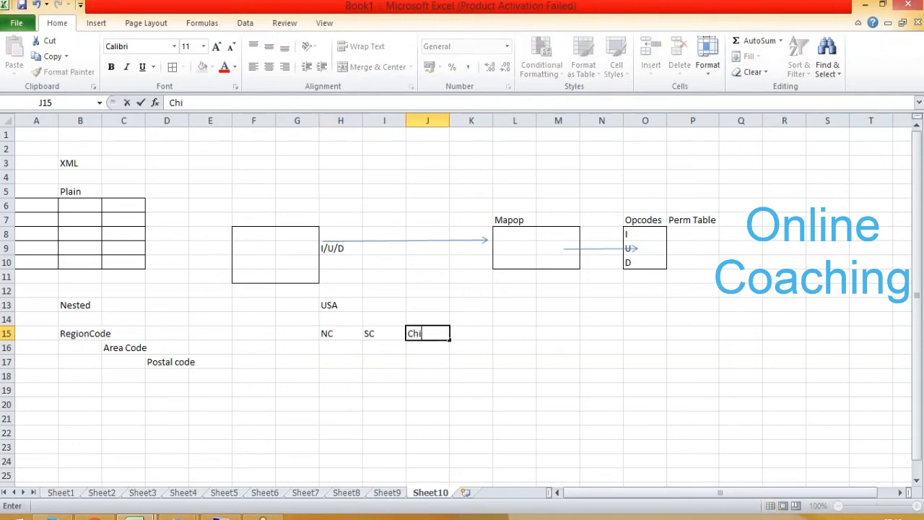
text(cago)
key(Tab)
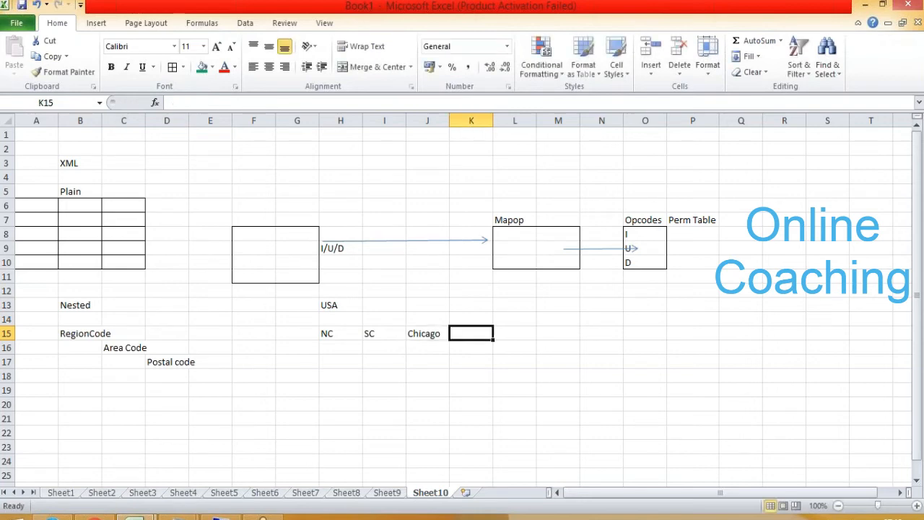
text(NJ)
key(Return)
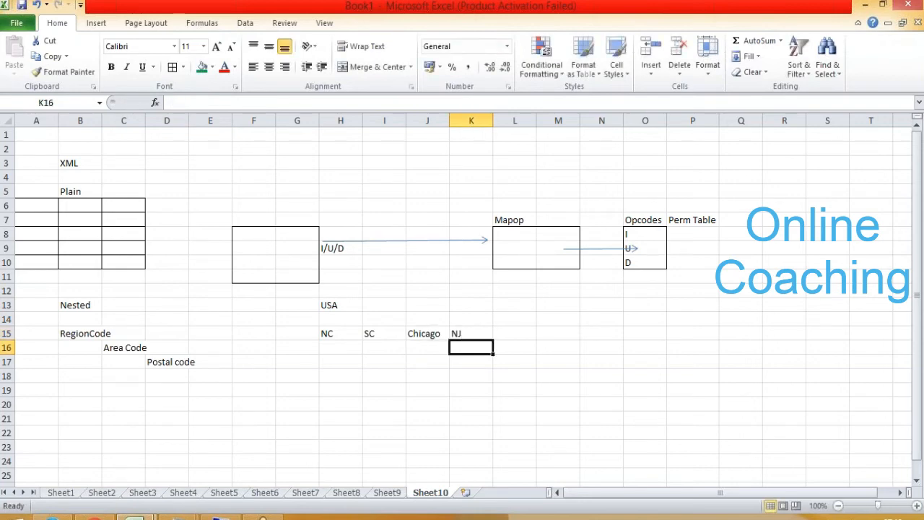
- Fill the area row H16:K16 with Hockory, GV, Lake and XYZ below the matching regions
key(Left)
key(Left)
key(Left)
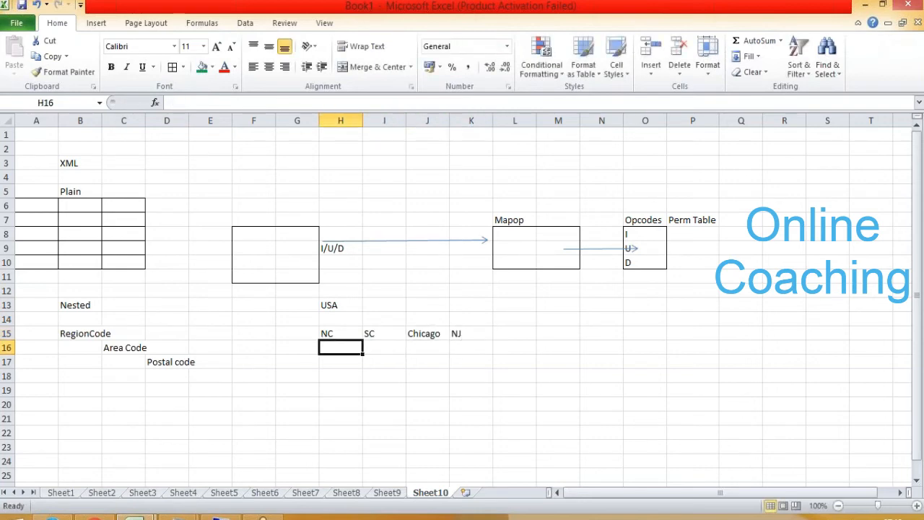
text(Hockory)
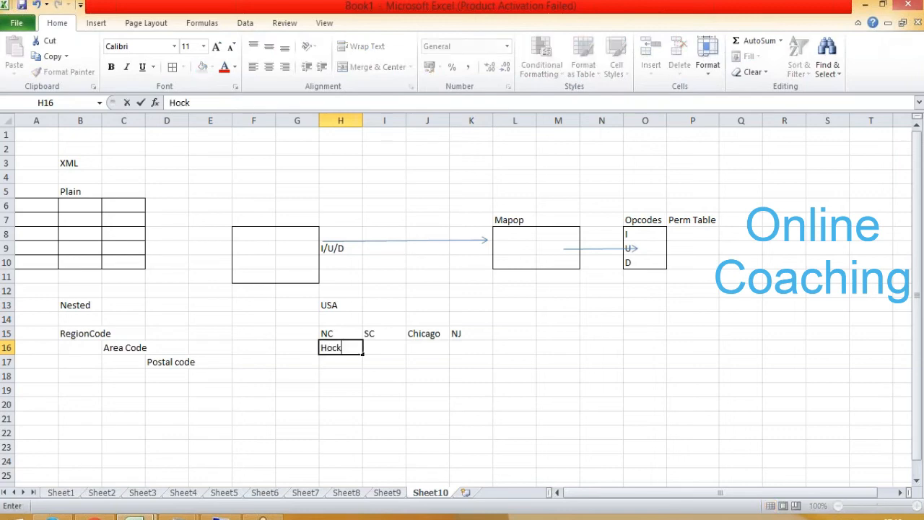
key(Tab)
key(Tab)
key(Tab)
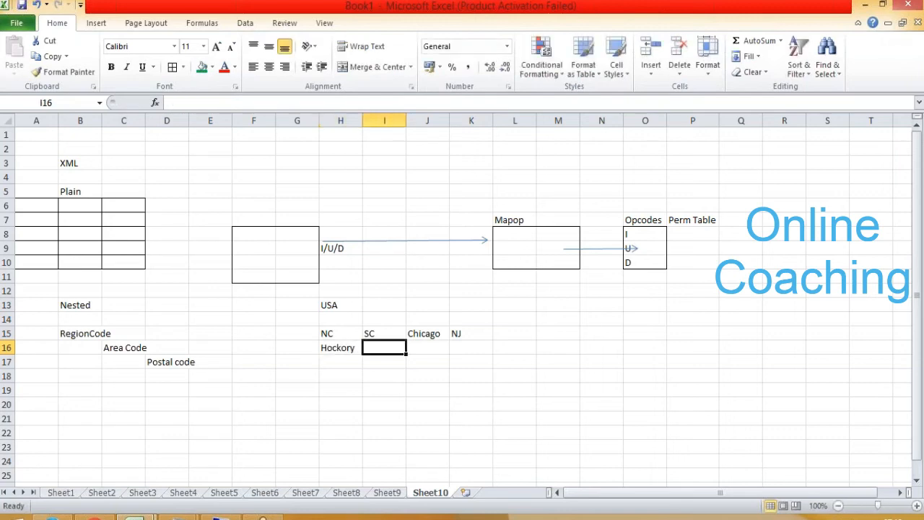
key(Left)
key(Left)
text(GV)
key(Tab)
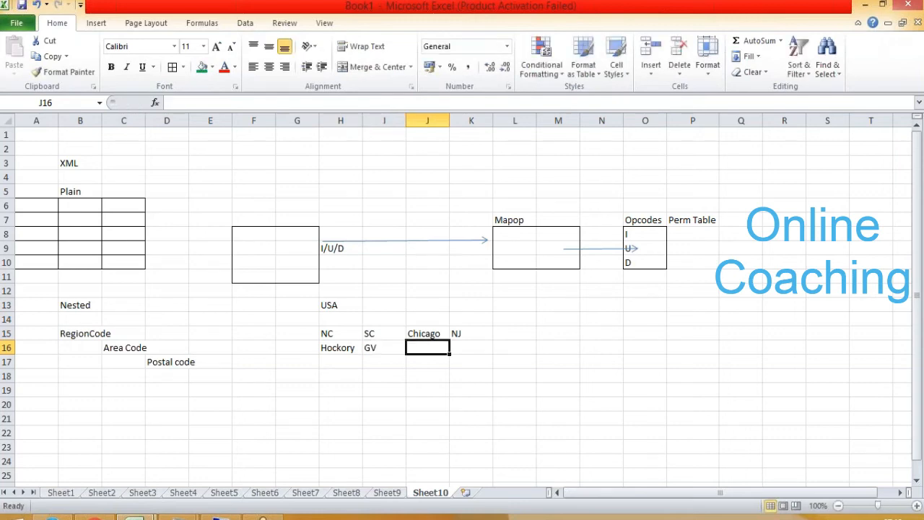
text(Lake)
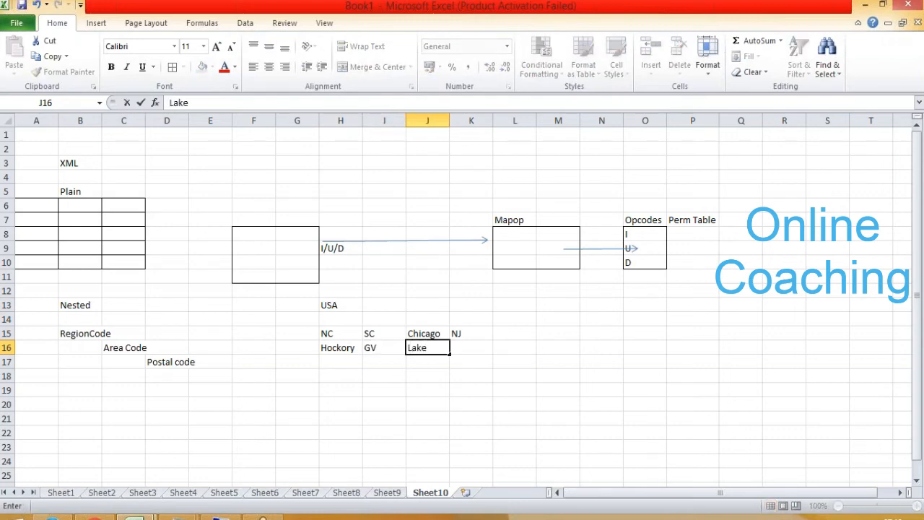
key(Tab)
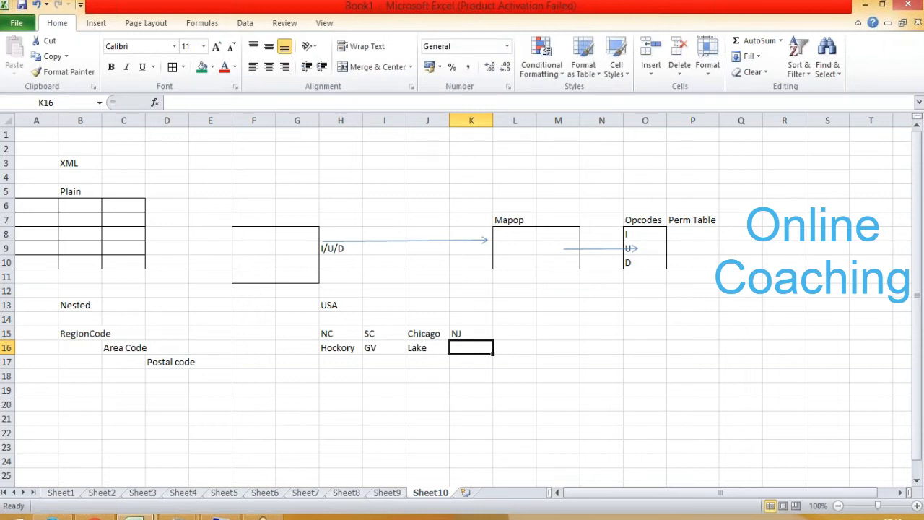
text(XYZ)
key(Return)
- Add the sample postal codes 208601 and 28602 under Hockory in cells H17 and H18, and highlight the example block H13:K19
key(Left)
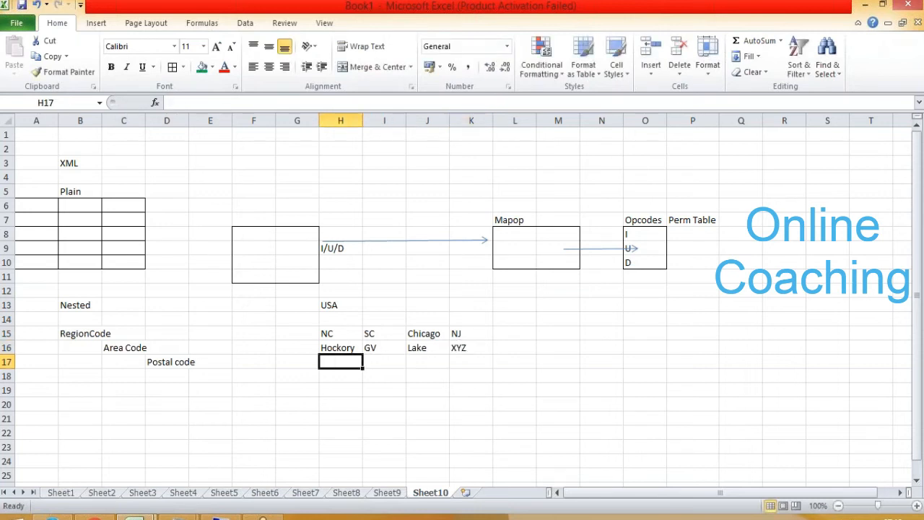
text(208601)
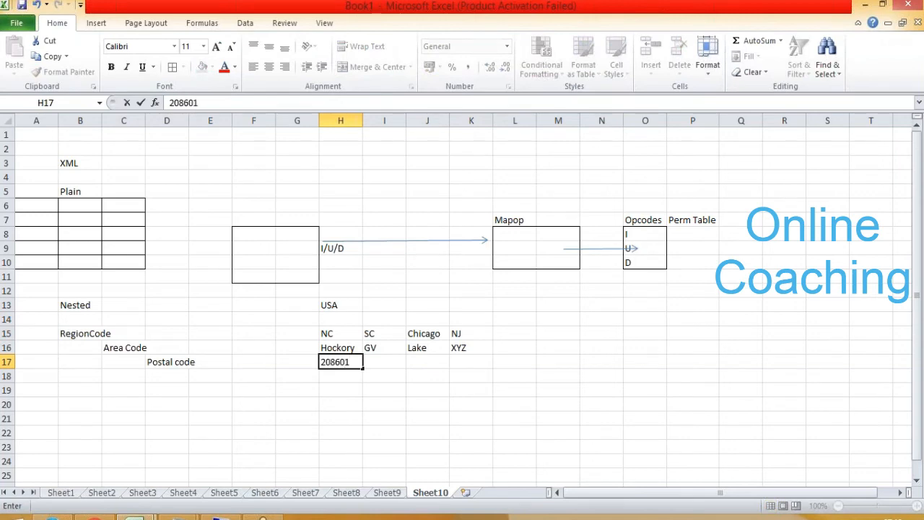
key(Return)
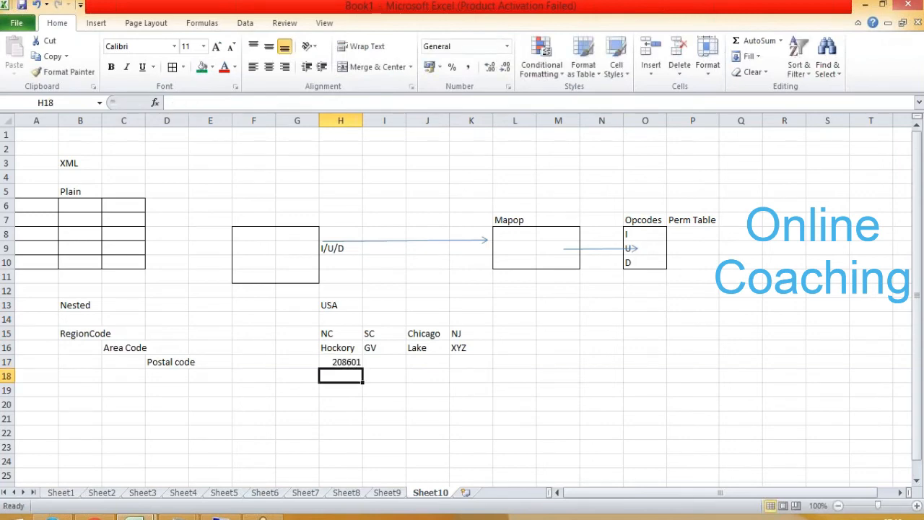
text(286)
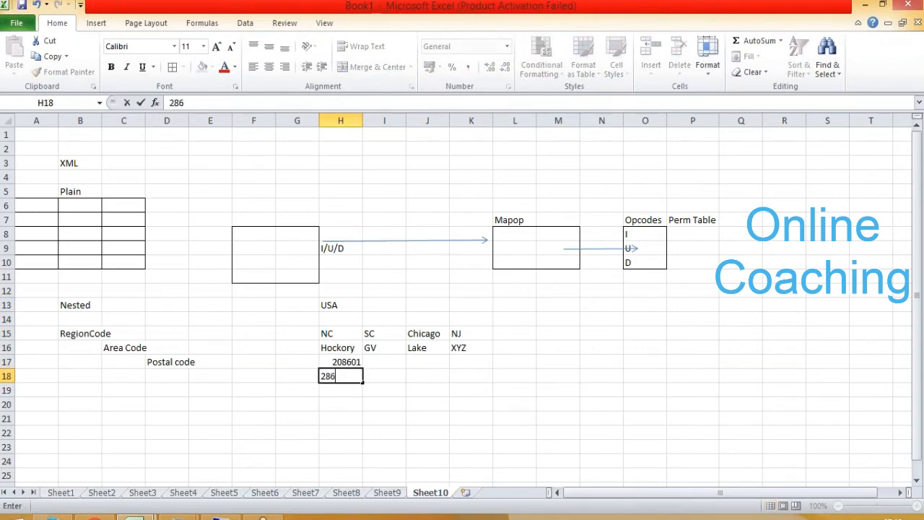
text(02)
key(Return)
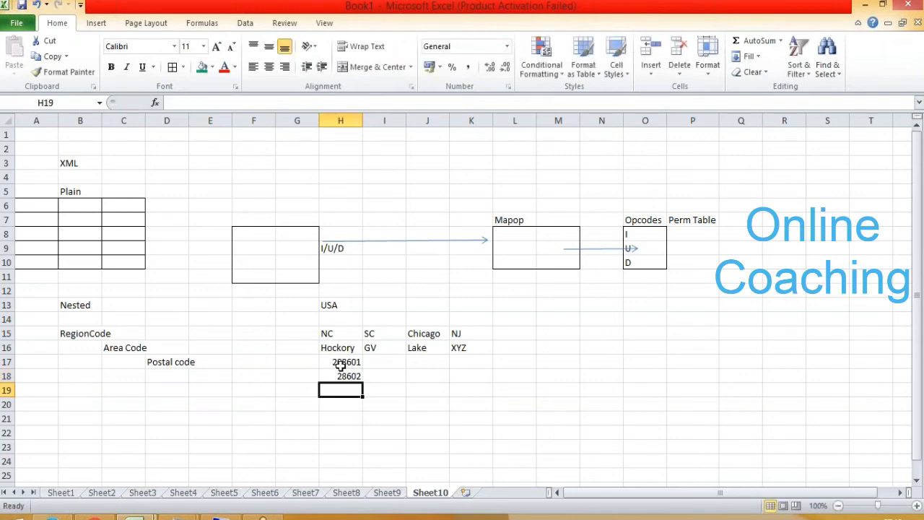
click(334, 305)
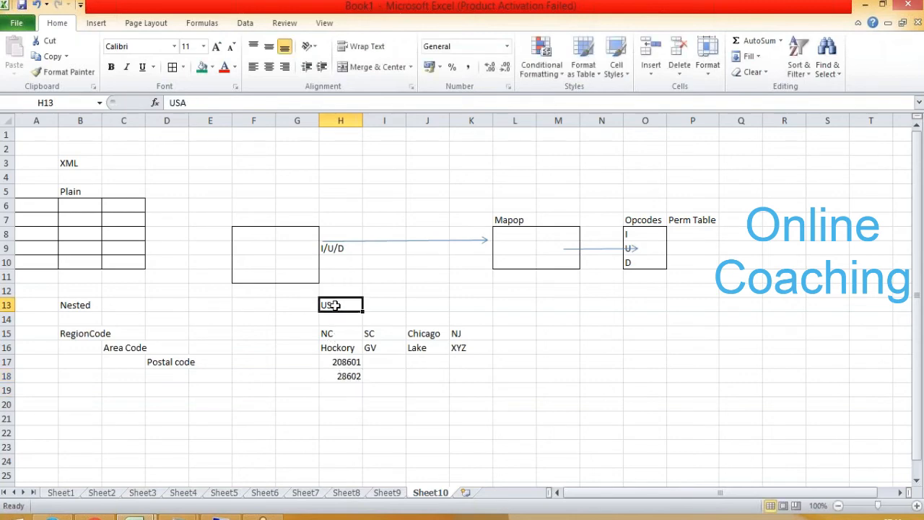
drag(334, 306, 487, 388)
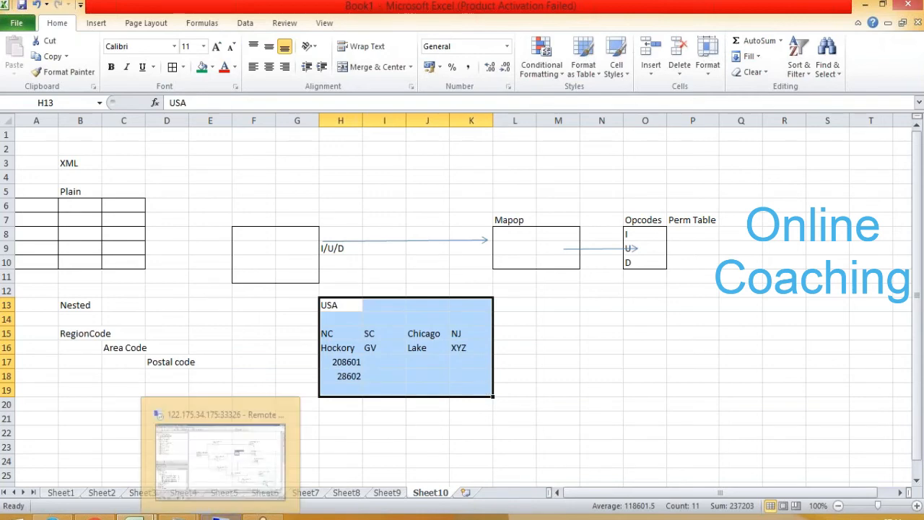
- Switch to SAP Data Services Designer in the remote session and collapse the DS_DB_SRC tables and the DS_DB_SRC and DS_SAP datastores
click(220, 517)
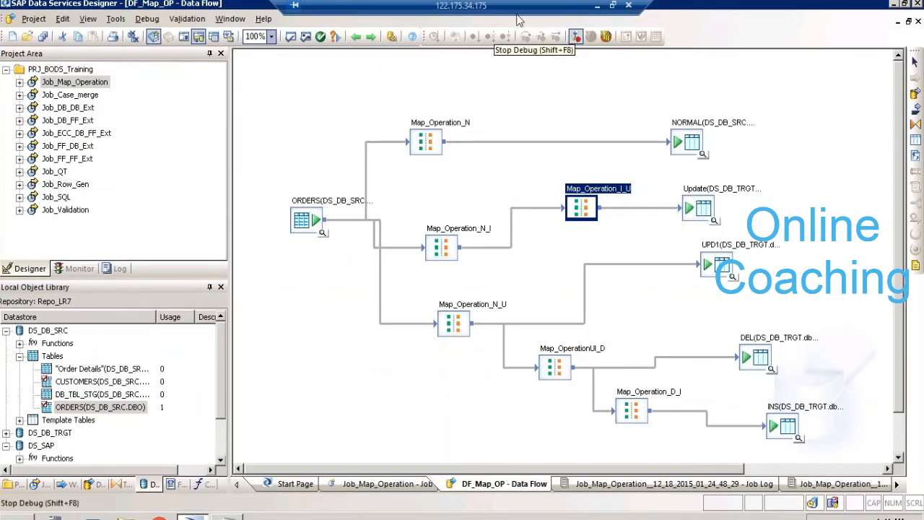
click(19, 356)
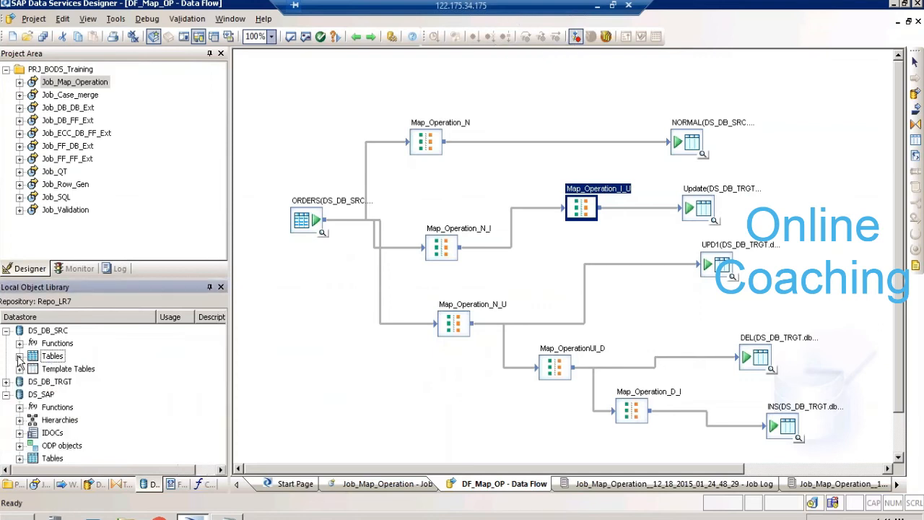
click(6, 330)
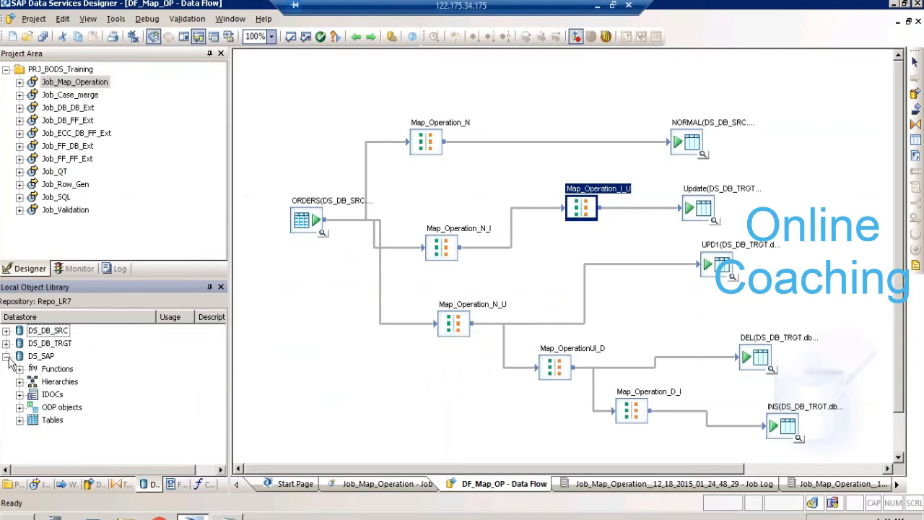
click(6, 356)
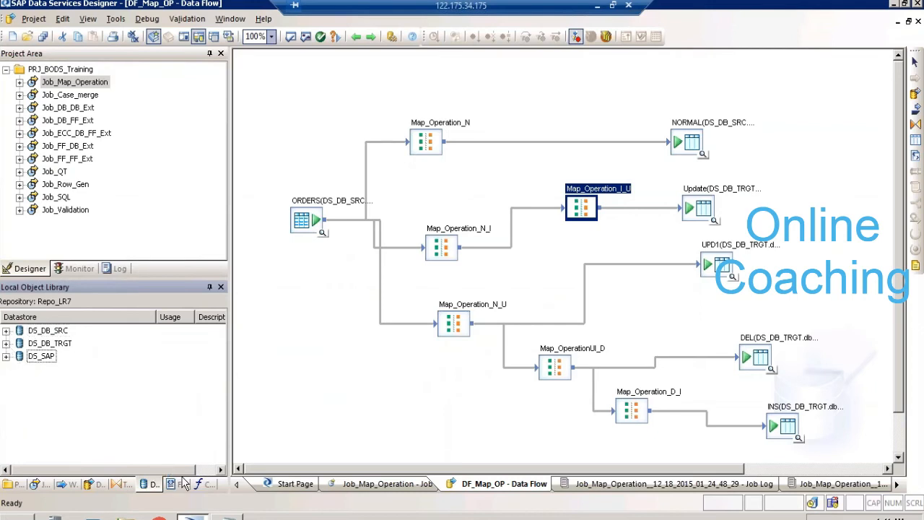
- Minimise the remote session, look through the local BODI_XIR2_Manipulating XML folder and close it
key(super+d)
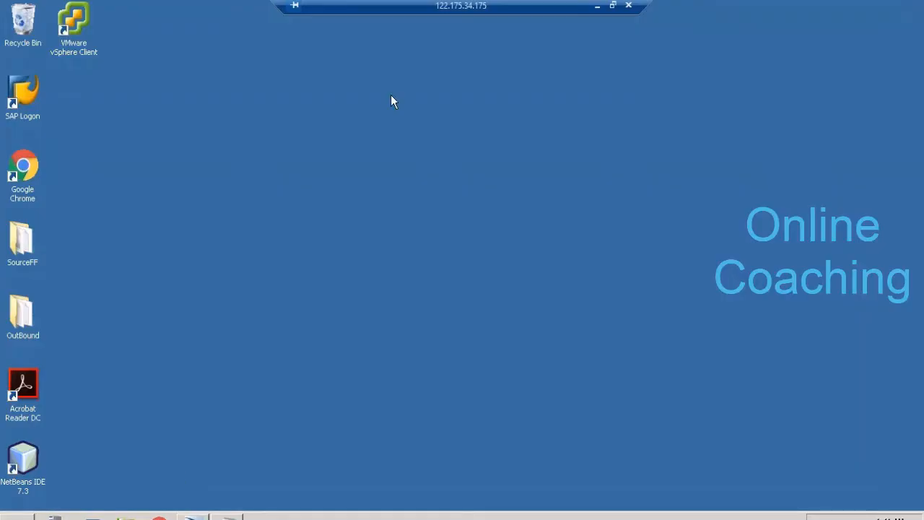
click(597, 6)
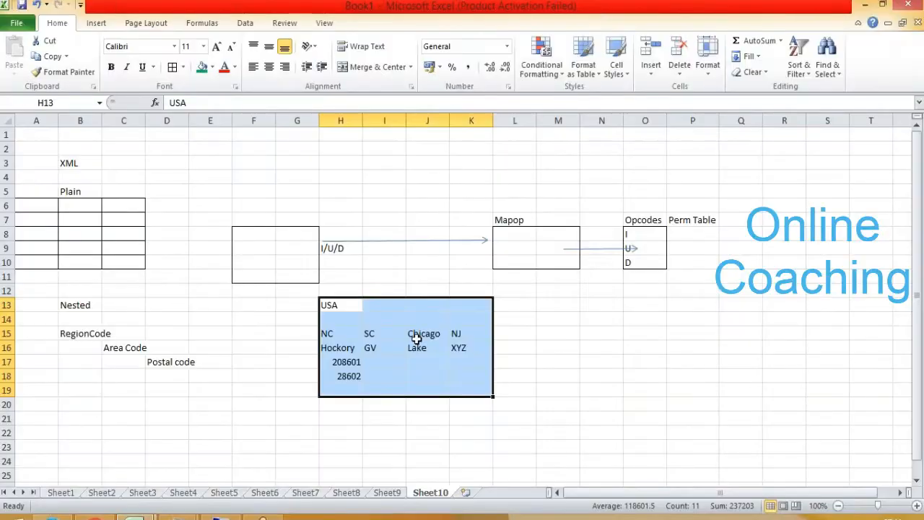
key(super+d)
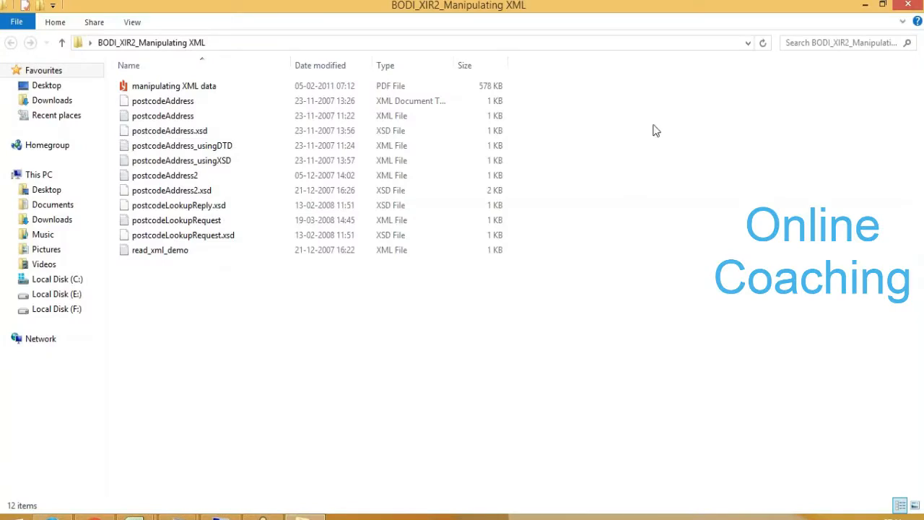
mouse_move(919, 5)
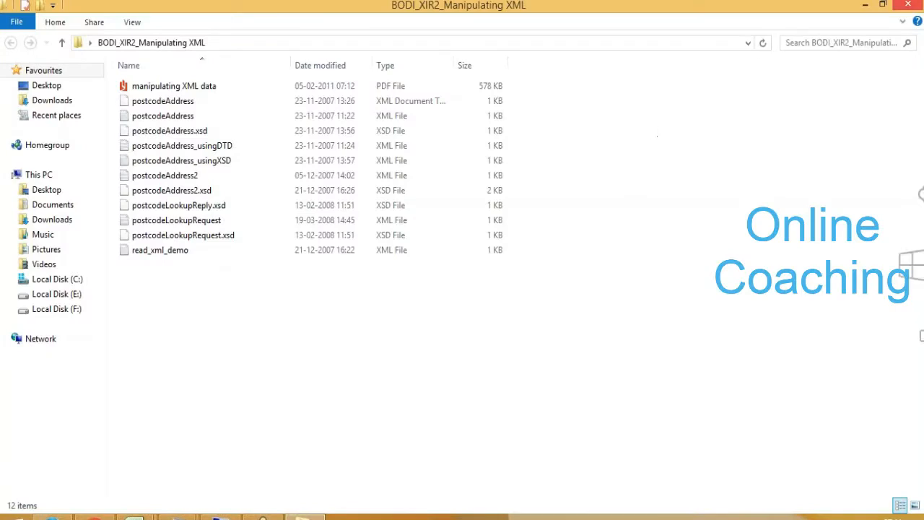
click(914, 5)
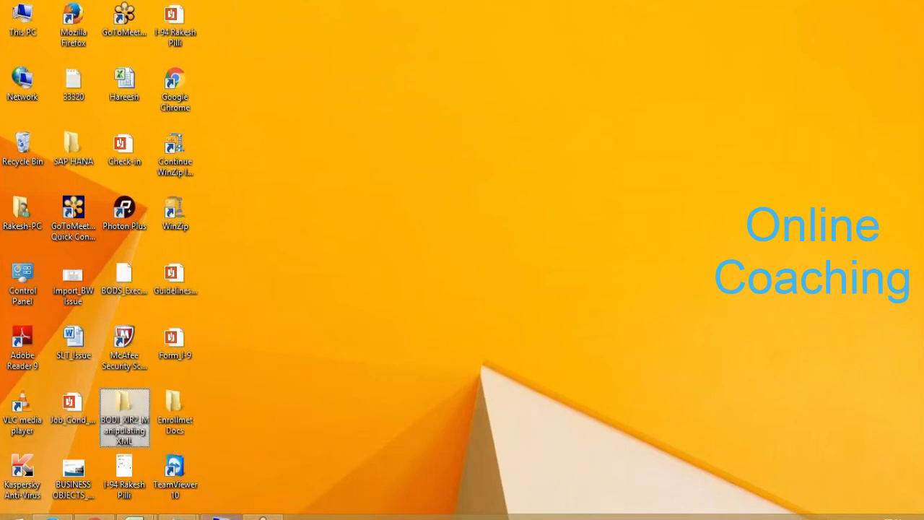
- Return to the remote session and paste the copied BODI_XIR2_Manipulating XML folder onto its desktop
click(221, 517)
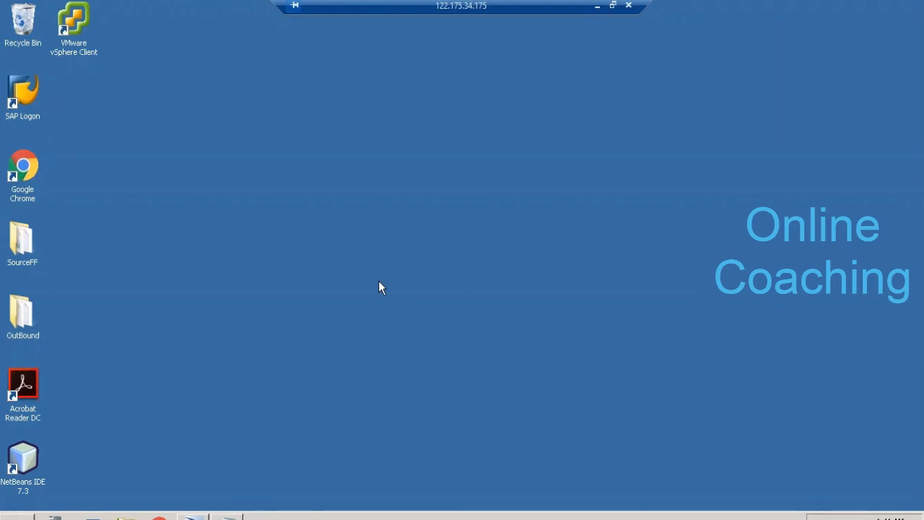
right_click(235, 201)
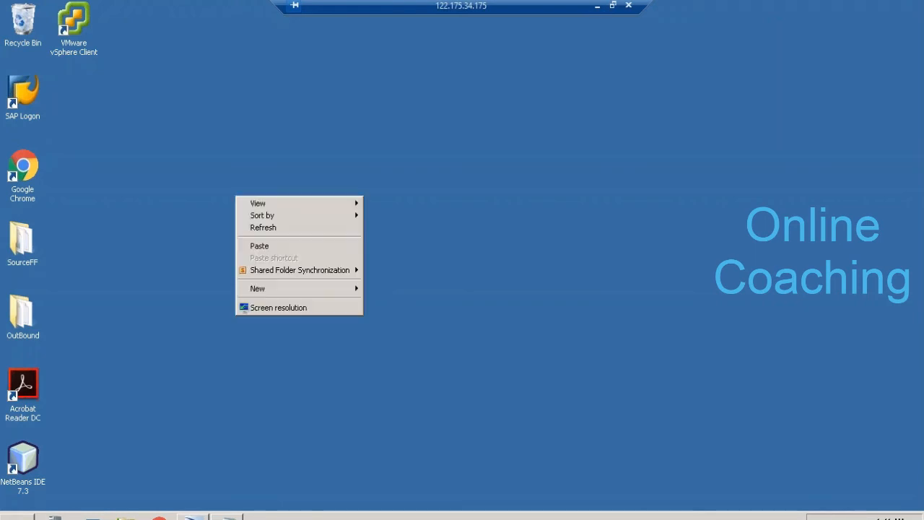
click(261, 246)
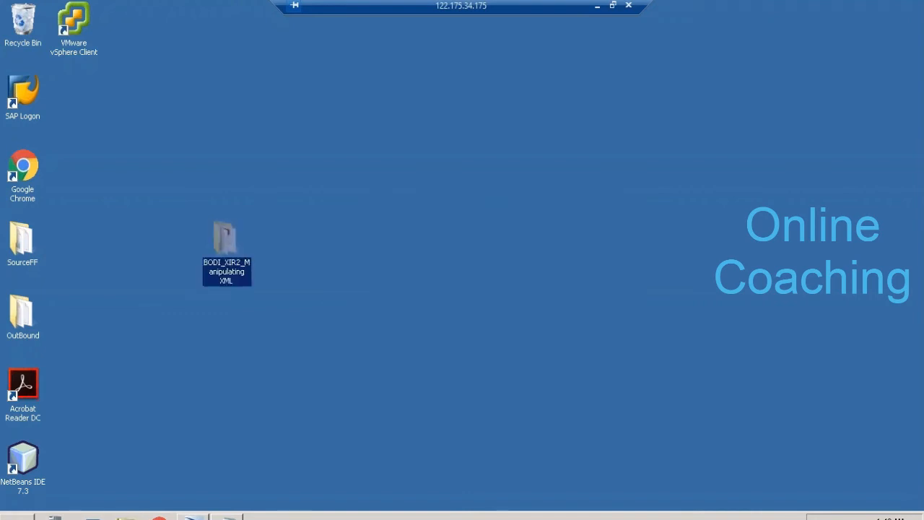
- Switch to the SAP-BODS Training Schedule Plan workbook in Excel and highlight the Day 8 topics in I3:I11
click(597, 6)
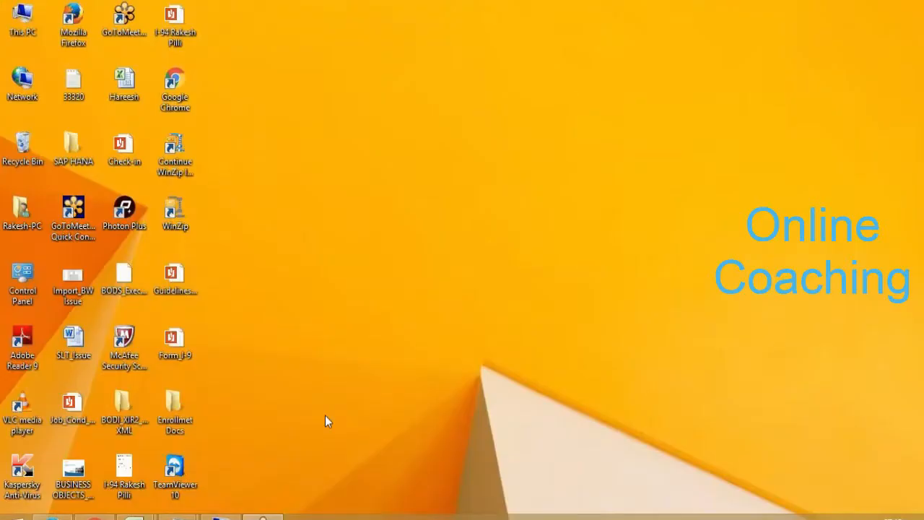
mouse_move(134, 517)
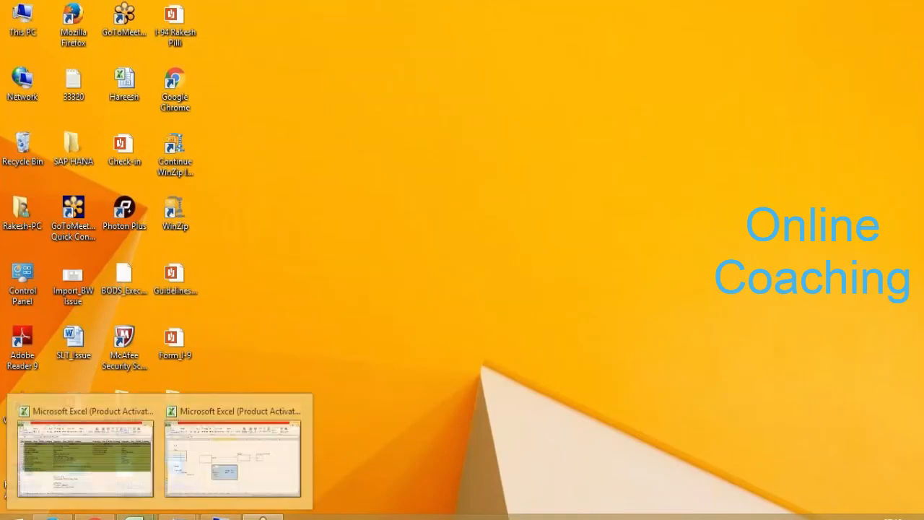
click(95, 435)
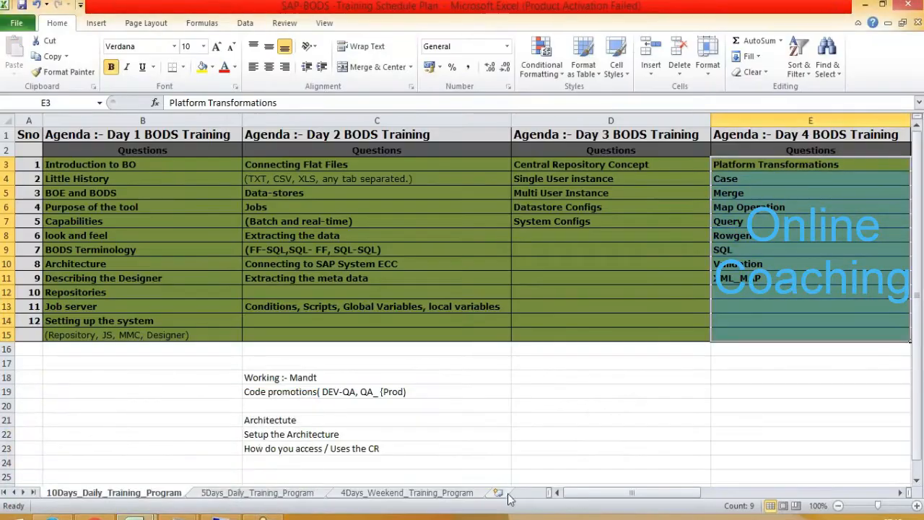
click(899, 494)
click(899, 493)
click(898, 494)
click(899, 494)
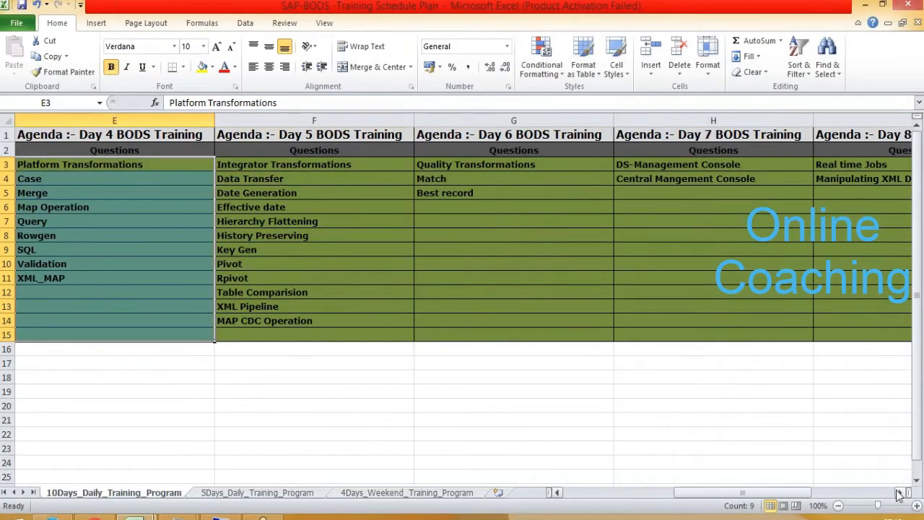
click(899, 493)
drag(721, 166, 727, 278)
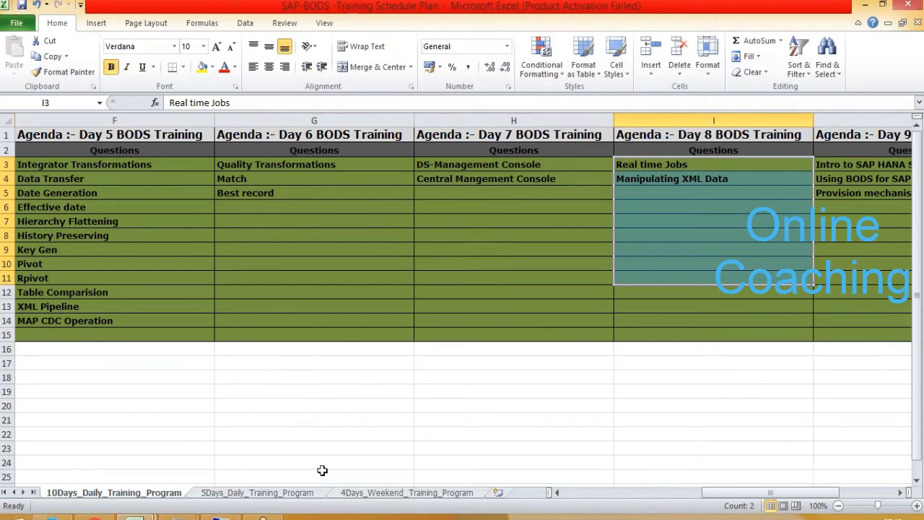
- Return to the remote session, place the BODI_XIR2_Manipulating XML folder below the VMware vSphere Client shortcut, and bring up Data Services Designer
click(221, 517)
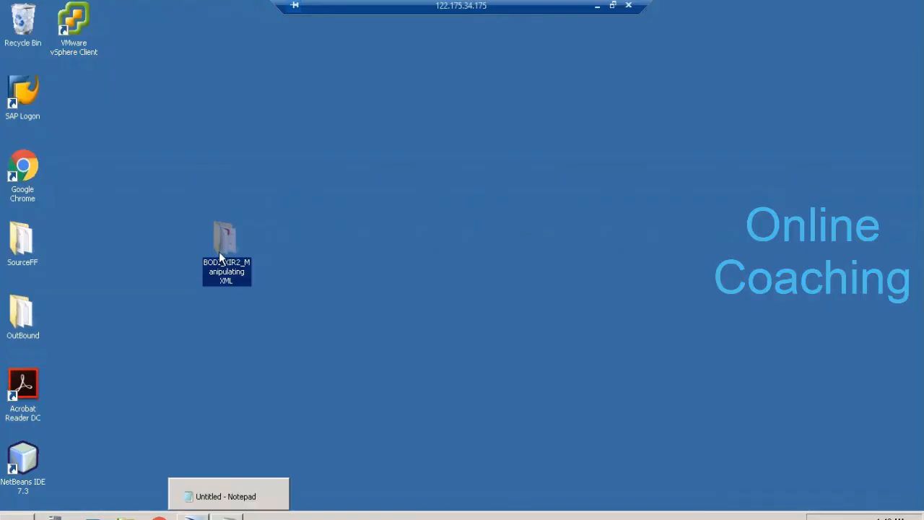
drag(226, 242, 98, 97)
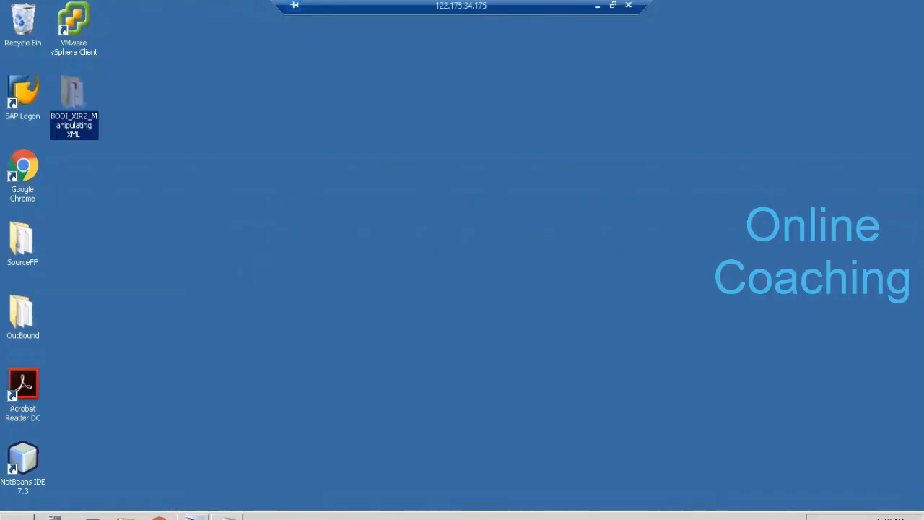
click(195, 516)
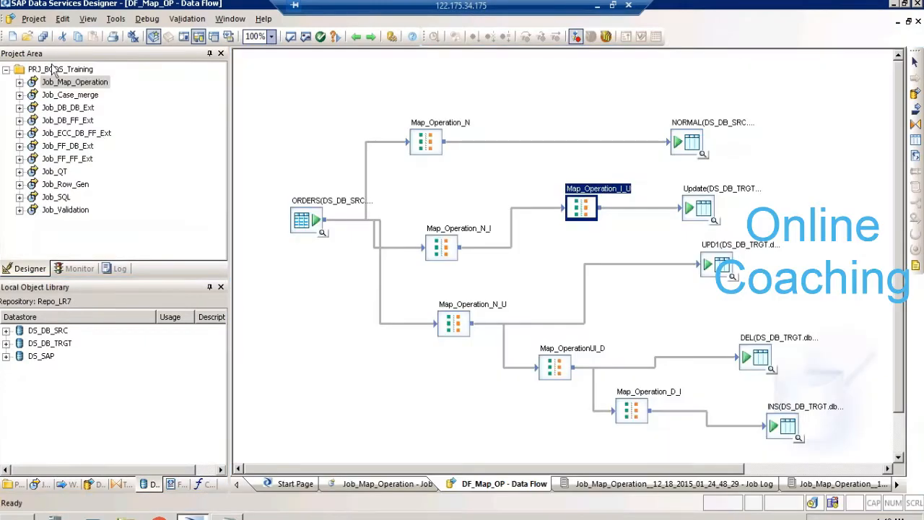
- Create a new batch job named Job_Read_XML in the PRJ_BODS_Training project
right_click(56, 70)
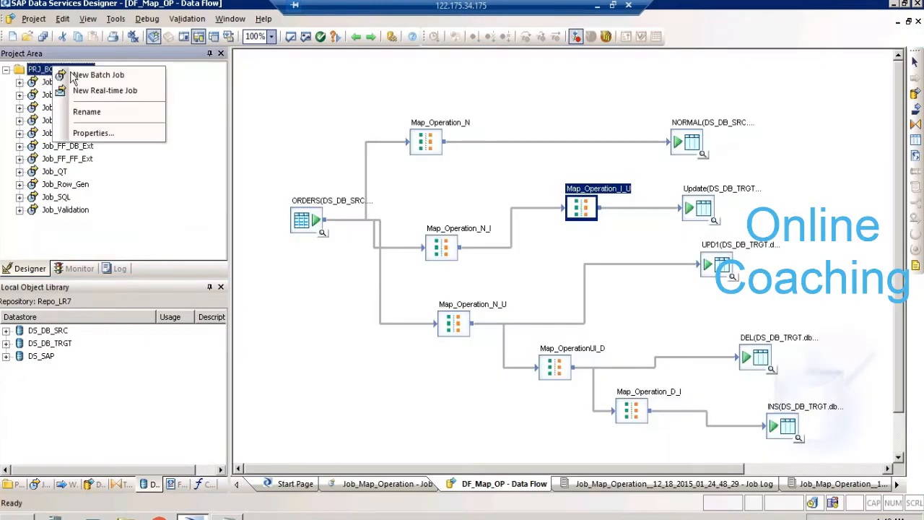
click(97, 75)
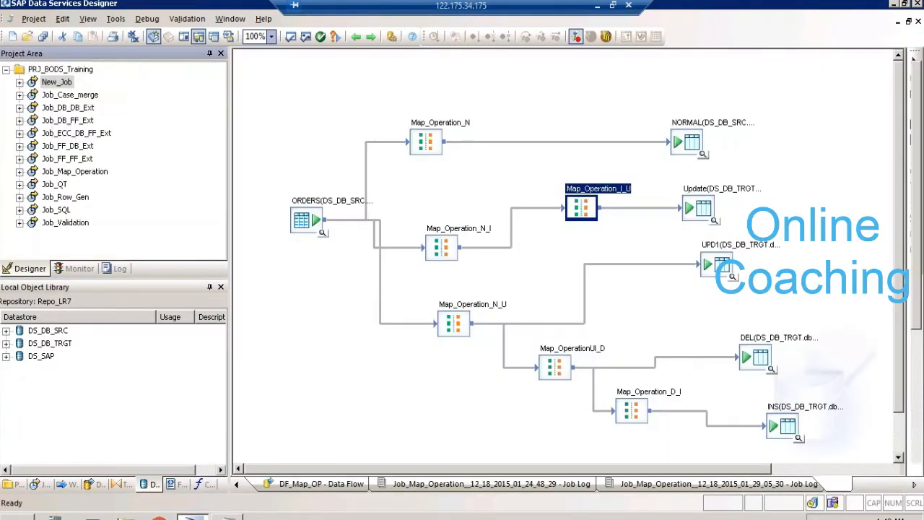
text(Ob-Read)
key(BackSpace)
key(BackSpace)
key(BackSpace)
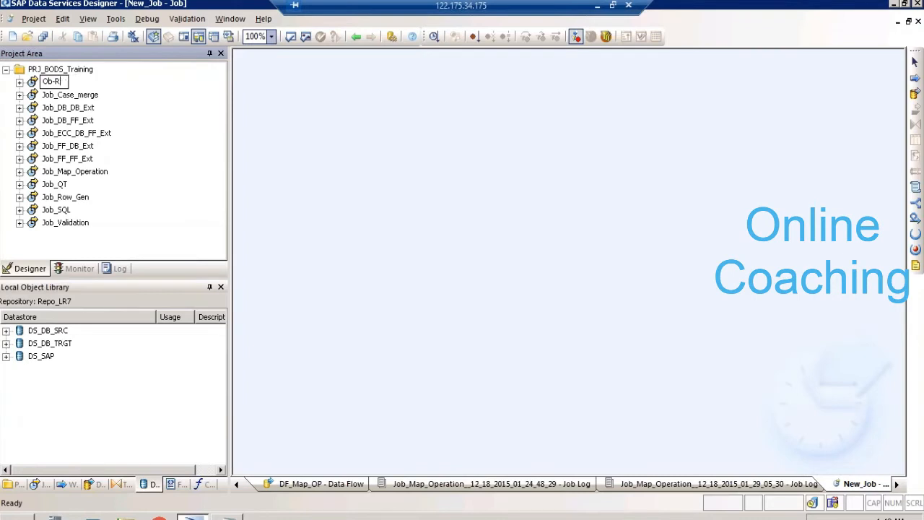
key(BackSpace)
key(BackSpace)
key(BackSpace)
key(BackSpace)
text(Job_Read_XML)
click(322, 137)
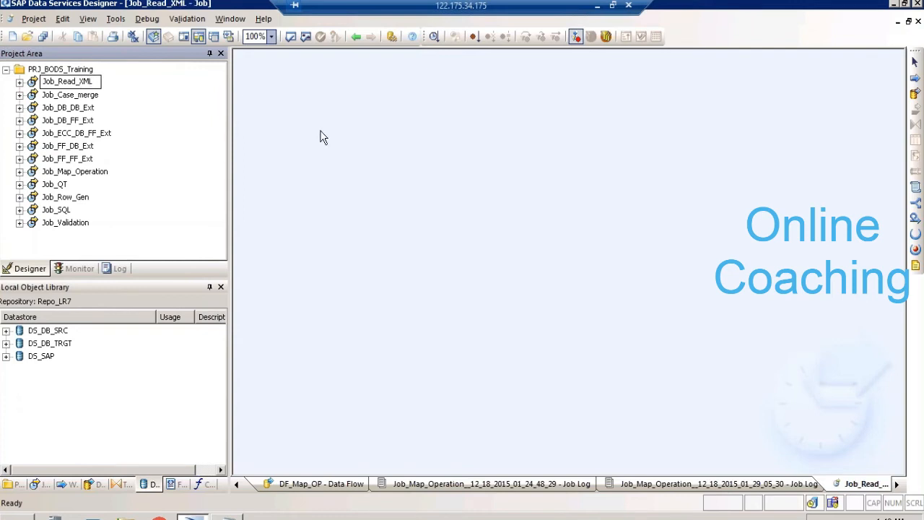
- Add a data flow named DF_Read_XML to Job_Read_XML and open it
click(916, 94)
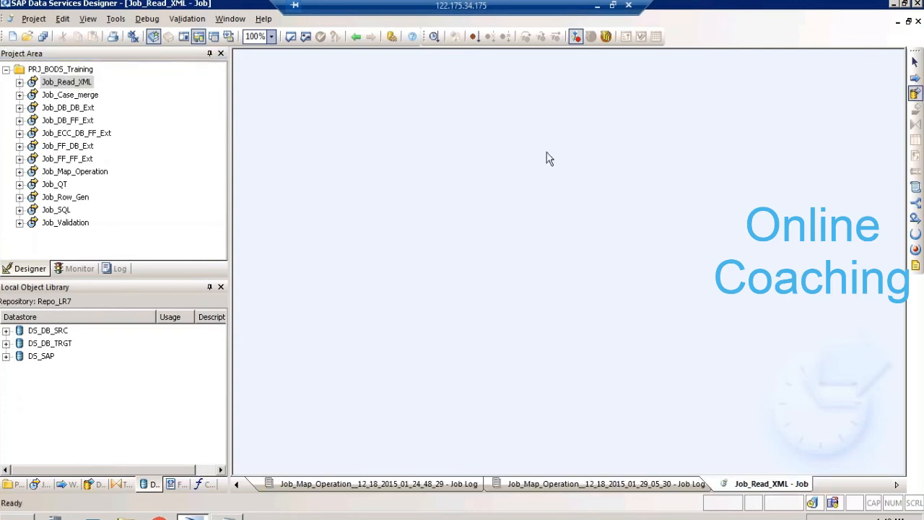
click(416, 145)
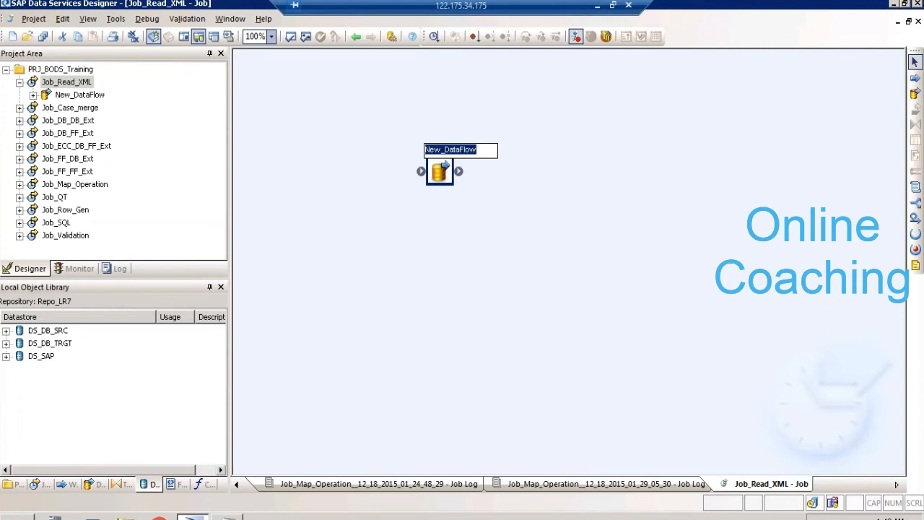
text(Z)
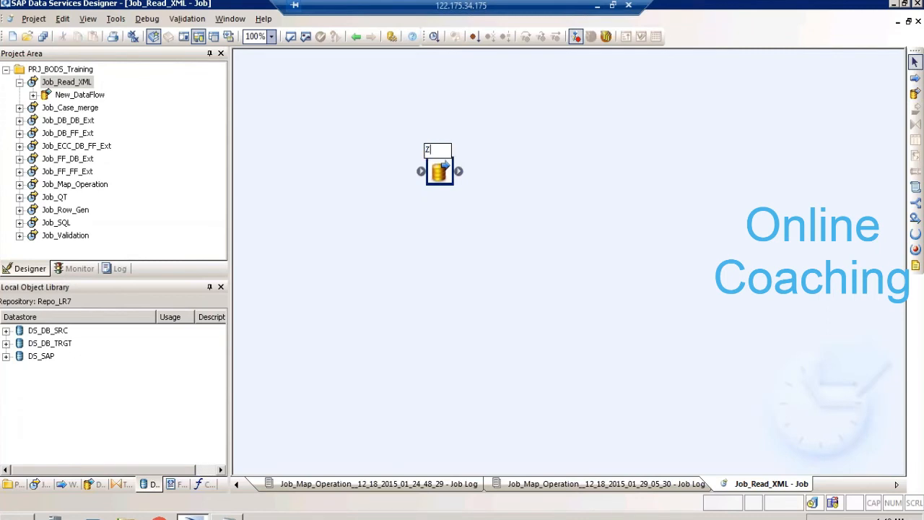
key(BackSpace)
text(DF_Read_XML)
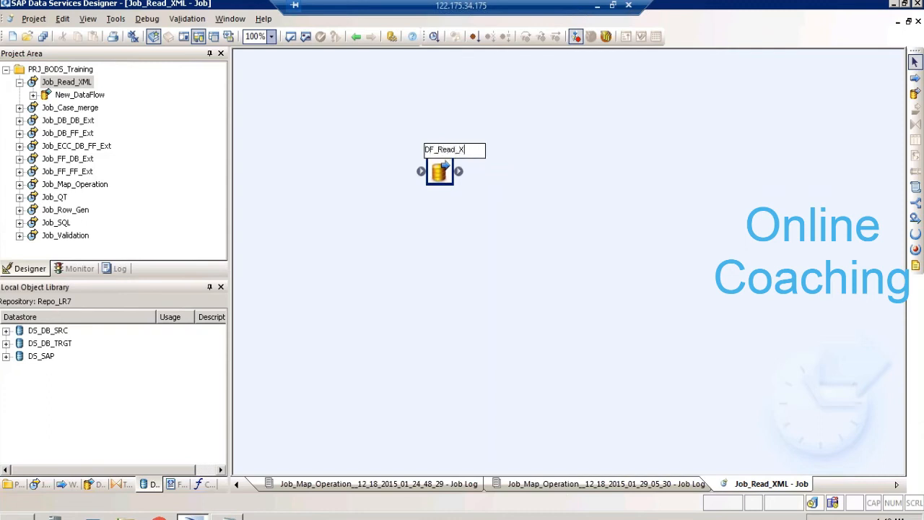
click(587, 237)
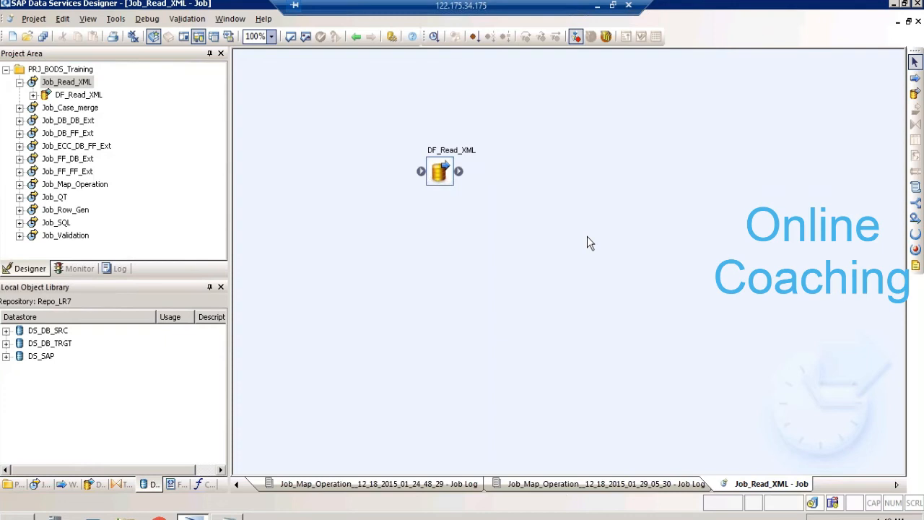
click(456, 151)
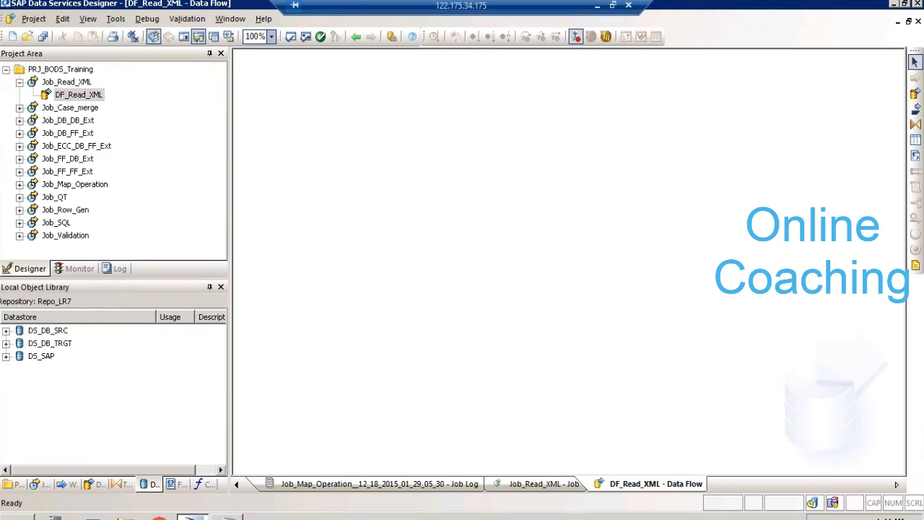
- Switch to Book1 in Excel and enter .XSD in cell B20 of Sheet10
click(597, 5)
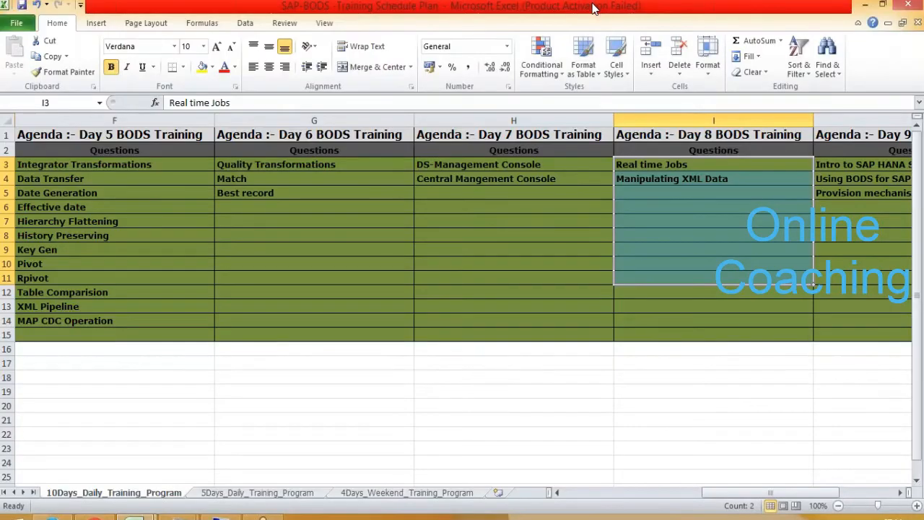
click(222, 517)
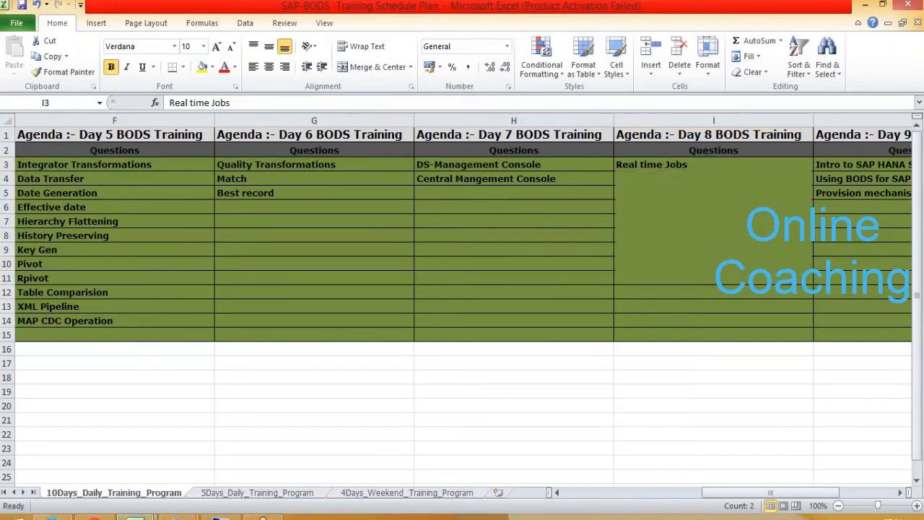
click(88, 406)
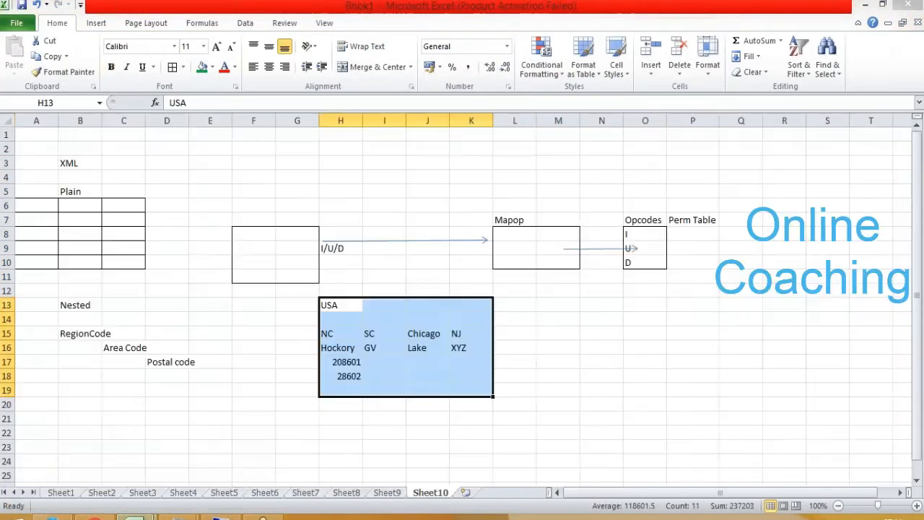
click(87, 406)
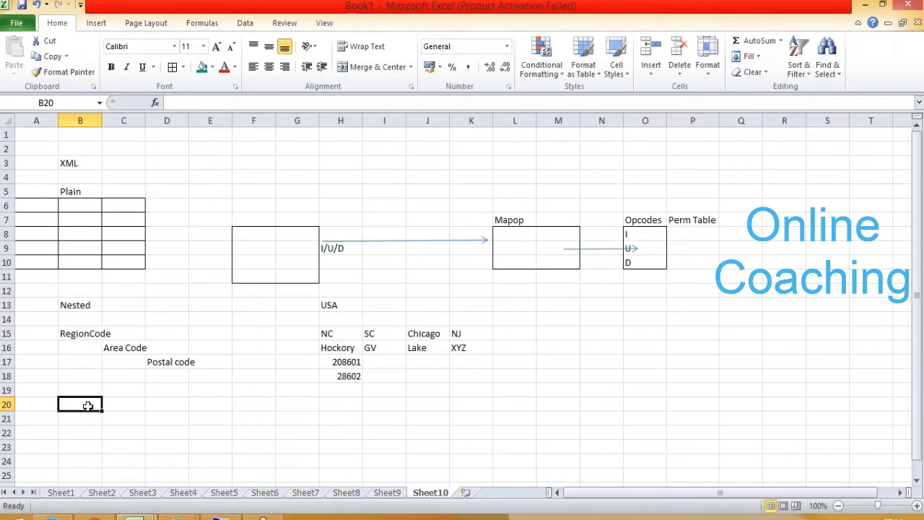
text(.XSD)
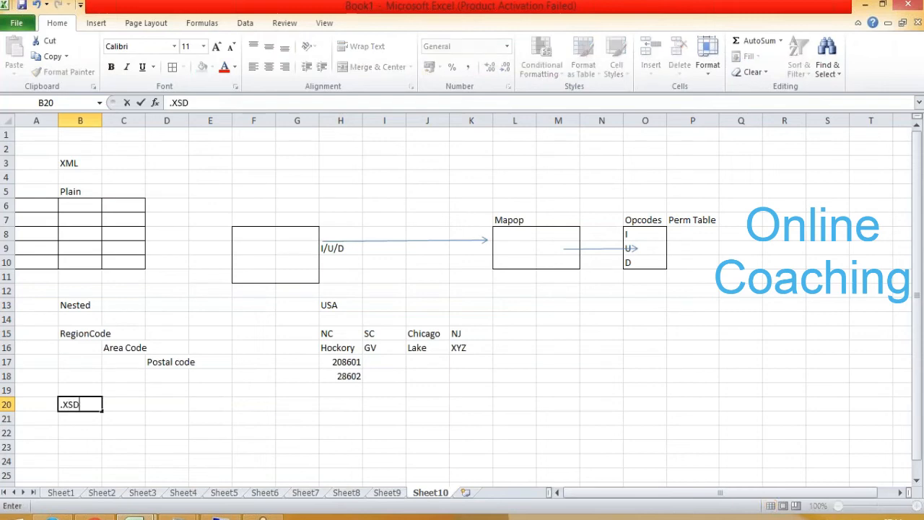
key(Return)
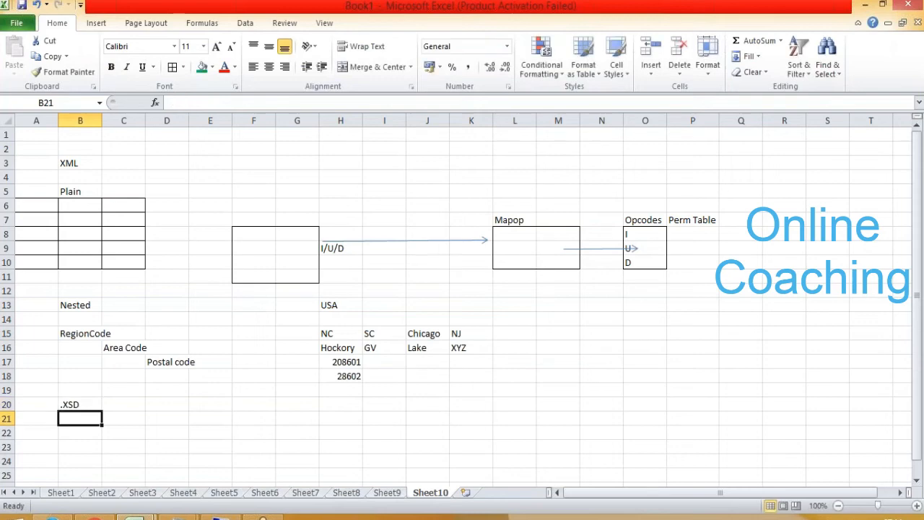
- Enter .DTD in cell B21 and .XML in cell B22 beneath the .XSD entry
text(>DTD)
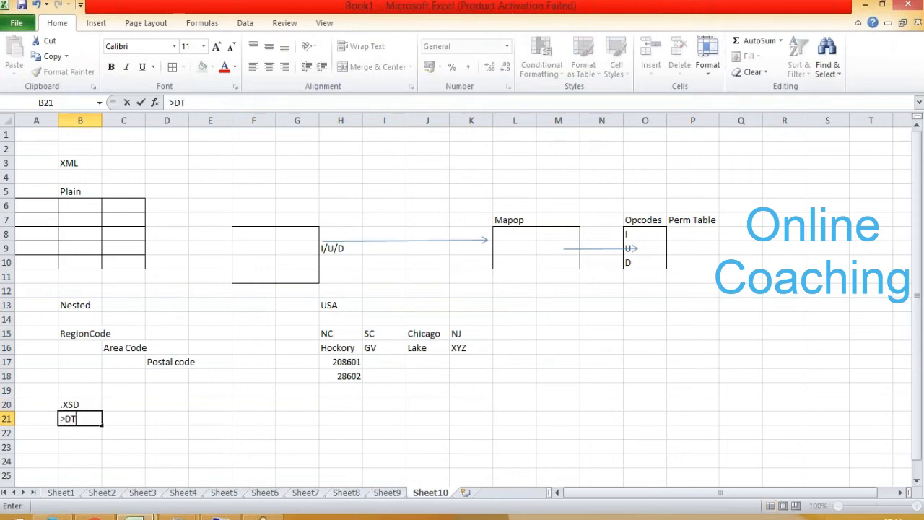
key(BackSpace)
key(BackSpace)
key(BackSpace)
text(.)
key(BackSpace)
key(BackSpace)
text(.D)
key(Return)
text(.XML)
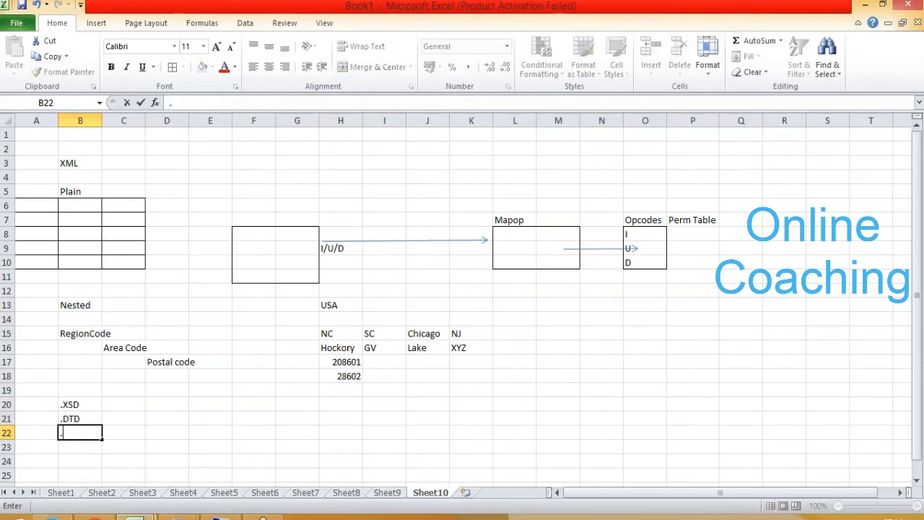
click(148, 417)
- Point out the .XML entry in B22 and highlight the .XSD and .DTD entries in B20:B21
click(84, 433)
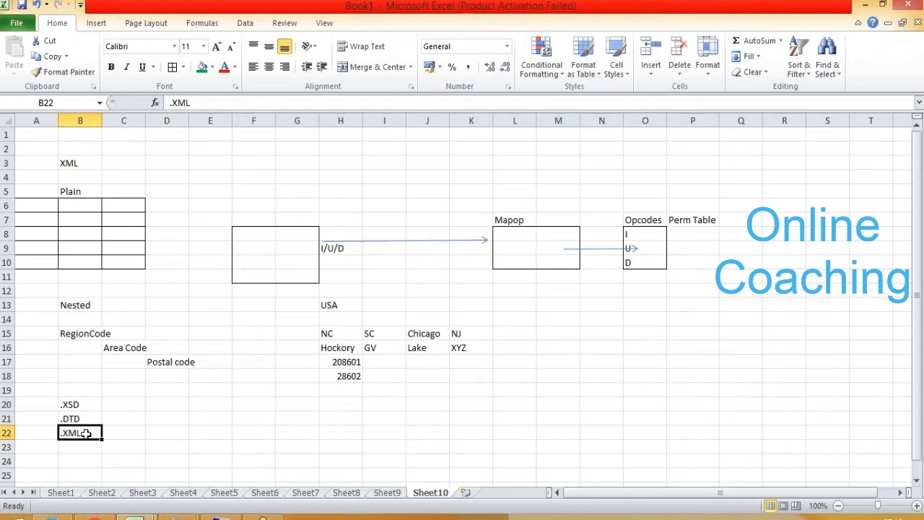
click(149, 423)
click(83, 437)
click(88, 406)
drag(89, 405, 90, 420)
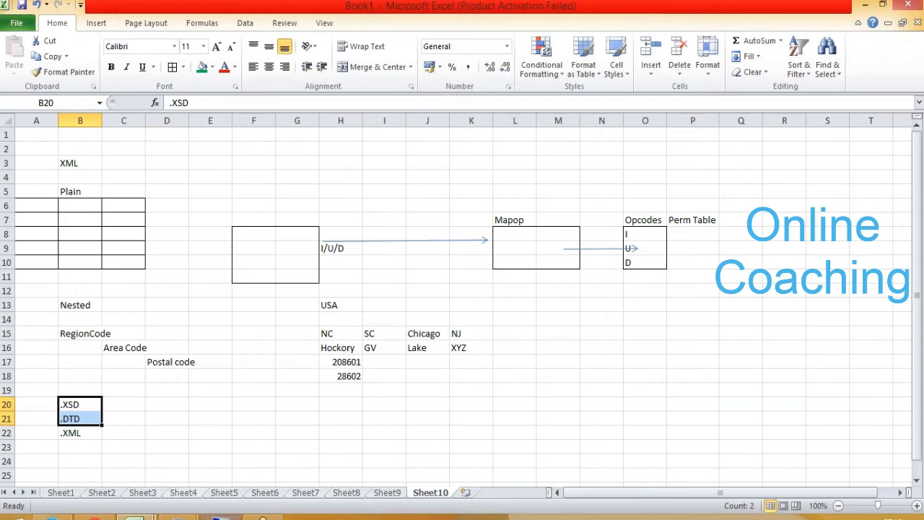
- Return to Data Services Designer in the remote session, show the file formats in the object library and expand Nested Schemas
click(193, 456)
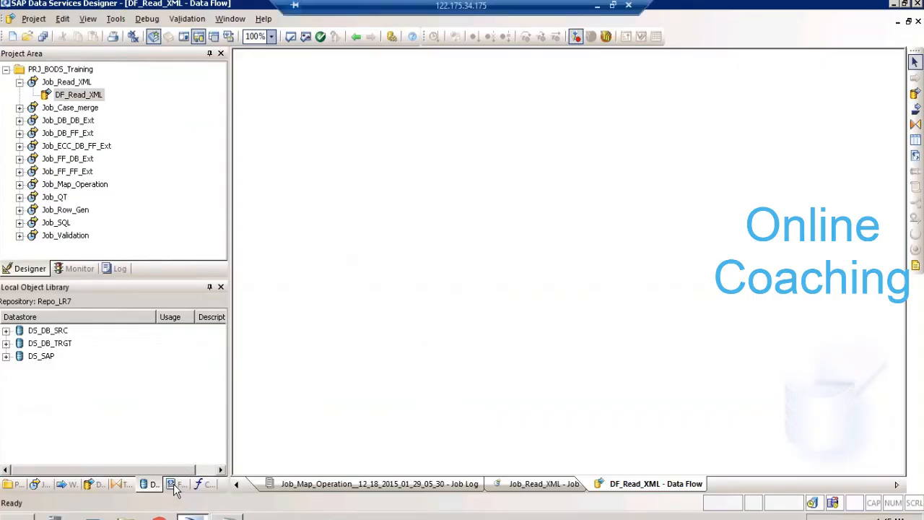
click(180, 430)
click(177, 487)
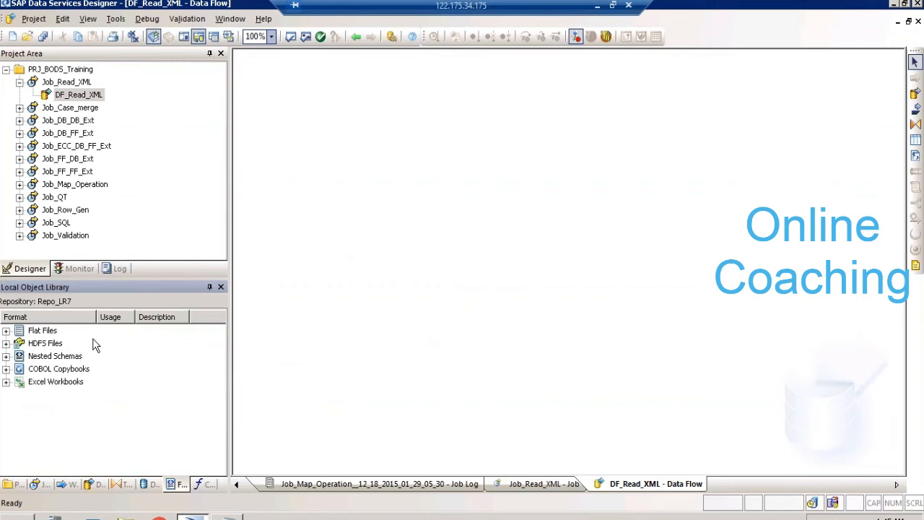
click(6, 356)
- Review the object types that can be created in the project, including DTD, XML Schema and JSON, without creating one
click(30, 20)
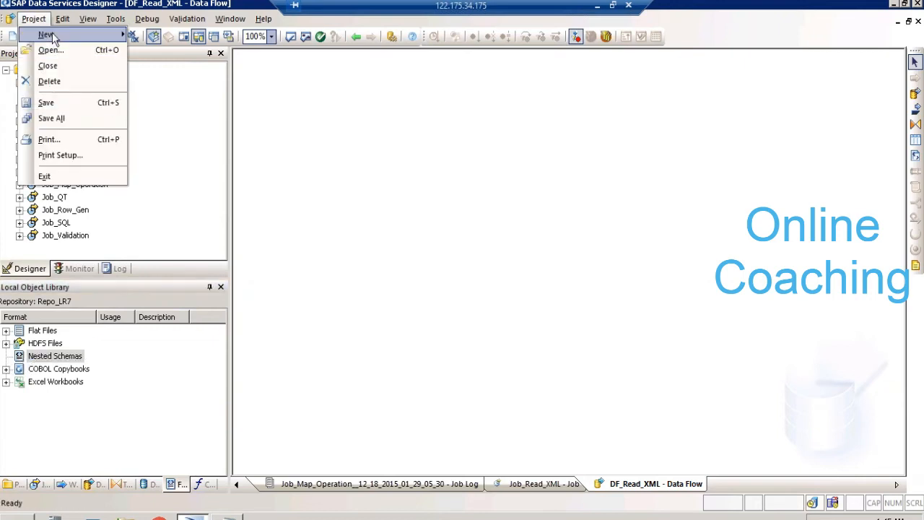
mouse_move(95, 31)
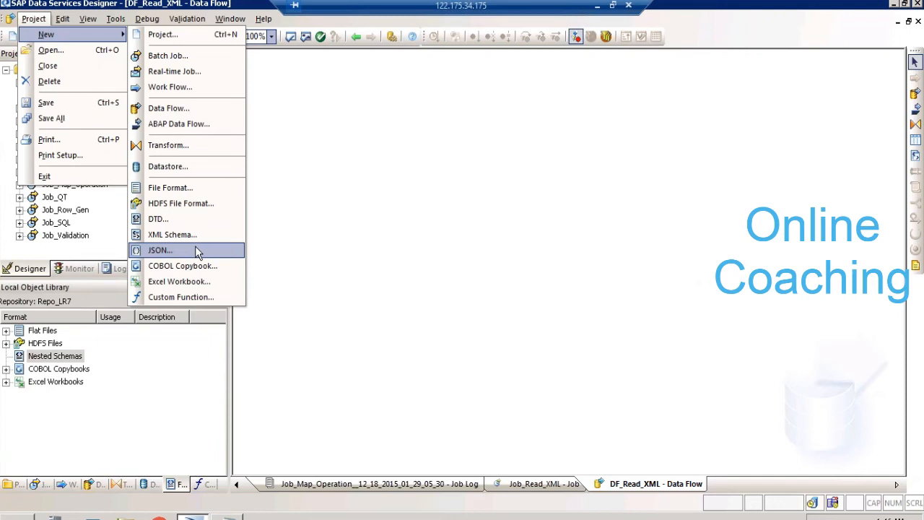
click(306, 268)
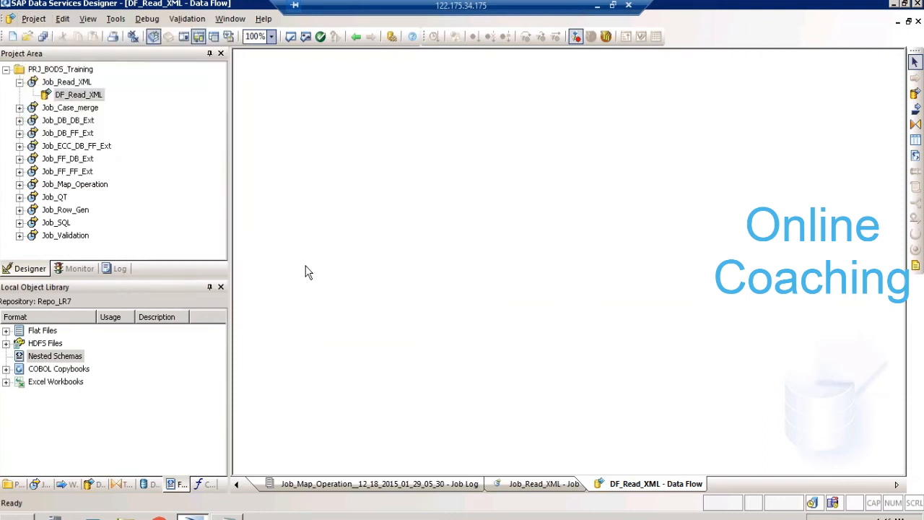
- Start a new DTD nested schema and choose postcodeAddress in the desktop folder BODI_XIR2_ManipulatingXML as its source file
right_click(60, 358)
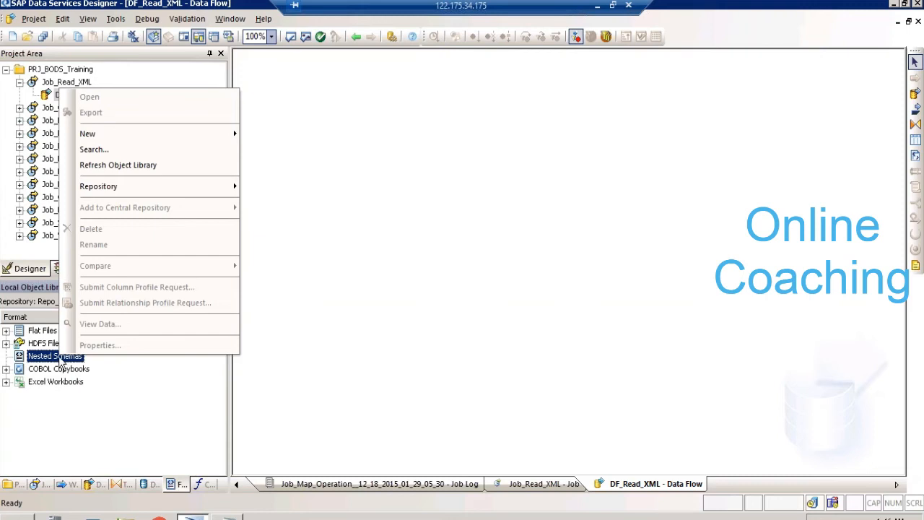
mouse_move(159, 132)
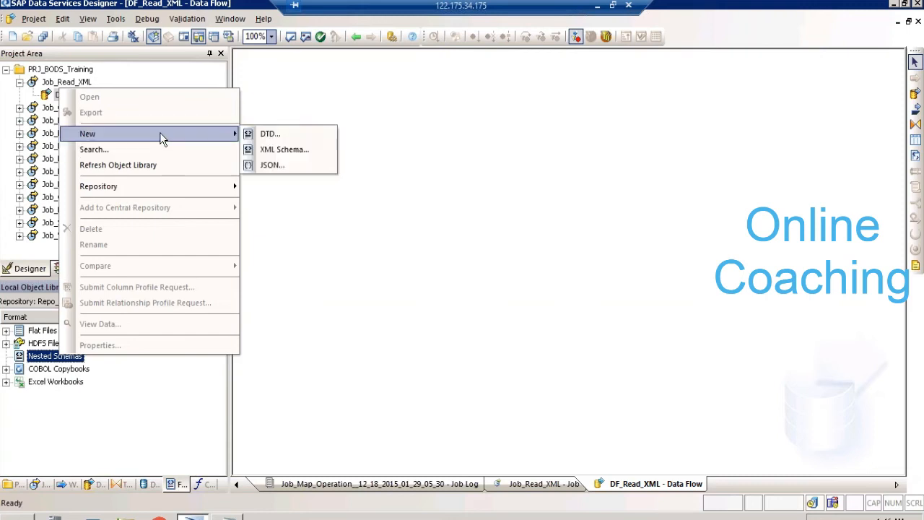
click(298, 134)
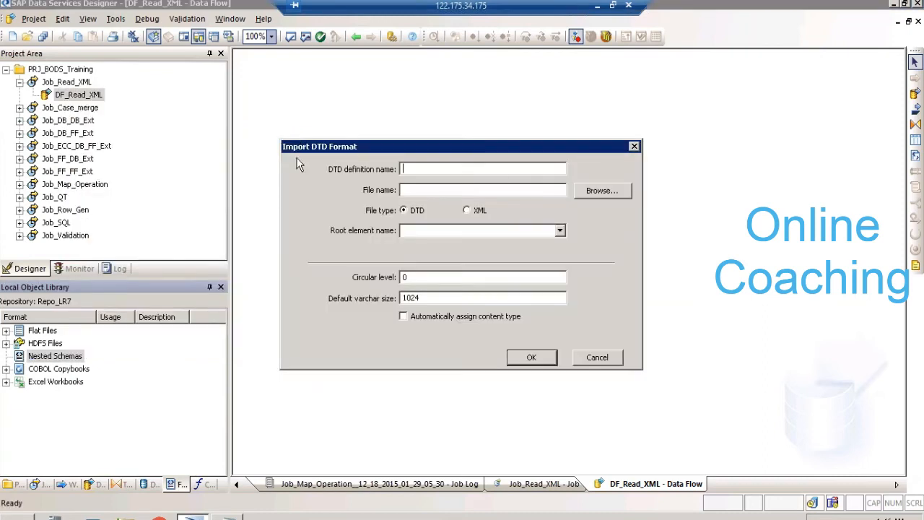
click(602, 191)
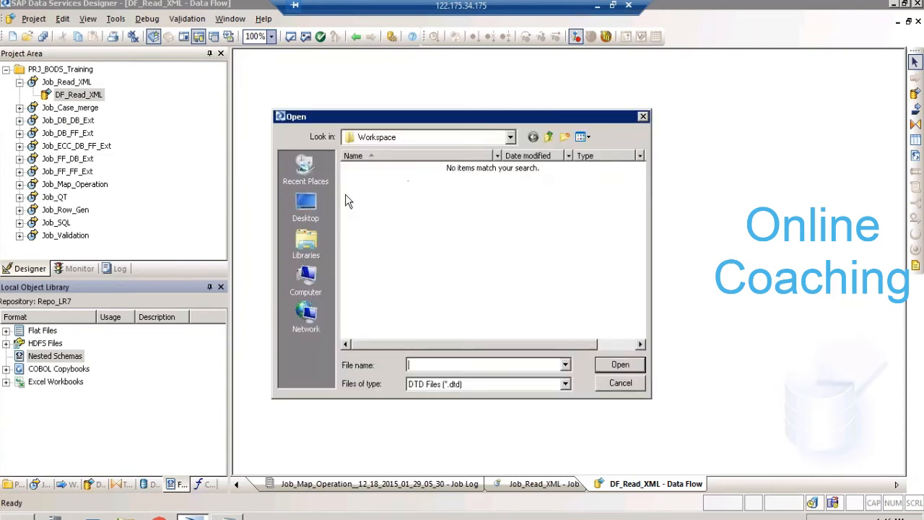
click(306, 206)
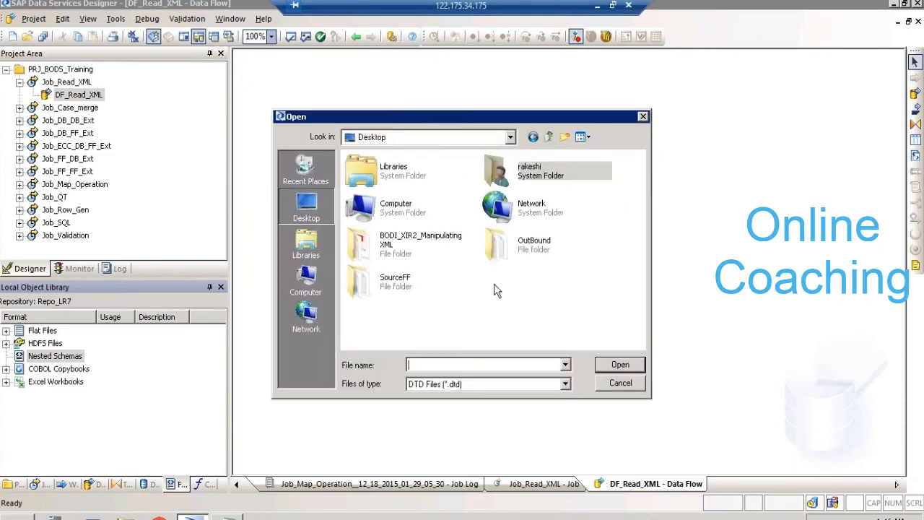
double_click(409, 246)
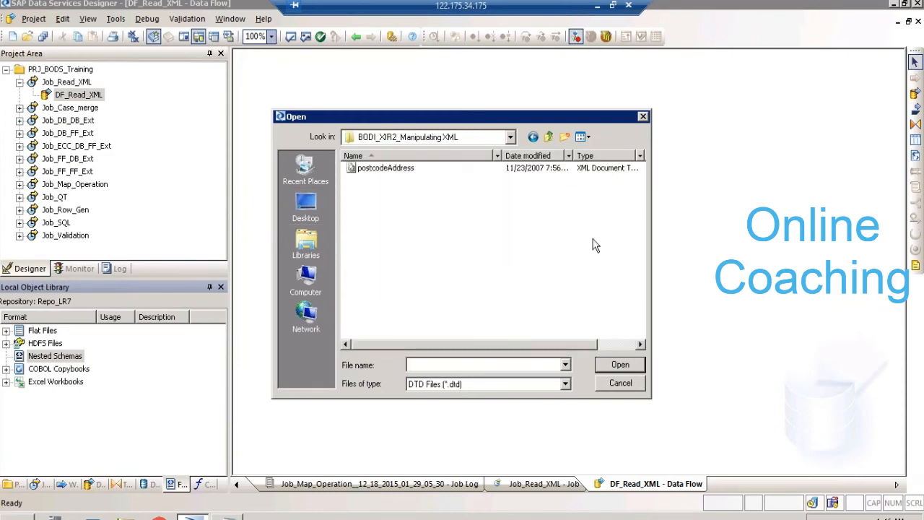
click(640, 344)
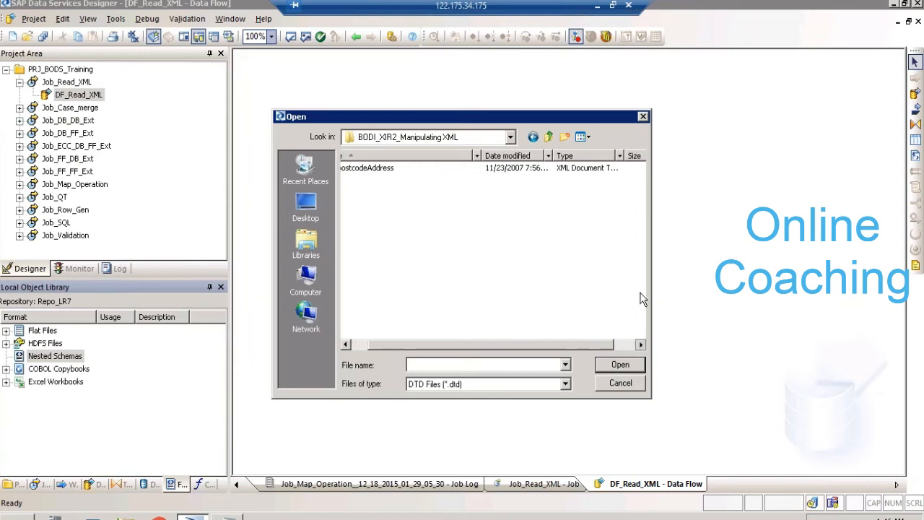
double_click(600, 169)
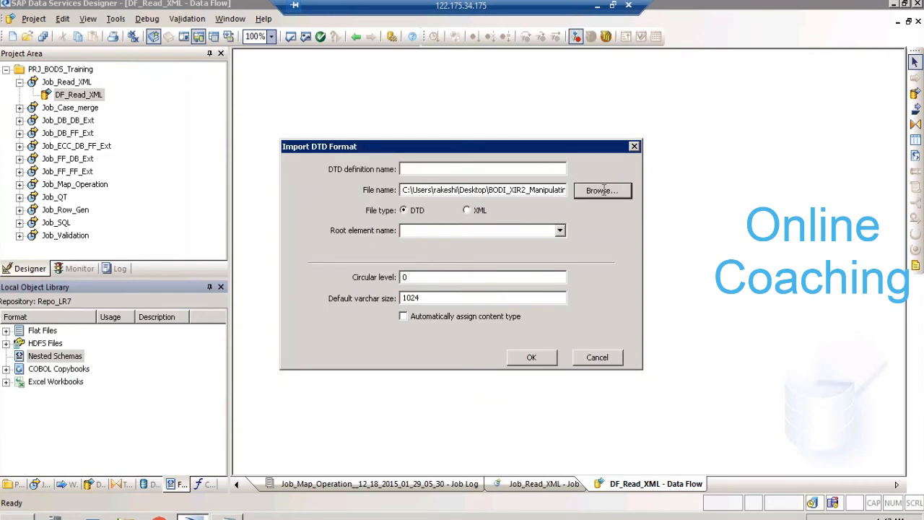
- Reopen the source file selection and examine the type details of the postcodeAddress file
click(604, 190)
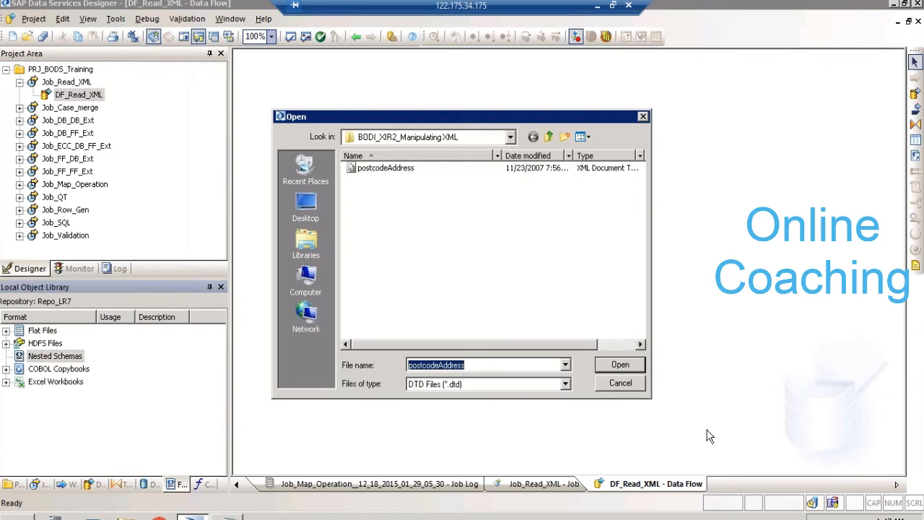
drag(546, 347, 633, 327)
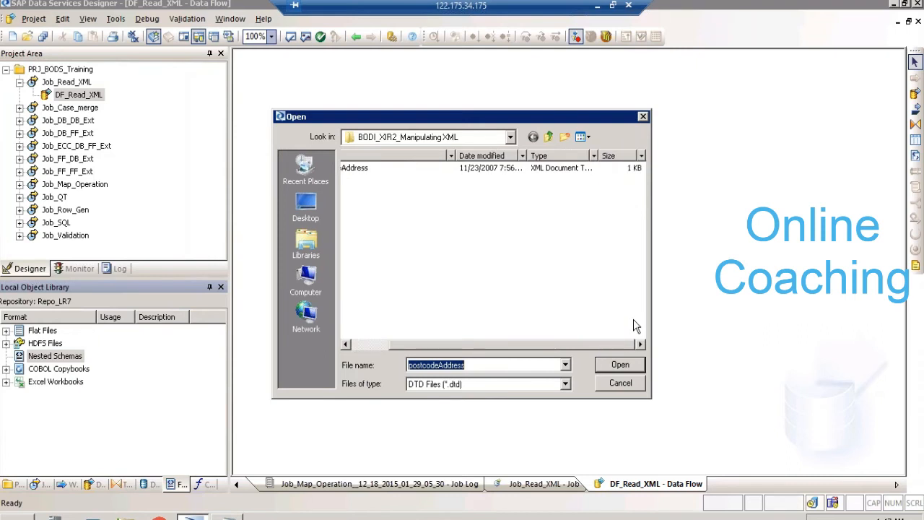
click(593, 157)
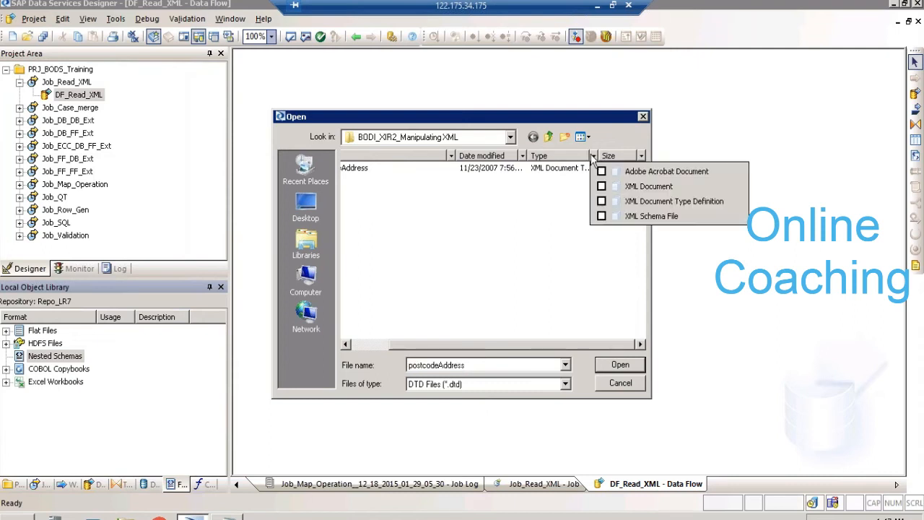
click(592, 157)
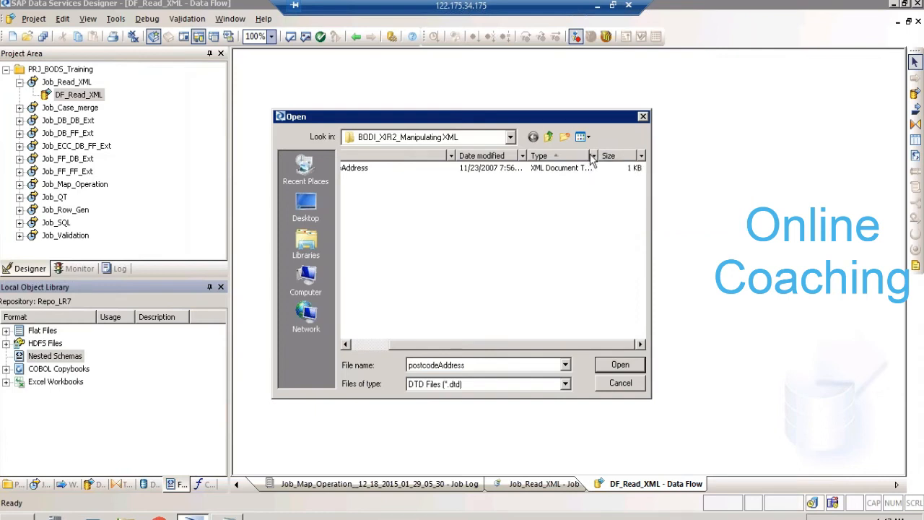
click(593, 157)
click(553, 230)
click(365, 171)
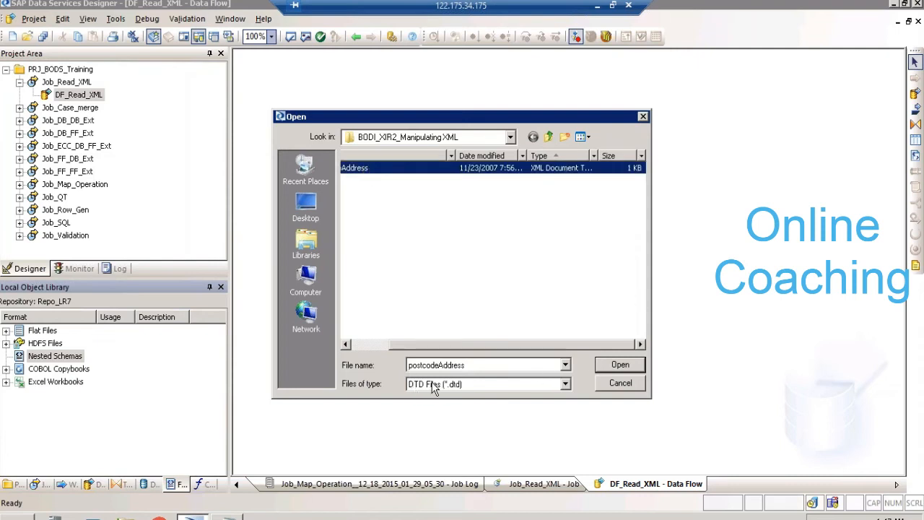
- Compare the folder's XML files and all files, restore the DTD file filter and accept postcodeAddress as the source file
click(408, 385)
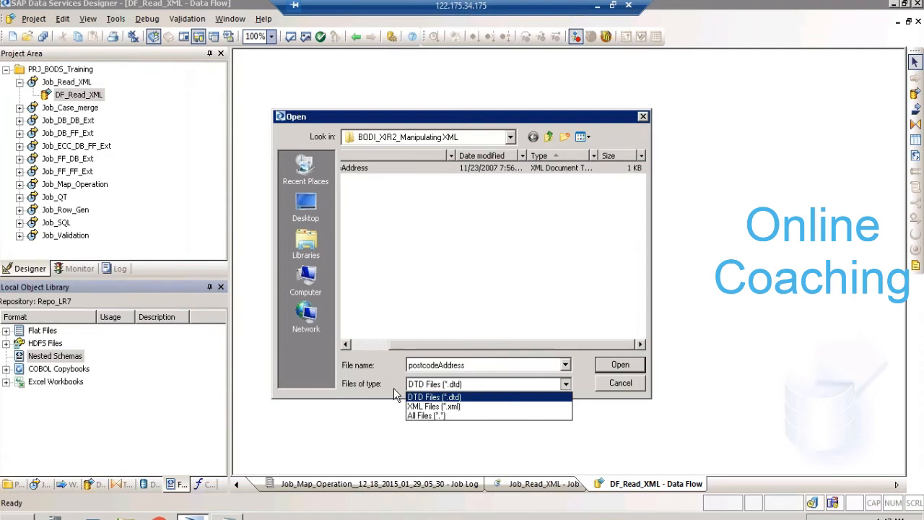
click(430, 401)
click(431, 384)
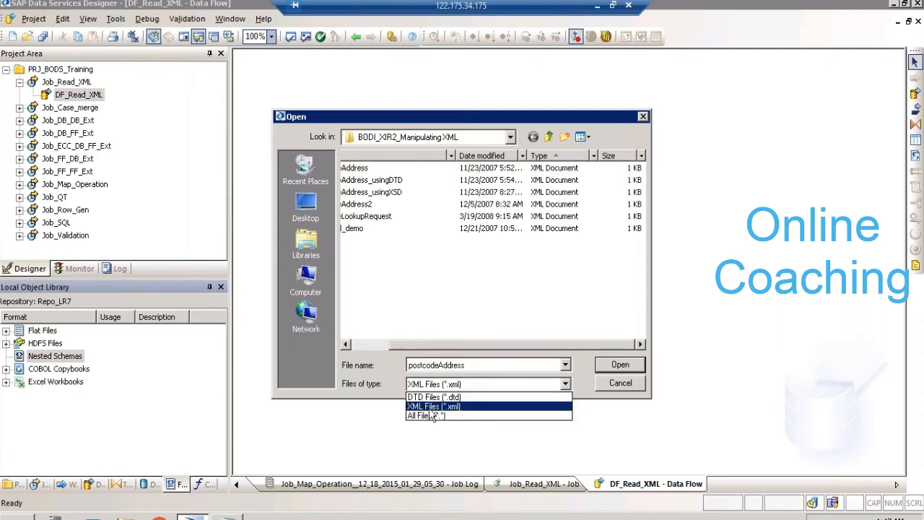
click(431, 417)
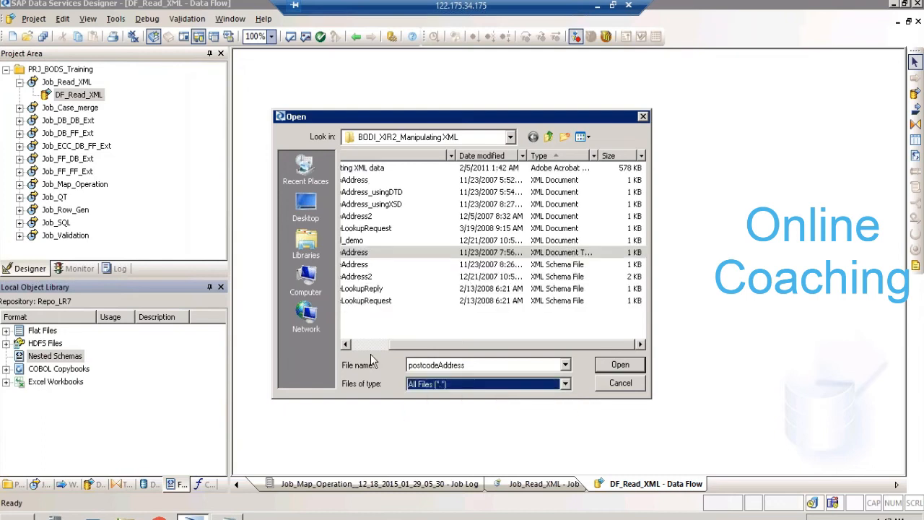
click(368, 345)
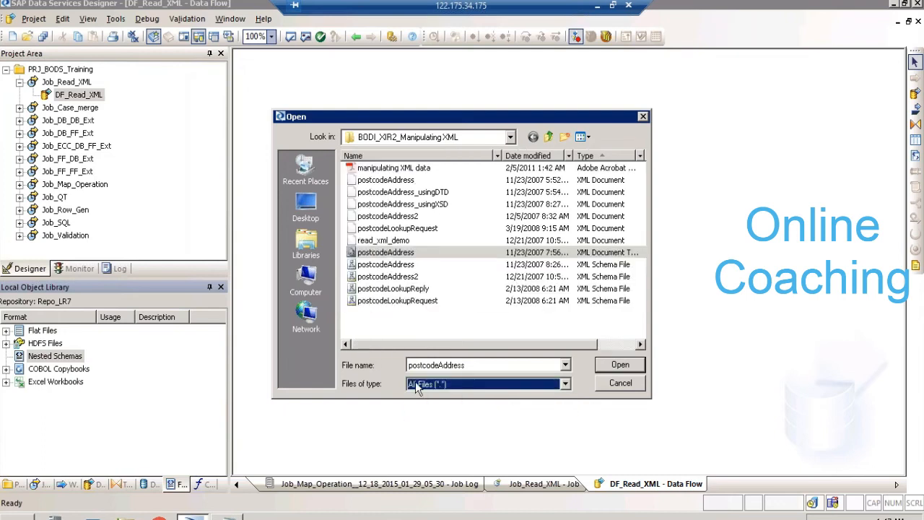
click(469, 387)
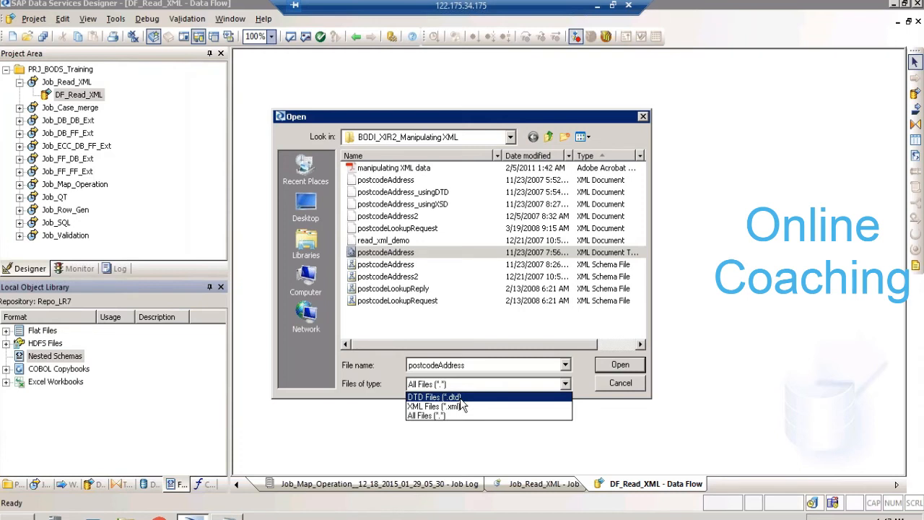
click(437, 397)
click(618, 363)
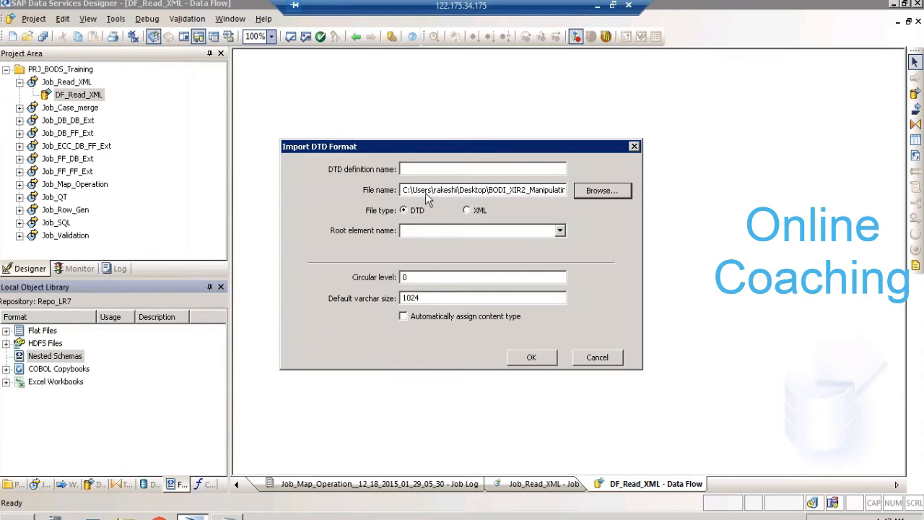
- Point out the RegionCode, Area Code and Postal code hierarchy in the Excel sheet, and return to Data Services Designer
click(421, 230)
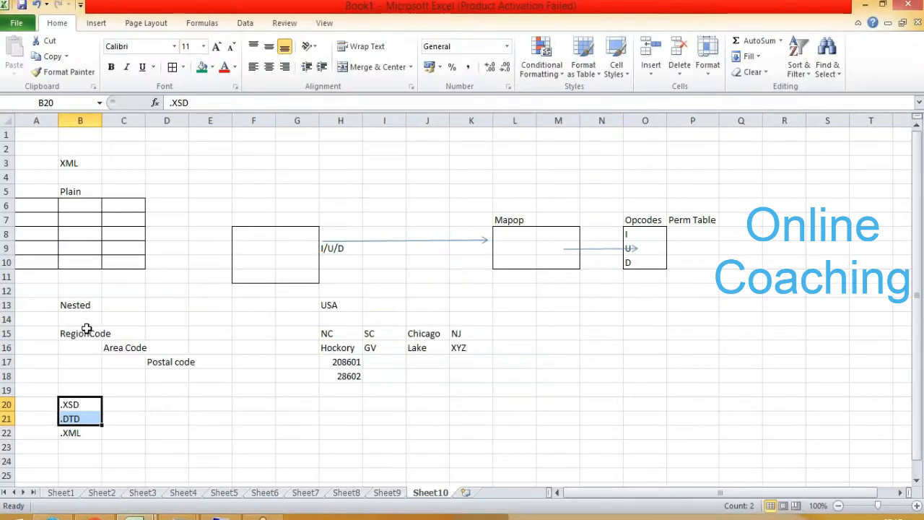
click(85, 328)
drag(119, 344, 216, 376)
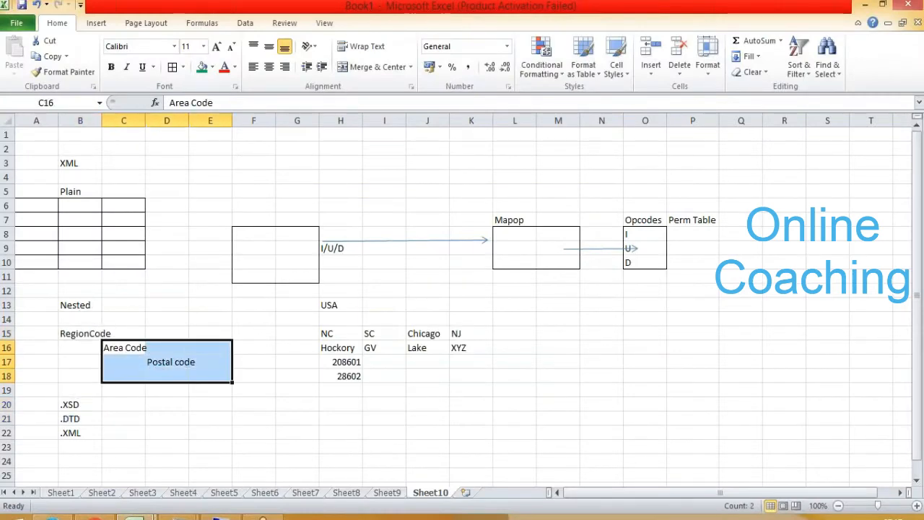
click(221, 517)
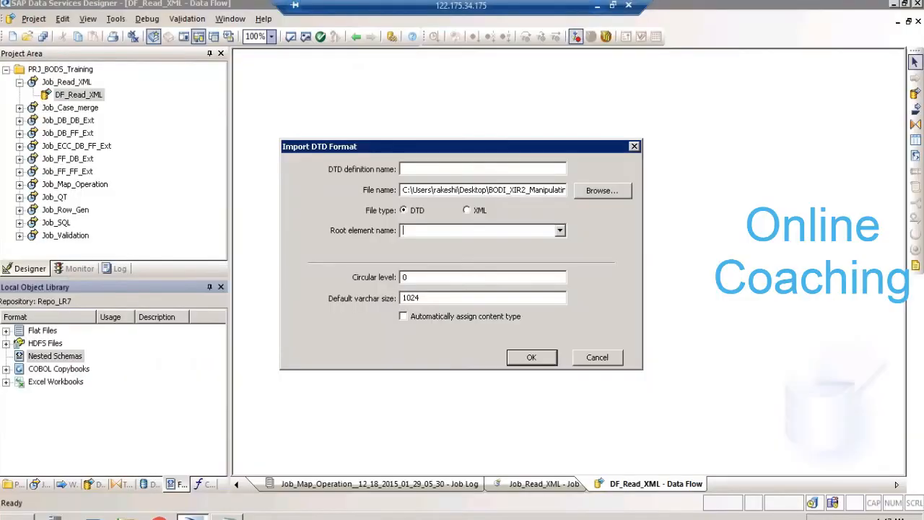
- Set both the root element and the DTD definition name to postcodeAddress and import the DTD format
click(561, 230)
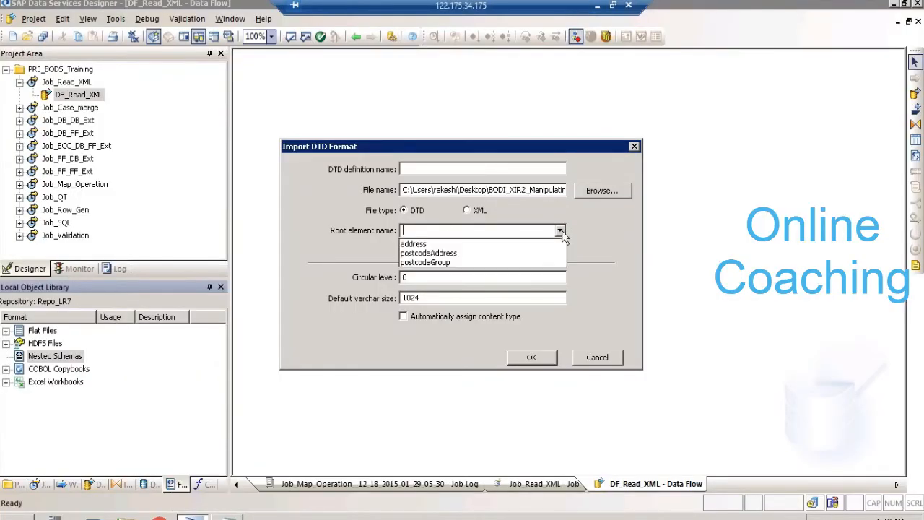
click(490, 253)
key(ctrl+c)
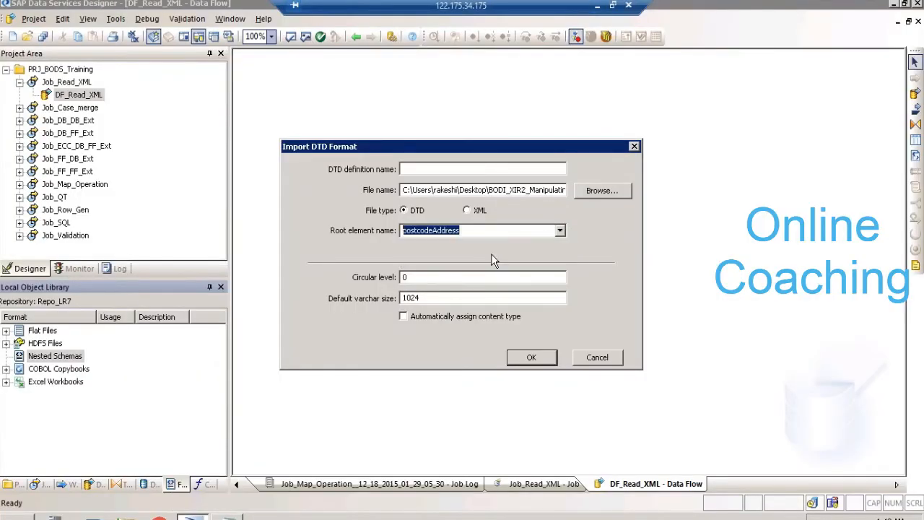
click(438, 173)
key(ctrl+v)
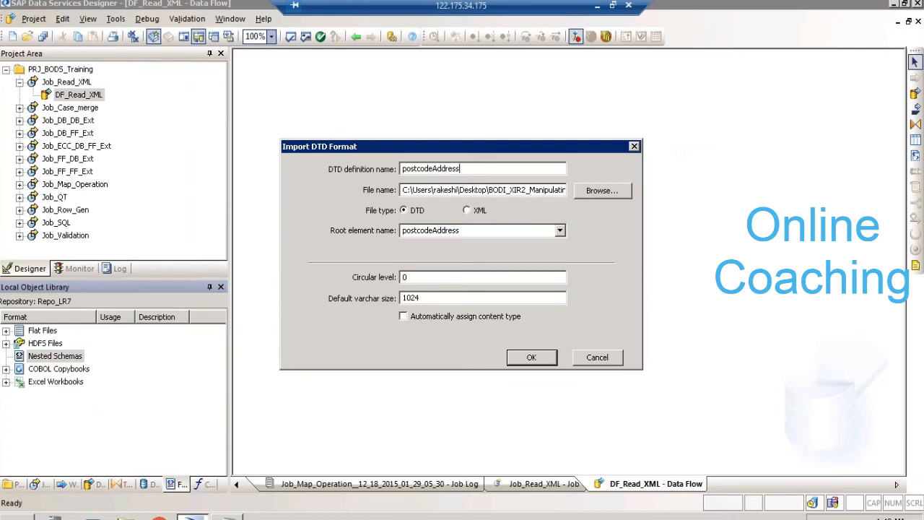
click(533, 359)
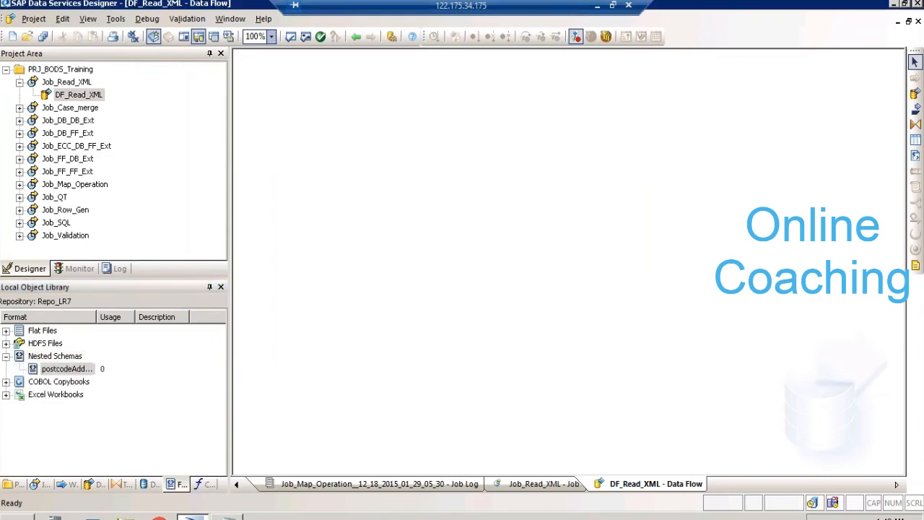
- Review the actions available for the postcodeAddress nested schema without applying any
click(77, 370)
right_click(76, 372)
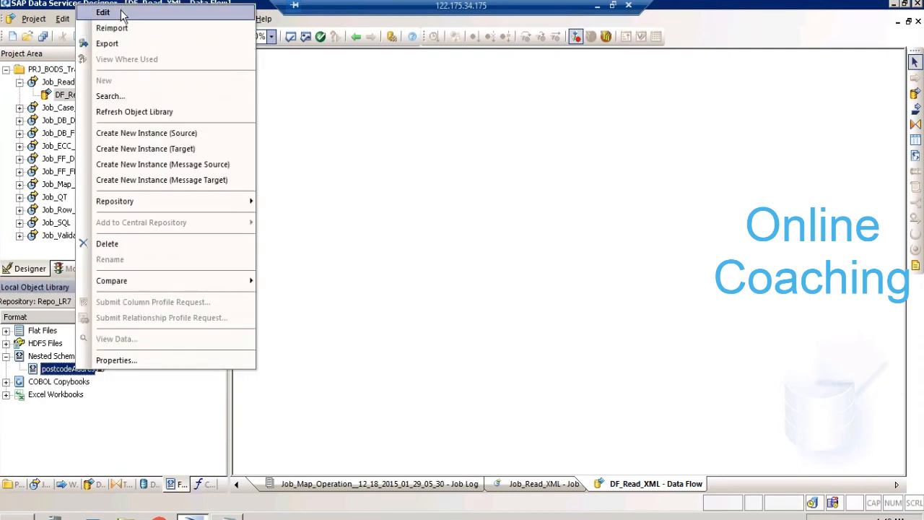
click(392, 187)
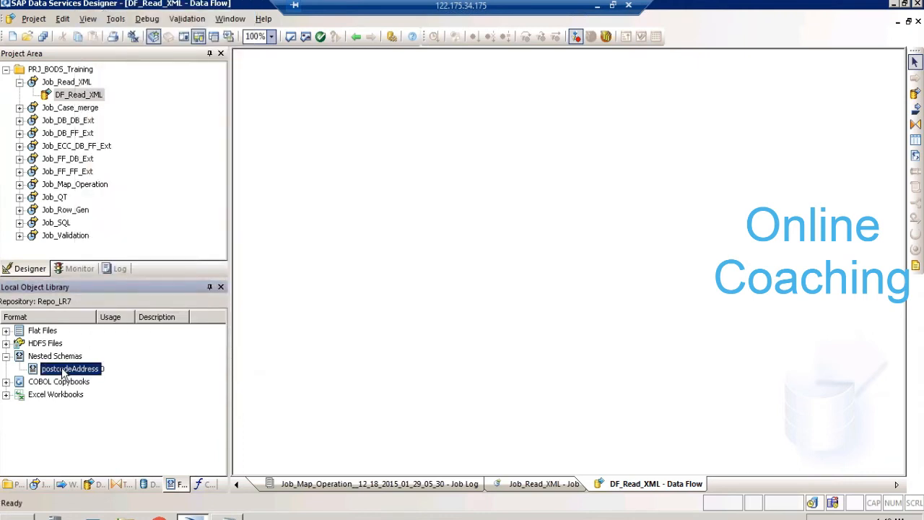
- Examine the source and target options for placing postcodeAddress in the data flow, and point out Real-time Jobs in the object library
drag(64, 372, 327, 145)
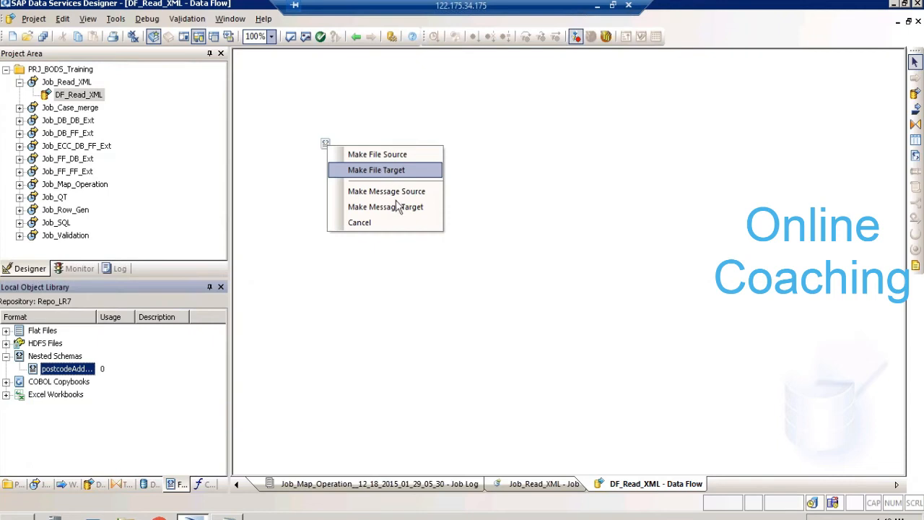
click(39, 484)
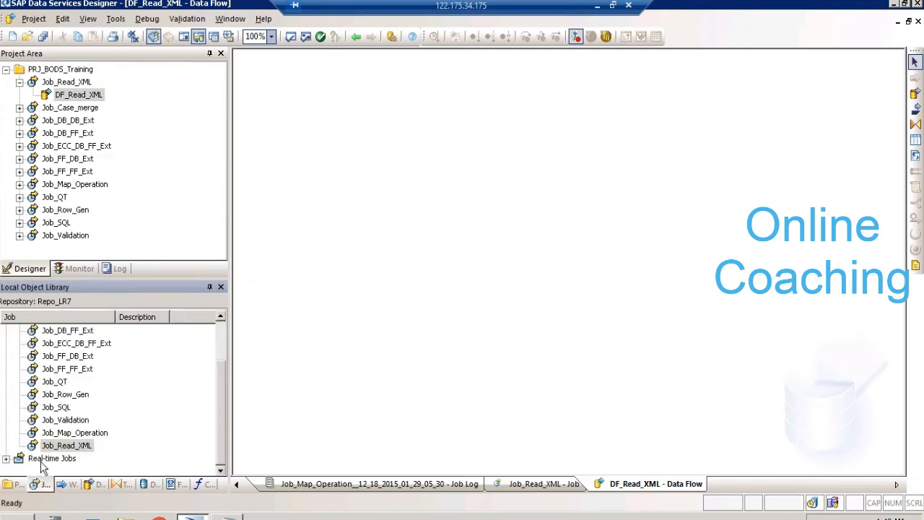
click(42, 460)
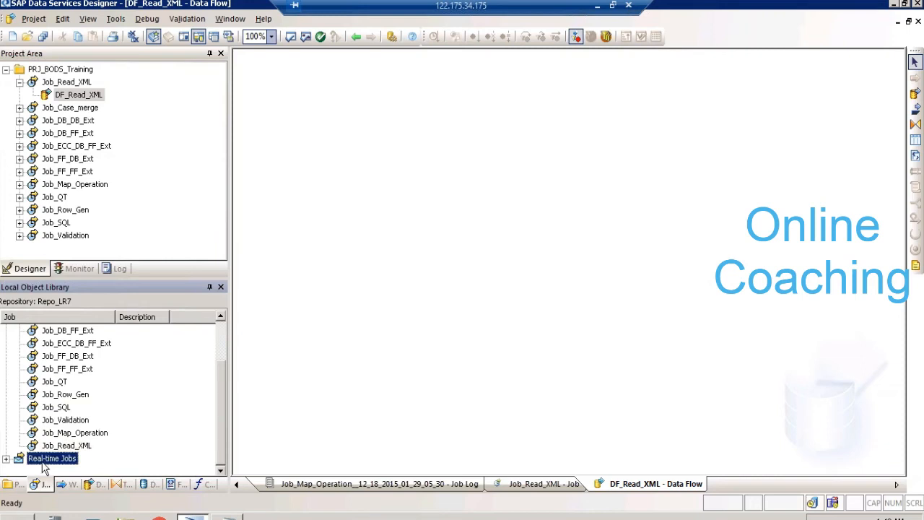
- Add the postcodeAddress nested schema to DF_Read_XML as a file source and position it toward the upper left of the data flow
click(176, 486)
drag(58, 371, 360, 241)
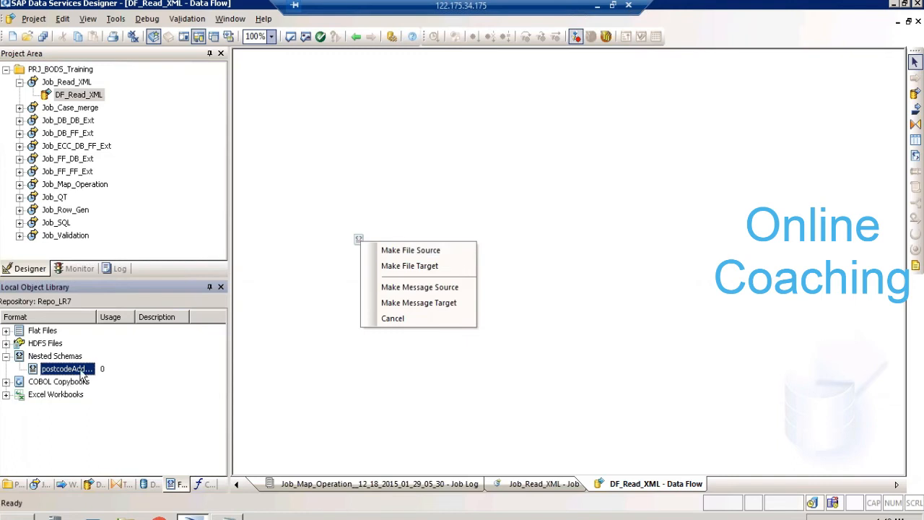
click(390, 249)
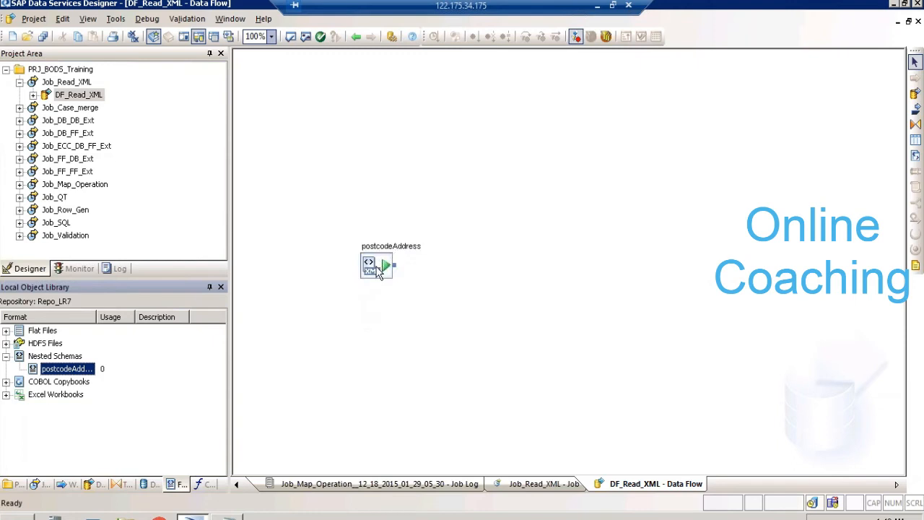
drag(379, 273, 319, 206)
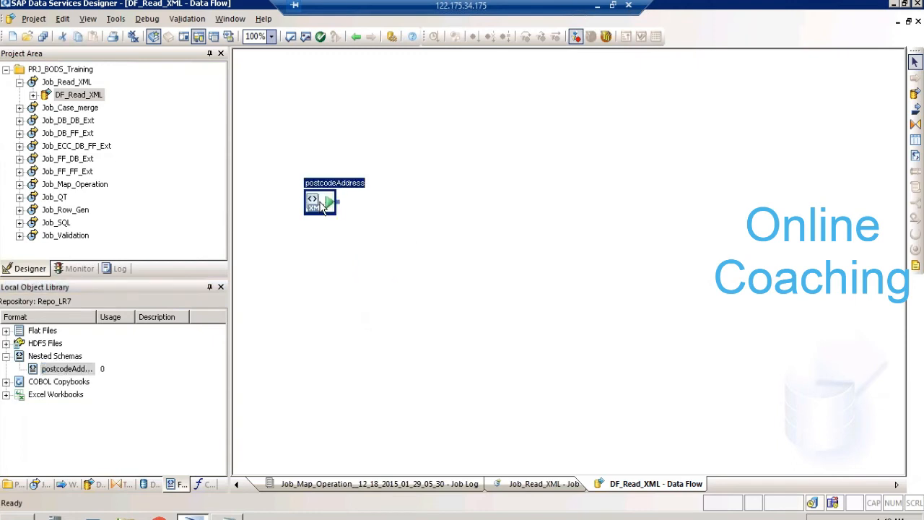
click(87, 370)
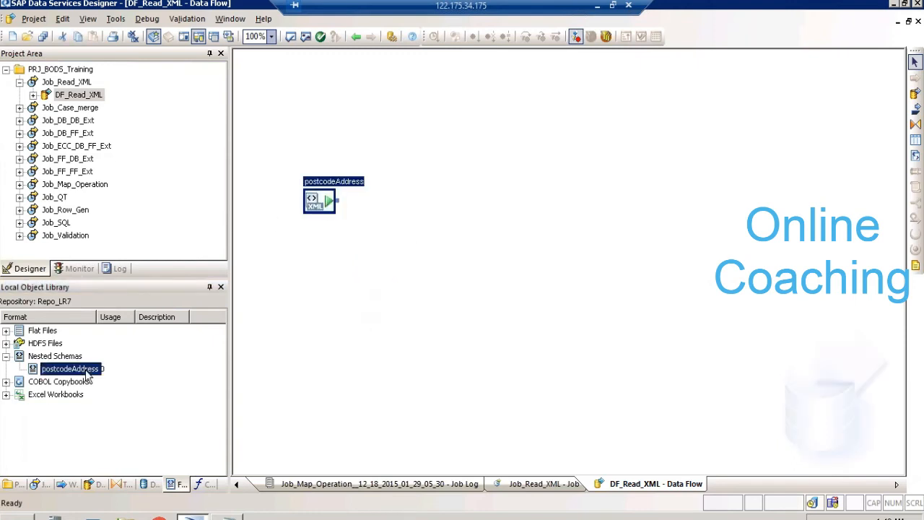
- Set the postcodeAddress source's XML file to postcodeAddress.xml from the BODI_XIR2_Manipulating XML folder on the desktop
click(278, 126)
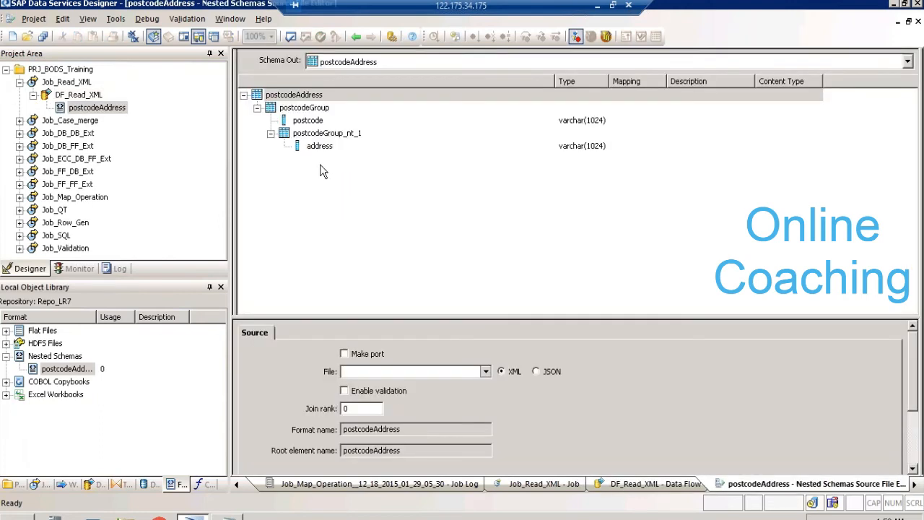
click(402, 374)
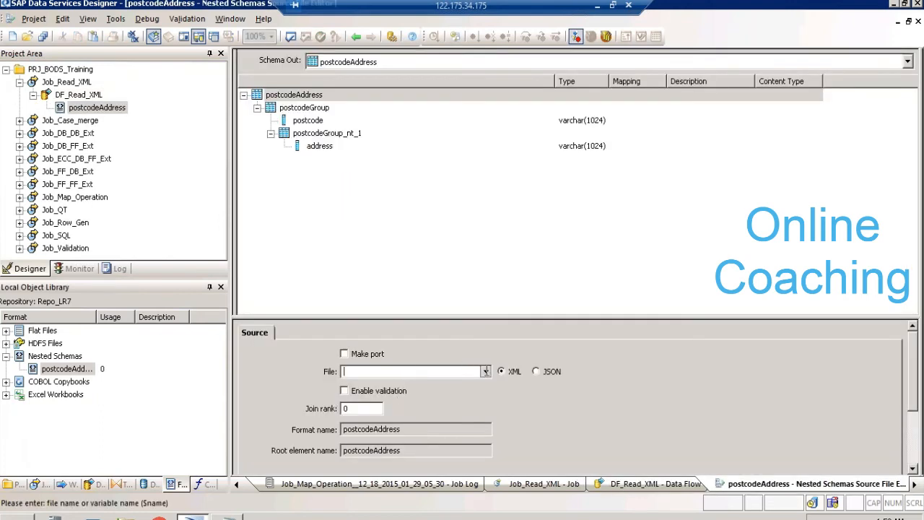
click(485, 371)
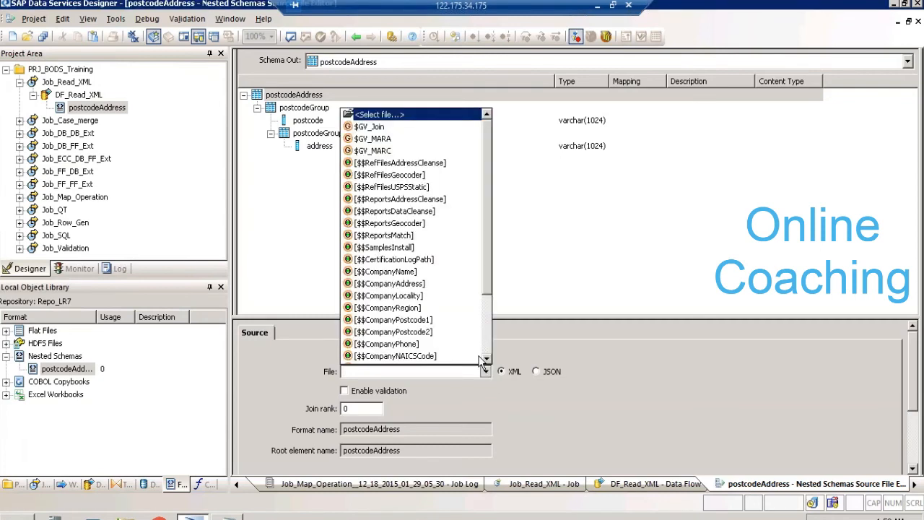
click(402, 117)
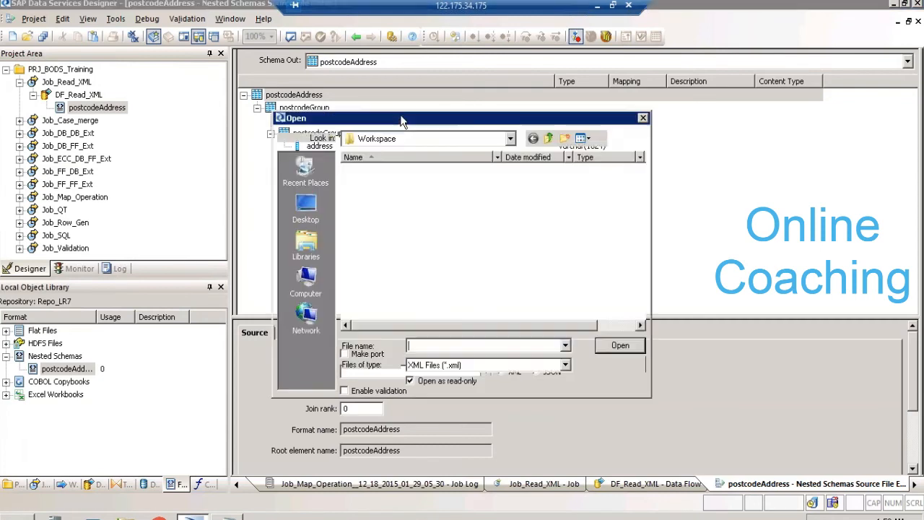
click(305, 219)
double_click(385, 250)
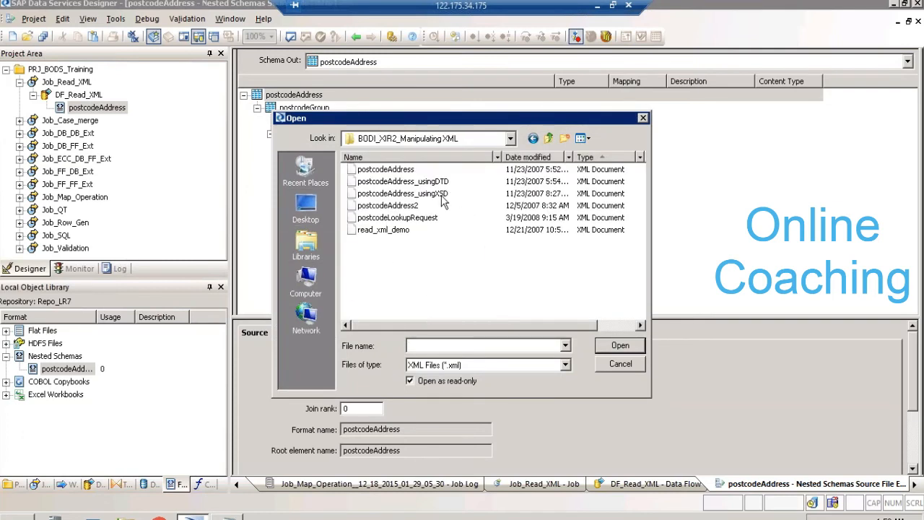
click(408, 169)
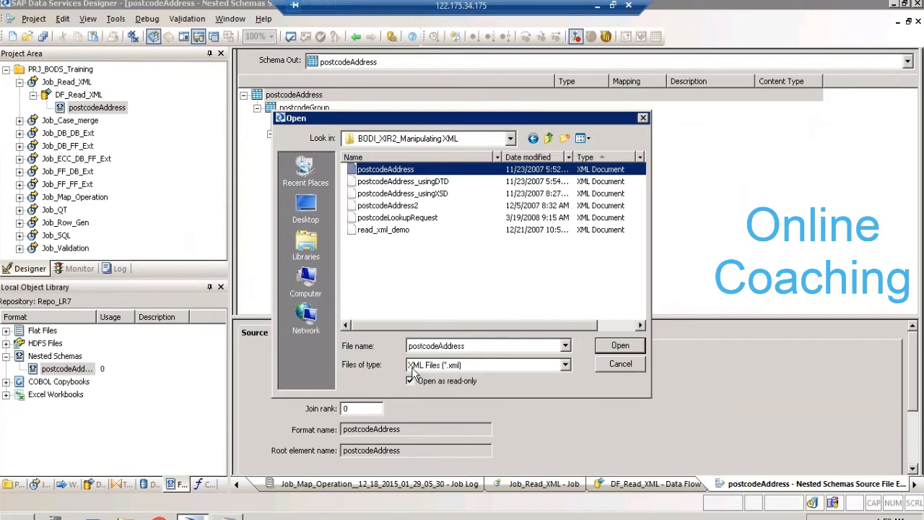
click(620, 345)
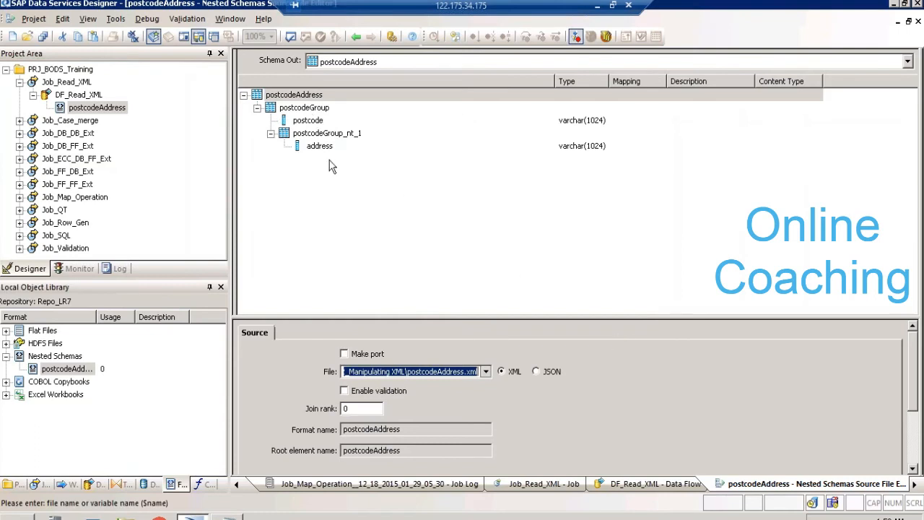
- Examine the postcodeGroup, postcode, postcodeGroup_nt_1 and address elements of the source schema, and return to the DF_Read_XML data flow
click(303, 111)
click(307, 120)
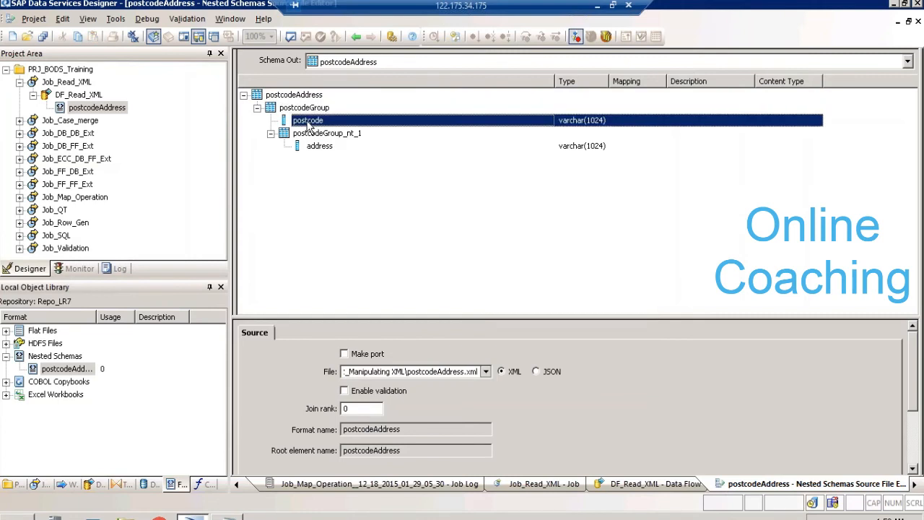
click(325, 137)
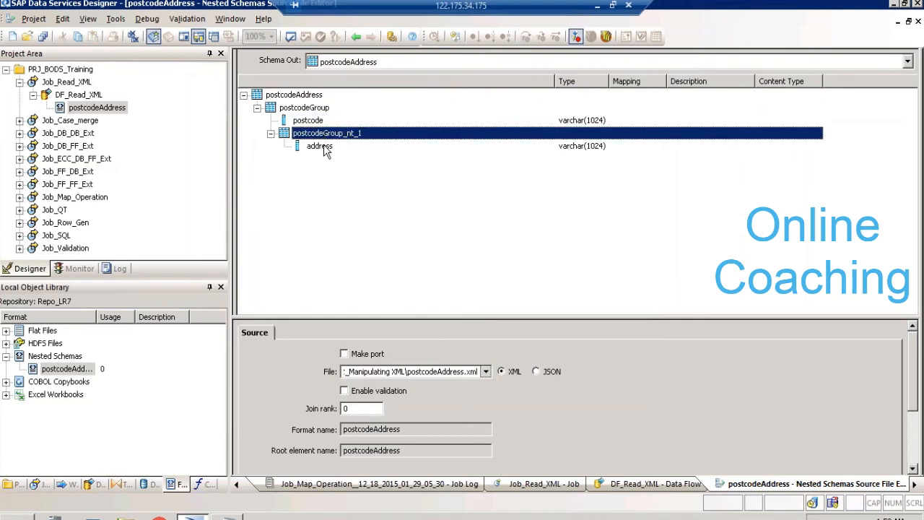
click(324, 148)
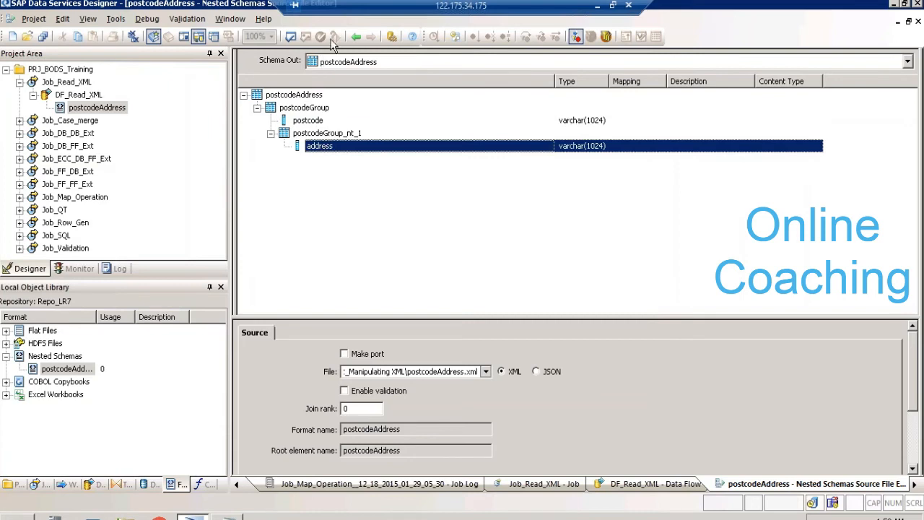
click(362, 39)
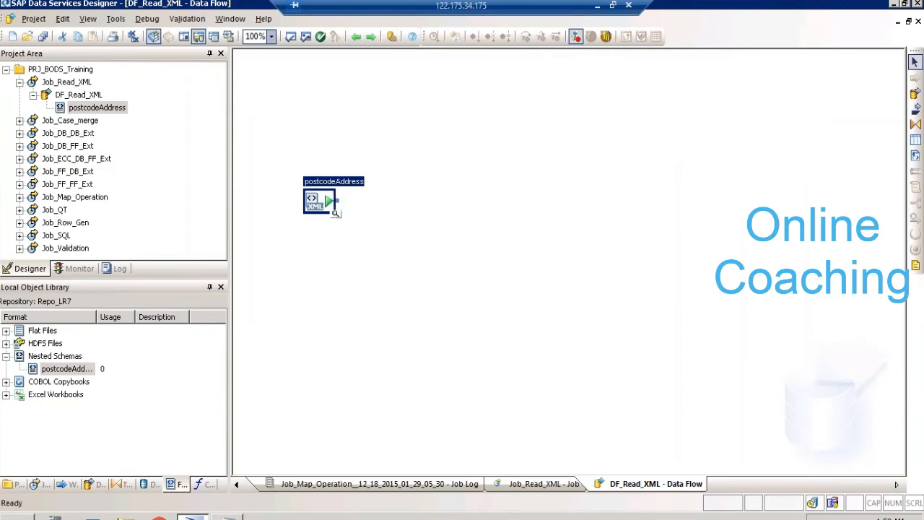
- View the postcodeAddress source data, drilling into postcodeGroup and the nested addresses of both postcode records, and close the data view
click(337, 216)
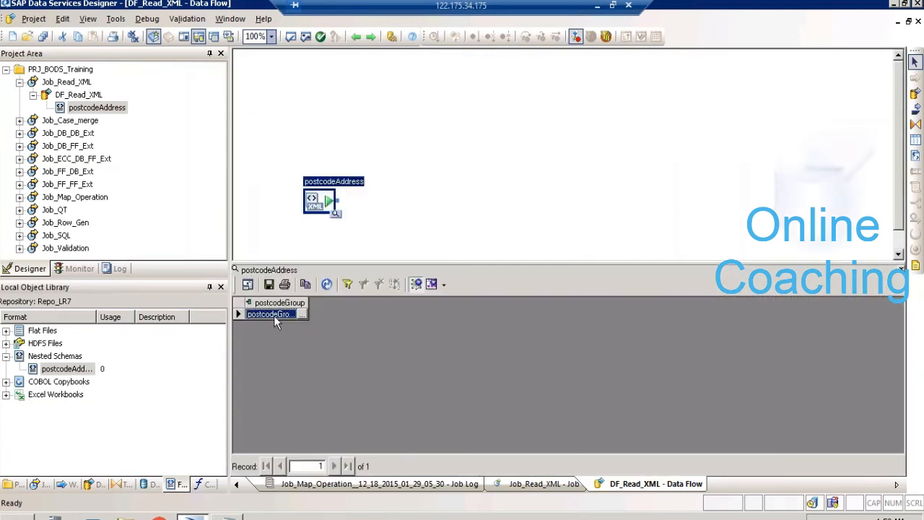
click(274, 316)
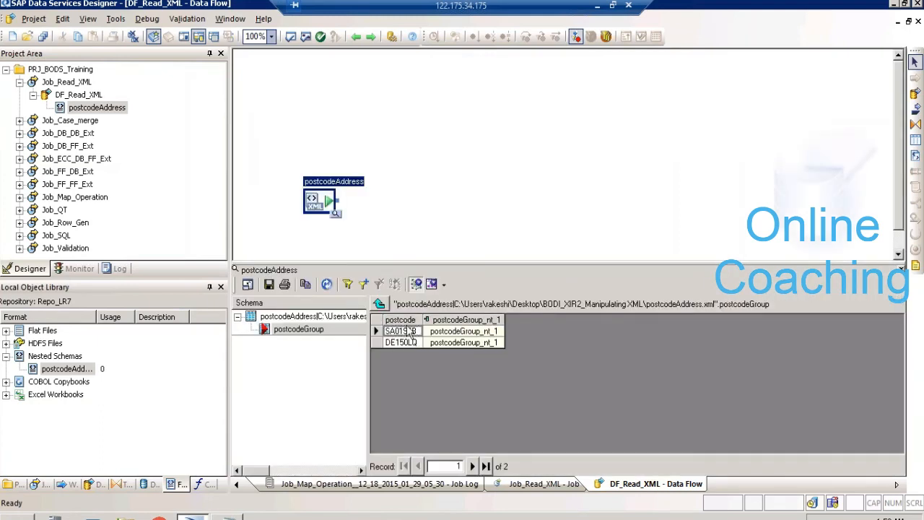
click(457, 334)
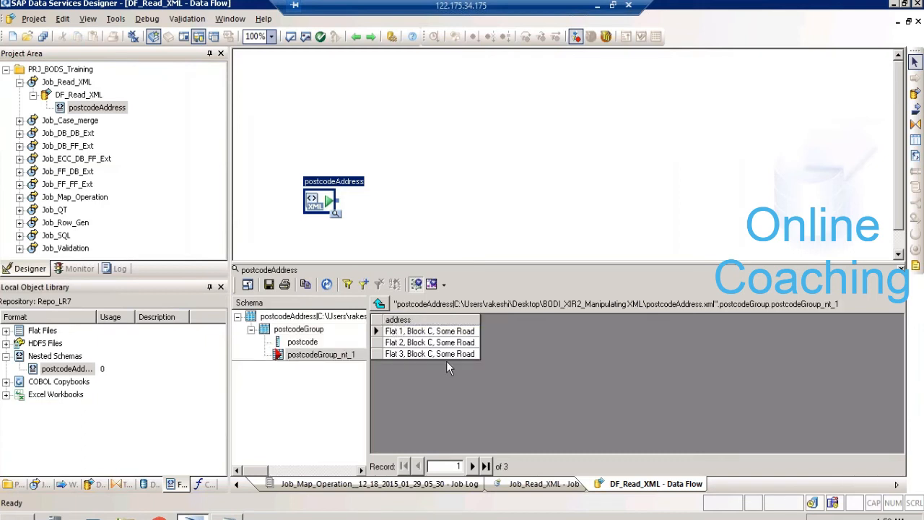
click(381, 304)
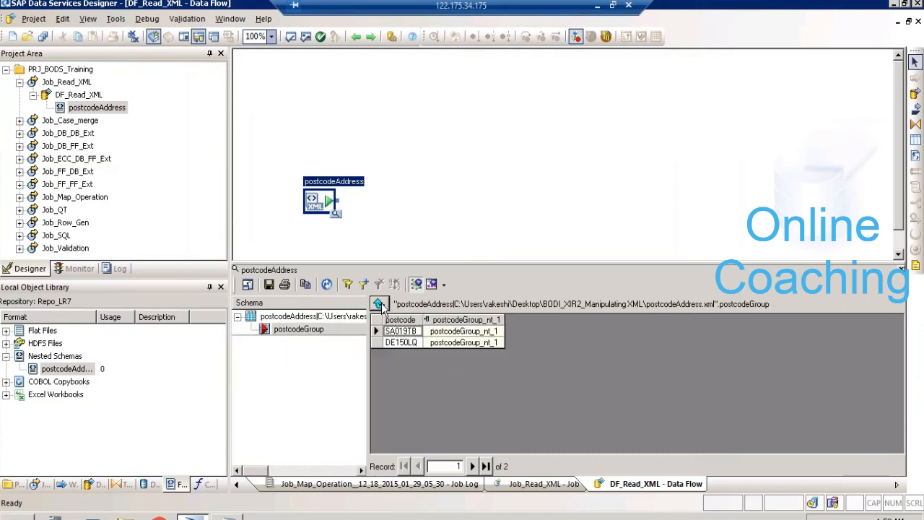
click(459, 341)
click(458, 339)
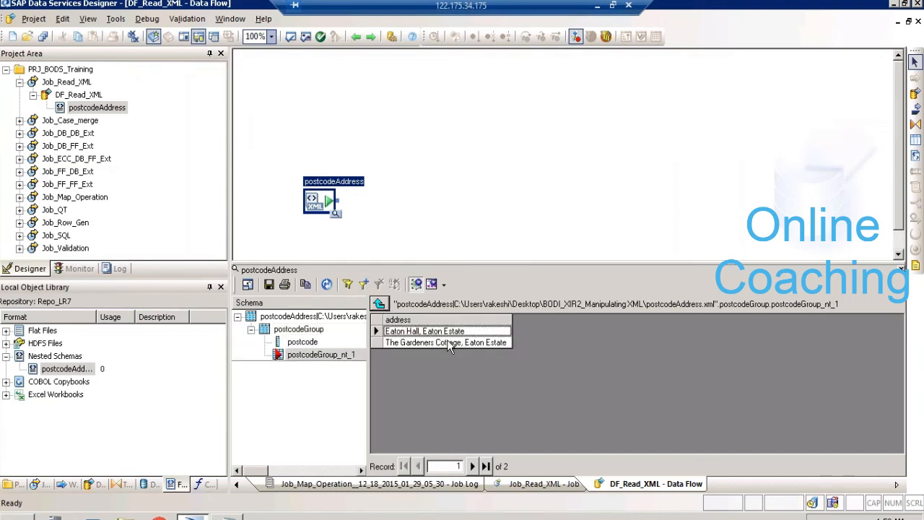
click(379, 304)
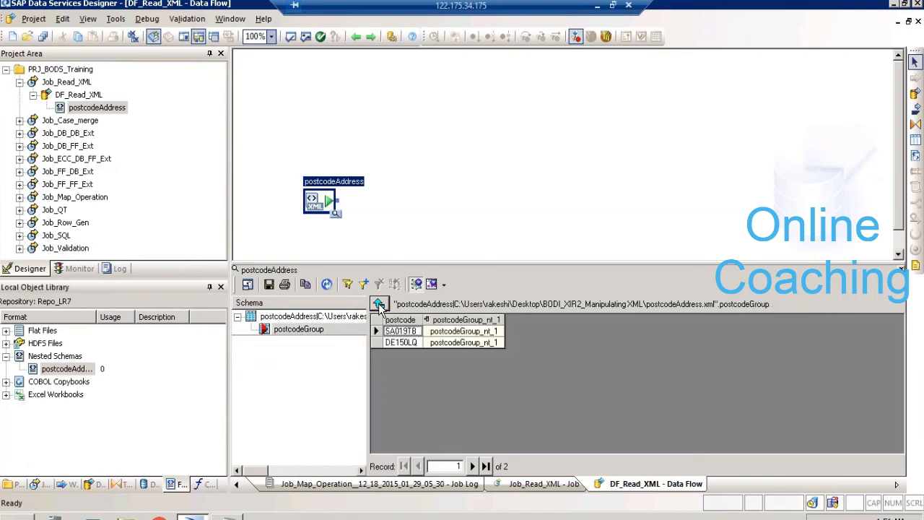
click(379, 304)
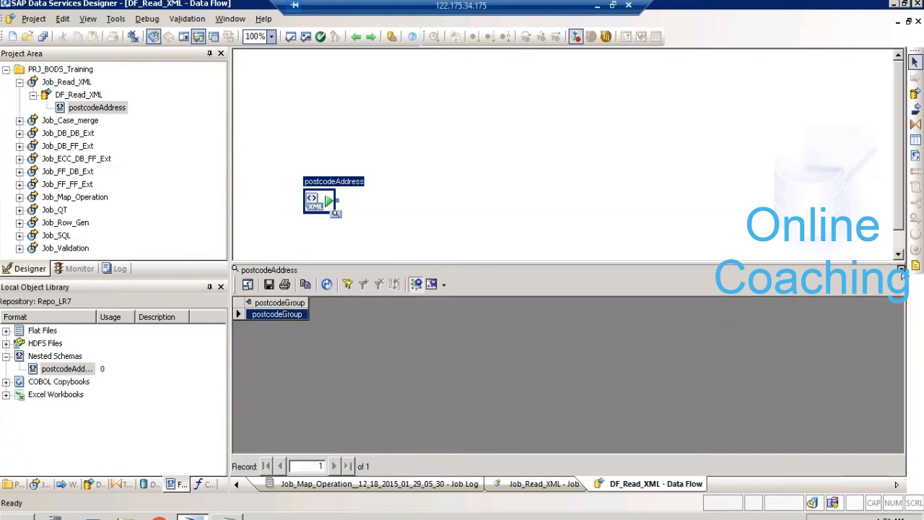
click(901, 271)
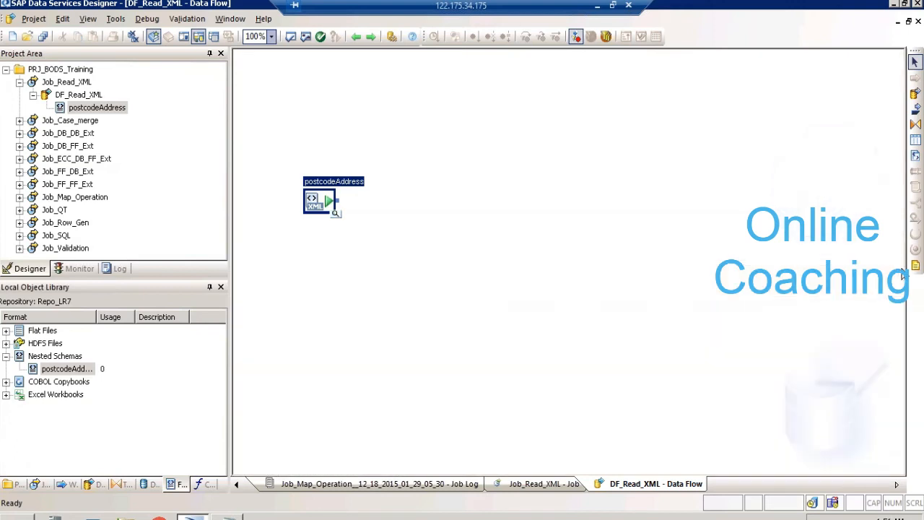
- Add a Query transform beside the postcodeAddress source in the data flow and connect the source to it
click(120, 485)
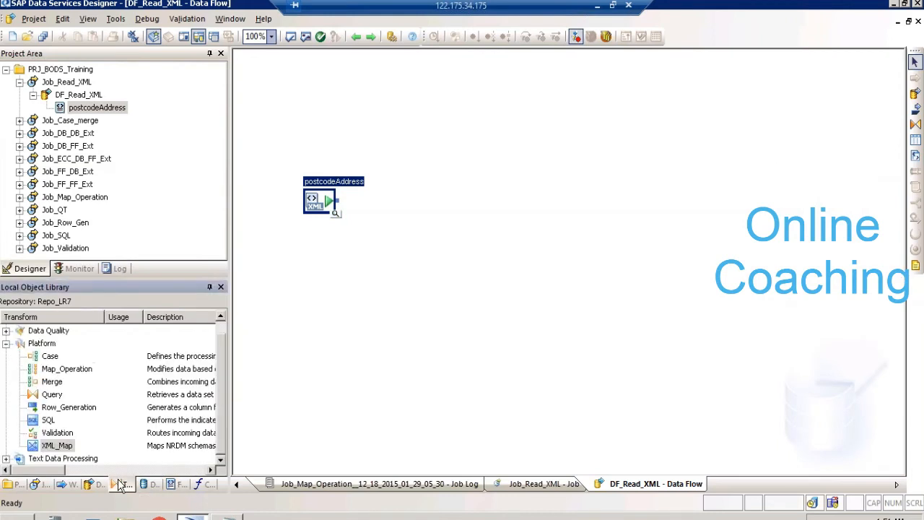
click(48, 393)
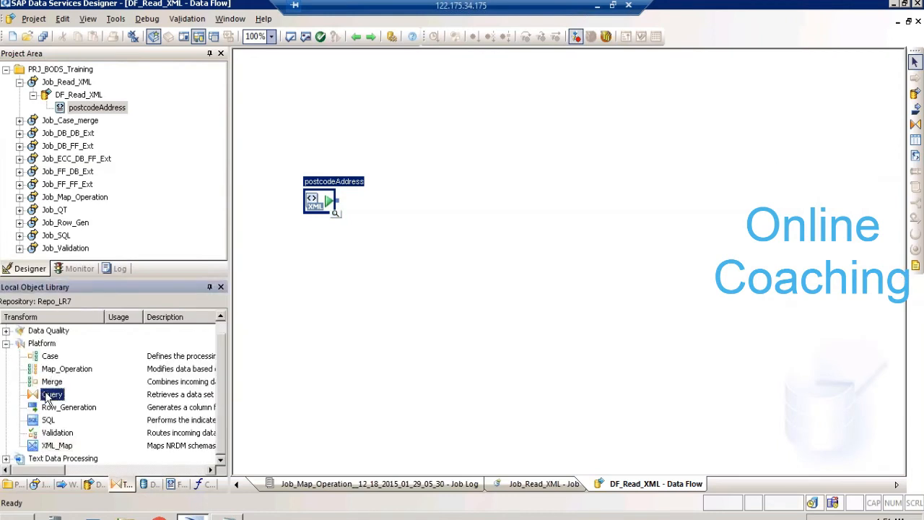
click(424, 183)
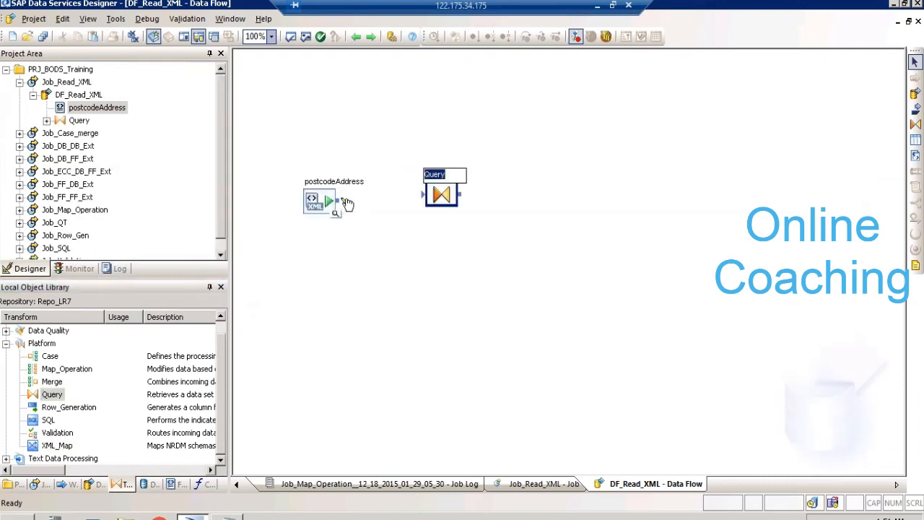
drag(337, 200, 439, 211)
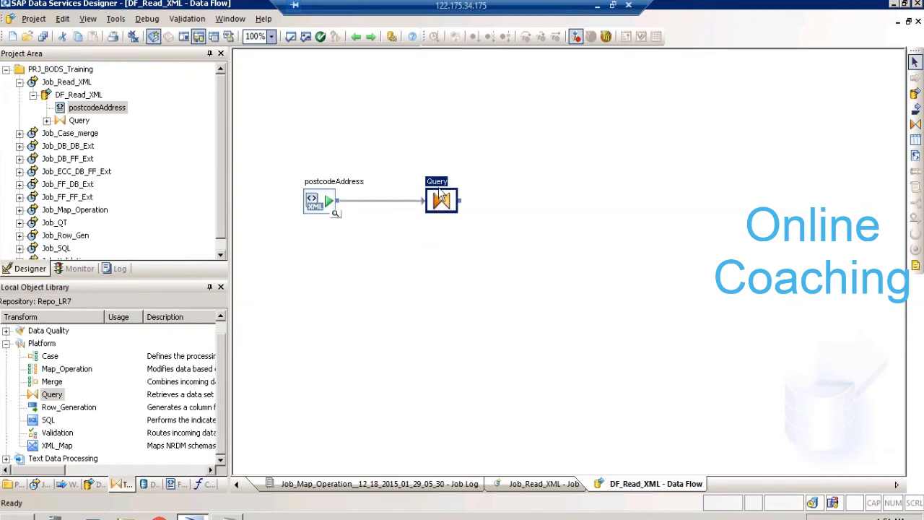
- Open the Query transform and map the nested postcodeGroup schema into its output schema
double_click(439, 193)
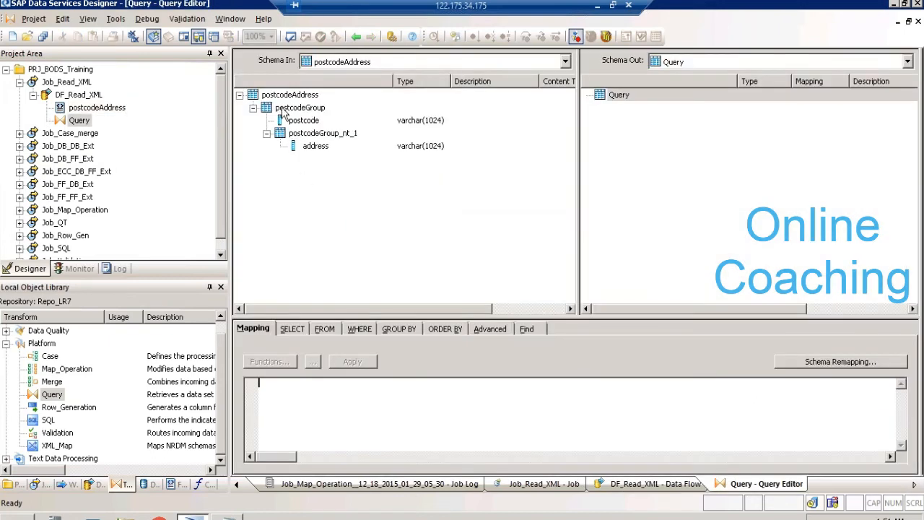
drag(285, 109, 596, 115)
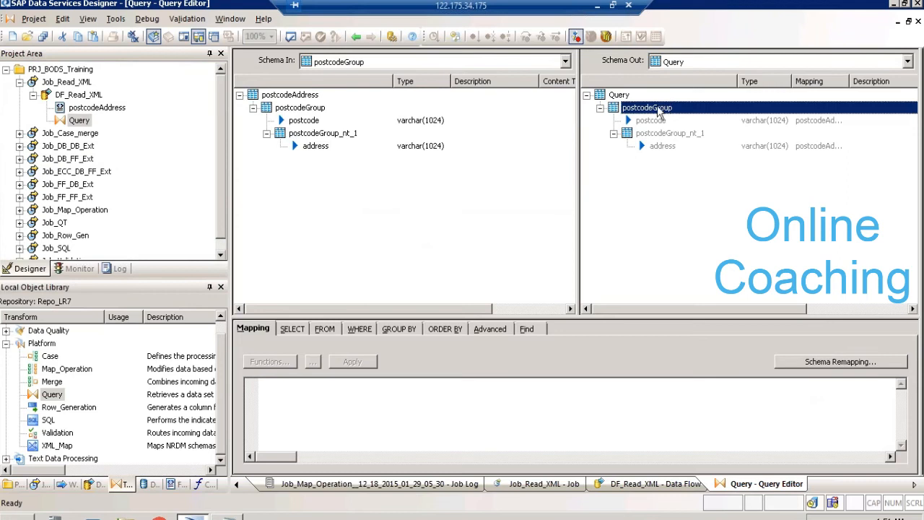
click(619, 95)
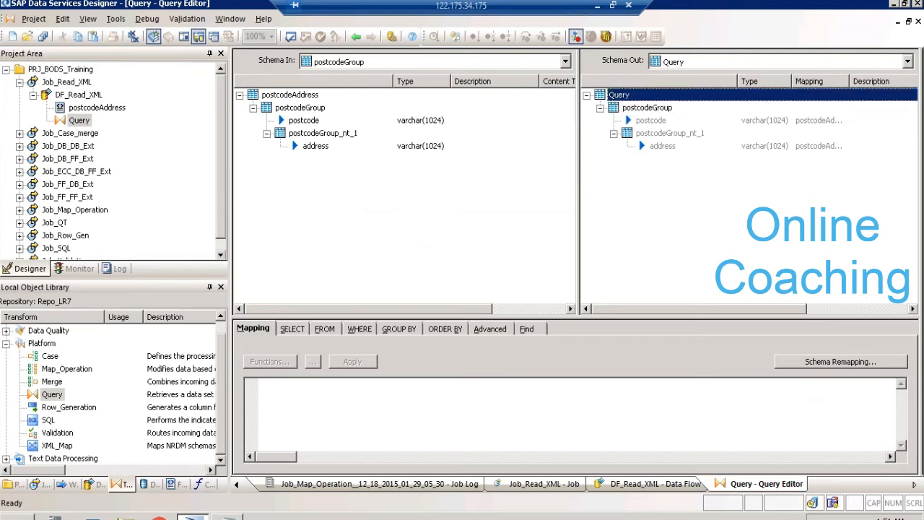
right_click(621, 95)
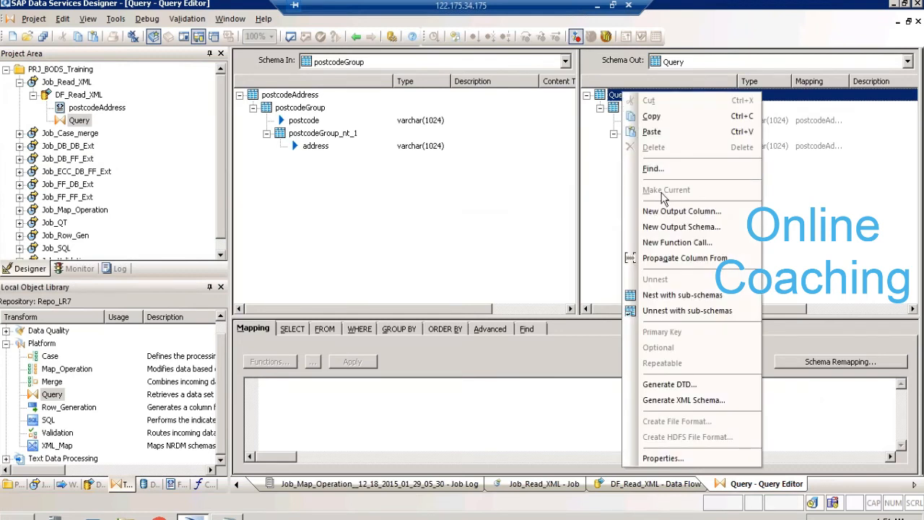
click(605, 153)
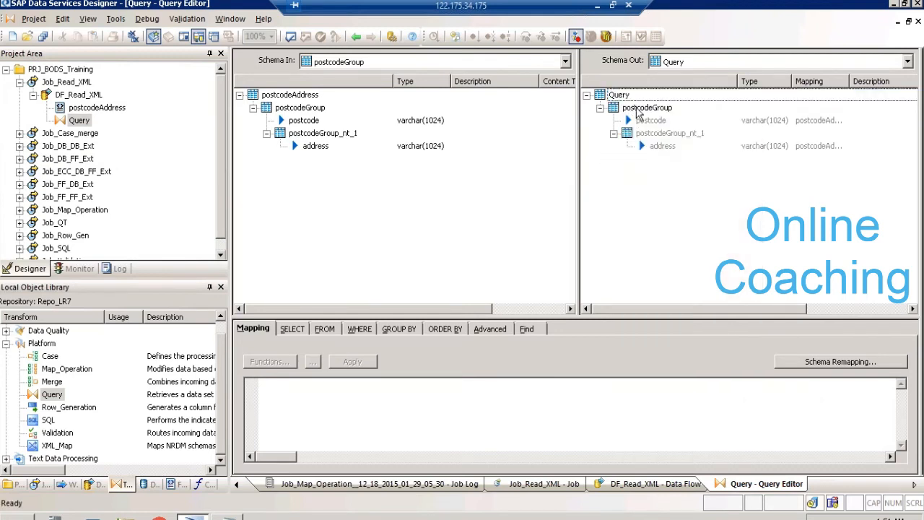
- Make postcodeGroup the current schema in the Query output and unnest it
click(638, 110)
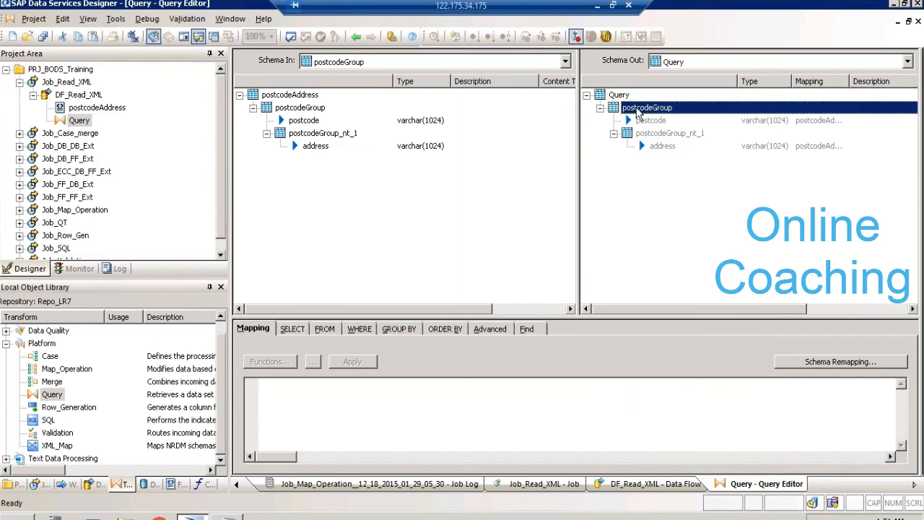
right_click(638, 112)
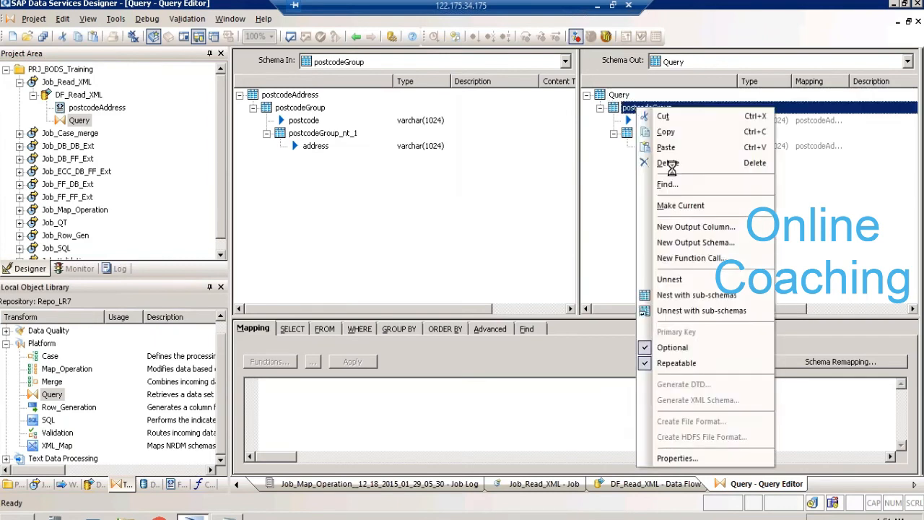
click(680, 205)
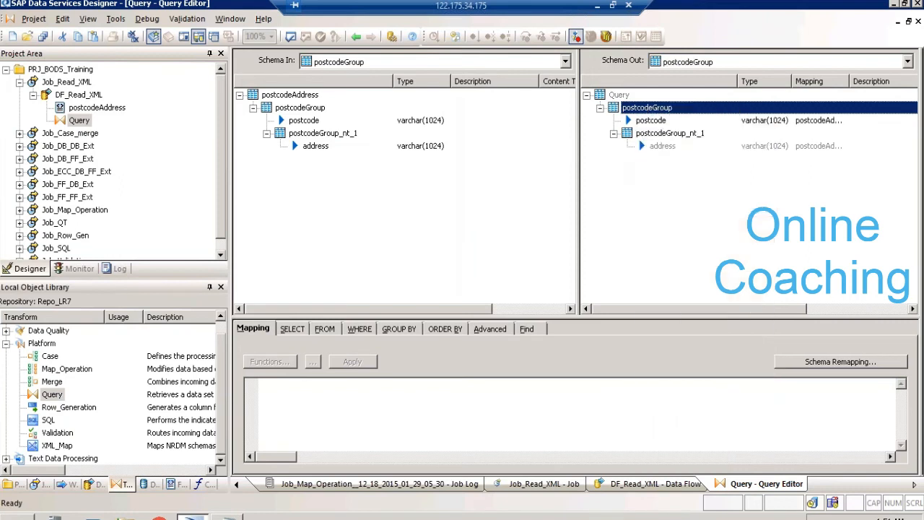
right_click(656, 114)
click(695, 259)
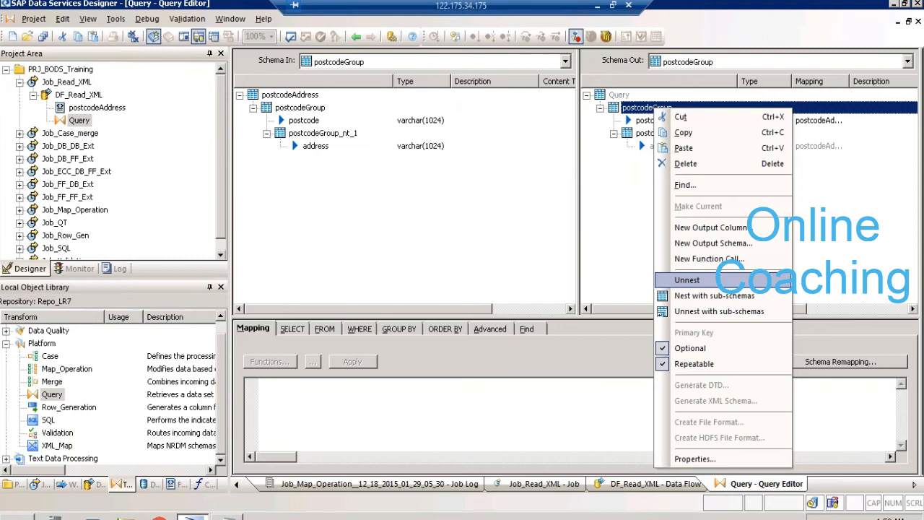
click(686, 280)
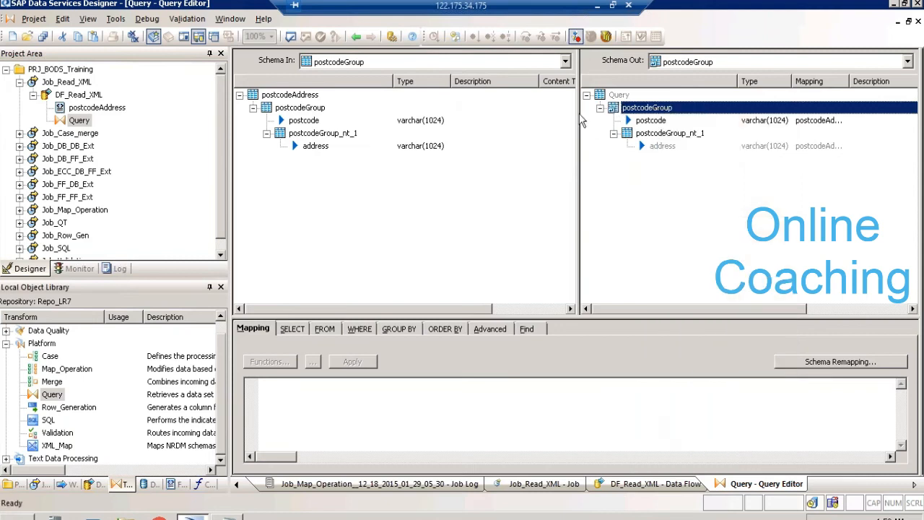
- Make the nested postcodeGroup_nt_1 the current schema in the Query output, unnest it and return to the data flow
click(660, 134)
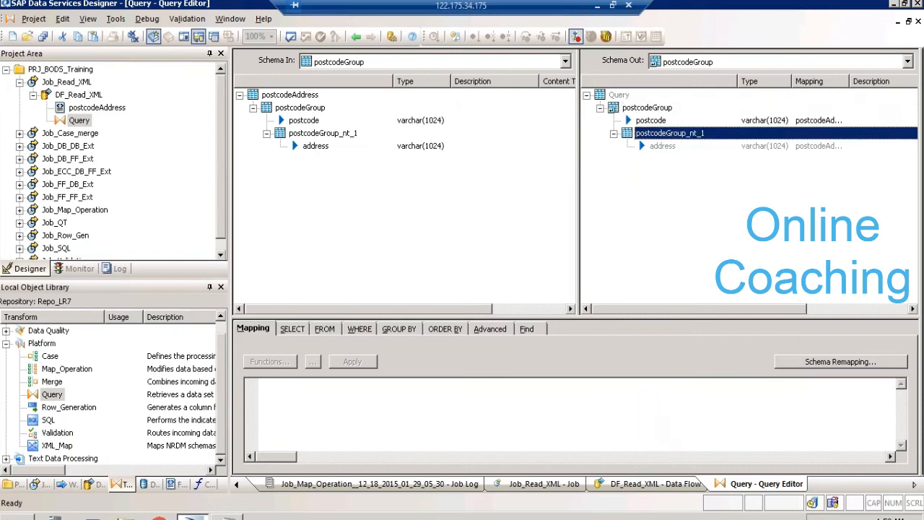
right_click(662, 135)
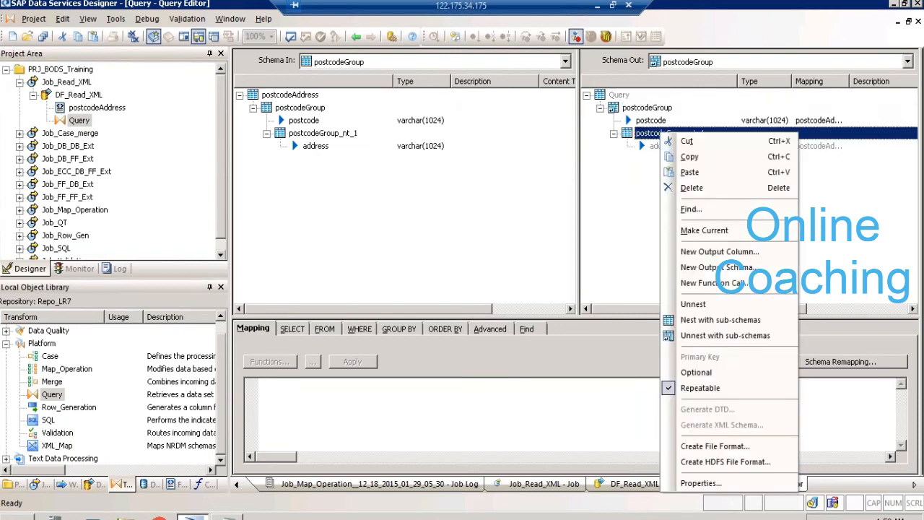
click(713, 232)
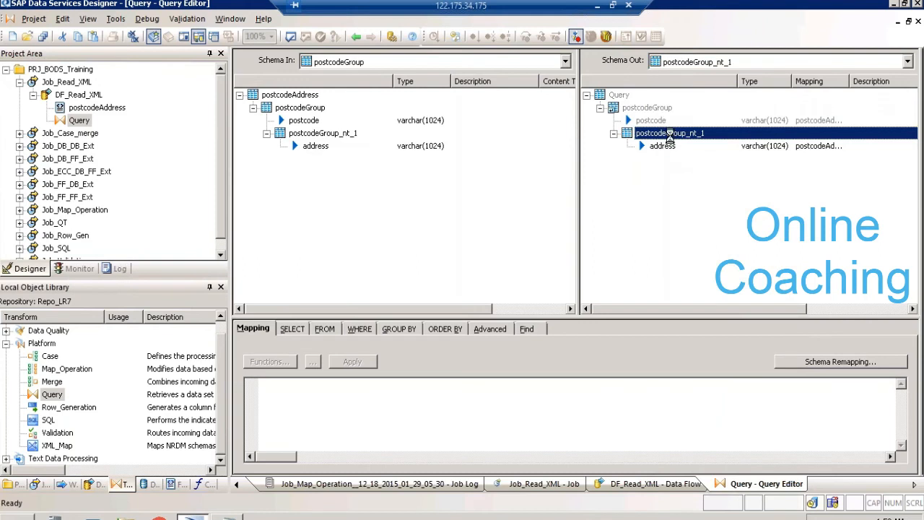
right_click(669, 135)
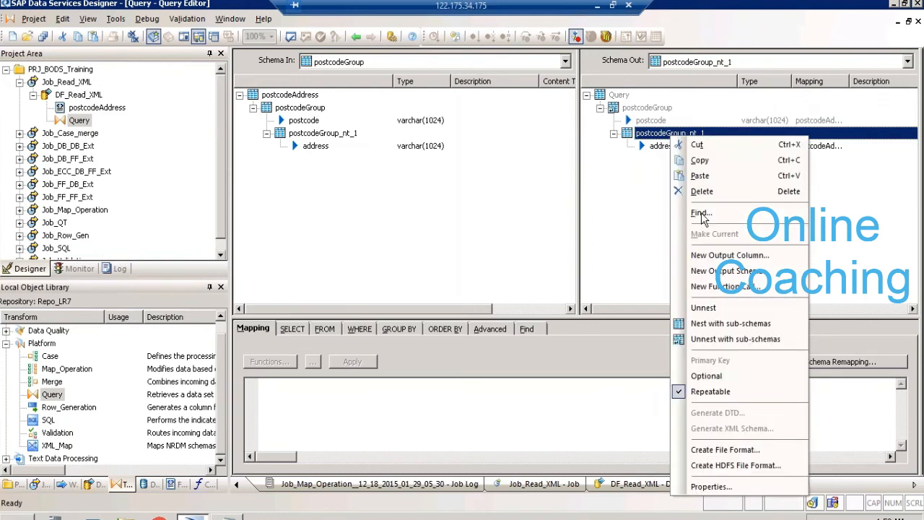
click(712, 309)
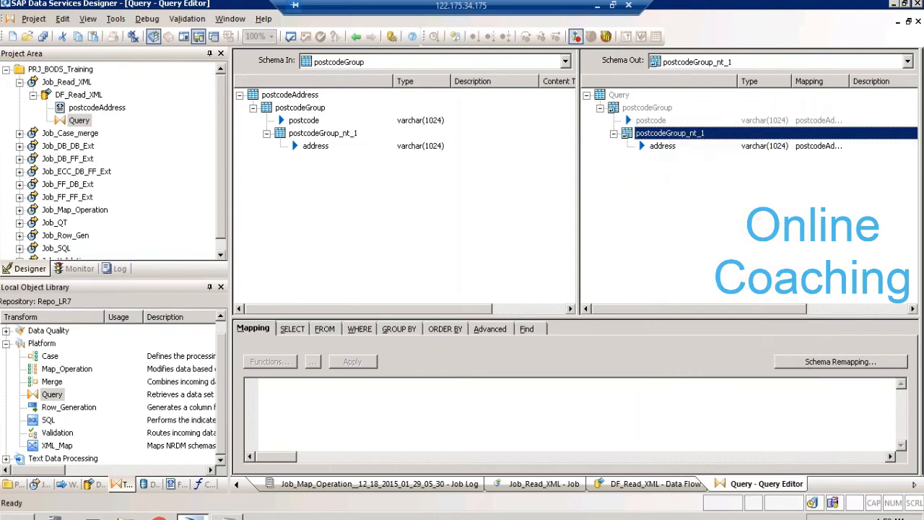
click(357, 37)
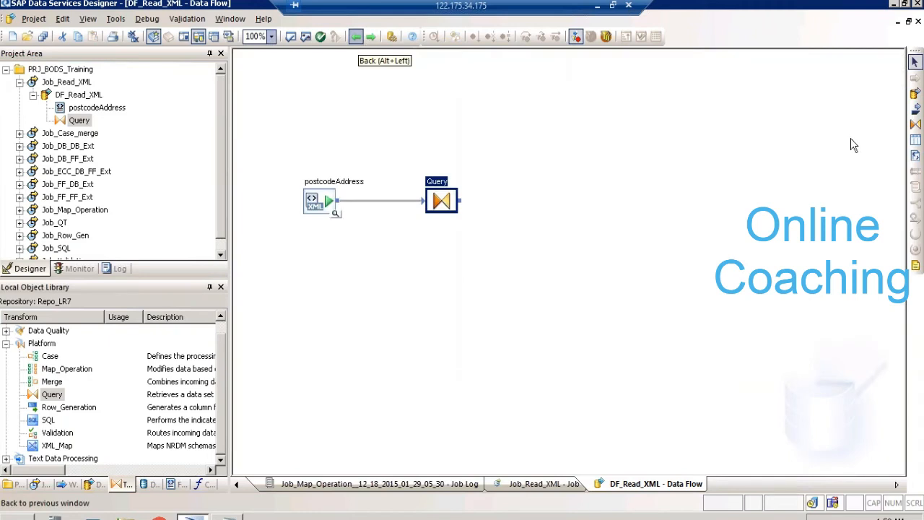
- Add a template table named XML_DATA in datastore DS_DB_TRGT as the target and connect the Query transform to it
click(916, 139)
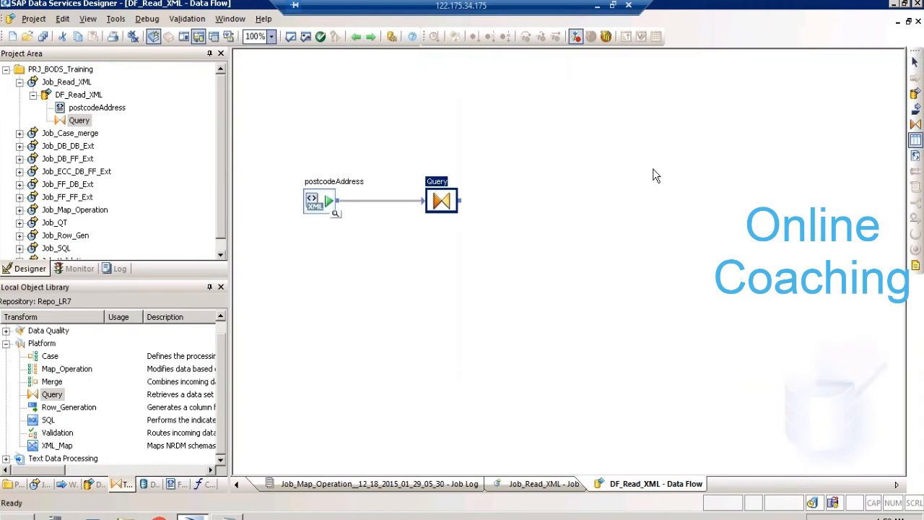
click(607, 174)
text(XML_DAT)
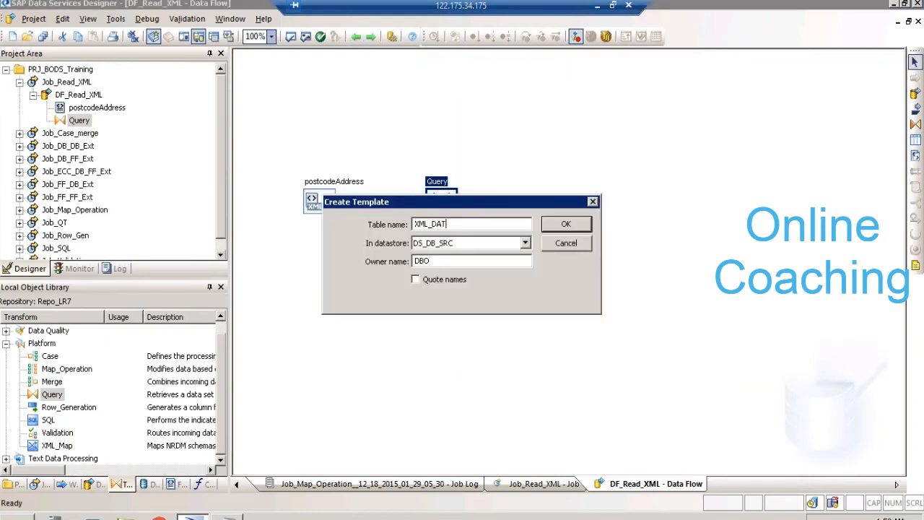
text(A)
key(Tab)
key(Down)
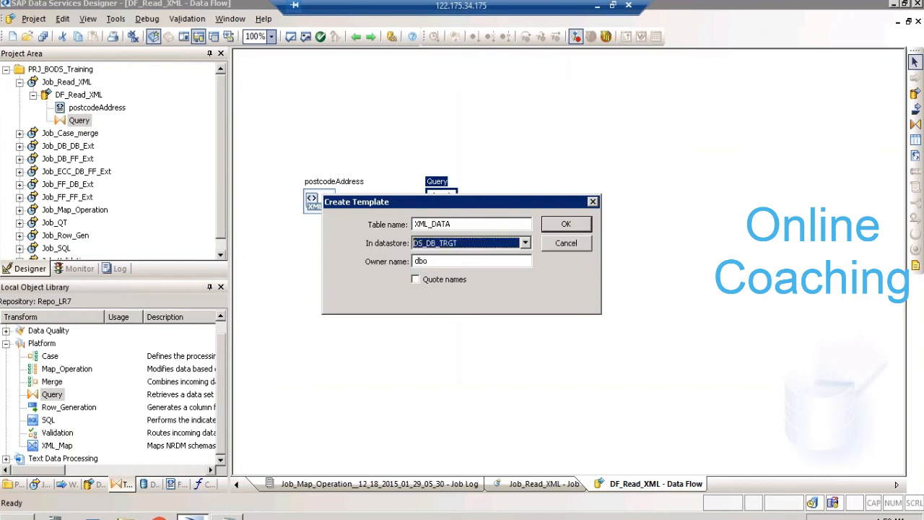
key(Return)
drag(462, 201, 615, 193)
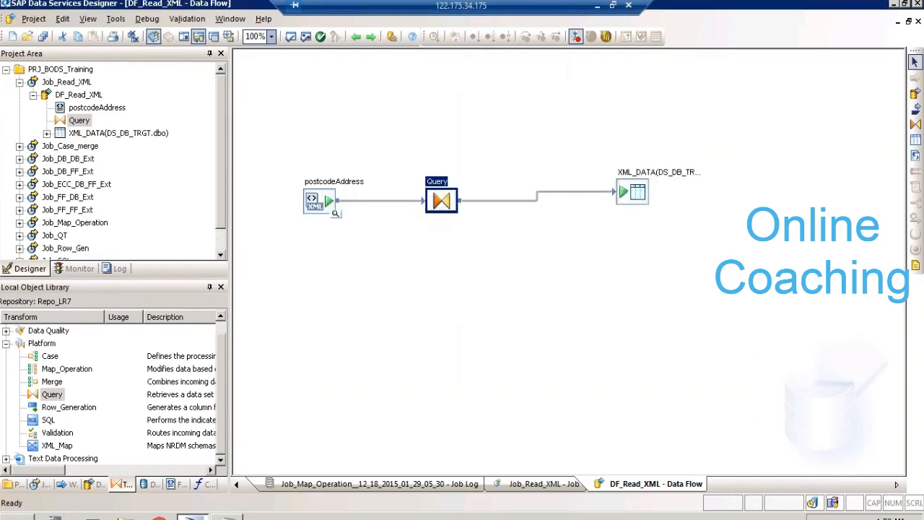
- Validate the data flow, then save all changes and execute Job_Read_XML
click(306, 36)
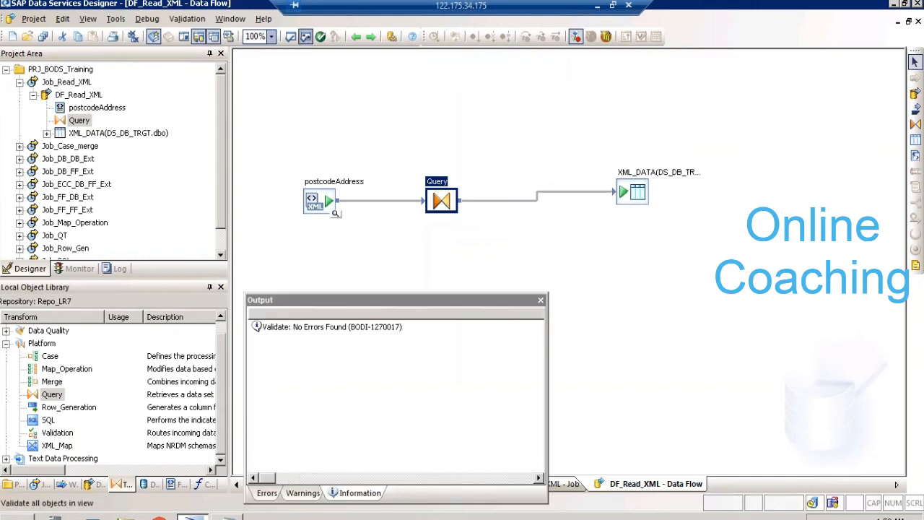
click(540, 299)
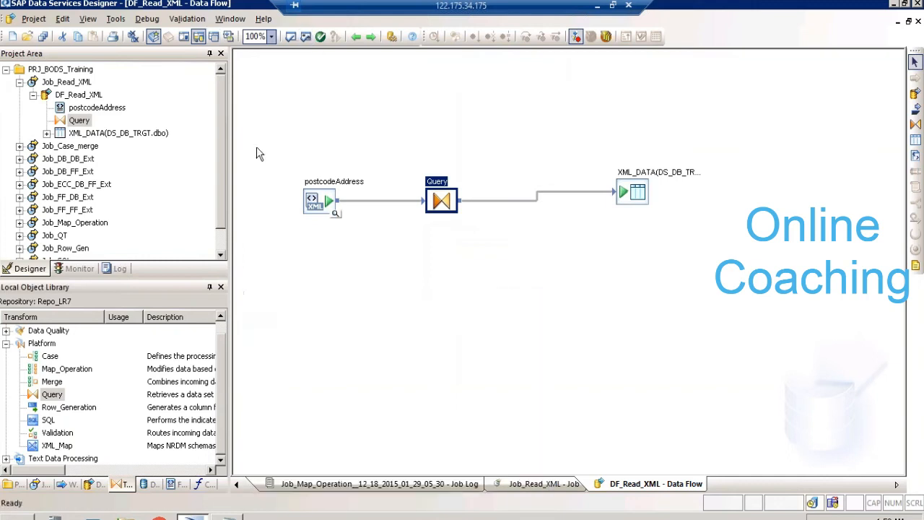
click(85, 85)
right_click(85, 85)
click(116, 90)
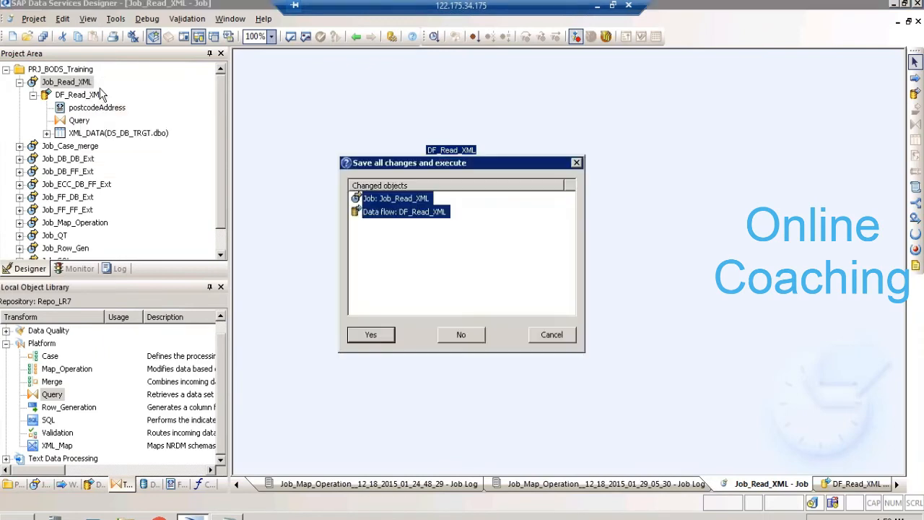
key(Return)
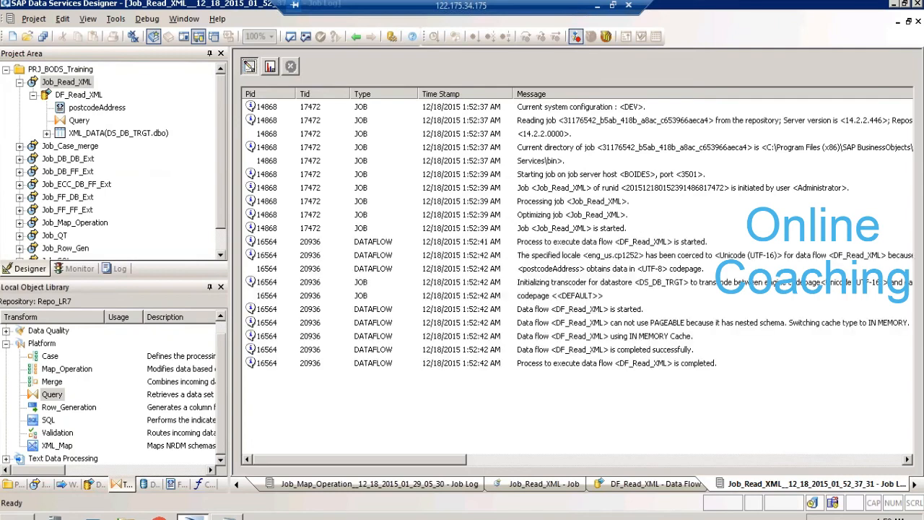
- View the loaded data of the XML_DATA target table in DF_Read_XML and highlight the three rows for postcode SA019TB
click(79, 95)
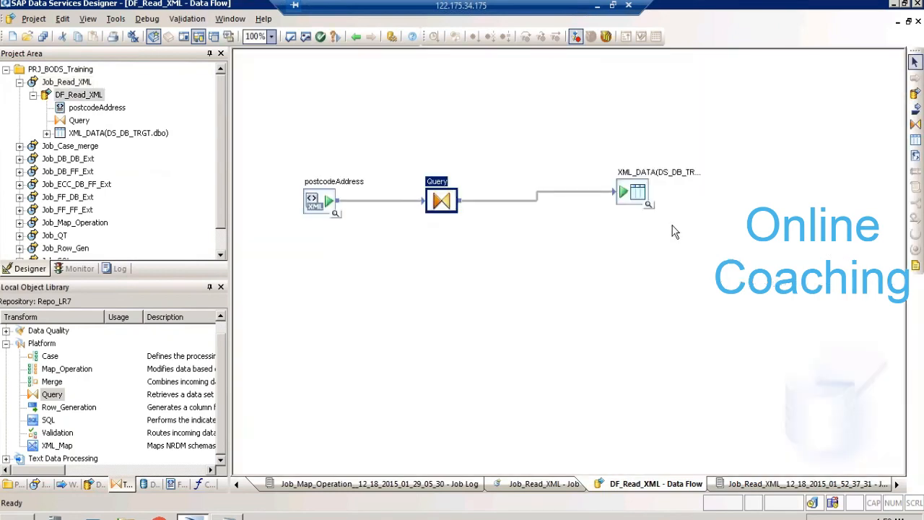
click(649, 208)
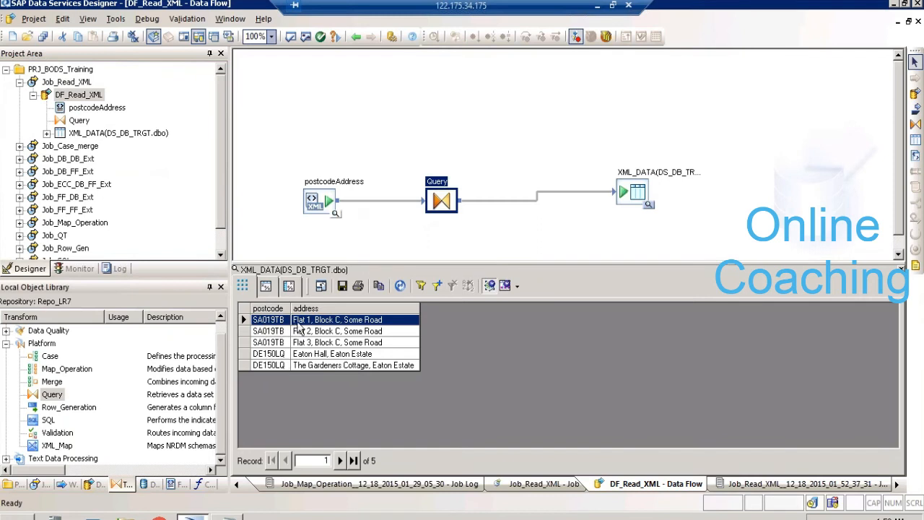
ctrl+click(312, 345)
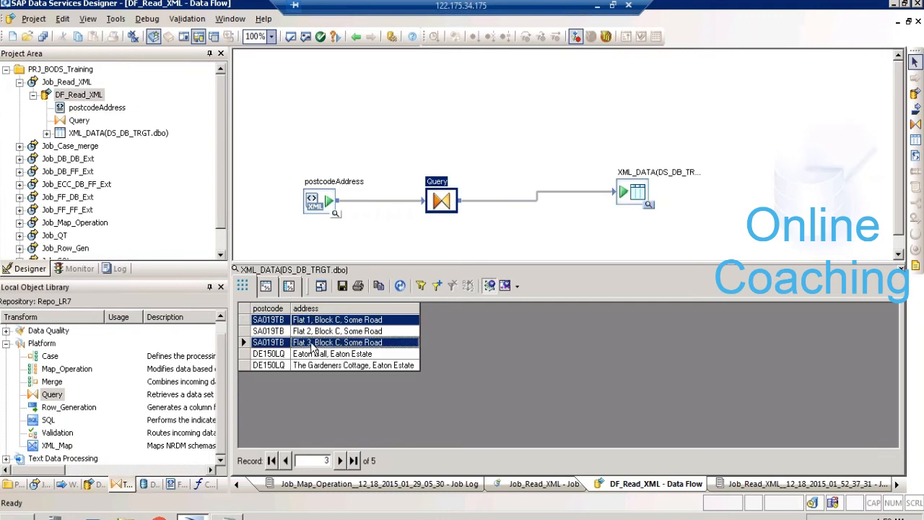
ctrl+click(312, 332)
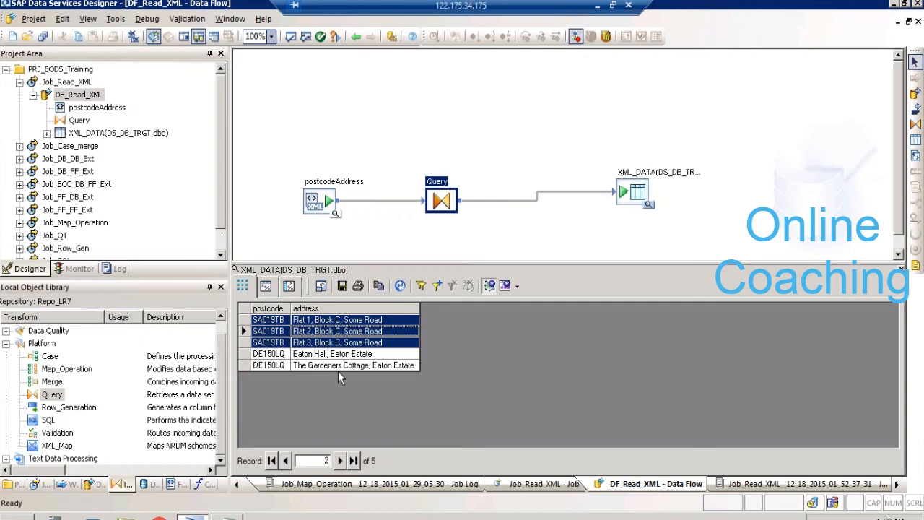
click(409, 114)
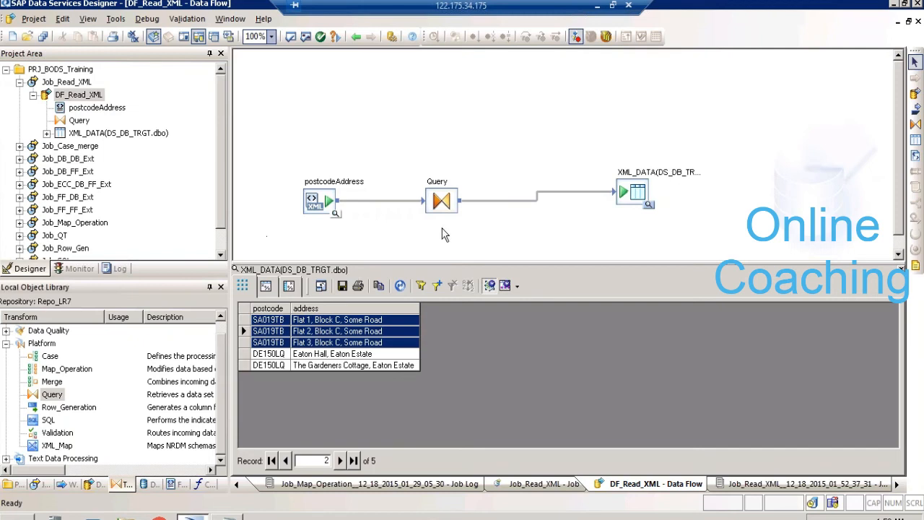
- Reopen the Query transform to review the Unnest option on postcodeGroup, then return to the data flow and close the data view
double_click(441, 185)
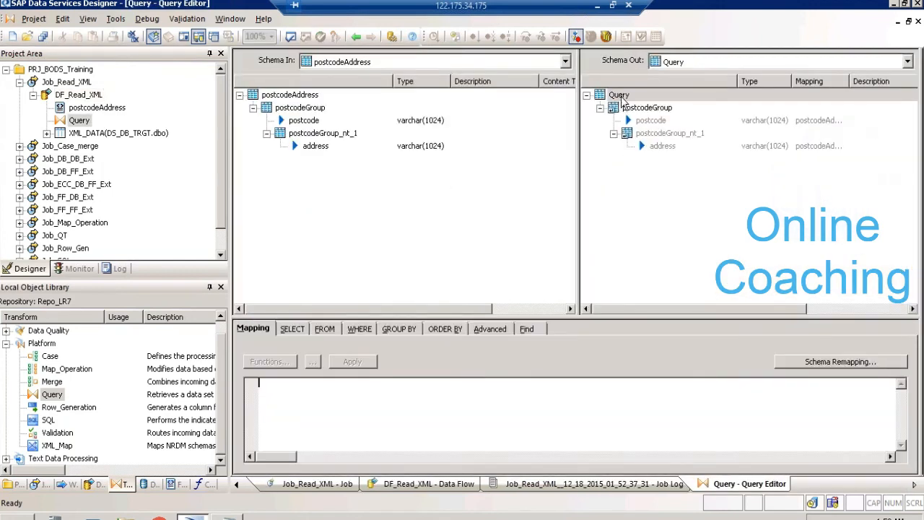
click(635, 110)
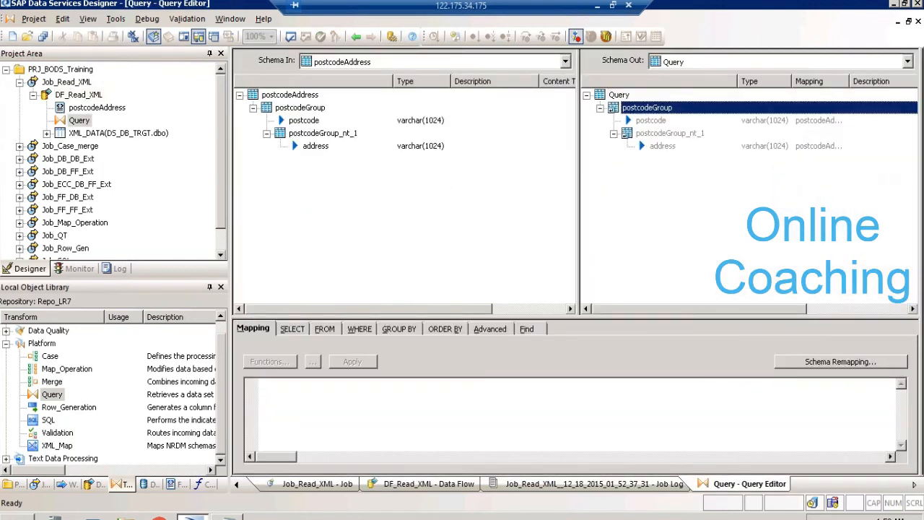
right_click(635, 108)
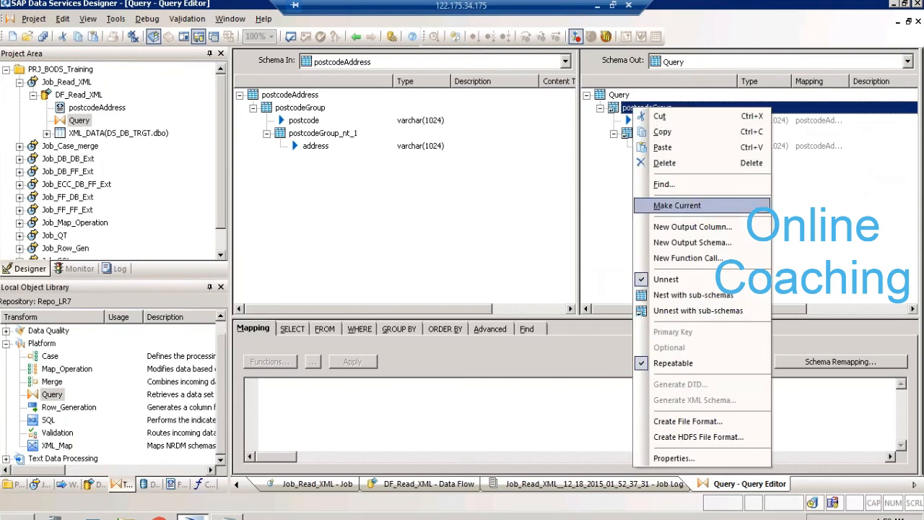
click(657, 205)
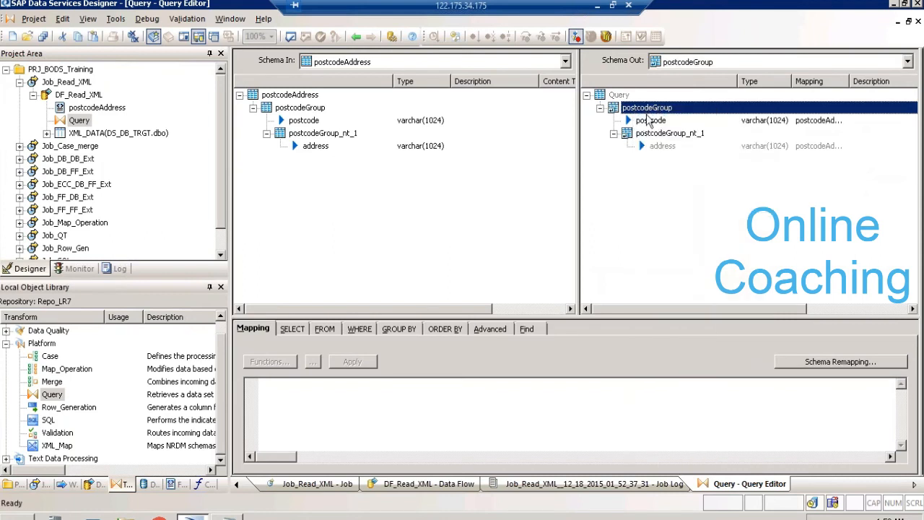
right_click(647, 119)
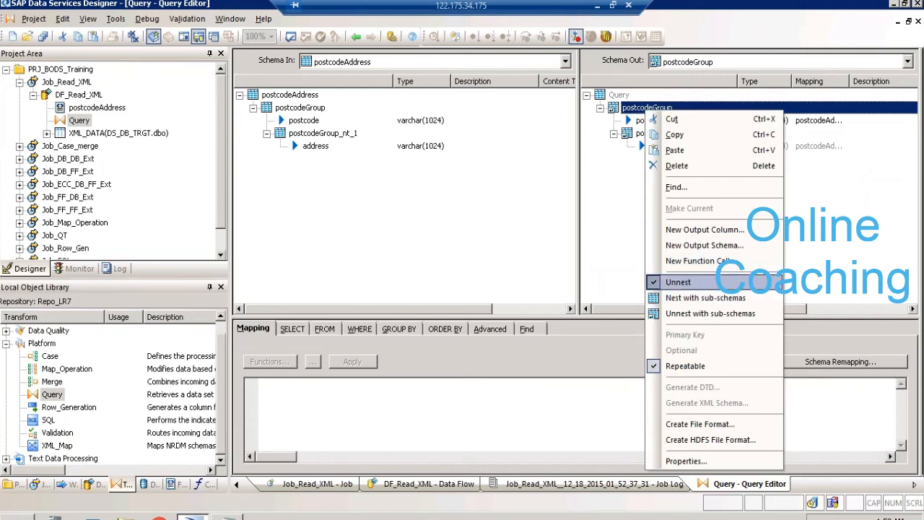
click(678, 282)
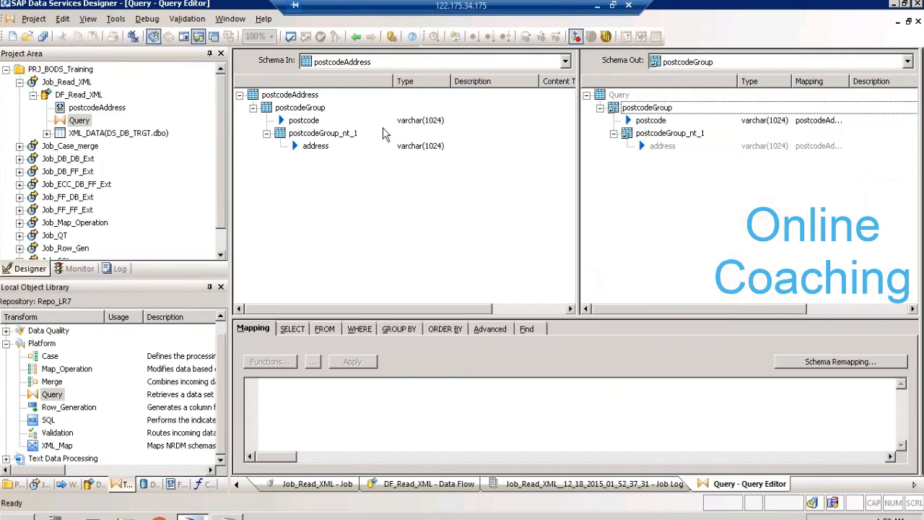
click(355, 36)
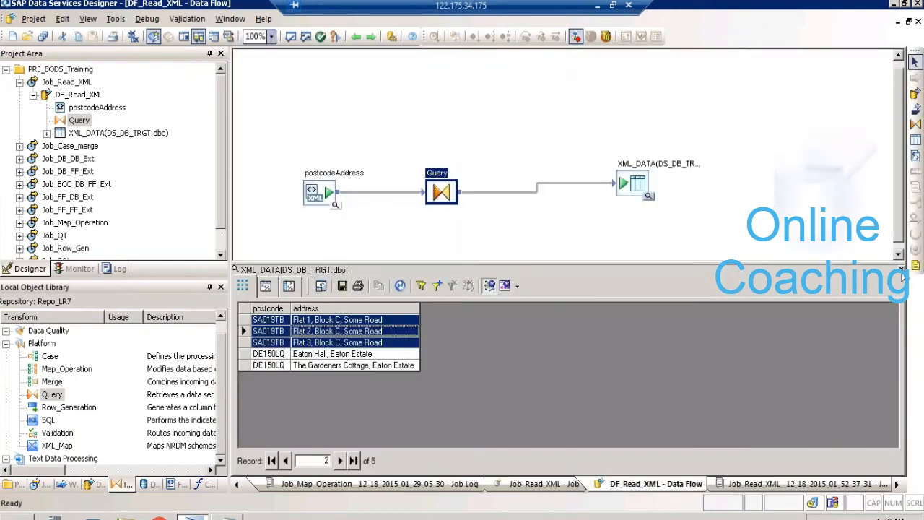
click(902, 269)
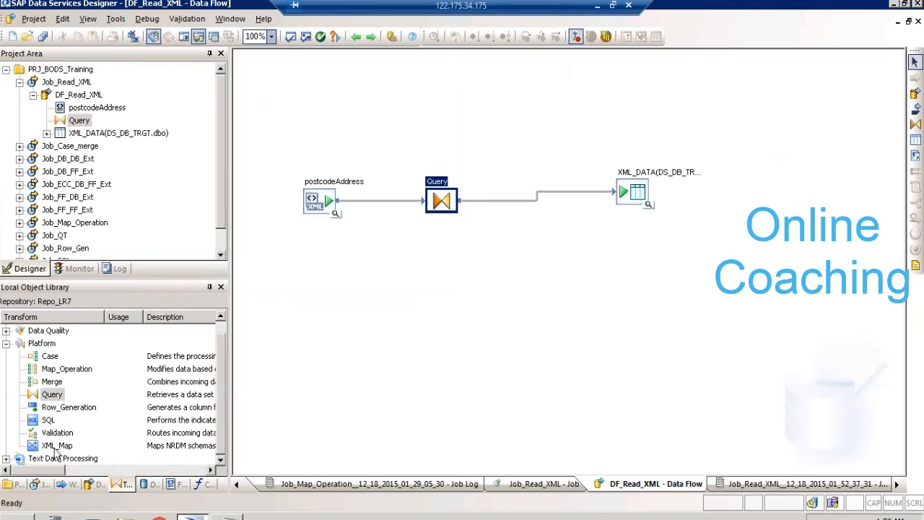
- Add an XML_Map transform in normal mode below the Query and connect the postcodeAddress source to it
drag(58, 446, 433, 259)
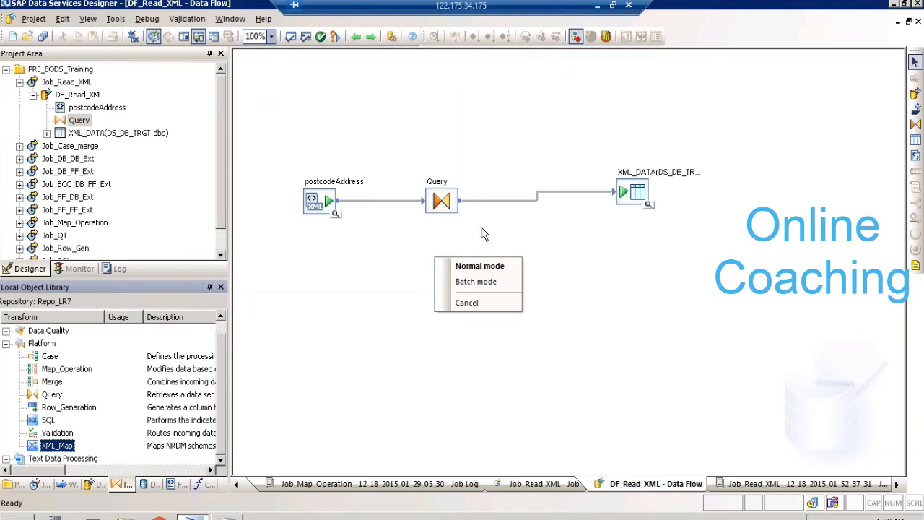
click(485, 265)
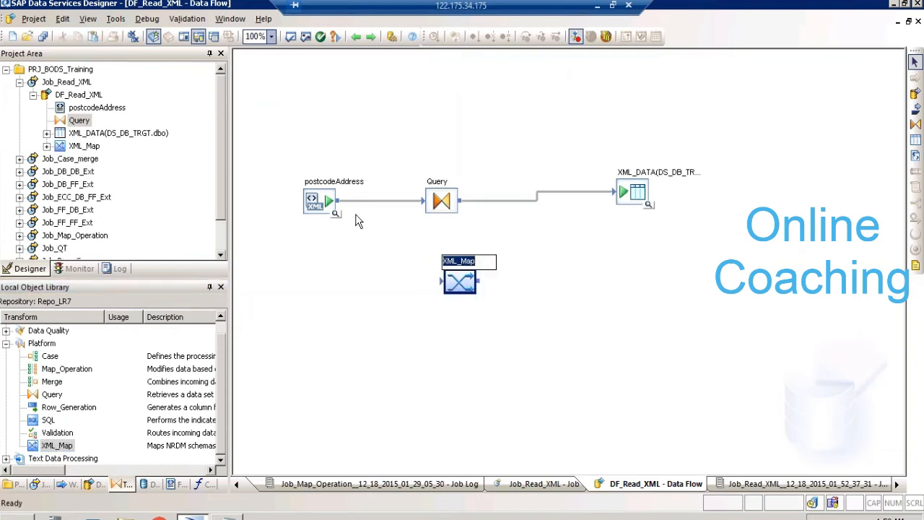
drag(339, 202, 449, 278)
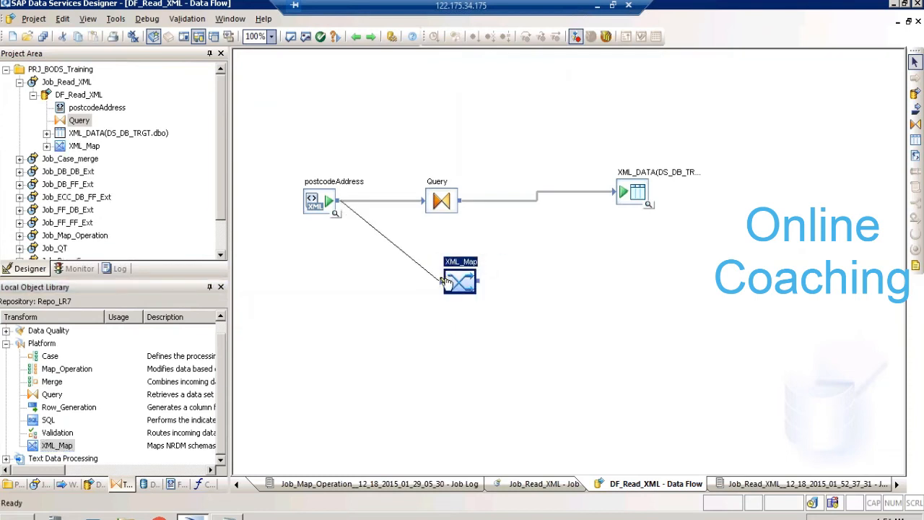
- Open the XML_Map transform, enlarge its mapping area and map the postcode column into the output schema
double_click(449, 279)
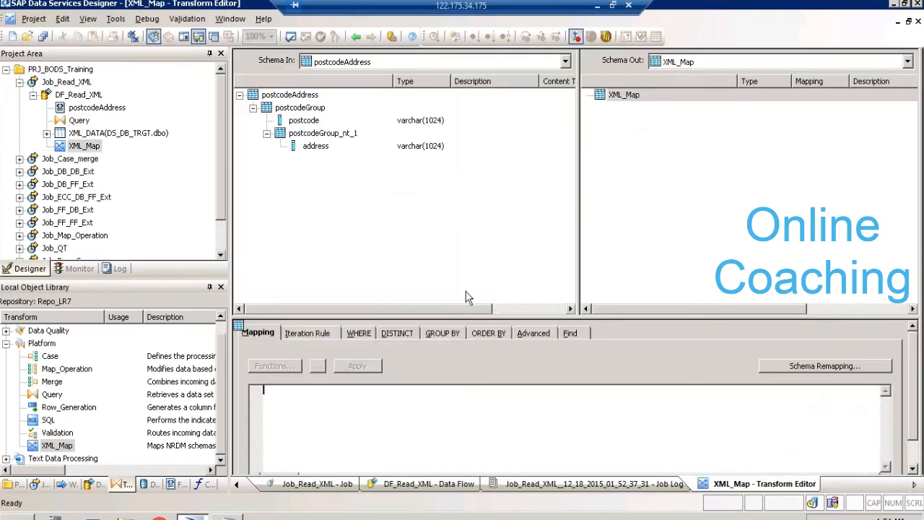
drag(473, 318, 439, 205)
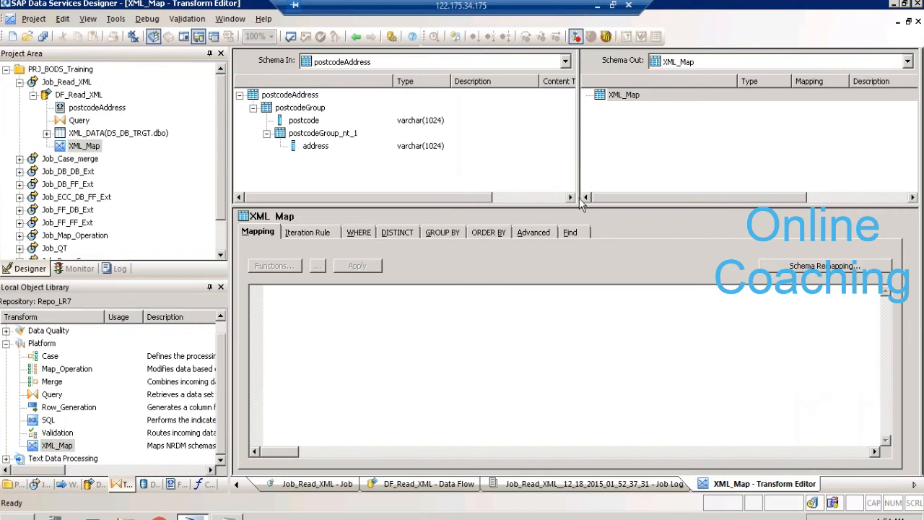
drag(578, 203, 579, 231)
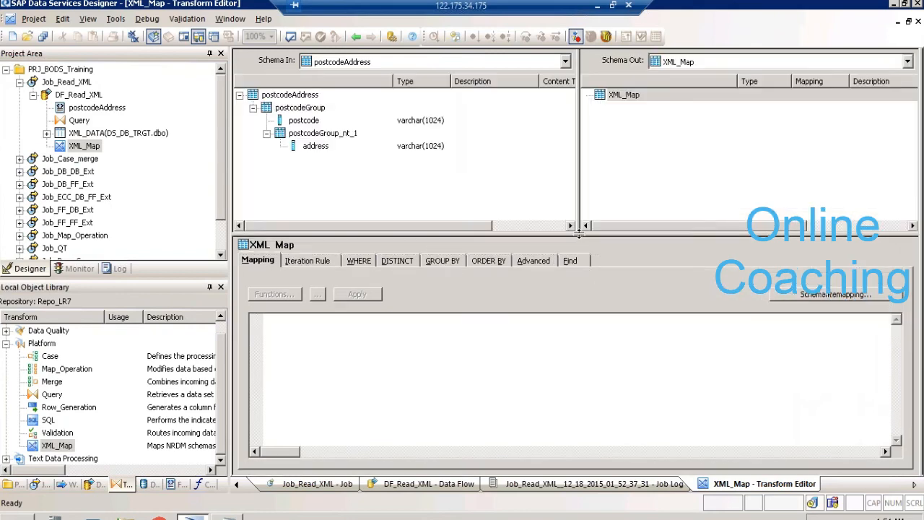
click(304, 121)
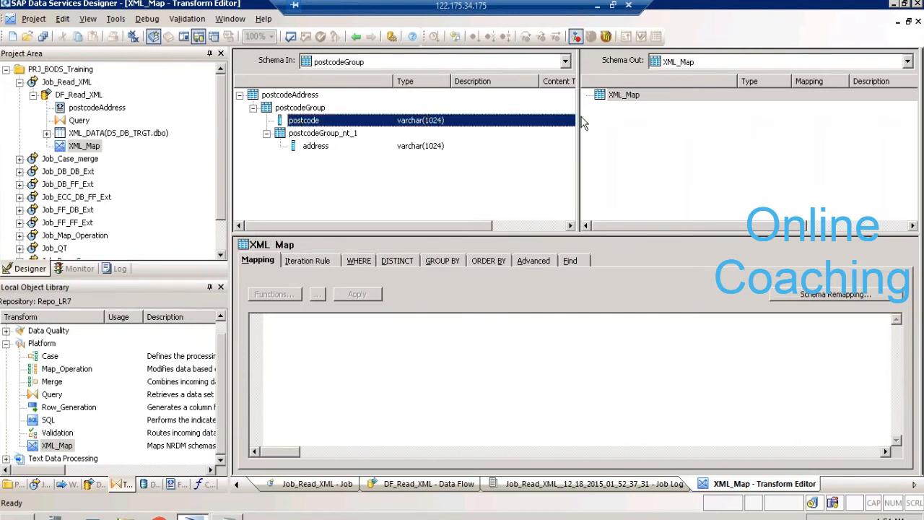
drag(583, 124, 610, 115)
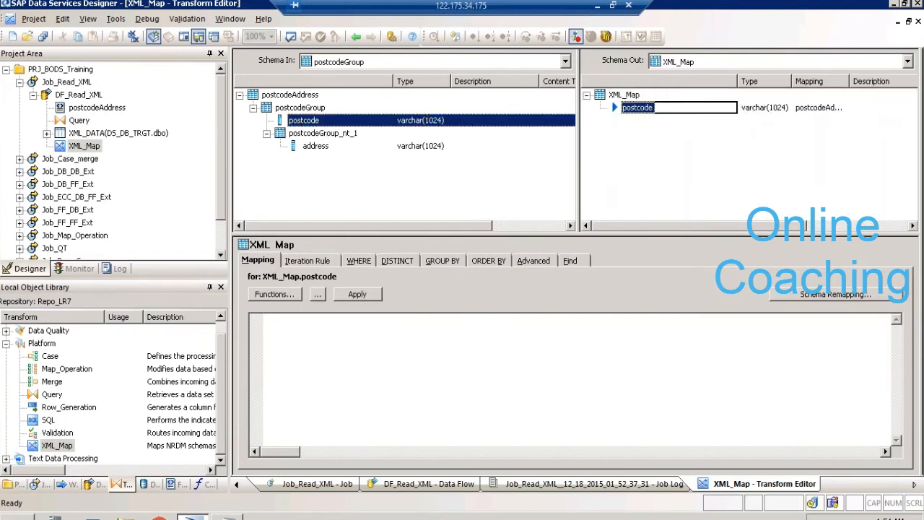
- Map the nested address column into the XML_Map output schema and return to the data flow
click(303, 148)
drag(311, 147, 647, 175)
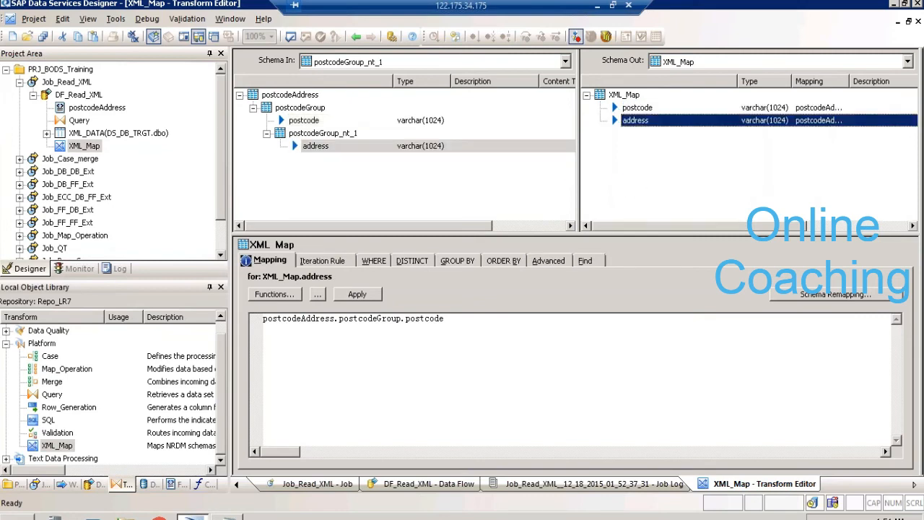
click(356, 36)
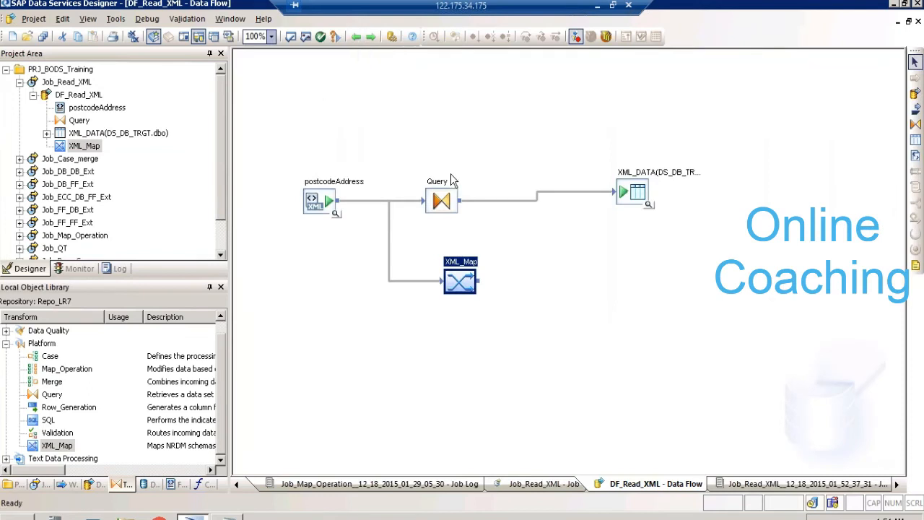
- Open the Query transform, try to map the nested postcode column directly into its output schema, and return to the data flow
click(439, 185)
double_click(439, 184)
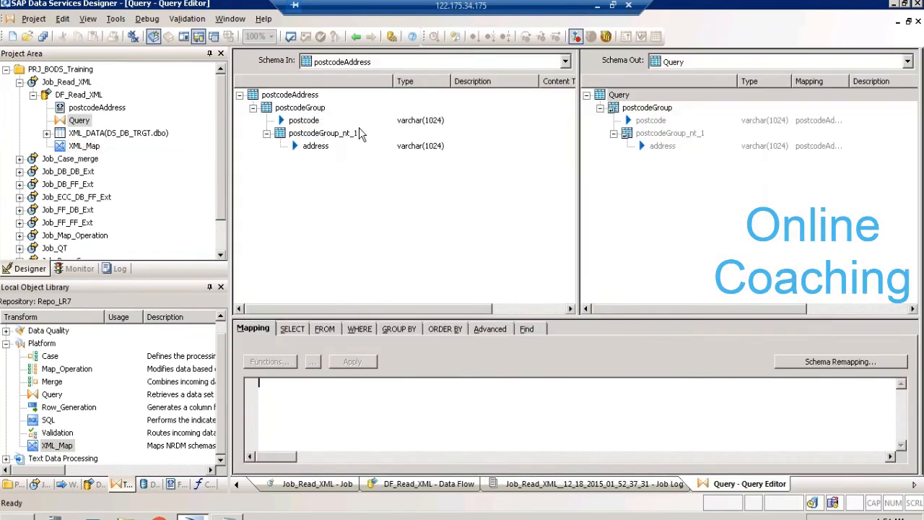
drag(361, 123, 664, 182)
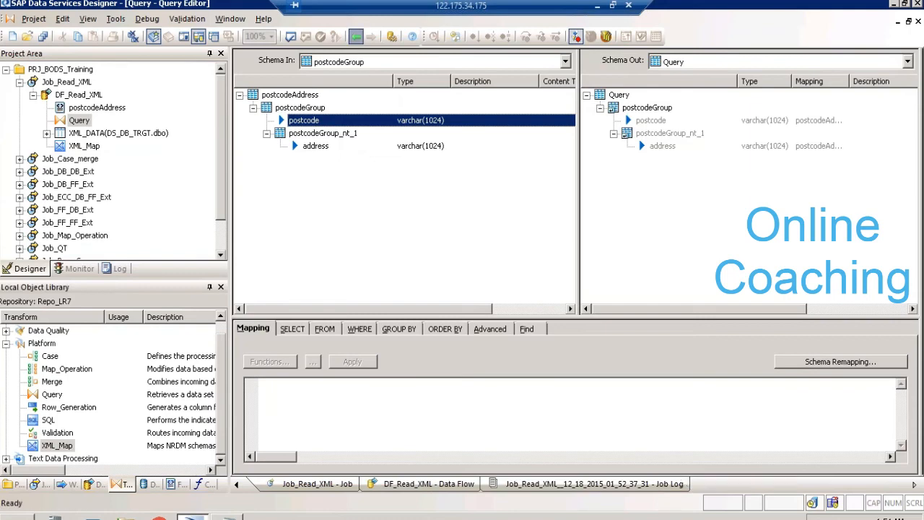
click(356, 36)
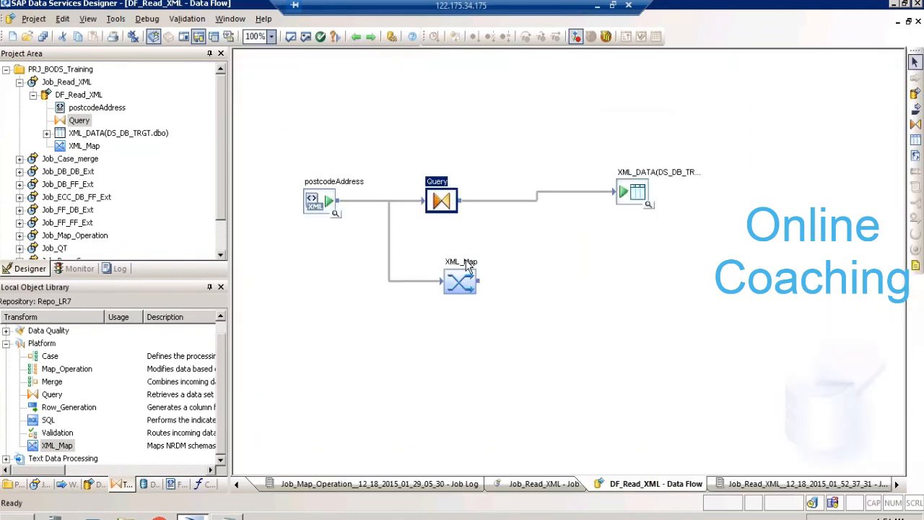
- Reopen the XML_Map transform and add the nested postcodeGroup_nt_1 schema to its output schema
double_click(462, 280)
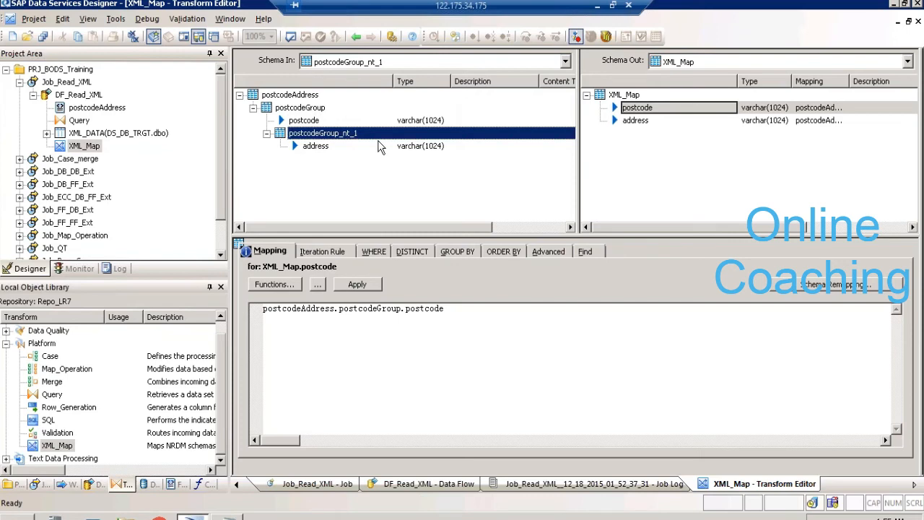
click(298, 108)
drag(298, 109, 448, 130)
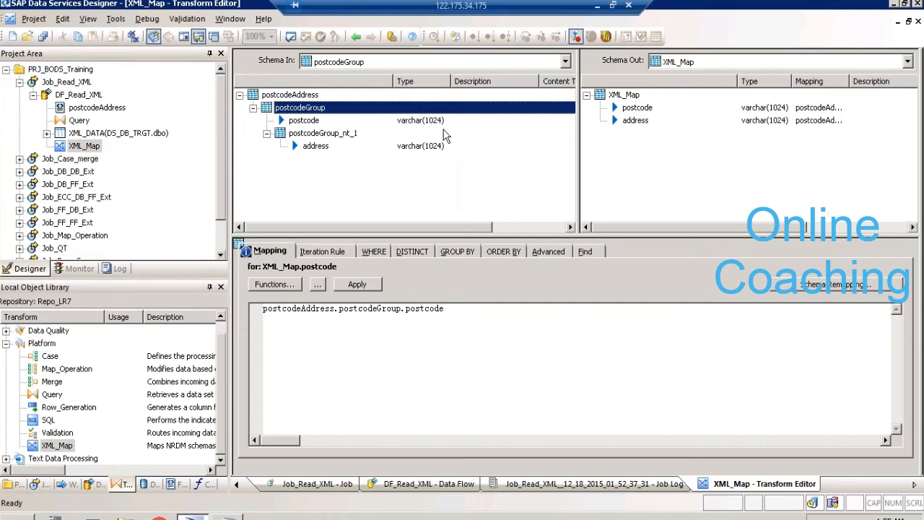
click(305, 138)
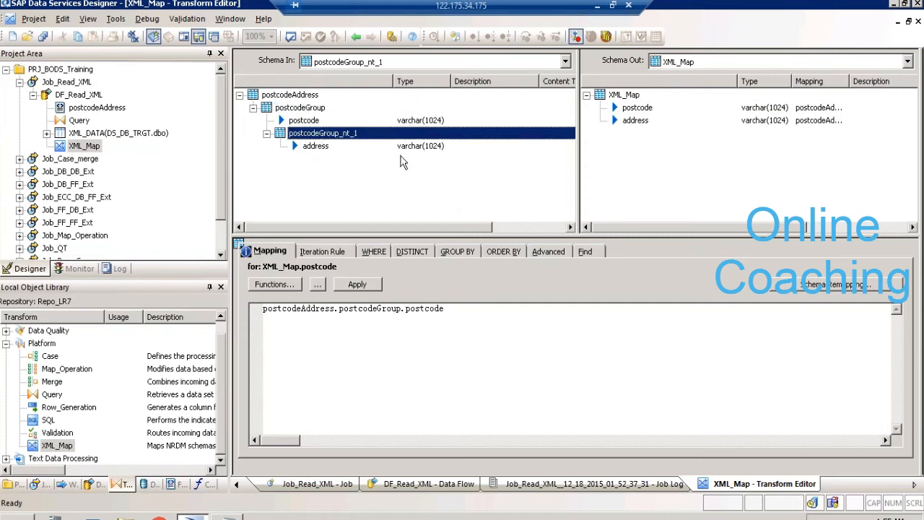
drag(557, 160, 618, 155)
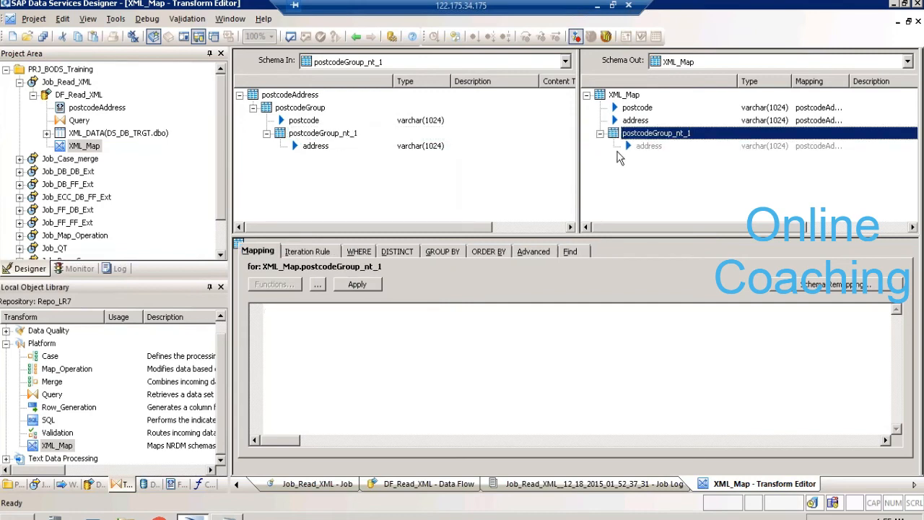
- Delete the nested postcodeGroup_nt_1 schema from the XML_Map output
right_click(640, 134)
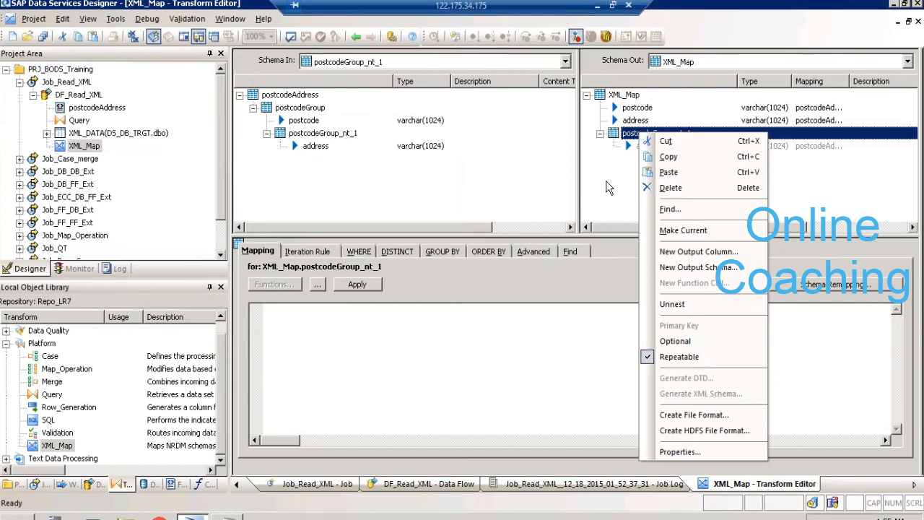
click(609, 187)
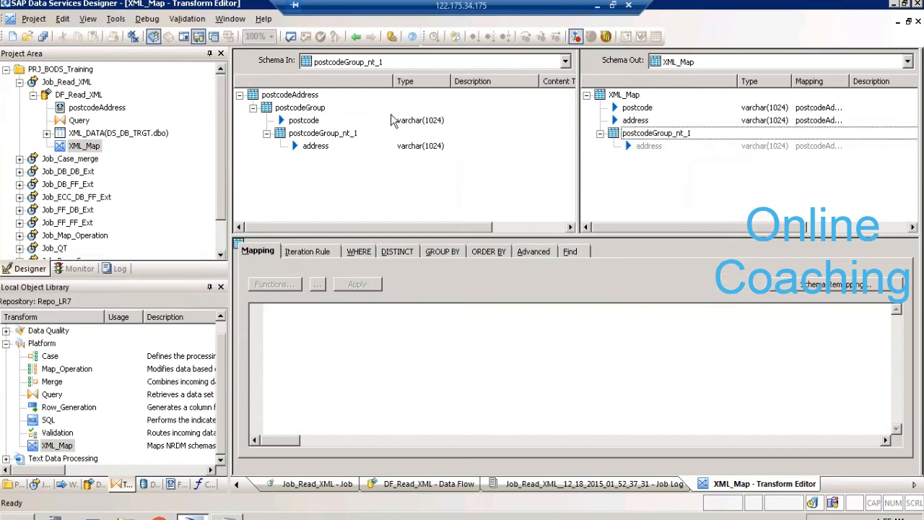
click(644, 134)
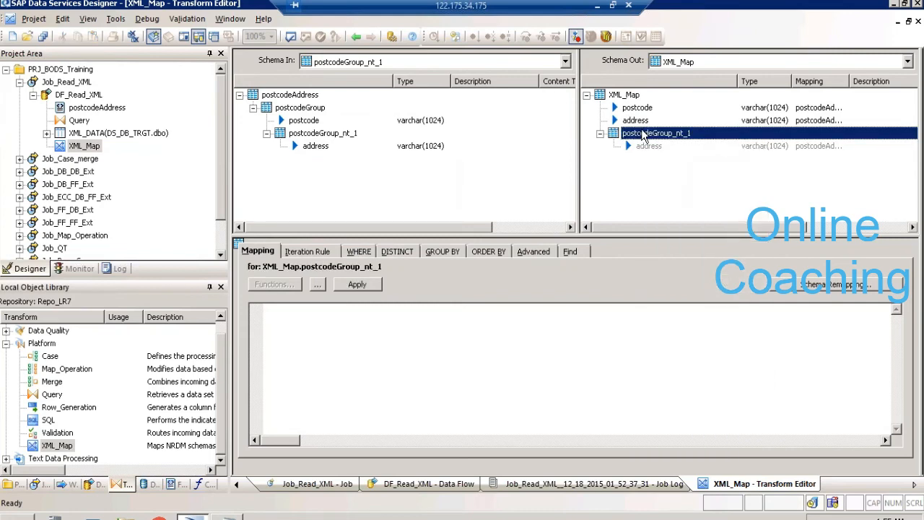
right_click(643, 136)
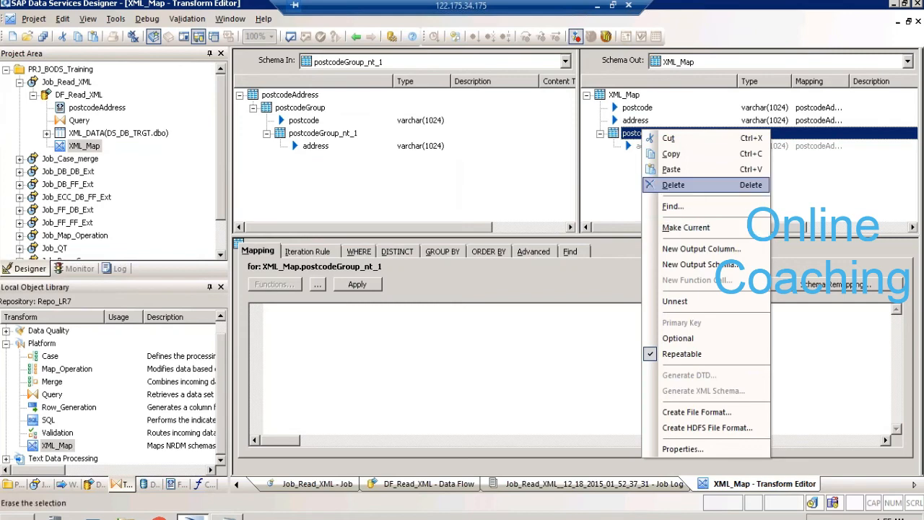
click(682, 186)
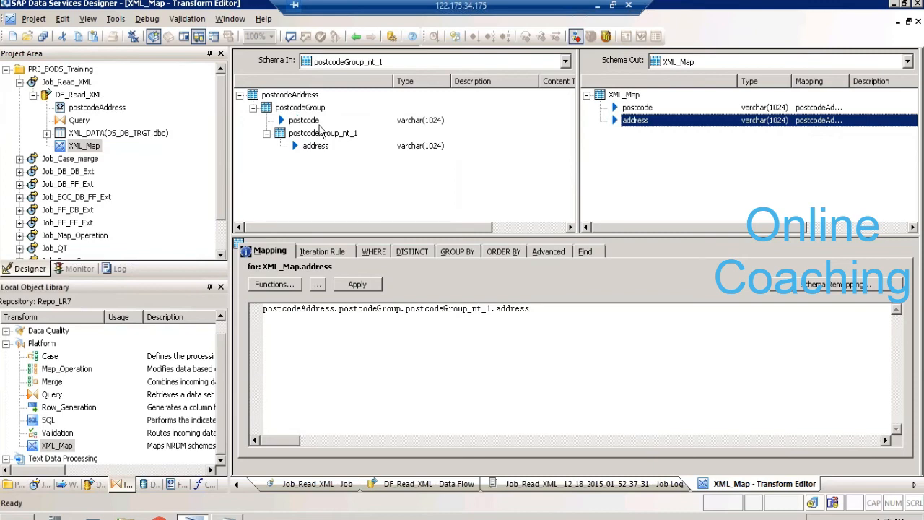
- Review the postcodeAddress and postcodeGroup levels of the XML_Map input schema and return to the data flow
click(285, 95)
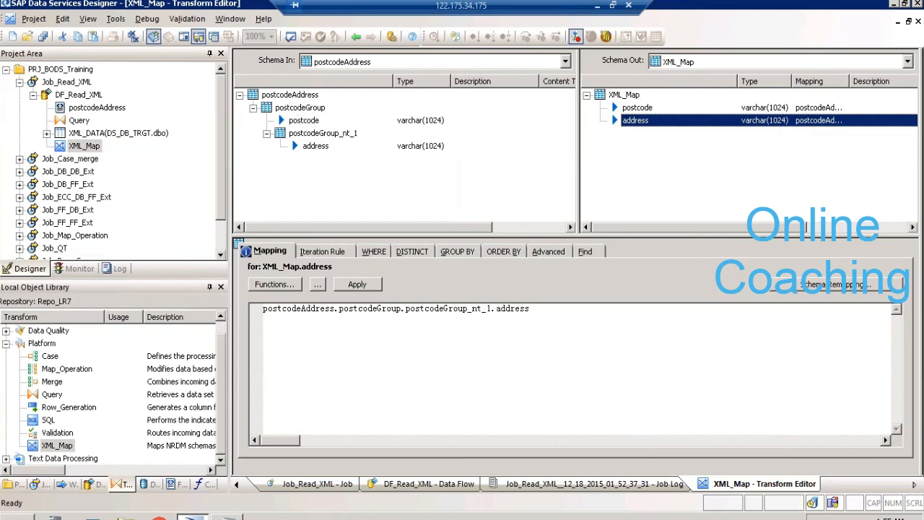
click(296, 108)
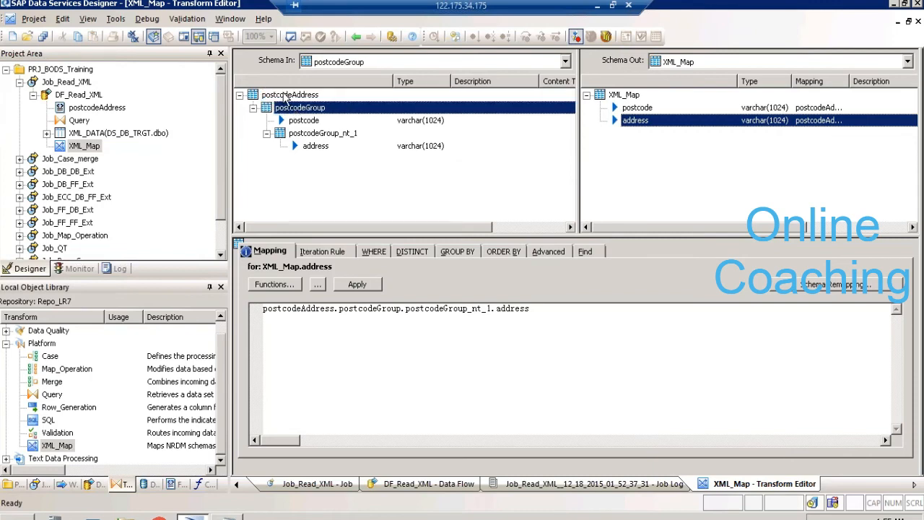
click(356, 36)
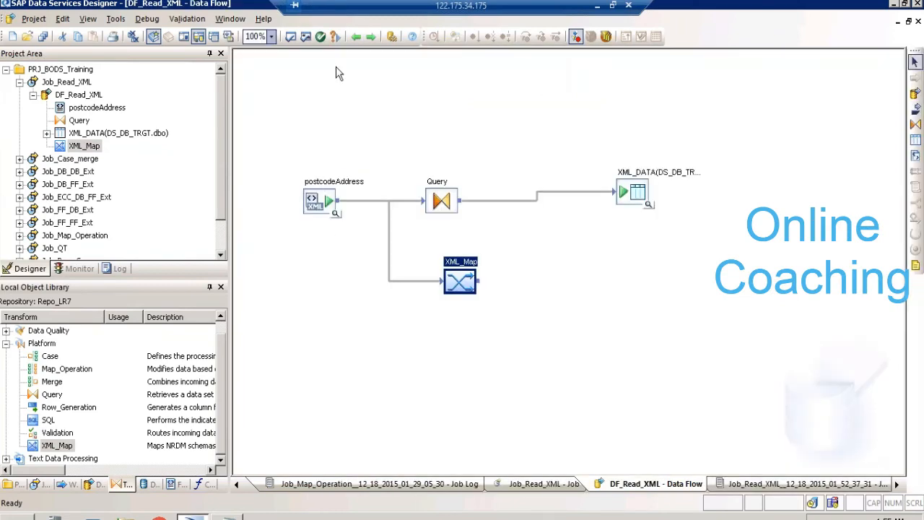
- Go back to the DF_Read_XML data flow from the job log and reopen its XML_Map transform
click(356, 36)
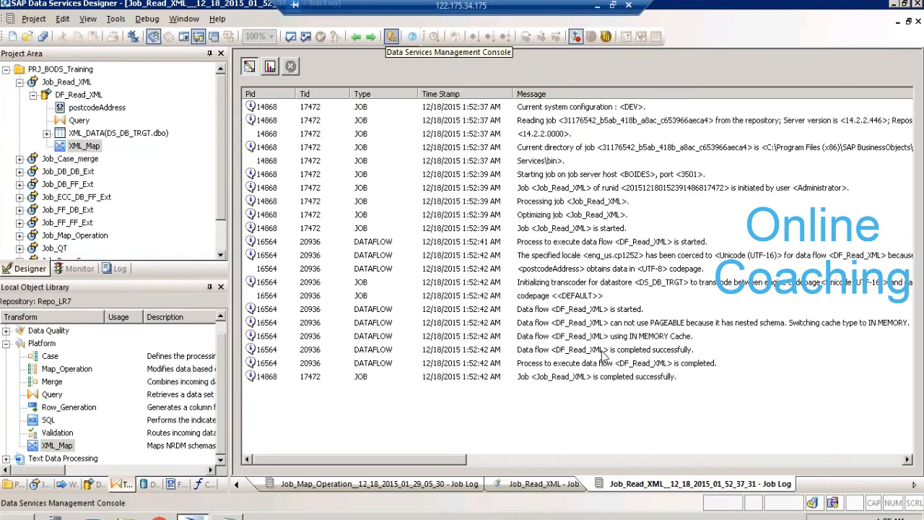
click(80, 94)
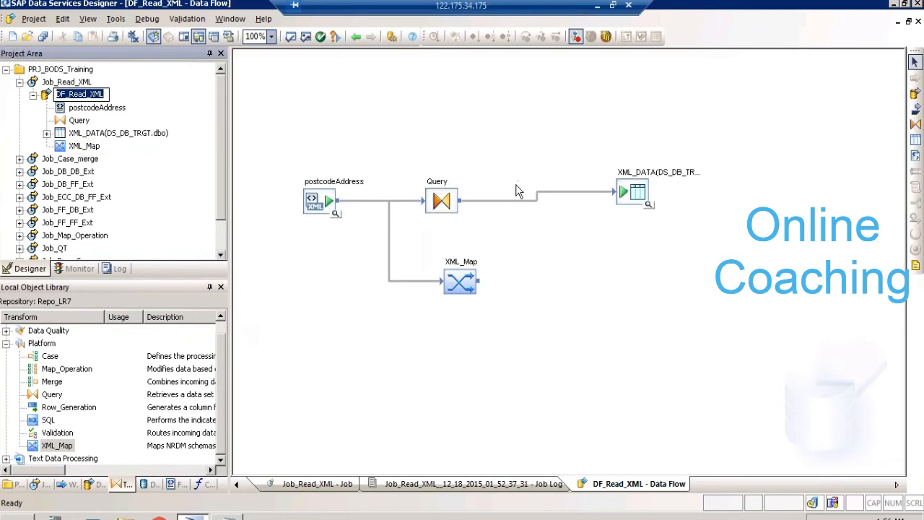
double_click(462, 280)
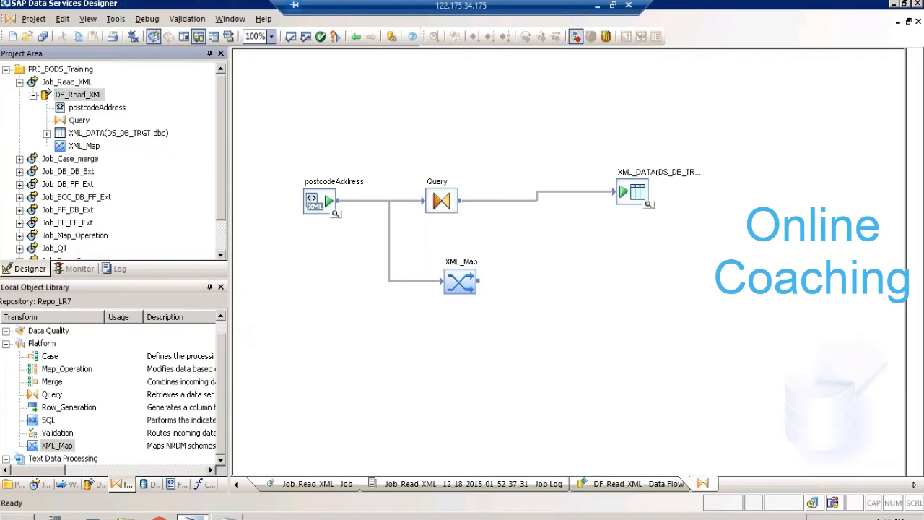
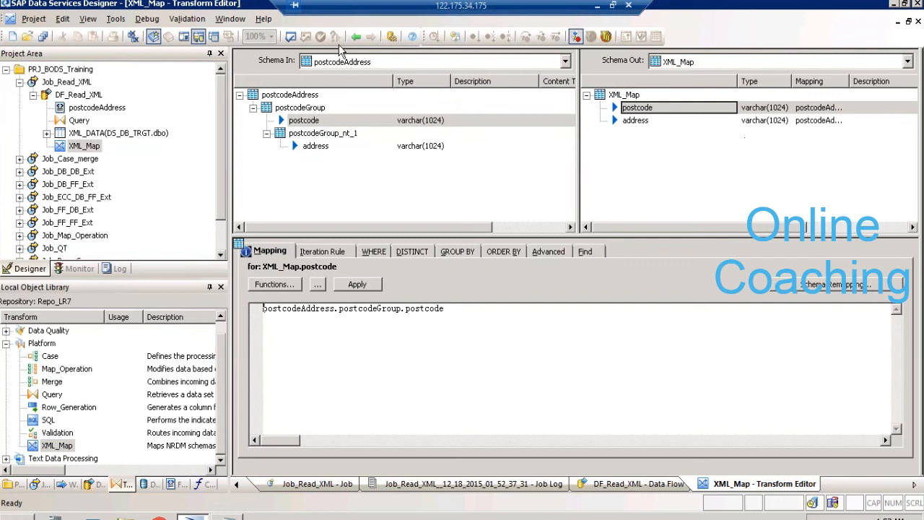
- Return to the data flow and examine the schemas of the postcodeAddress source and the XML_DATA target table
click(358, 33)
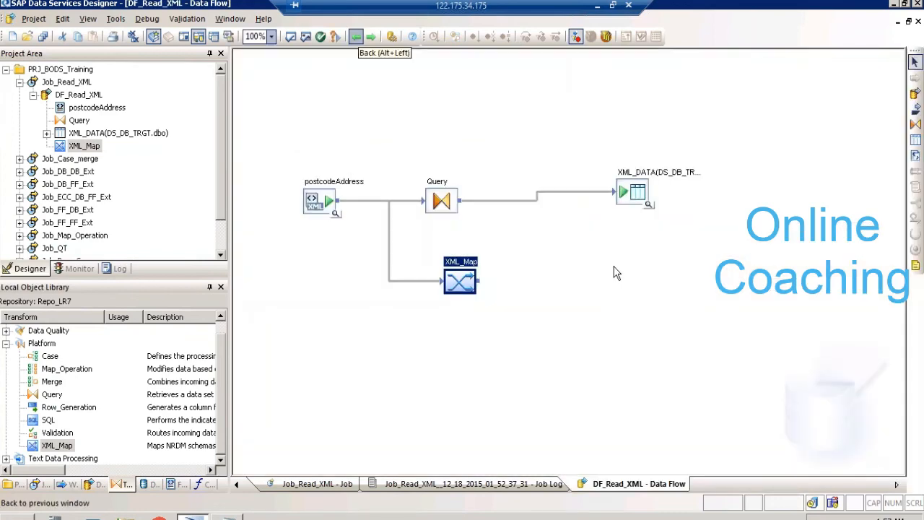
click(640, 203)
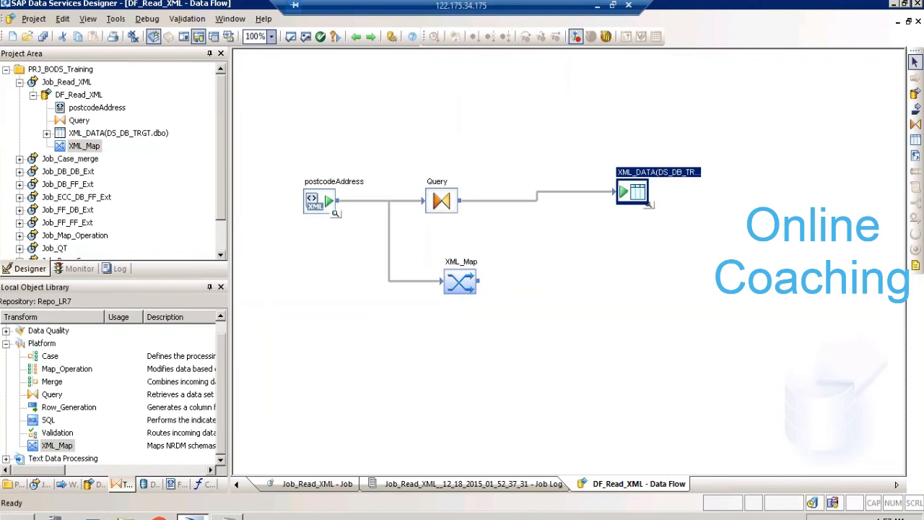
click(317, 202)
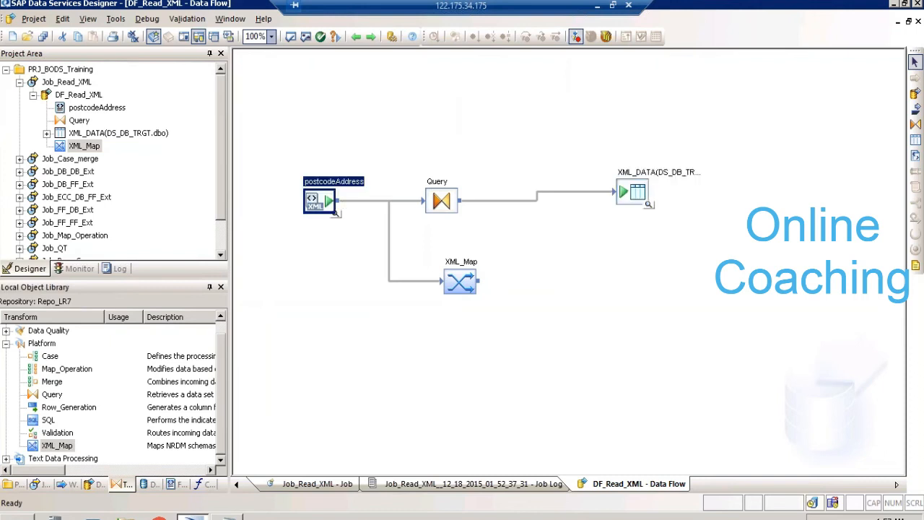
click(638, 190)
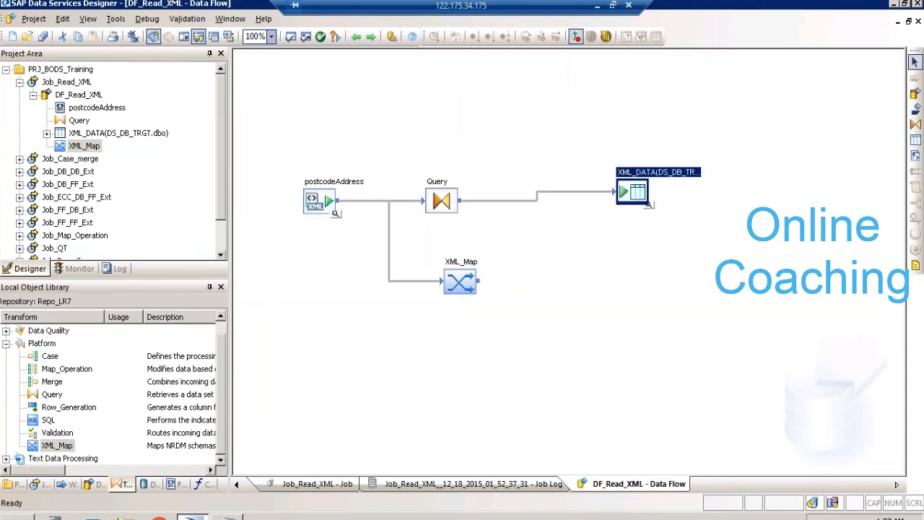
double_click(325, 189)
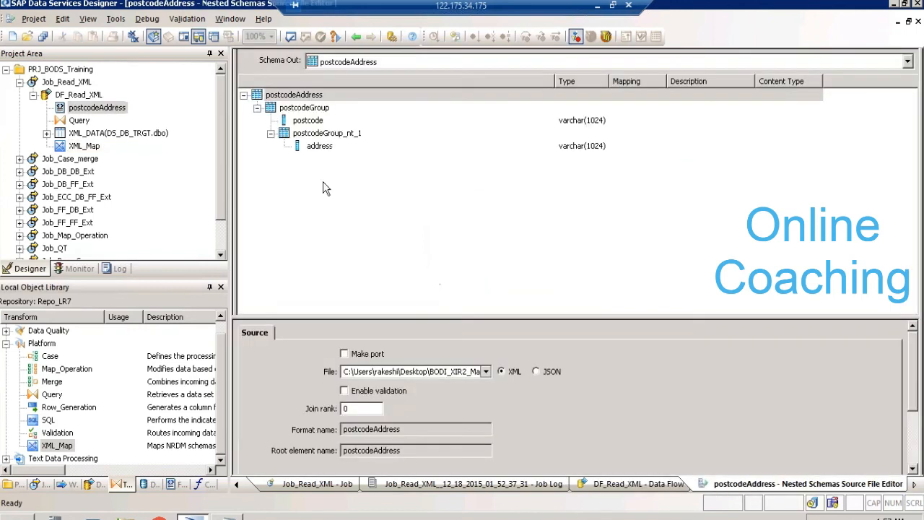
click(356, 37)
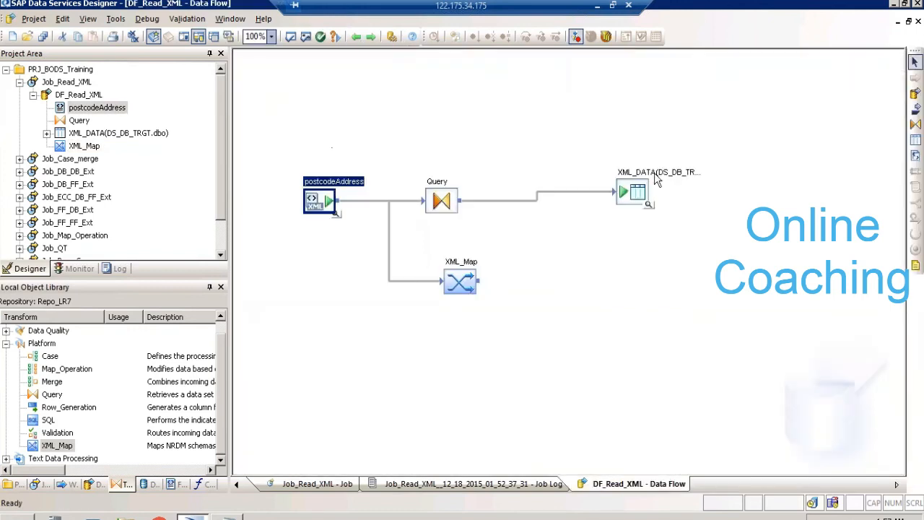
double_click(638, 191)
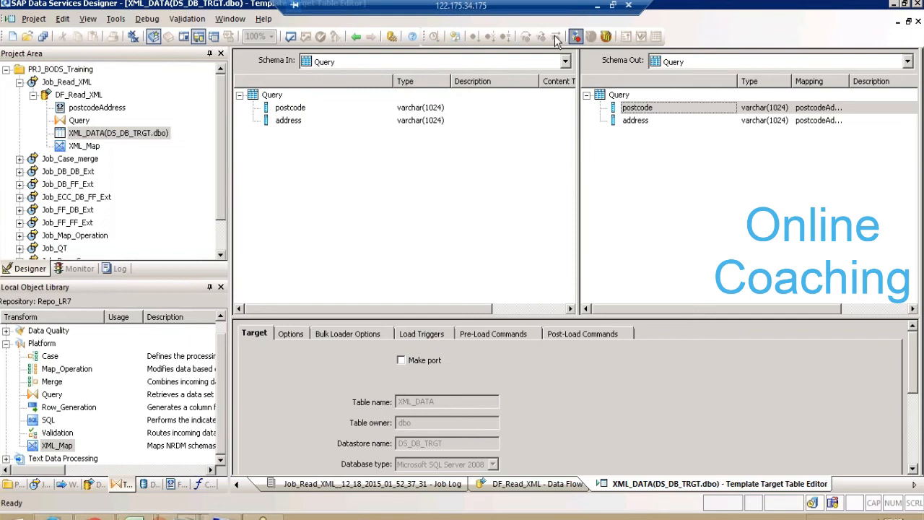
click(358, 37)
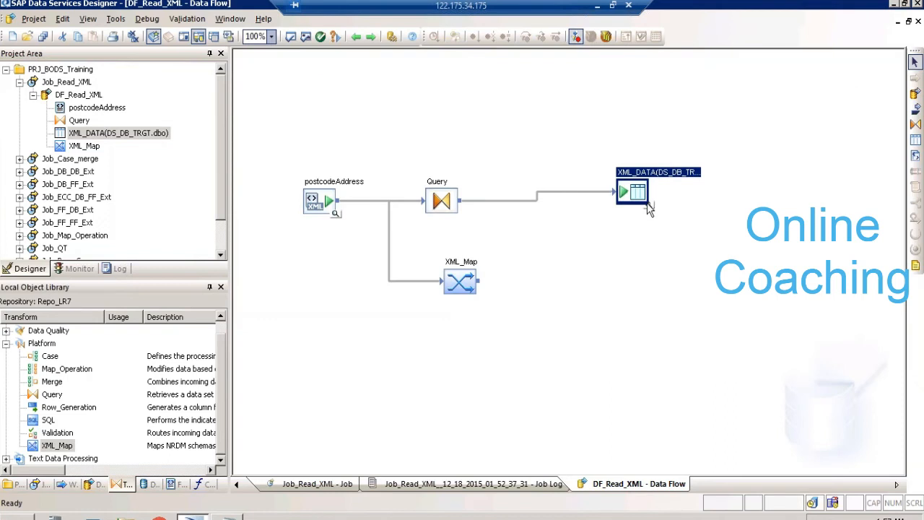
click(648, 205)
click(648, 204)
- Reopen the XML_Map transform and propose an iteration rule for its output schema
double_click(455, 265)
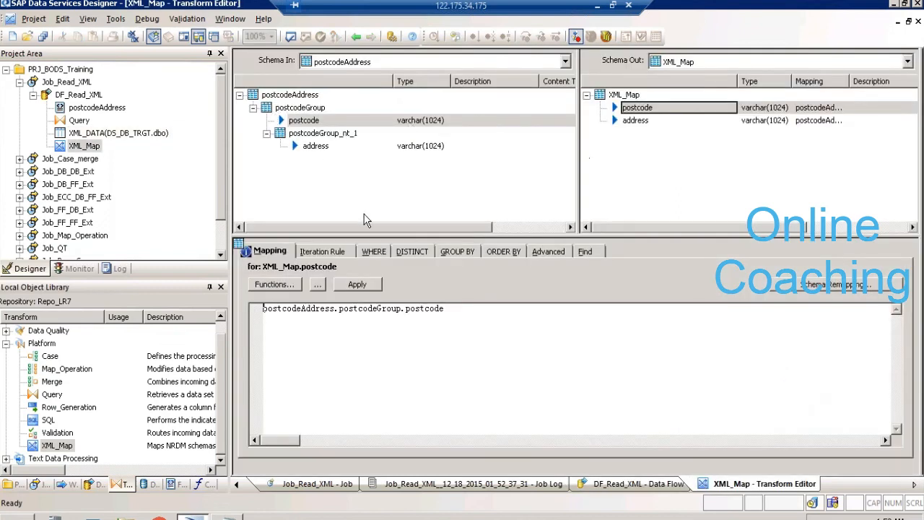
click(325, 253)
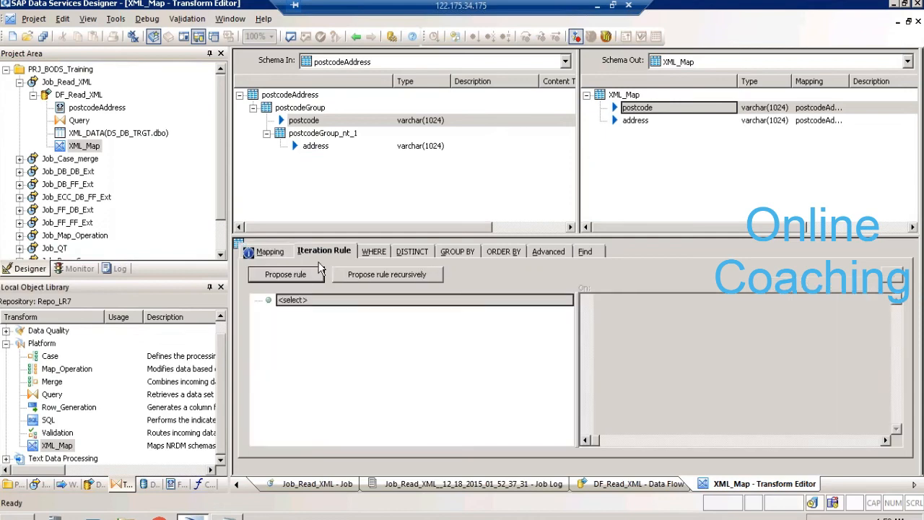
click(303, 277)
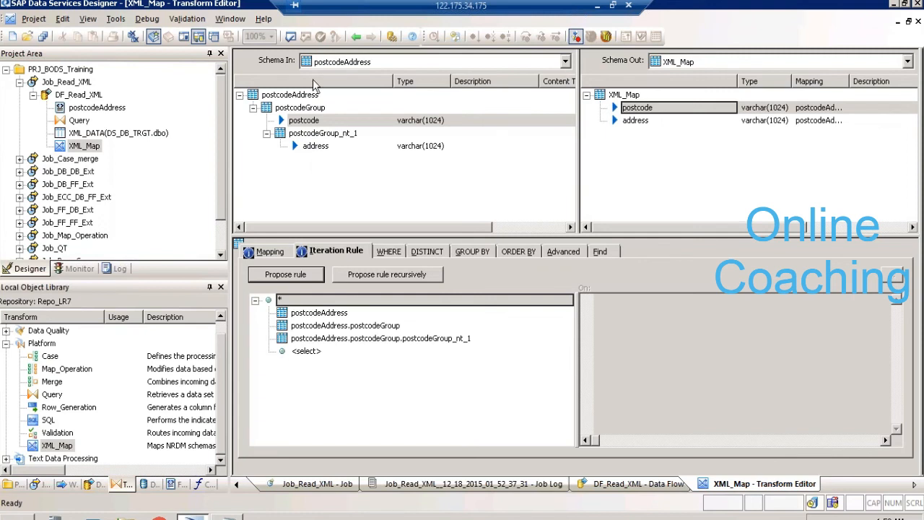
- Review the address and postcode input columns and the XML_Map's WHERE, GROUP BY, ORDER BY, Advanced and Find settings, and return to the data flow
click(312, 151)
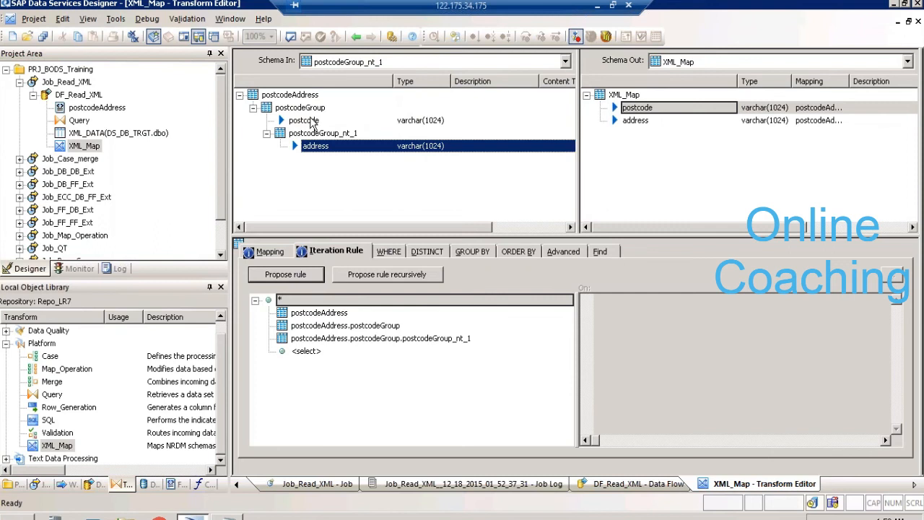
click(313, 121)
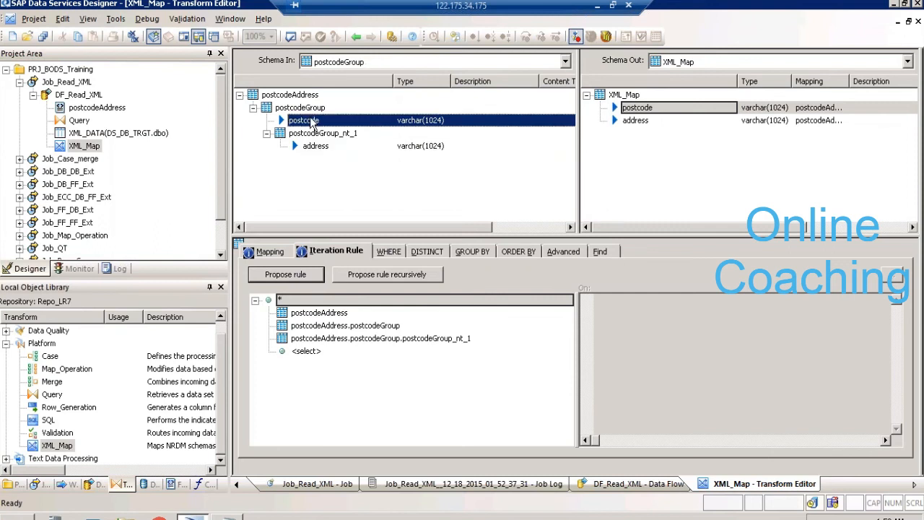
click(390, 253)
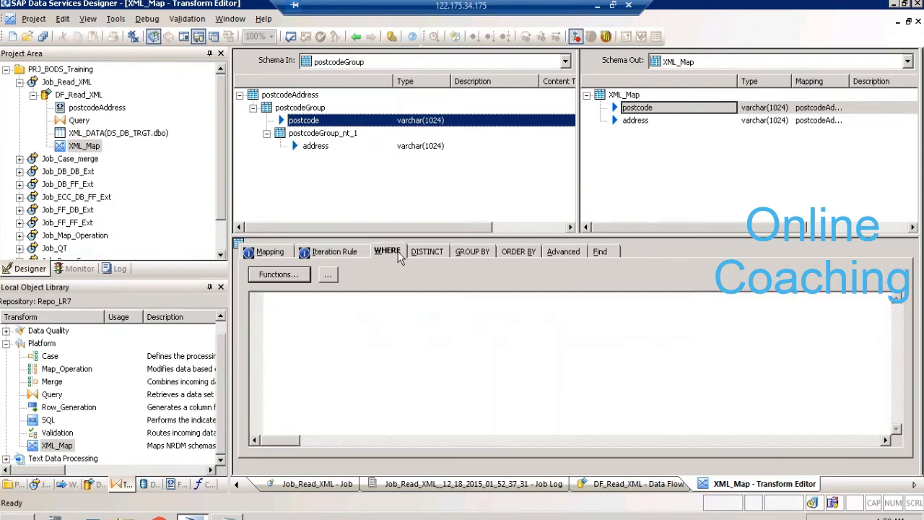
click(470, 252)
click(514, 252)
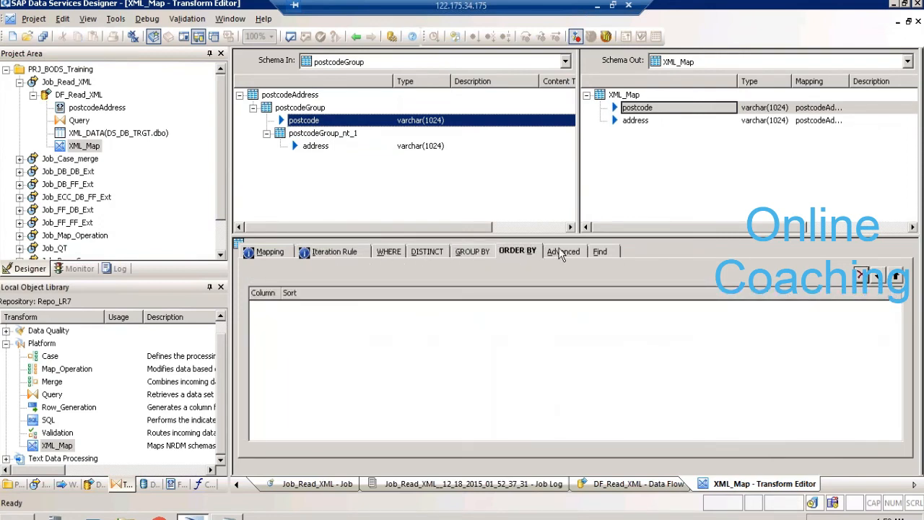
click(561, 253)
click(602, 251)
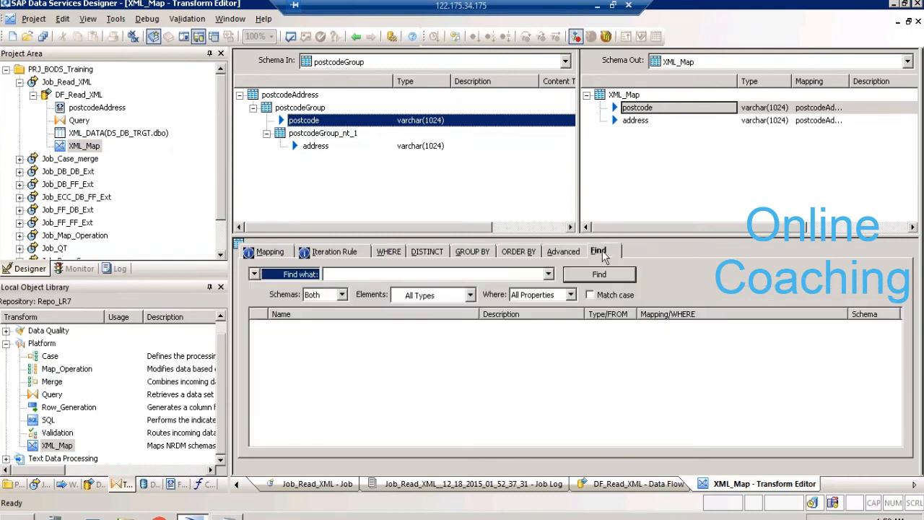
click(355, 37)
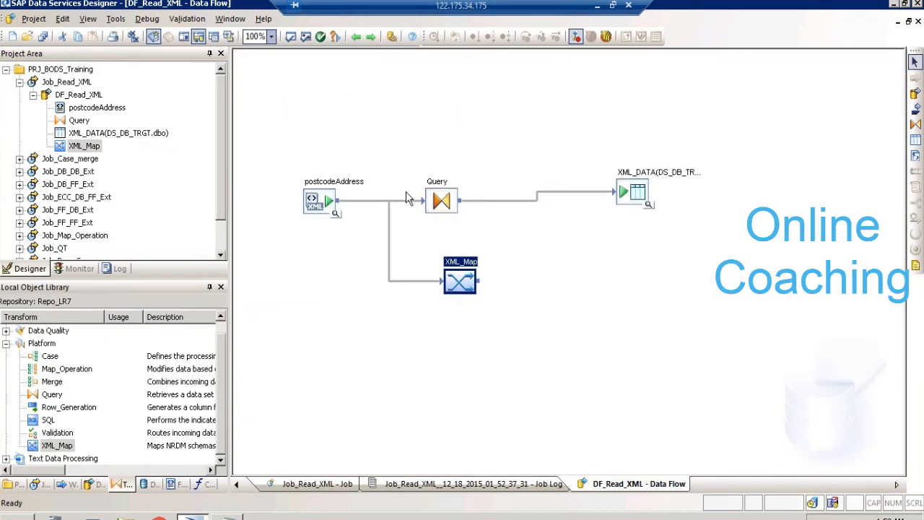
- Delete the Query transform from DF_Read_XML and connect XML_Map to the XML_DATA target table
click(440, 201)
key(Delete)
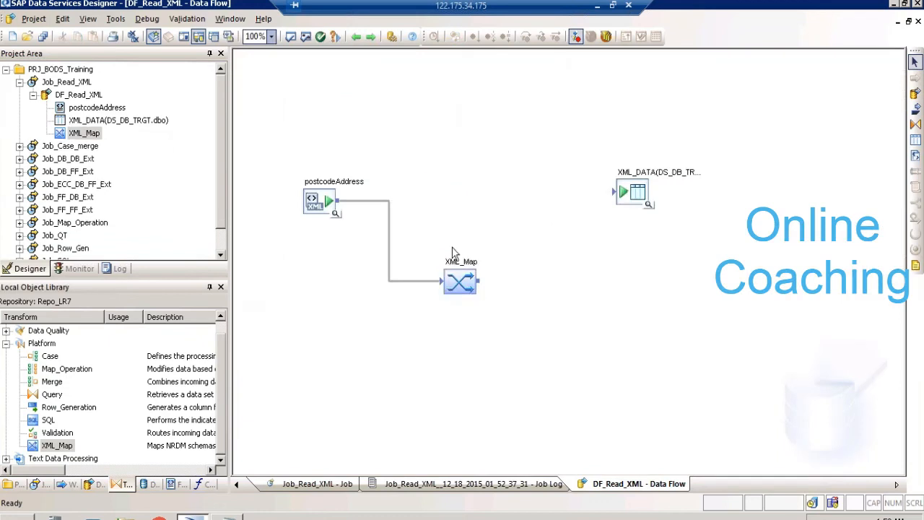
drag(480, 283, 614, 193)
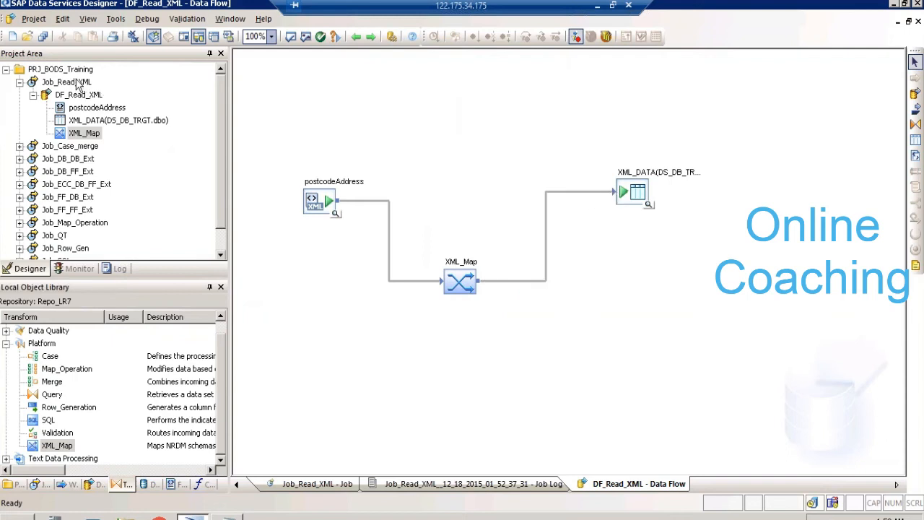
- Execute Job_Read_XML with the default execution properties
click(77, 82)
right_click(76, 79)
click(100, 86)
click(371, 334)
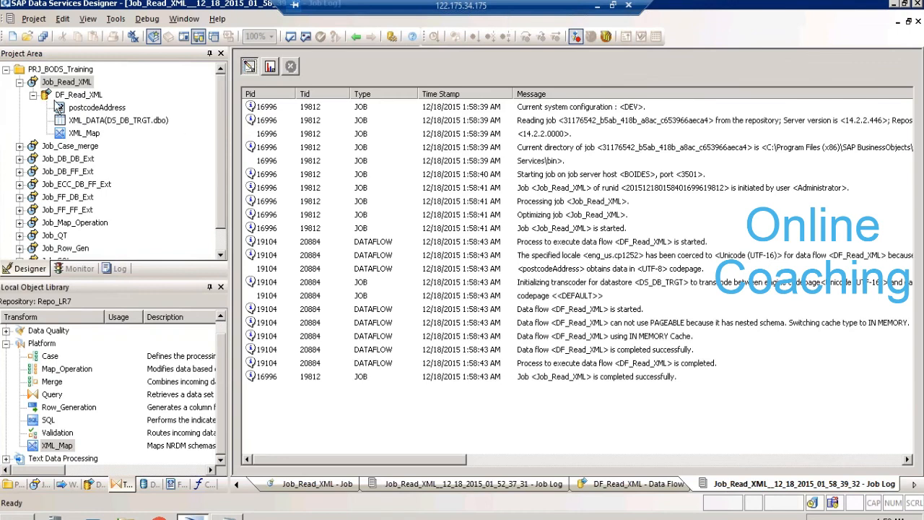
- Return to the DF_Read_XML data flow, view the data loaded into the XML_DATA target table, and close the preview
click(61, 96)
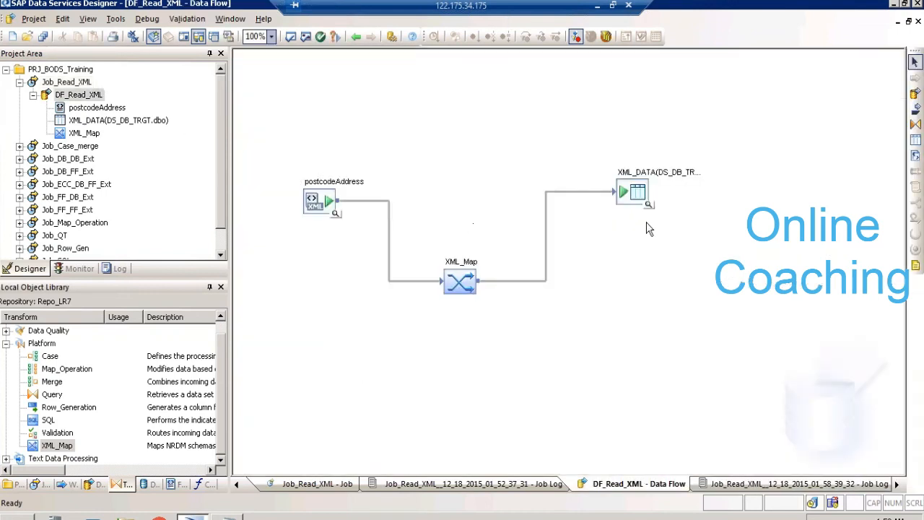
click(649, 206)
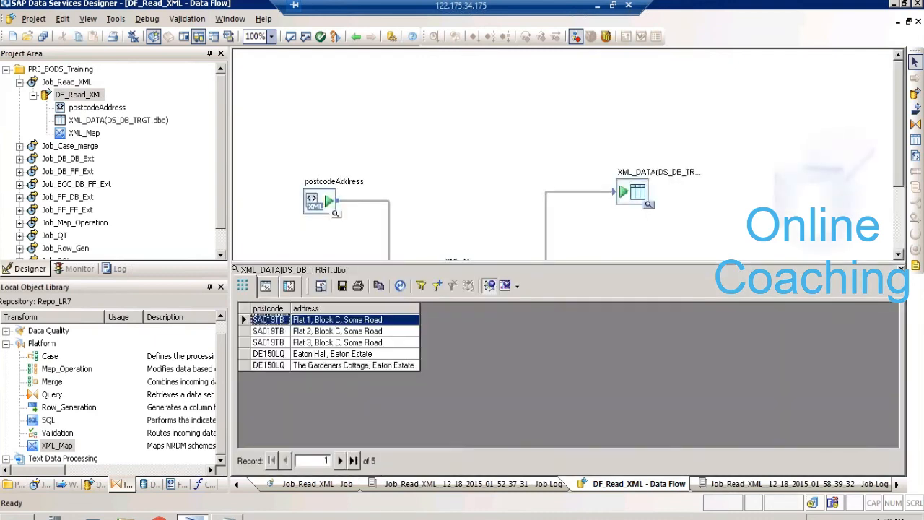
click(901, 271)
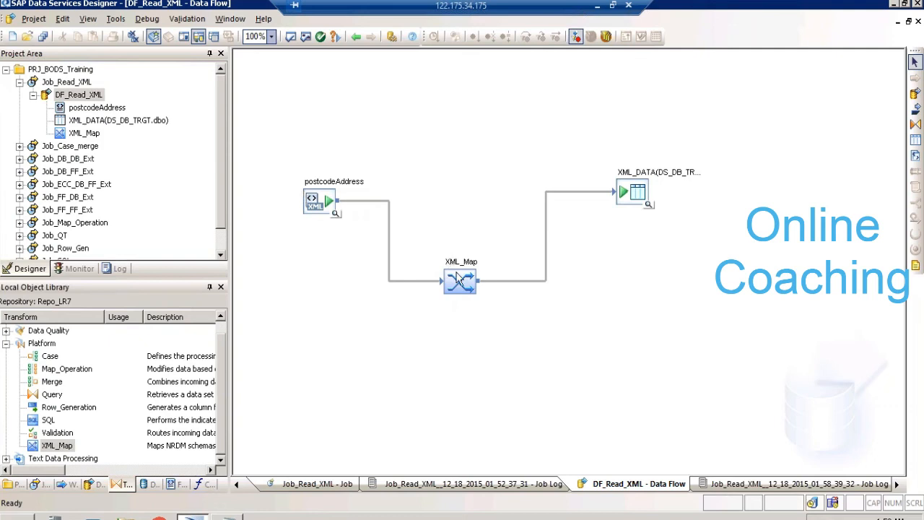
- Replace the XML_Map transform with the Data Integrator XML_Pipeline transform, linking it between the postcodeAddress source and the XML_DATA target
click(465, 297)
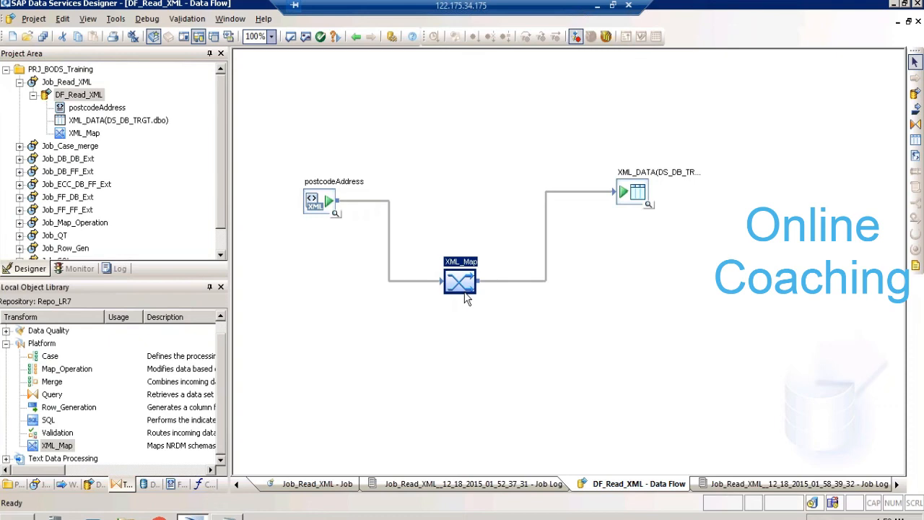
key(Delete)
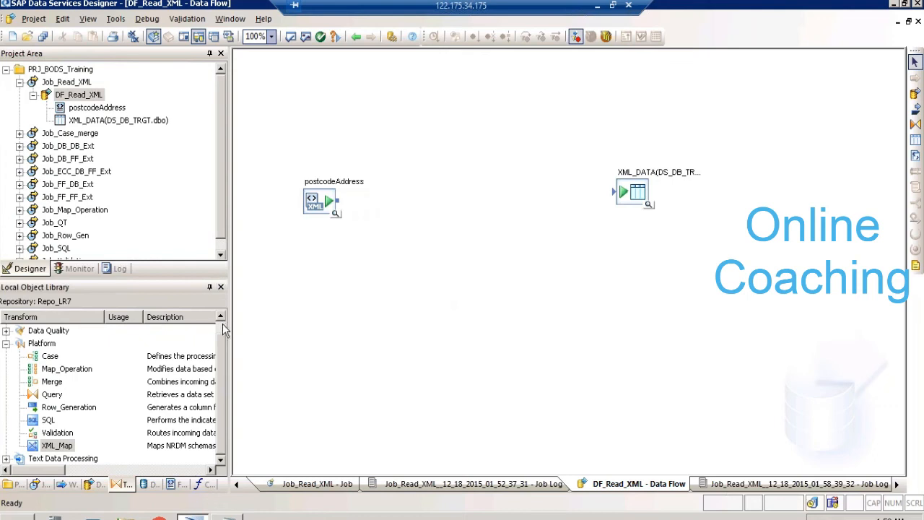
scroll(222, 323, up, 1)
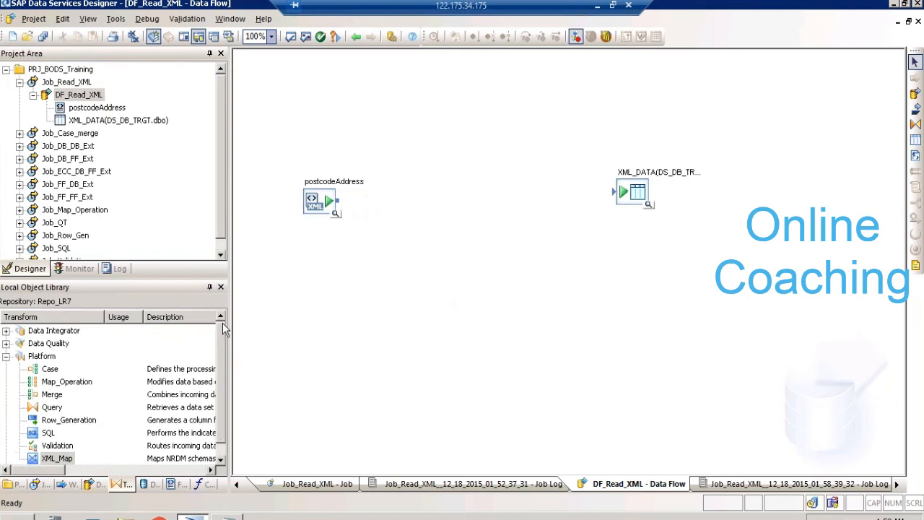
click(5, 330)
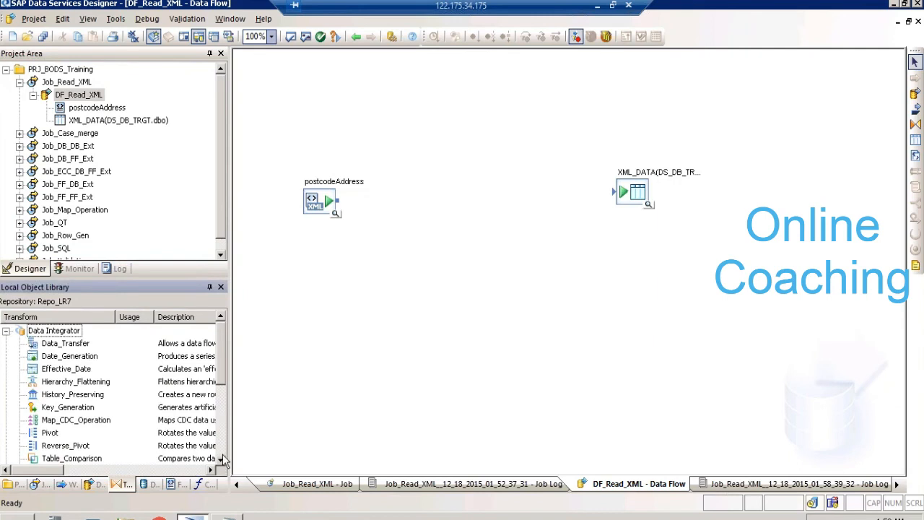
scroll(222, 450, down, 4)
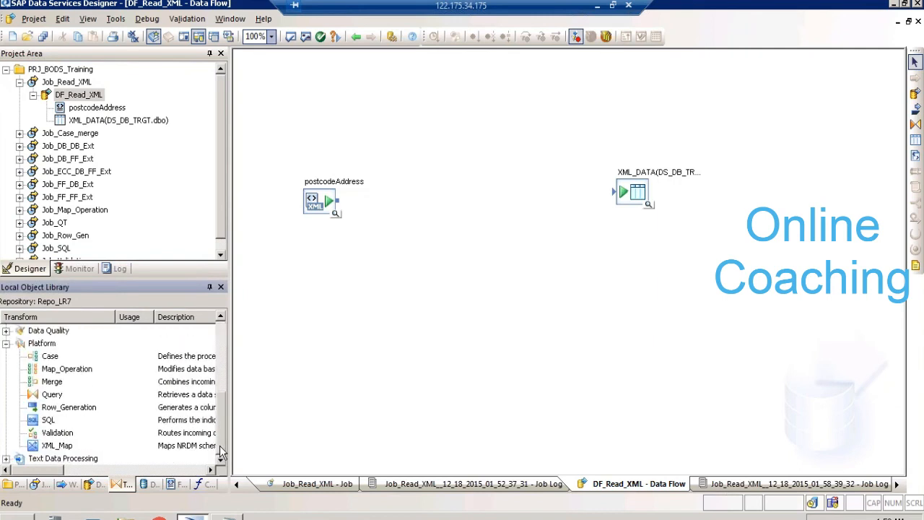
click(221, 317)
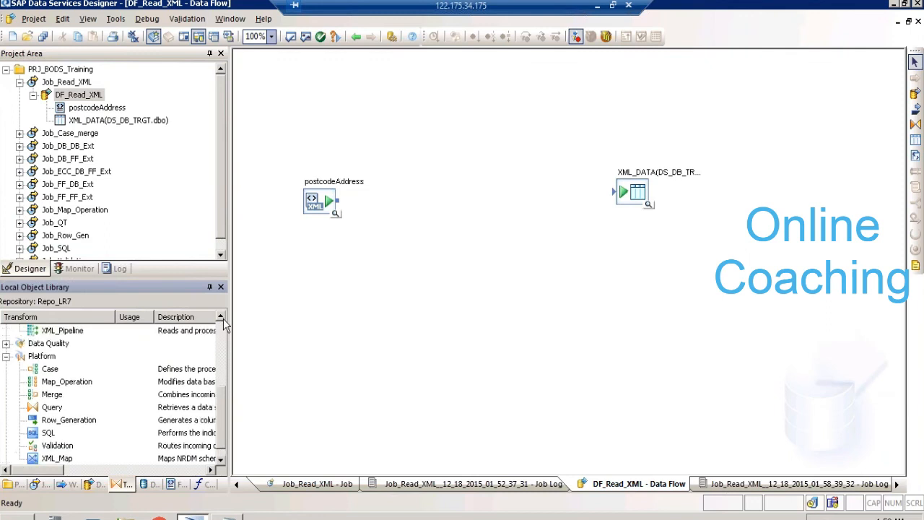
click(221, 317)
click(221, 317)
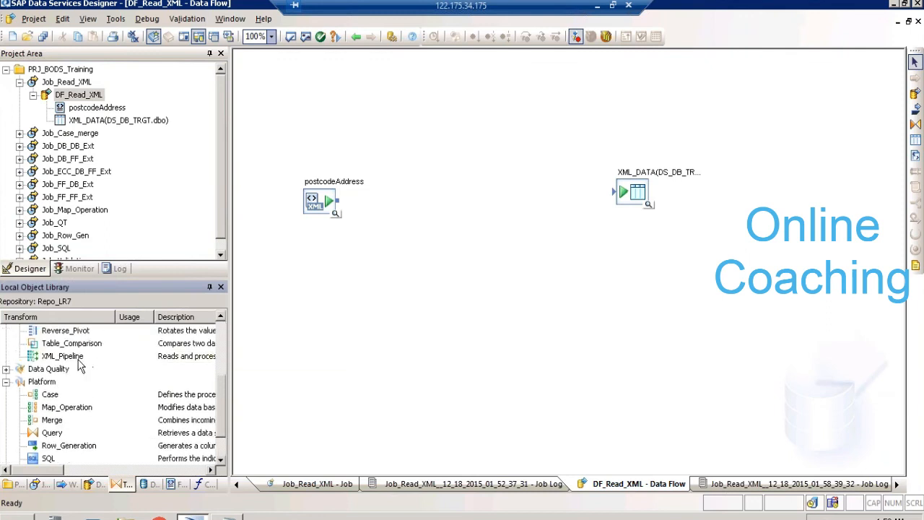
drag(76, 358, 450, 199)
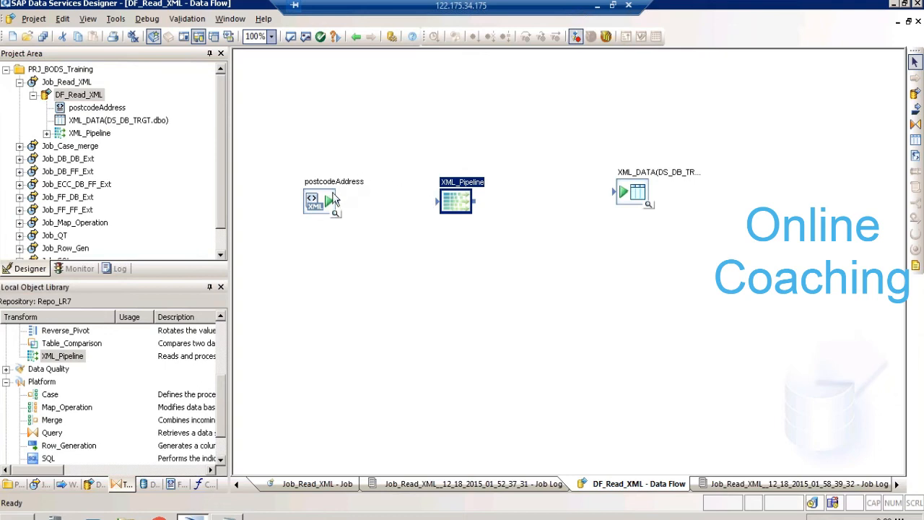
drag(339, 206, 436, 203)
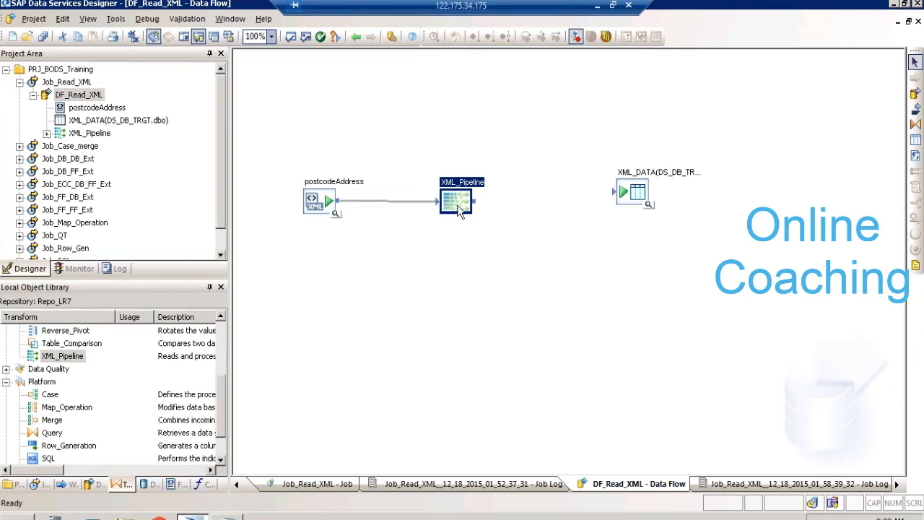
drag(481, 207, 620, 196)
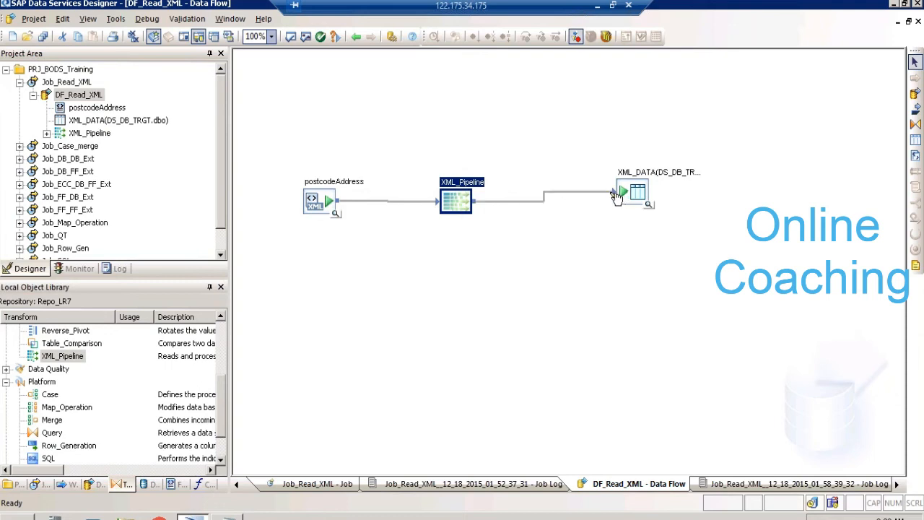
- Map postcode and the nested address column from postcodeAddress to the XML_Pipeline output schema, and return to the data flow
double_click(464, 192)
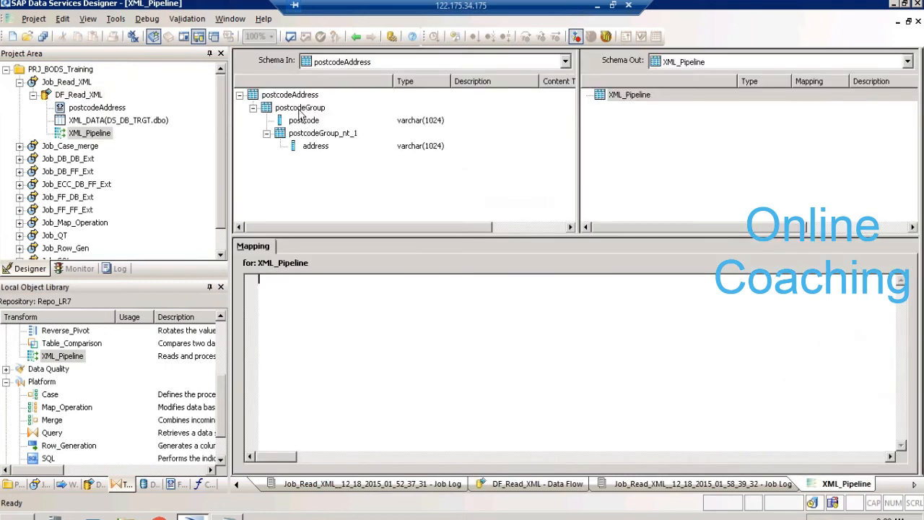
drag(300, 124, 630, 98)
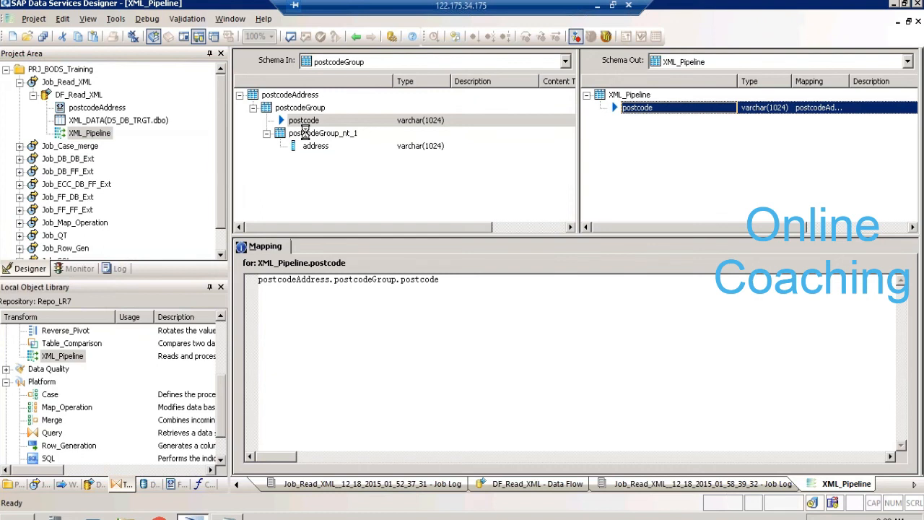
drag(315, 146, 626, 131)
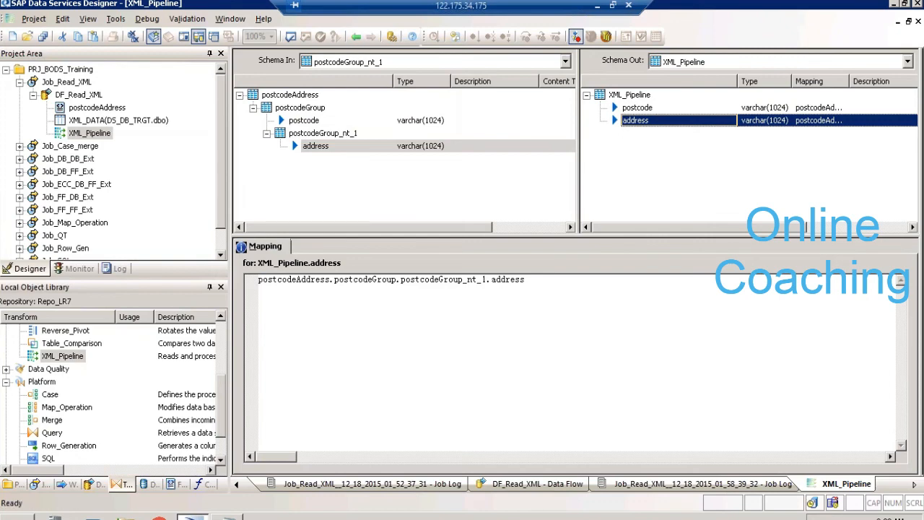
click(355, 36)
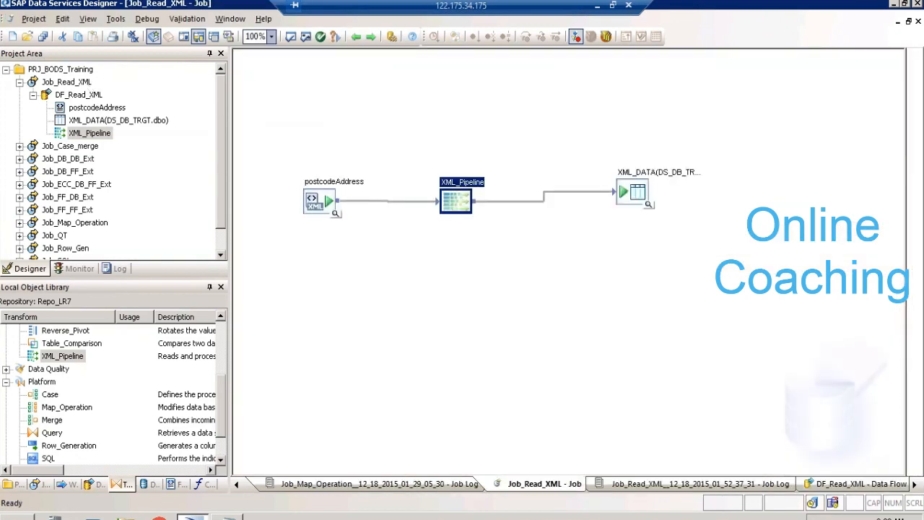
- Execute Job_Read_XML, saving the changed DF_Read_XML data flow and keeping the default execution properties
right_click(89, 85)
click(96, 92)
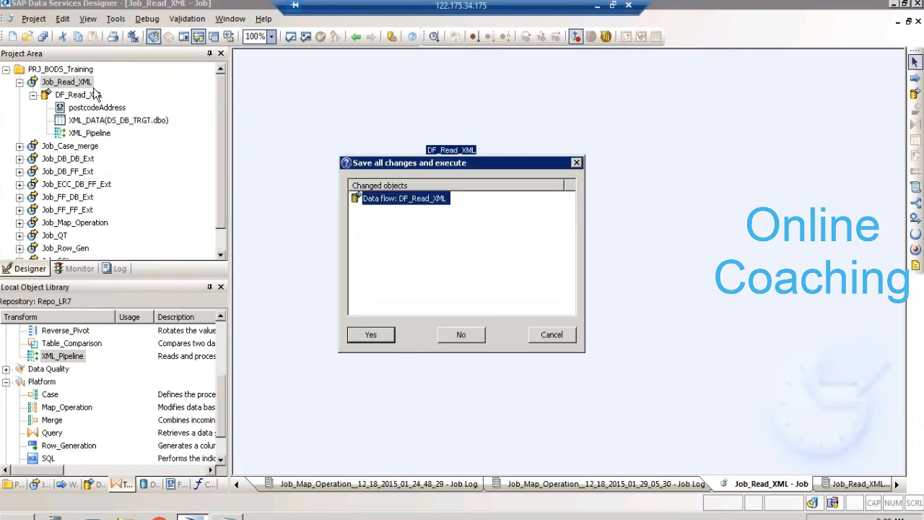
key(Return)
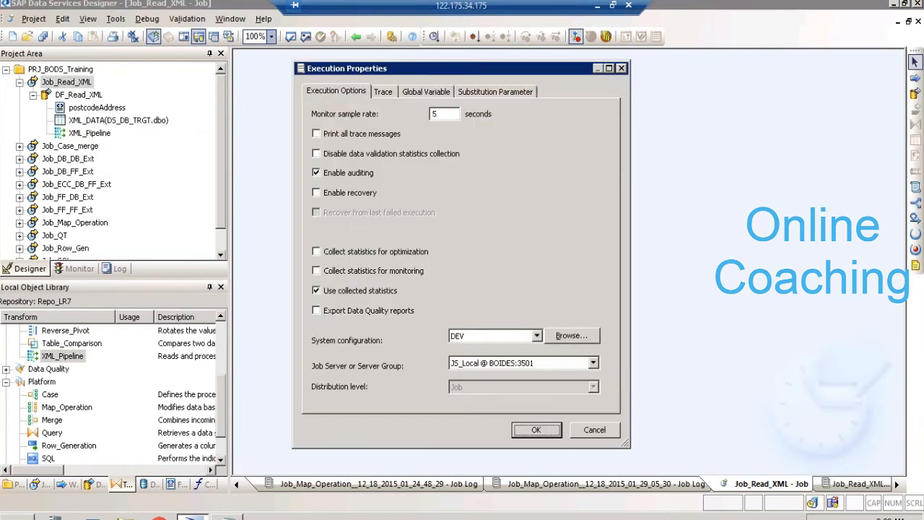
key(Return)
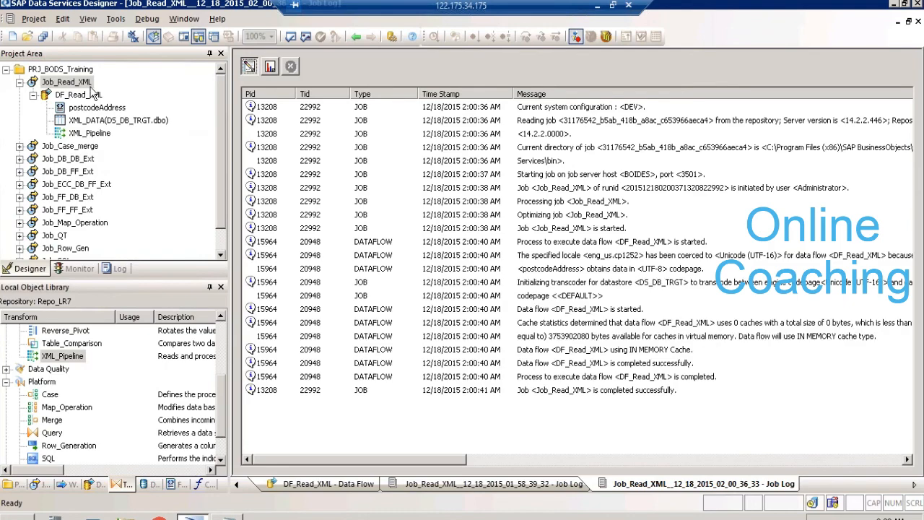
- Reopen the DF_Read_XML data flow, view the rows in the XML_DATA target table, and close the data preview
click(81, 96)
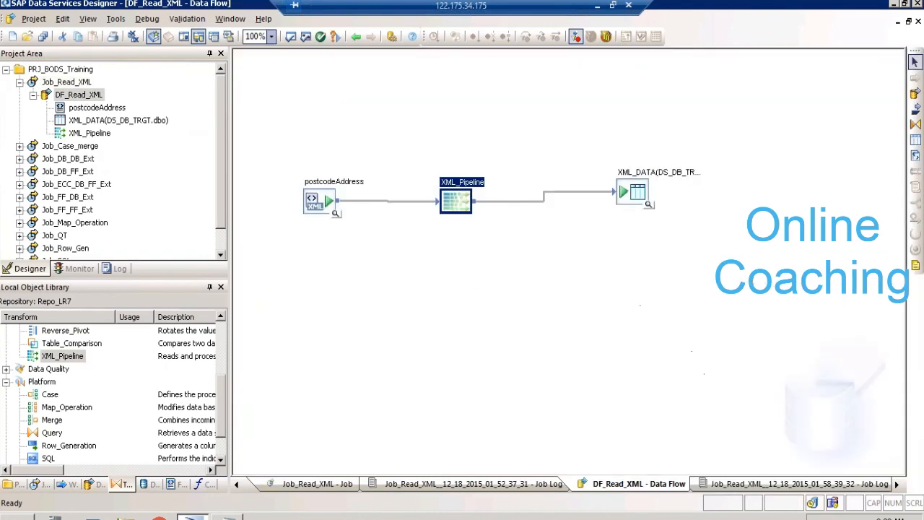
click(649, 205)
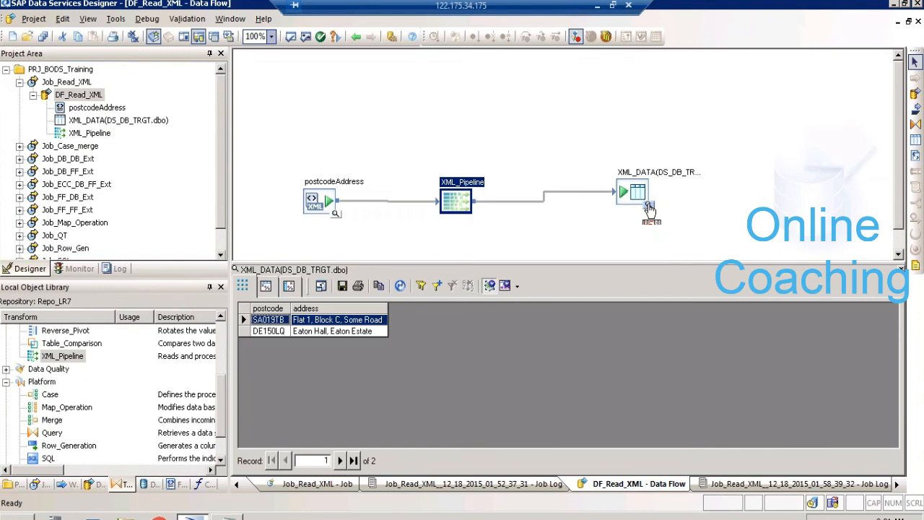
click(901, 269)
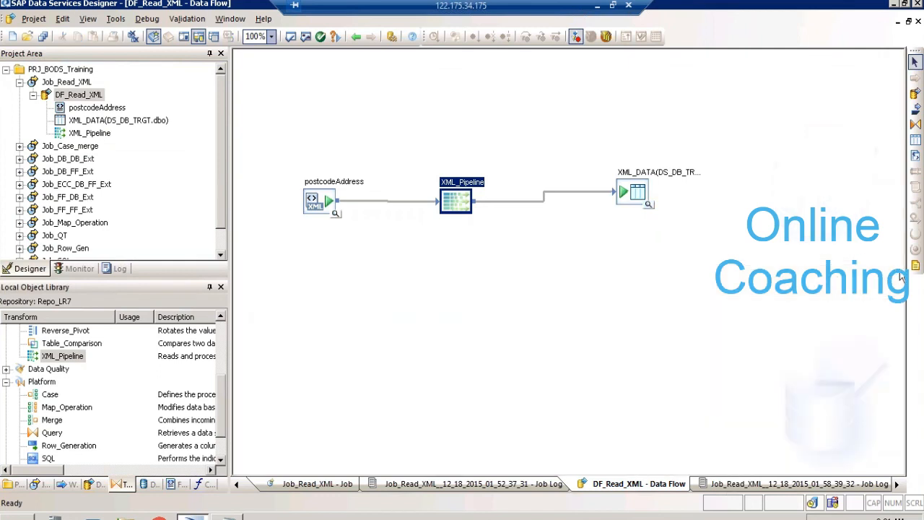
click(356, 37)
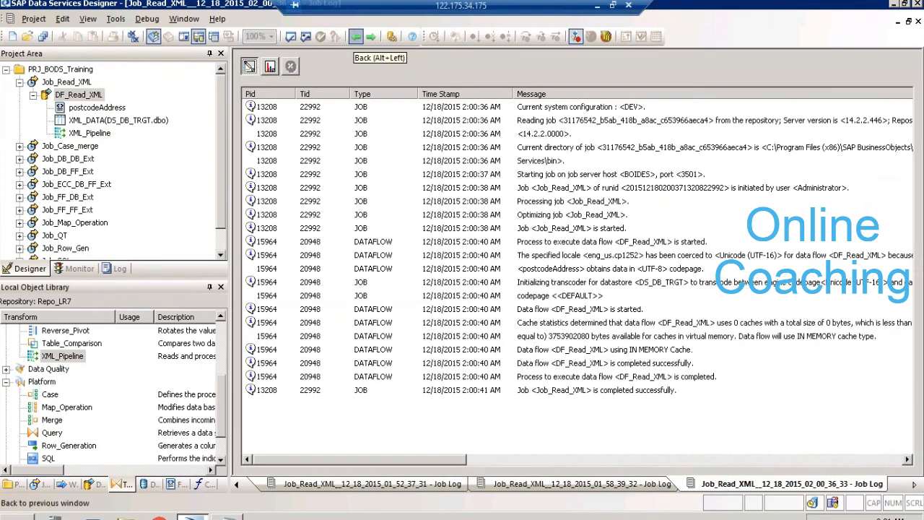
click(356, 37)
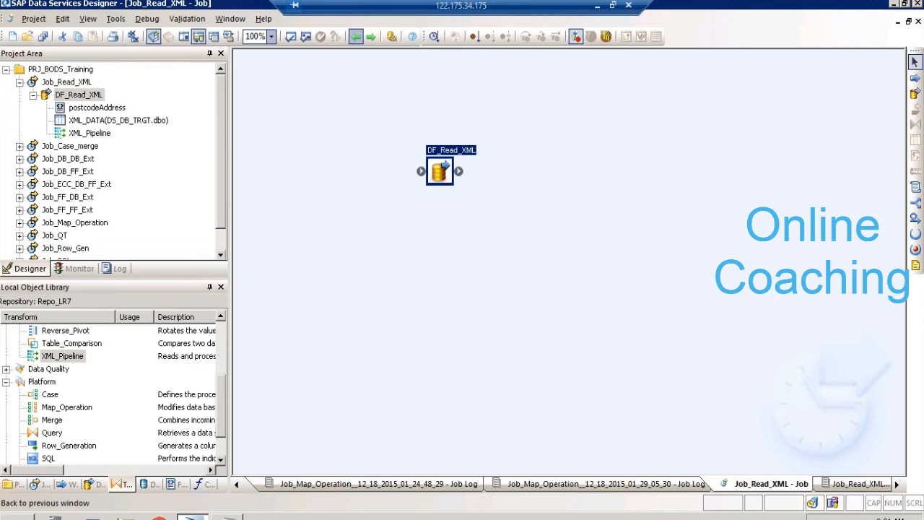
click(356, 38)
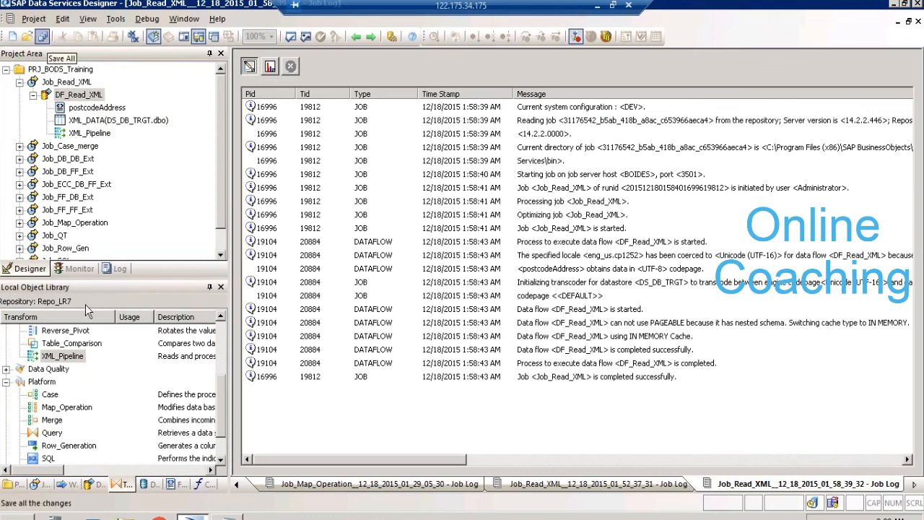
- Review the Platform, Data Integrator and Data Quality transform groups in the Local Object Library
click(224, 461)
click(225, 461)
click(225, 461)
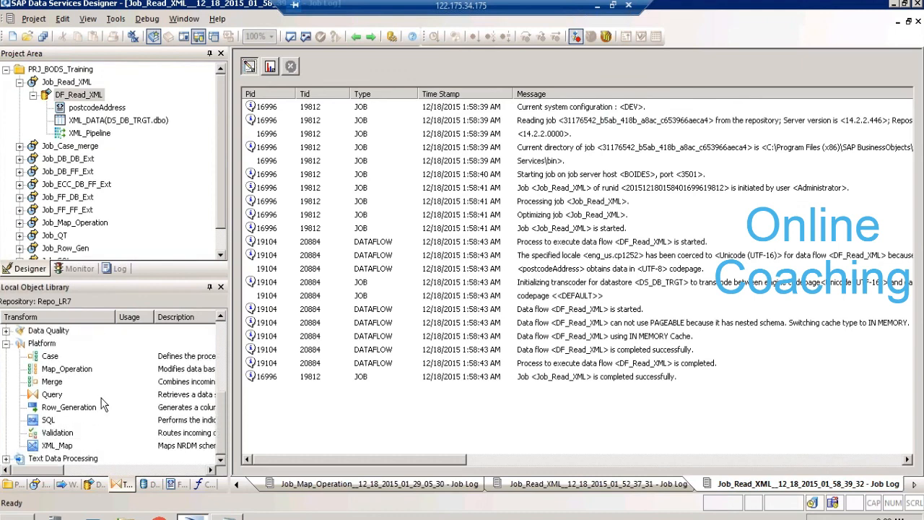
click(40, 344)
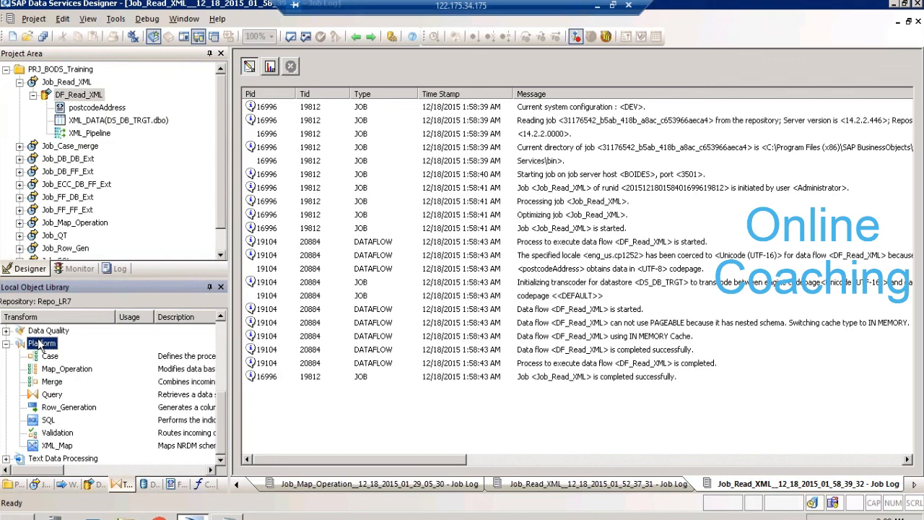
click(50, 395)
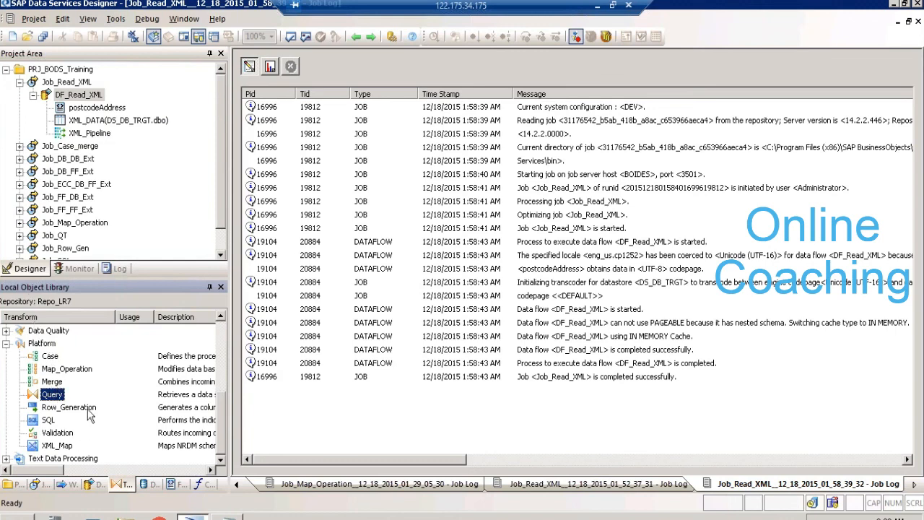
click(50, 346)
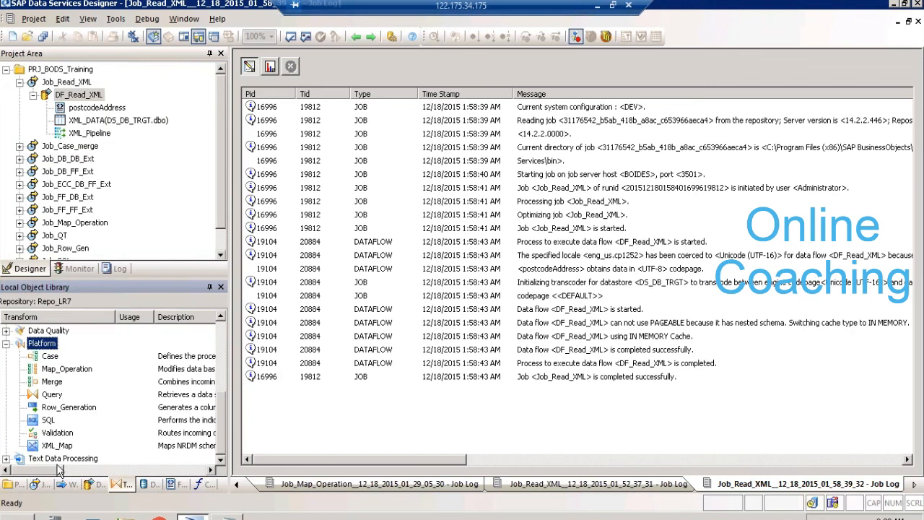
click(6, 344)
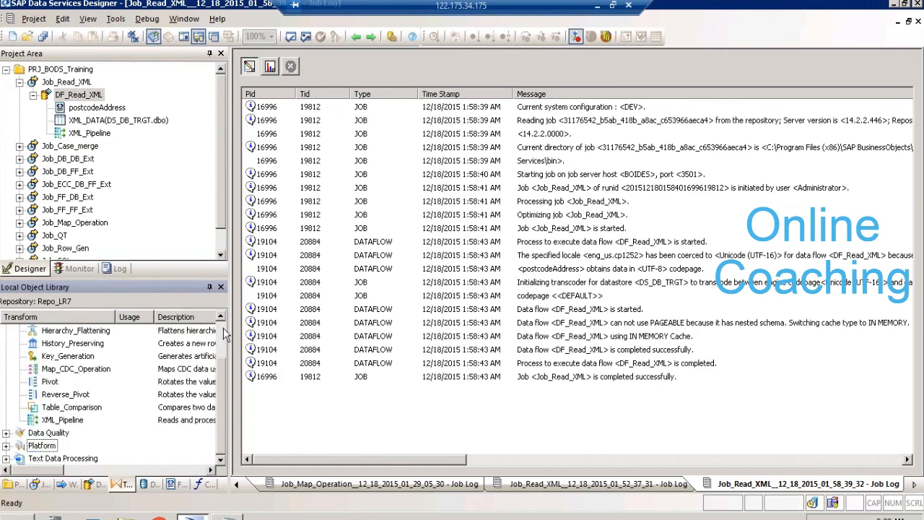
scroll(225, 334, up, 2)
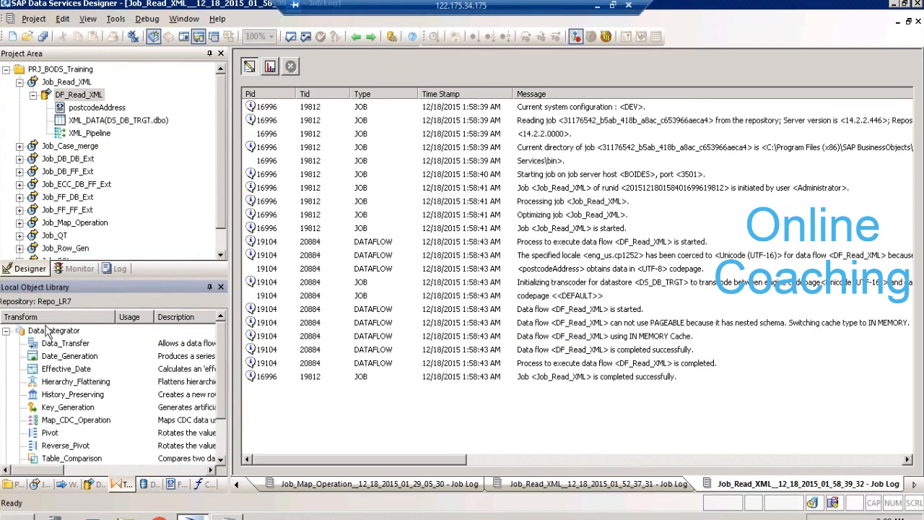
click(7, 331)
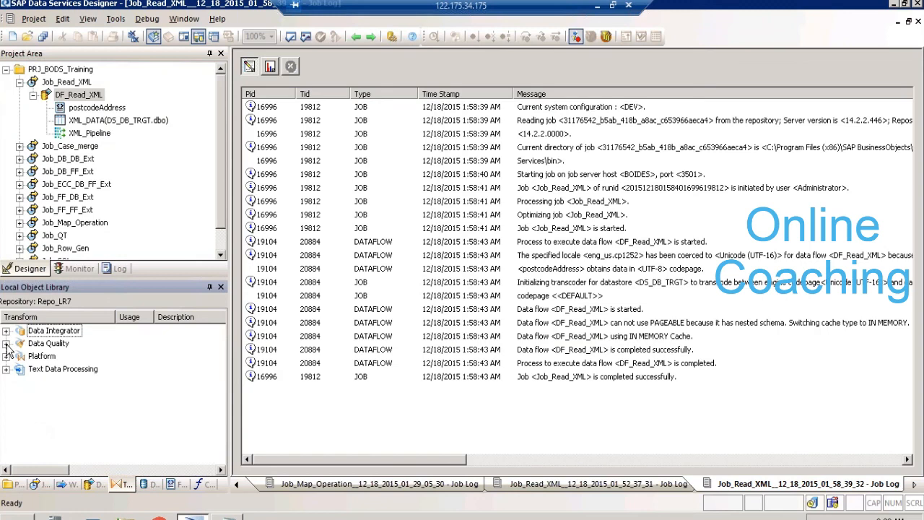
click(5, 344)
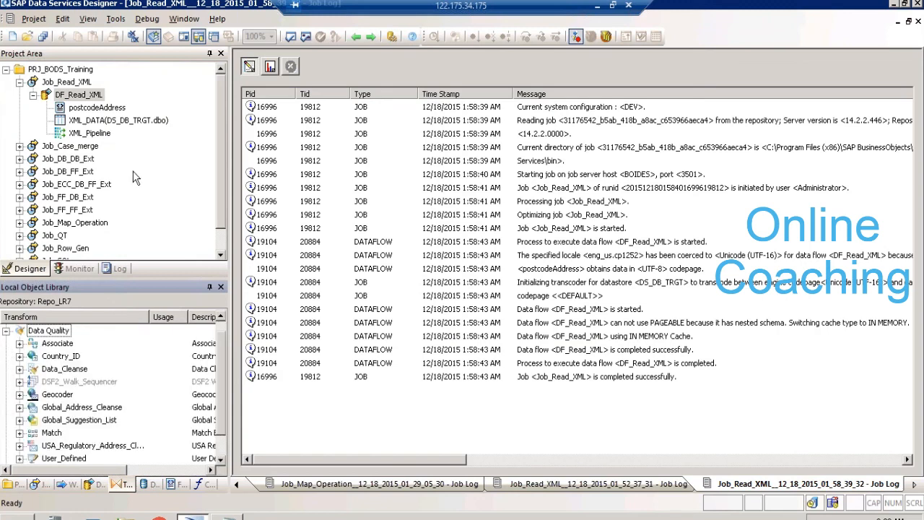
- Switch to the SAP-BODS Training Schedule Plan workbook in Excel and review the Day 7 to Day 10 agendas
click(597, 6)
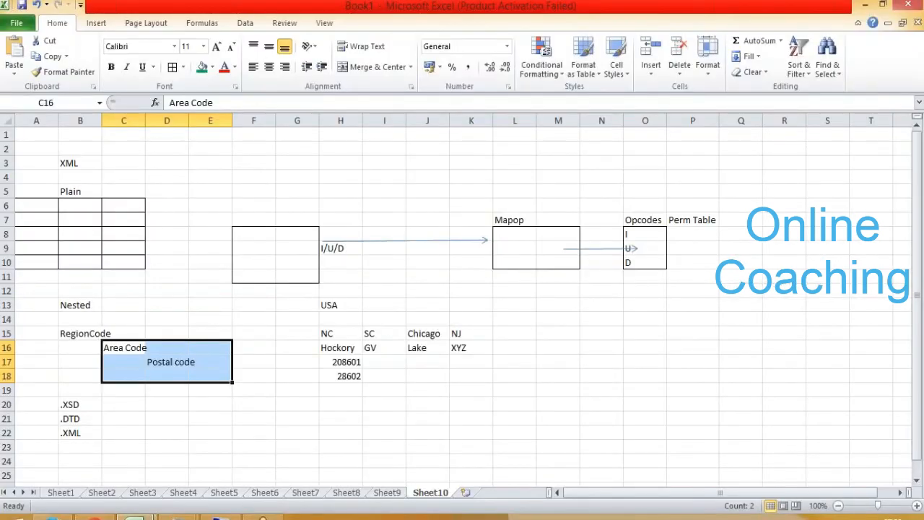
click(137, 517)
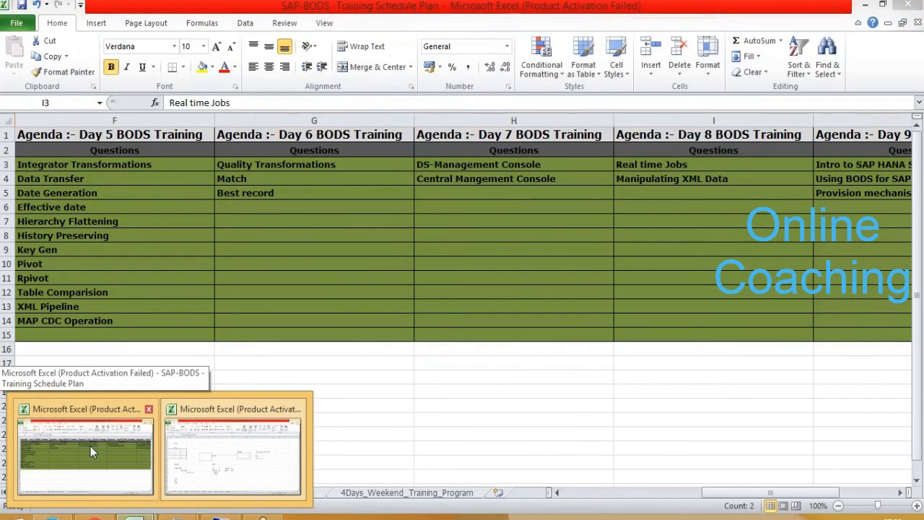
click(90, 446)
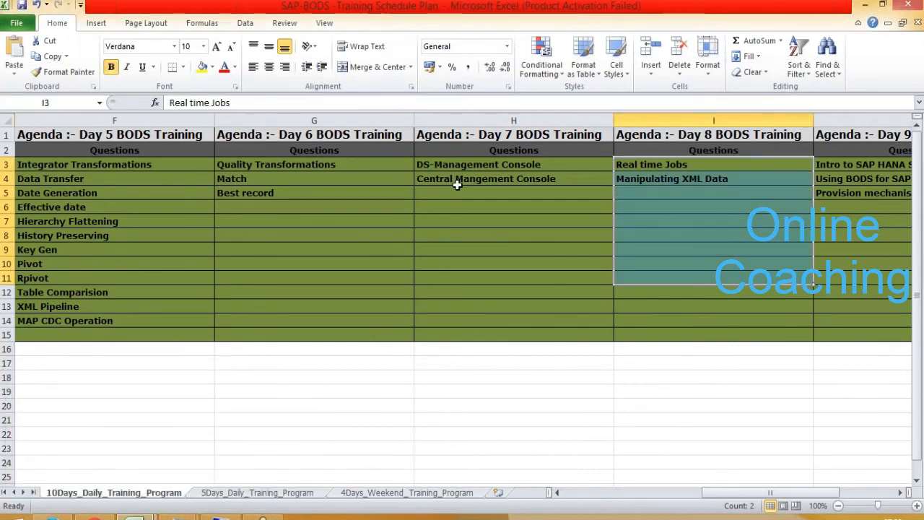
drag(460, 167, 477, 334)
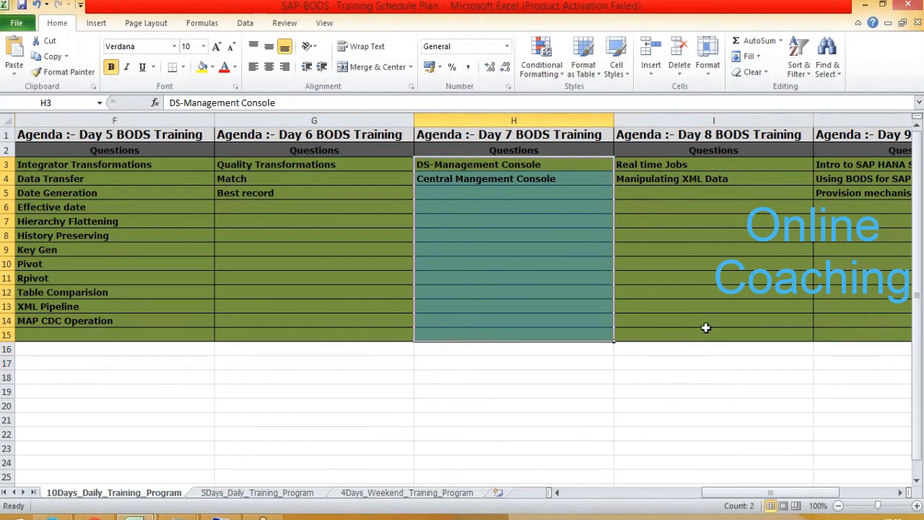
click(904, 492)
click(904, 493)
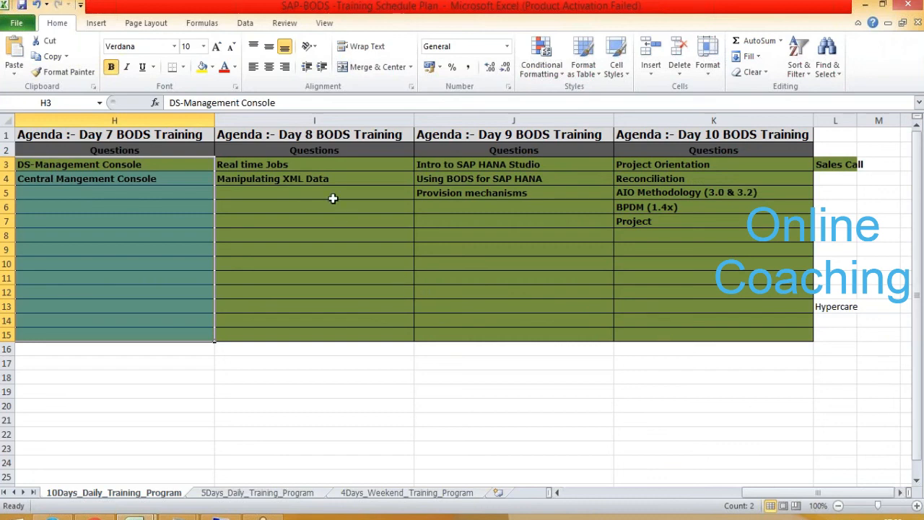
drag(311, 163, 323, 336)
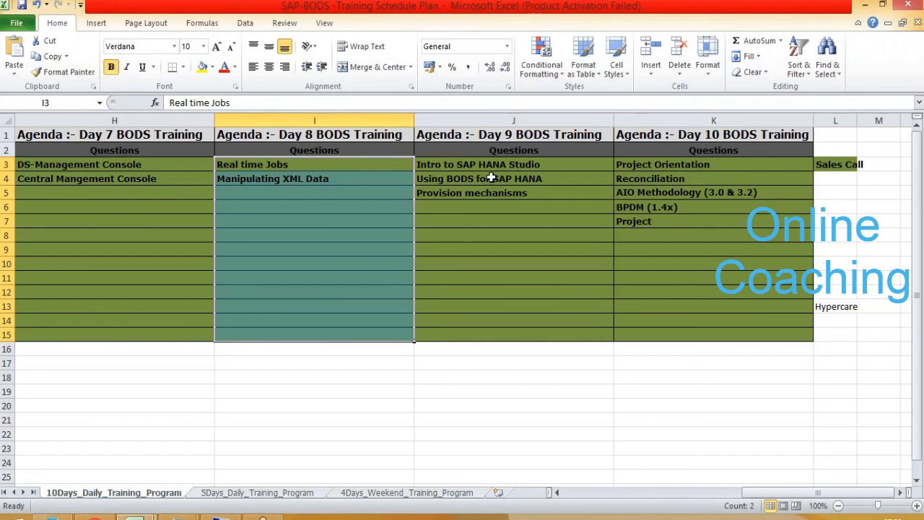
drag(487, 164, 509, 338)
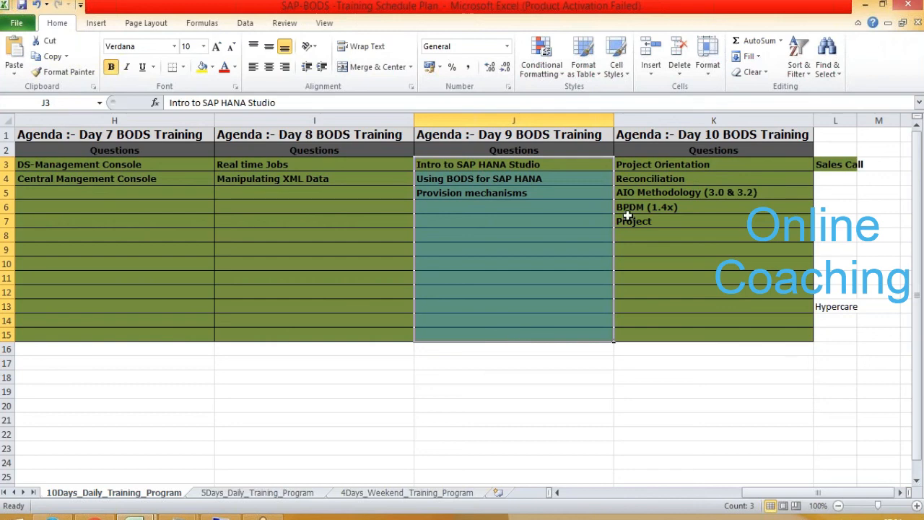
drag(657, 165, 696, 331)
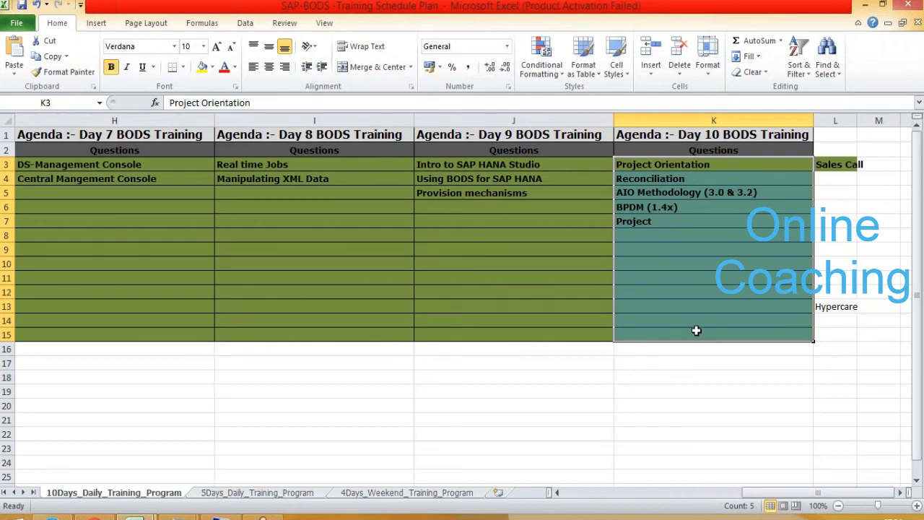
- Go back to the first column of the 10Days_Daily_Training_Program sheet and review the agendas from Day 1 through Day 8
key(Left)
key(Left)
key(Left)
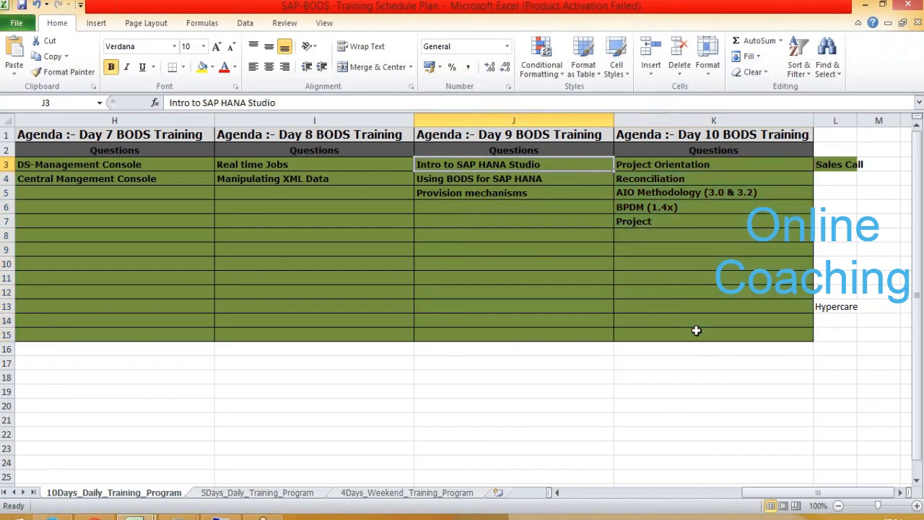
key(Left)
key(Left)
key(Left)
key(Left)
key(Left)
key(Left)
key(Left)
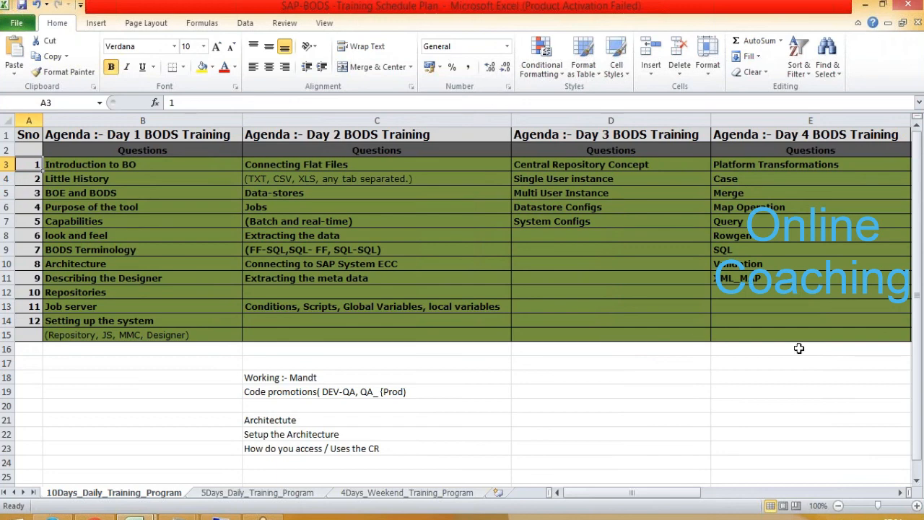
click(894, 493)
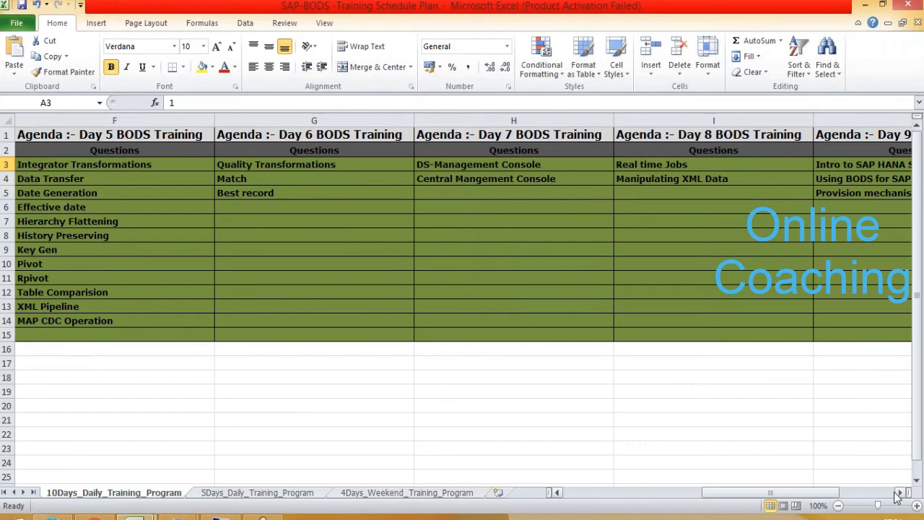
- Switch back to SAP Data Services Designer and show the datastores in the Local Object Library
mouse_move(923, 519)
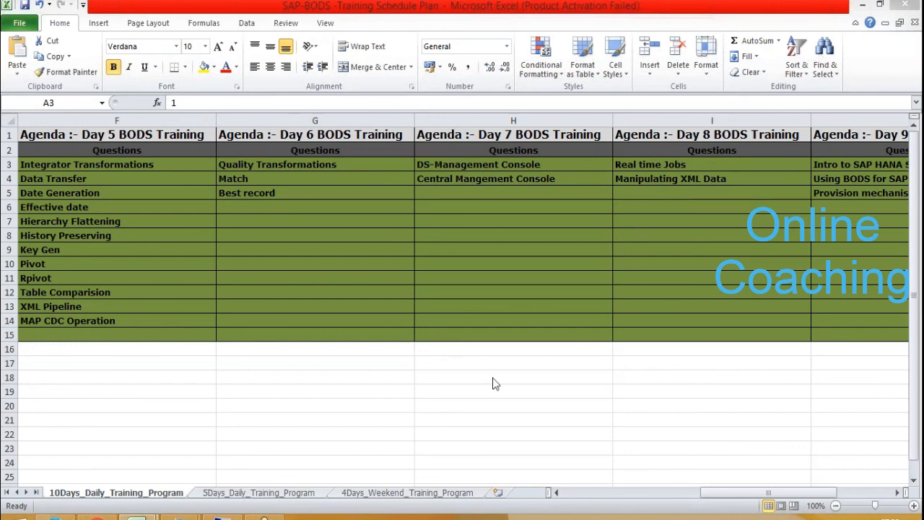
click(193, 513)
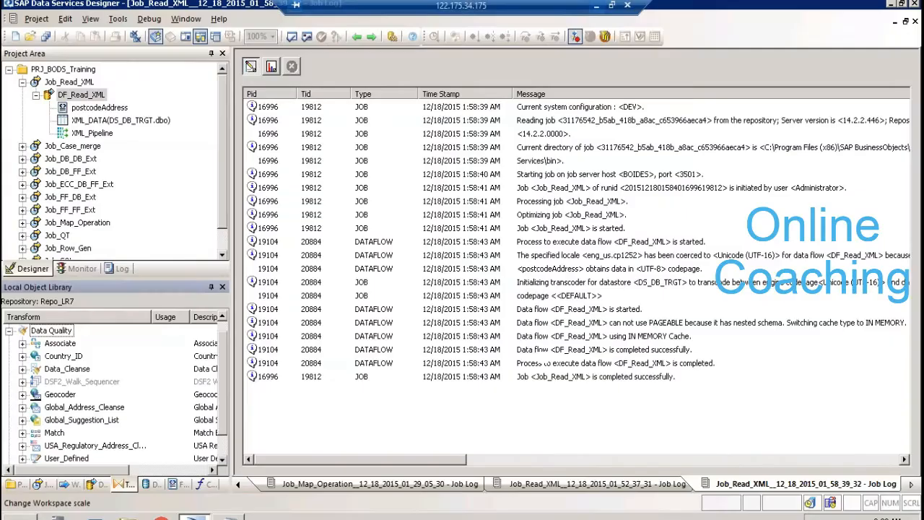
click(157, 486)
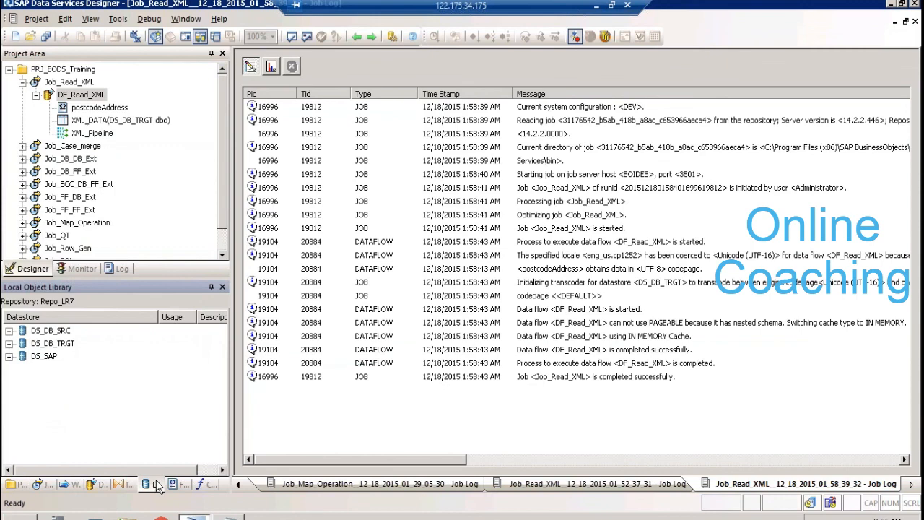
click(156, 483)
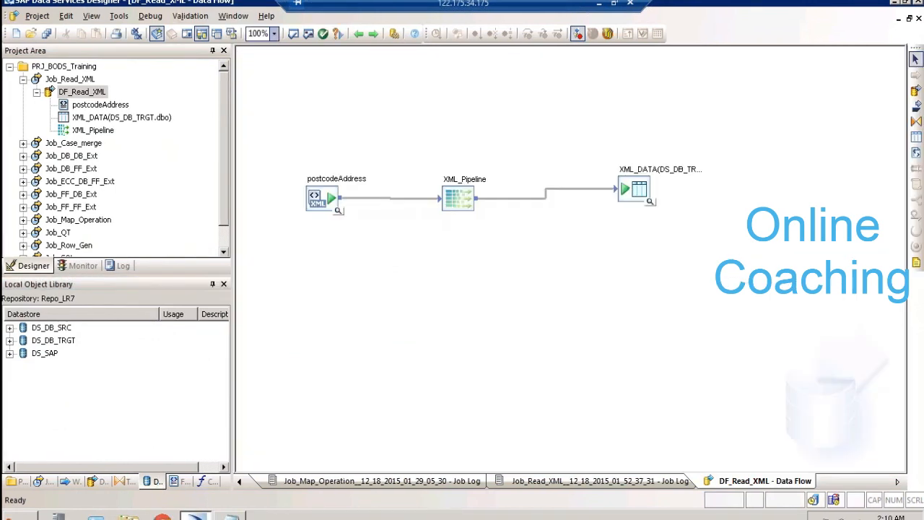